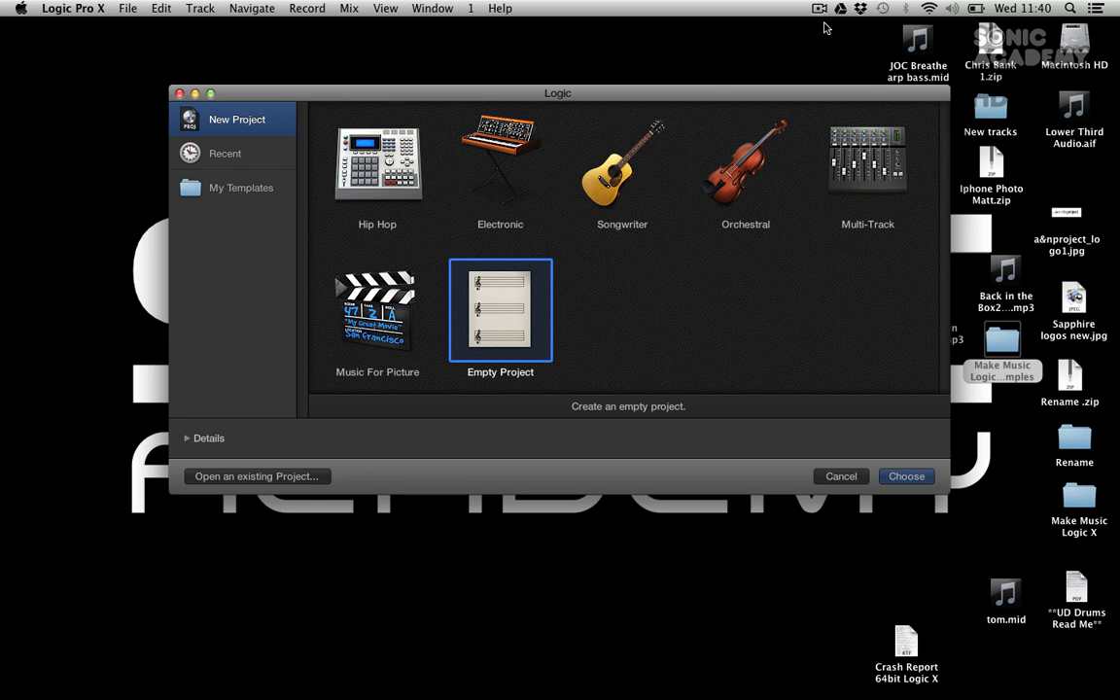
Preview the Hip Hop, Electronic, Songwriter and Orchestral project templates and their descriptions.
left_click(362, 165)
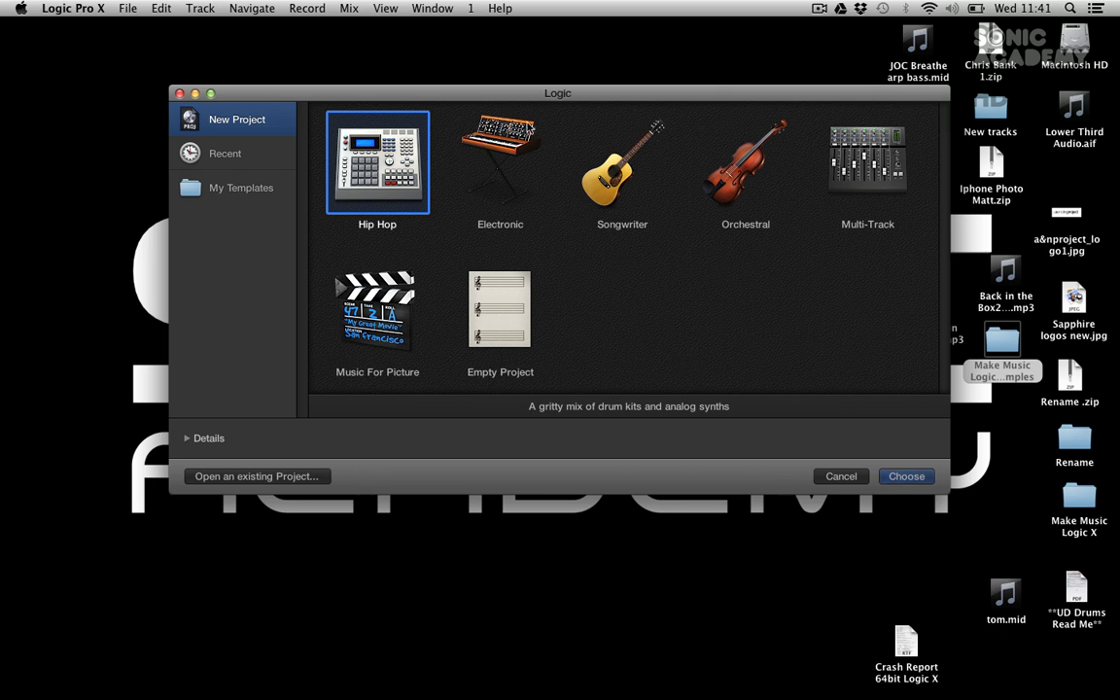
left_click(529, 125)
left_click(365, 125)
left_click(510, 154)
left_click(391, 155)
left_click(526, 144)
left_click(423, 146)
left_click(610, 171)
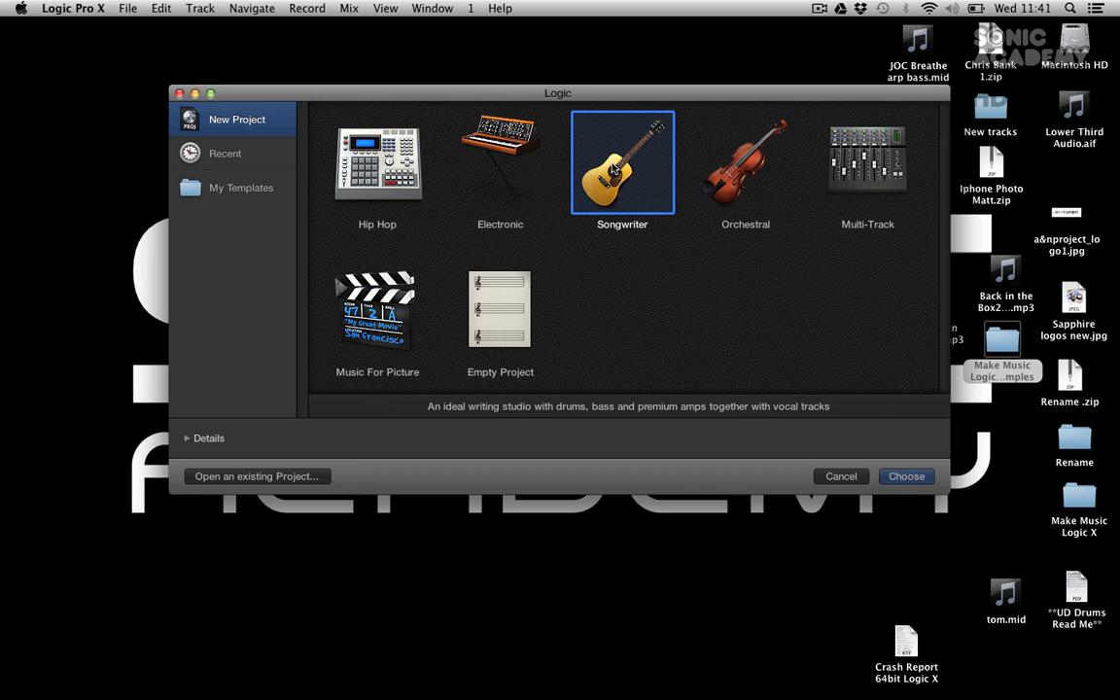
left_click(739, 179)
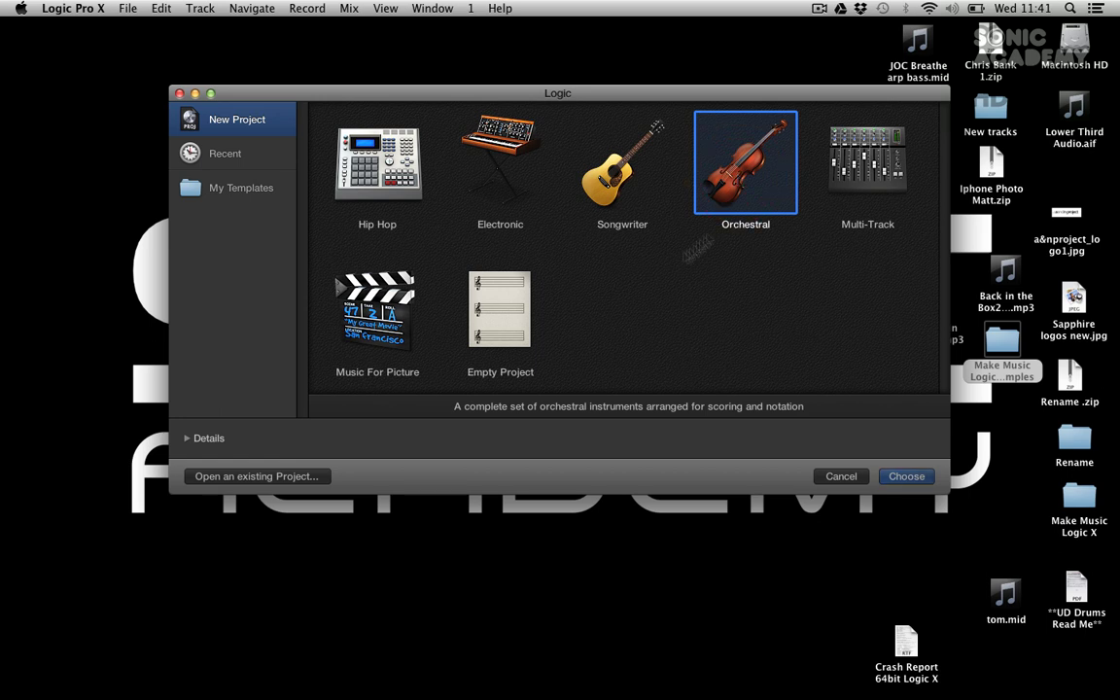
Create a new project from the Empty Project template.
left_click(472, 295)
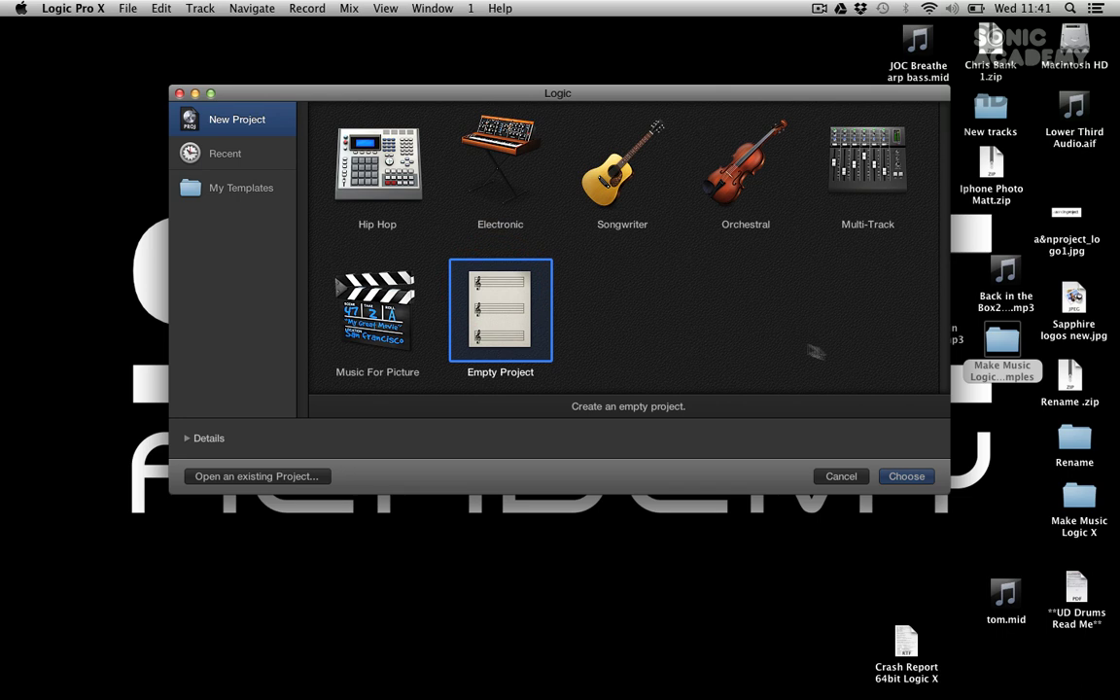
left_click(906, 477)
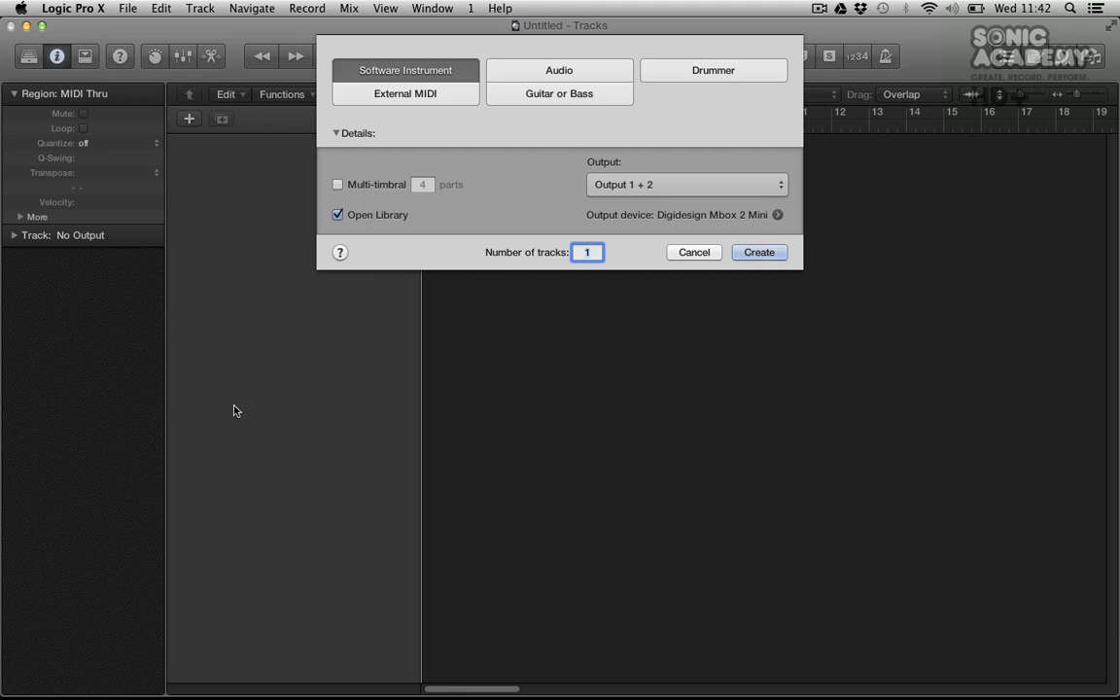
Compare the options for the Software Instrument, Audio, Drummer, External MIDI and Guitar or Bass track types.
left_click(445, 71)
left_click(442, 70)
left_click(588, 71)
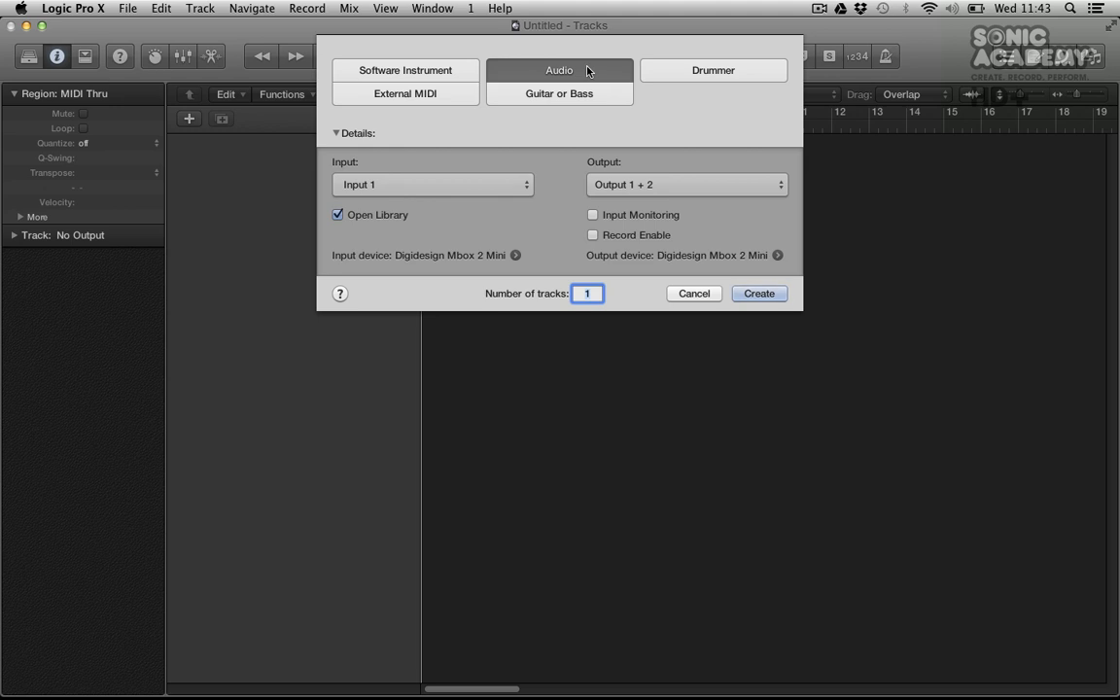
left_click(714, 72)
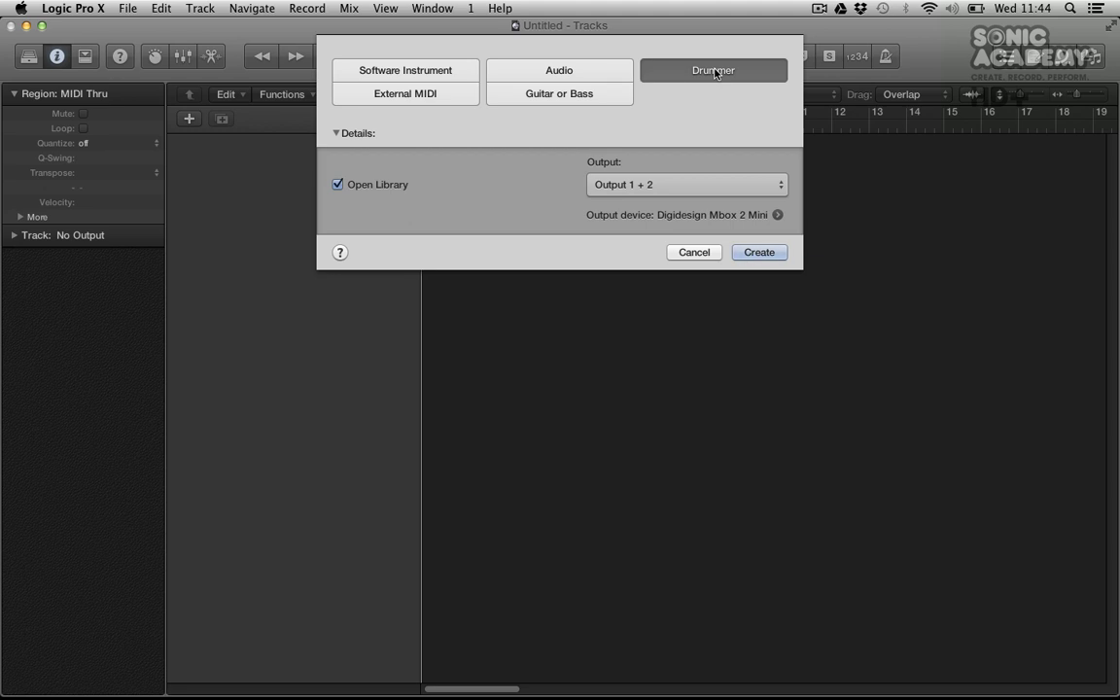
left_click(428, 94)
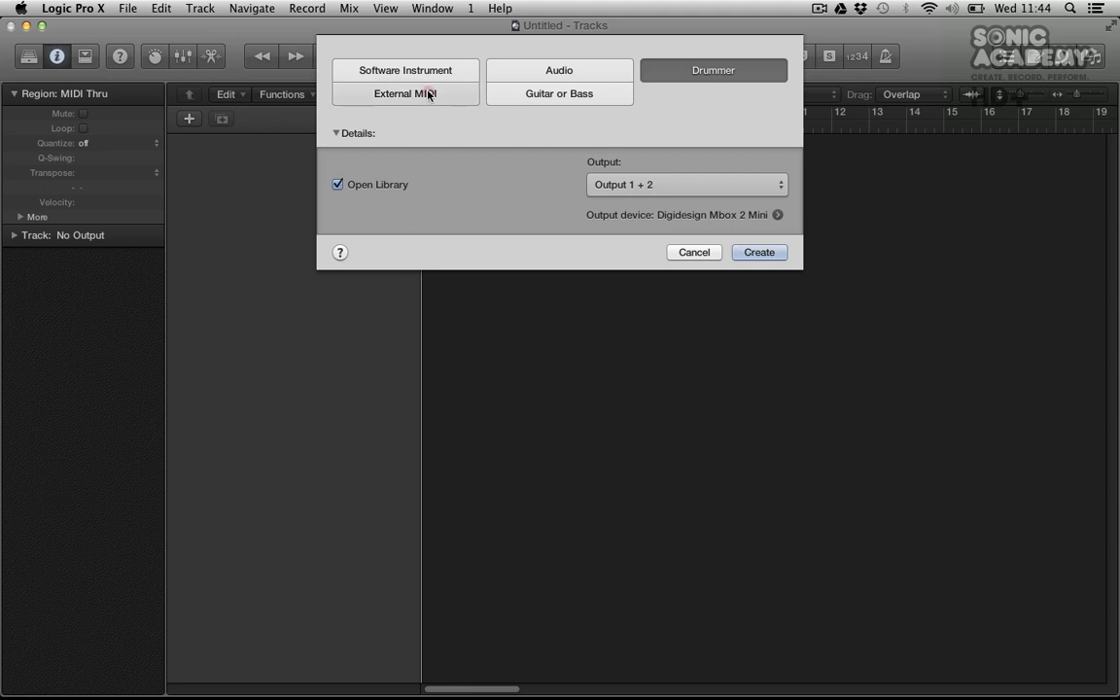
left_click(588, 94)
left_click(393, 97)
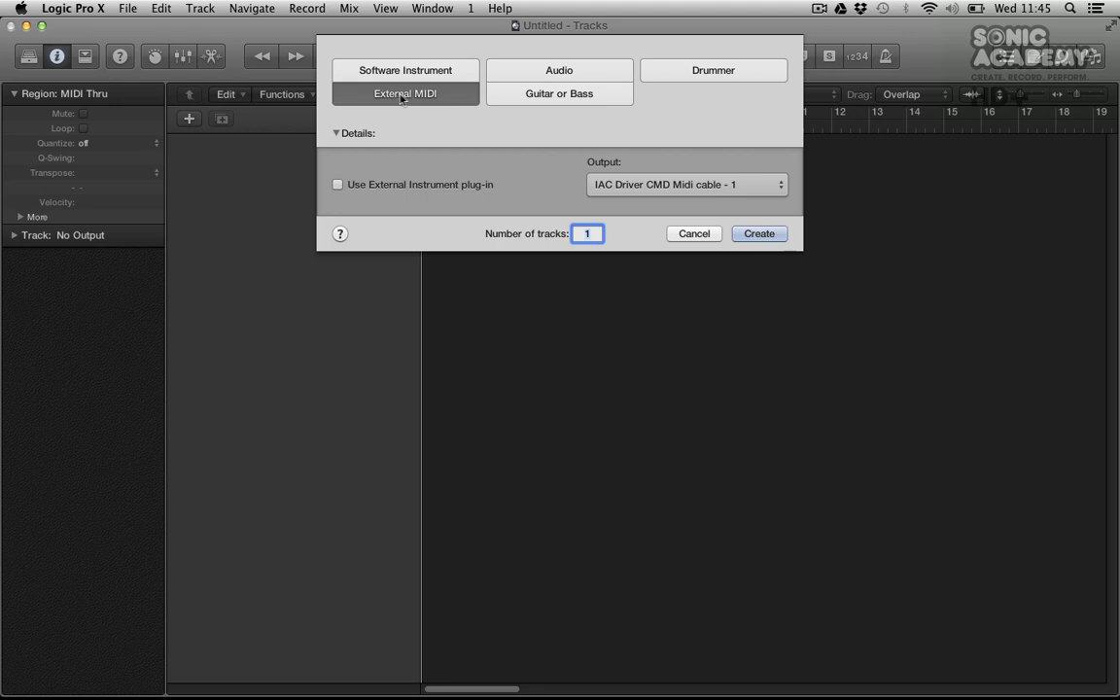
left_click(540, 94)
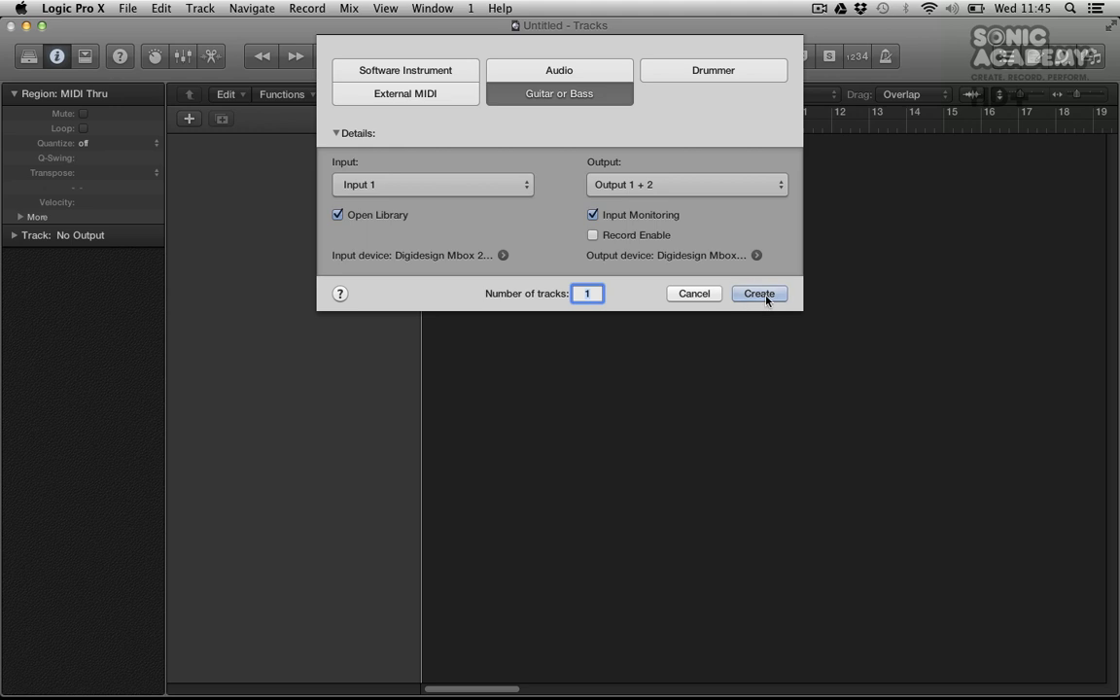
Create one Software Instrument track routed to Output 1 + 2, with the library opened.
left_click(409, 70)
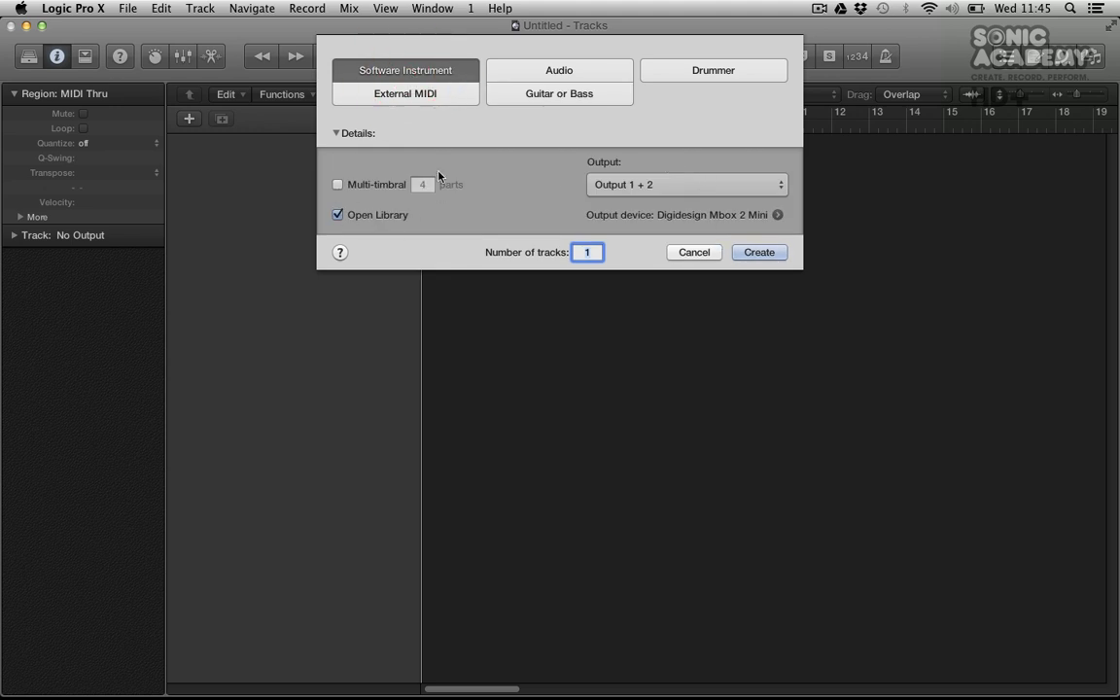
left_click(645, 183)
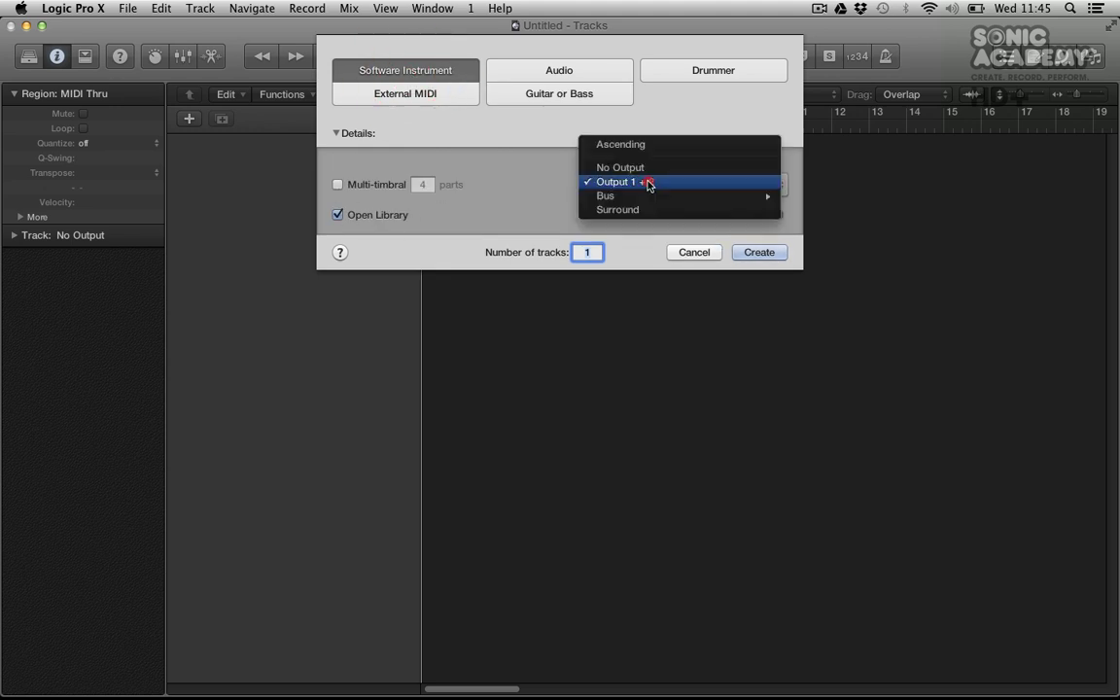
left_click(551, 183)
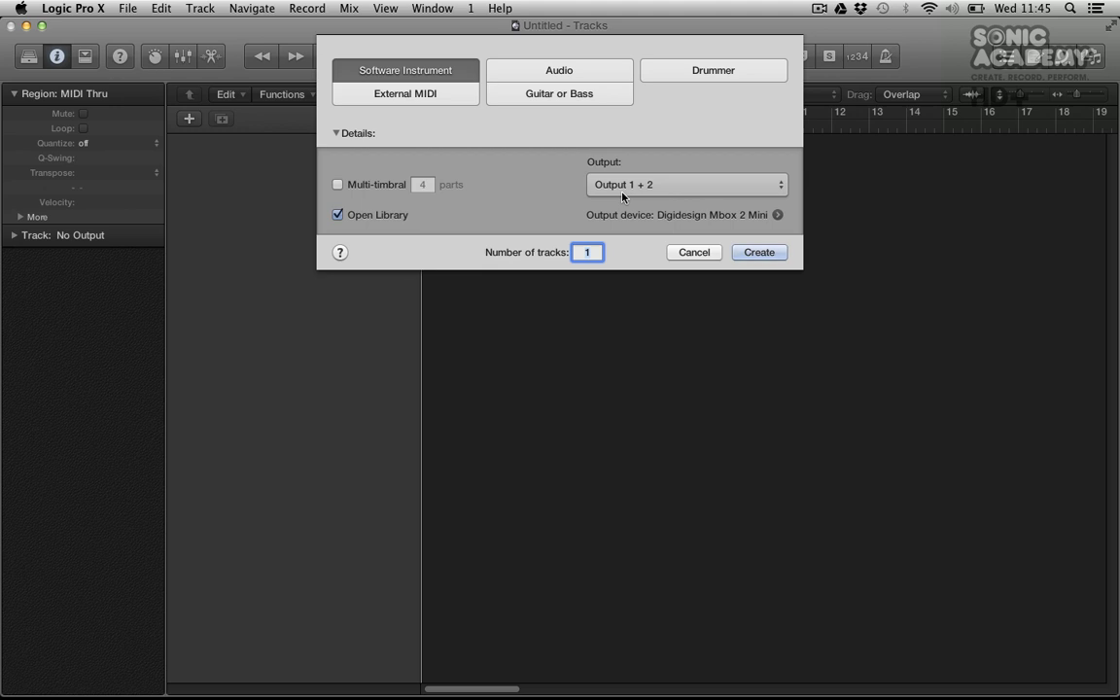
left_click(337, 215)
left_click(761, 255)
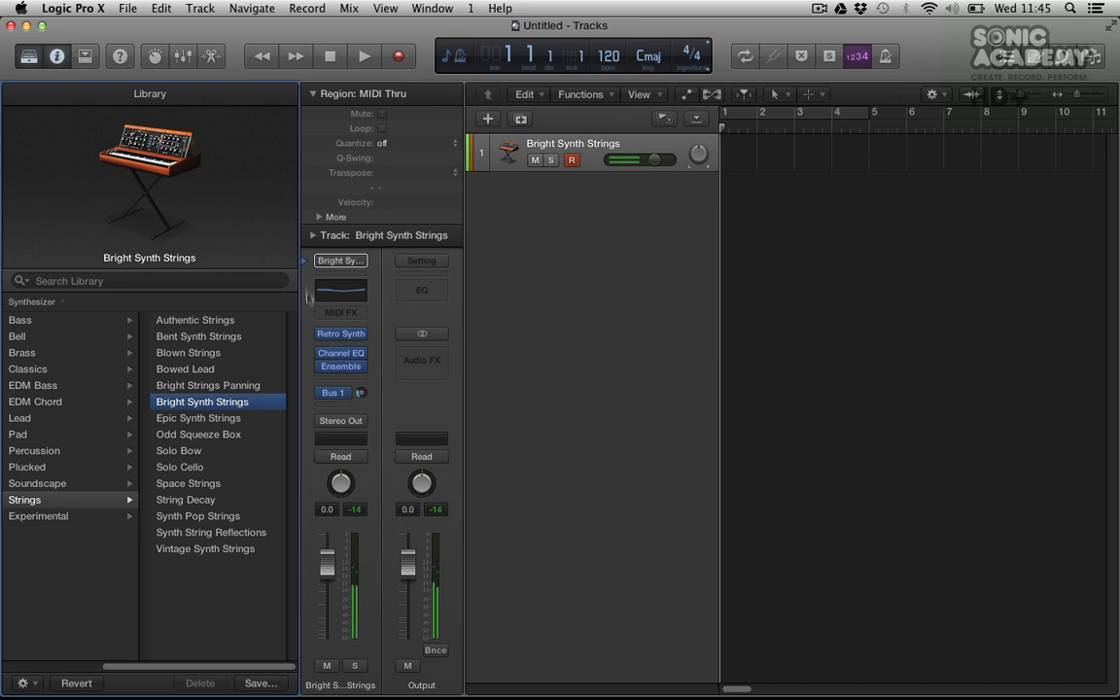
Hide the inspector and load Big Chord Thin Stab from the user channel strip settings onto the track.
mouse_move(350, 336)
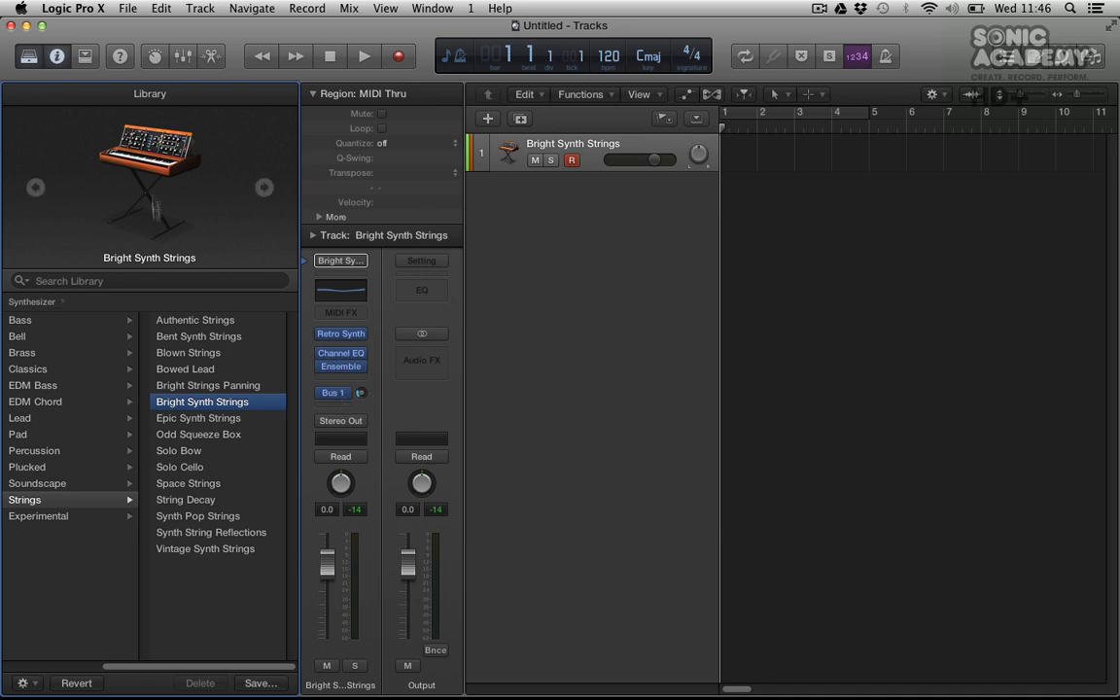
left_click(57, 54)
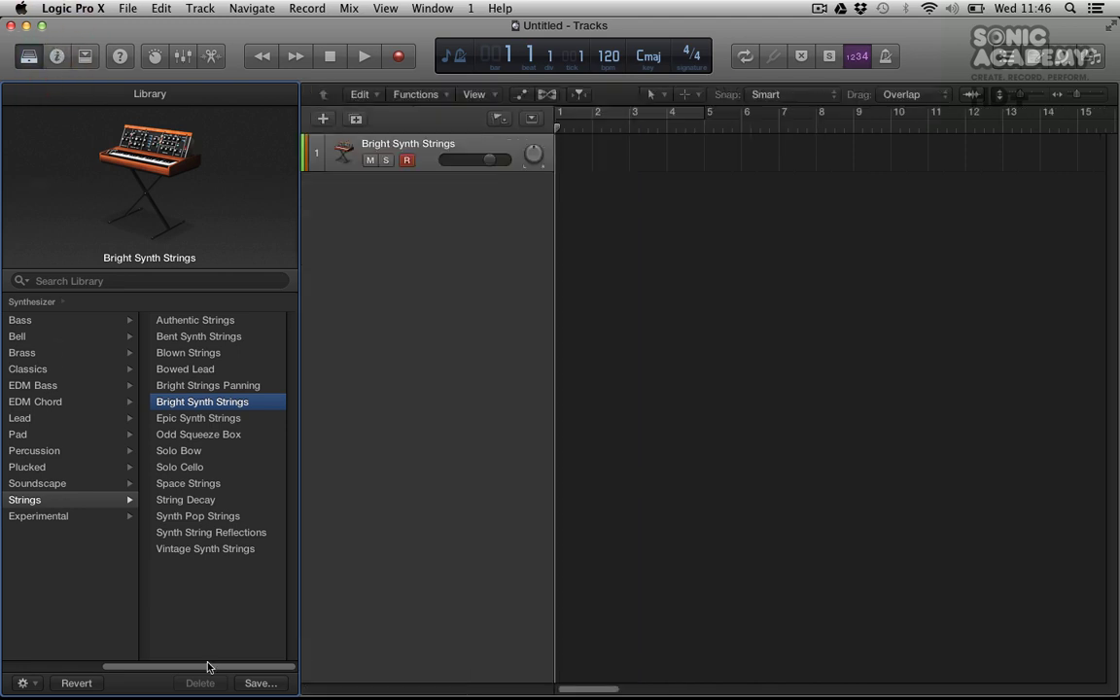
scroll(189, 601, "left", 5)
left_click(71, 389)
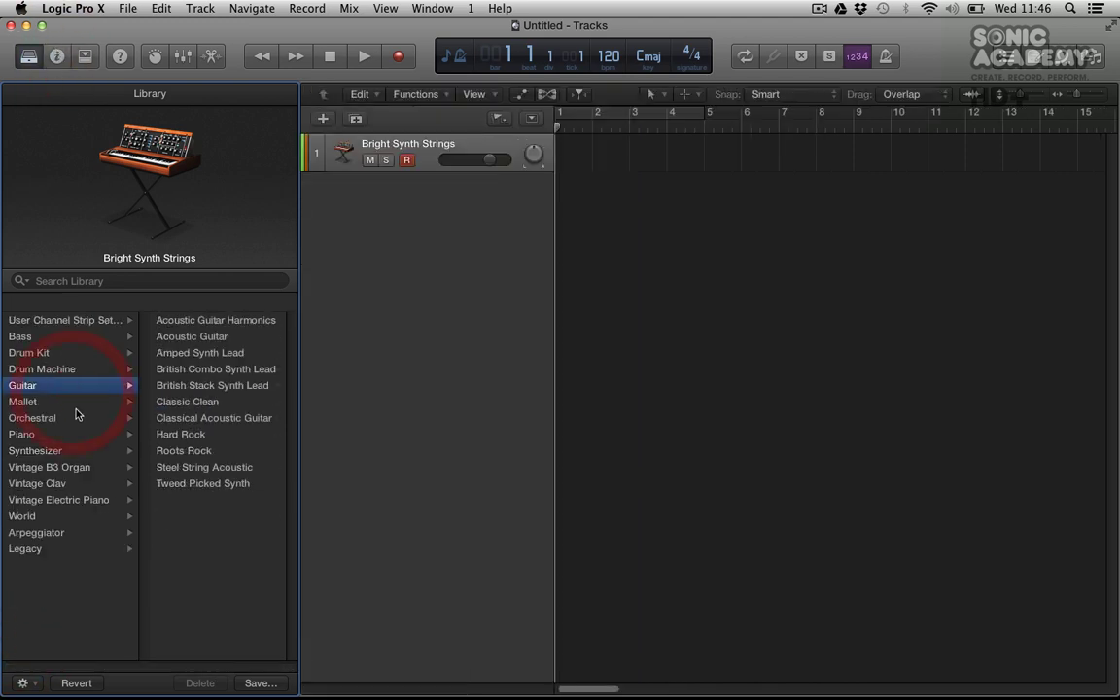
left_click(74, 417)
left_click(73, 322)
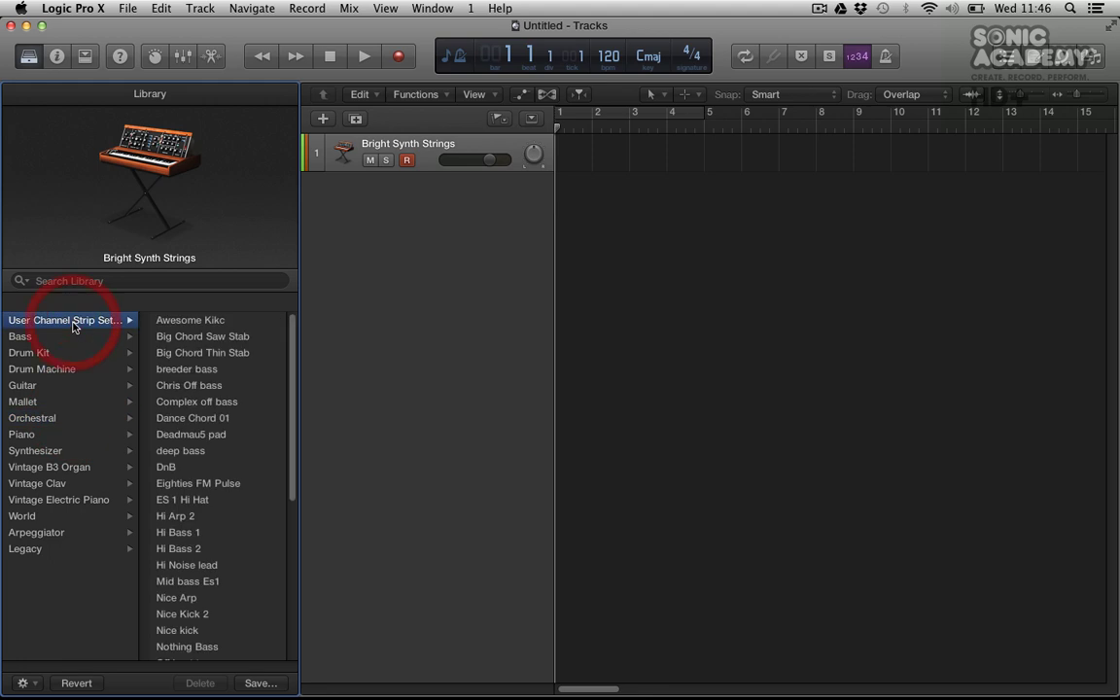
left_click(185, 353)
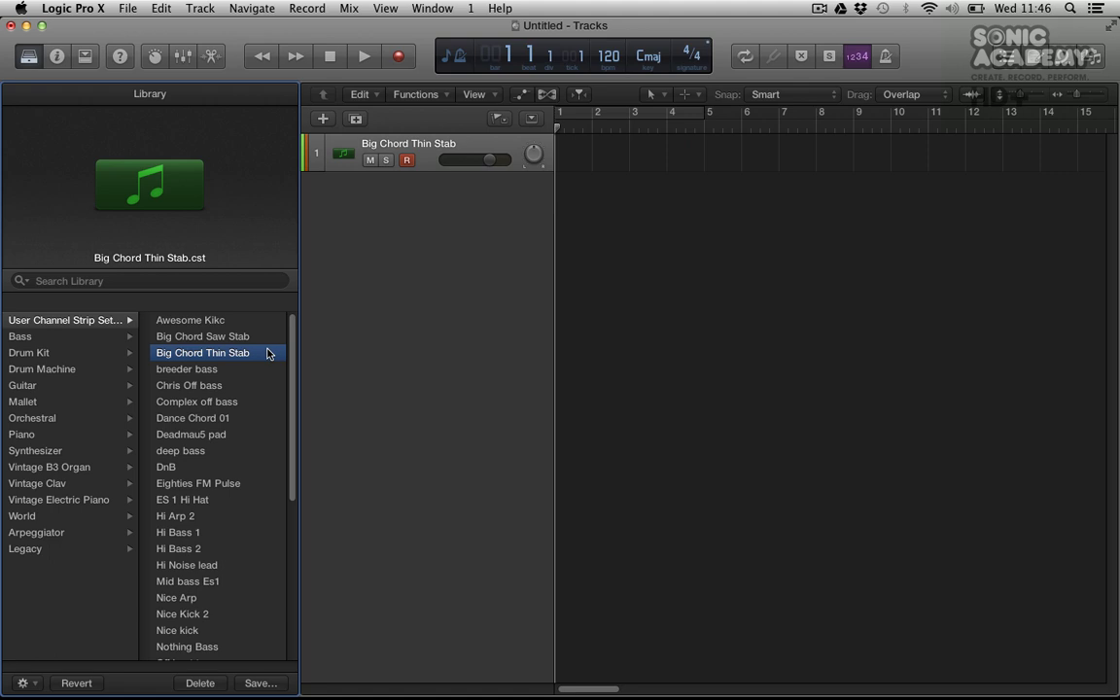
Show the inspector and look through the AU Instruments, including KORG Polysix, available for the track's instrument slot.
left_click(57, 56)
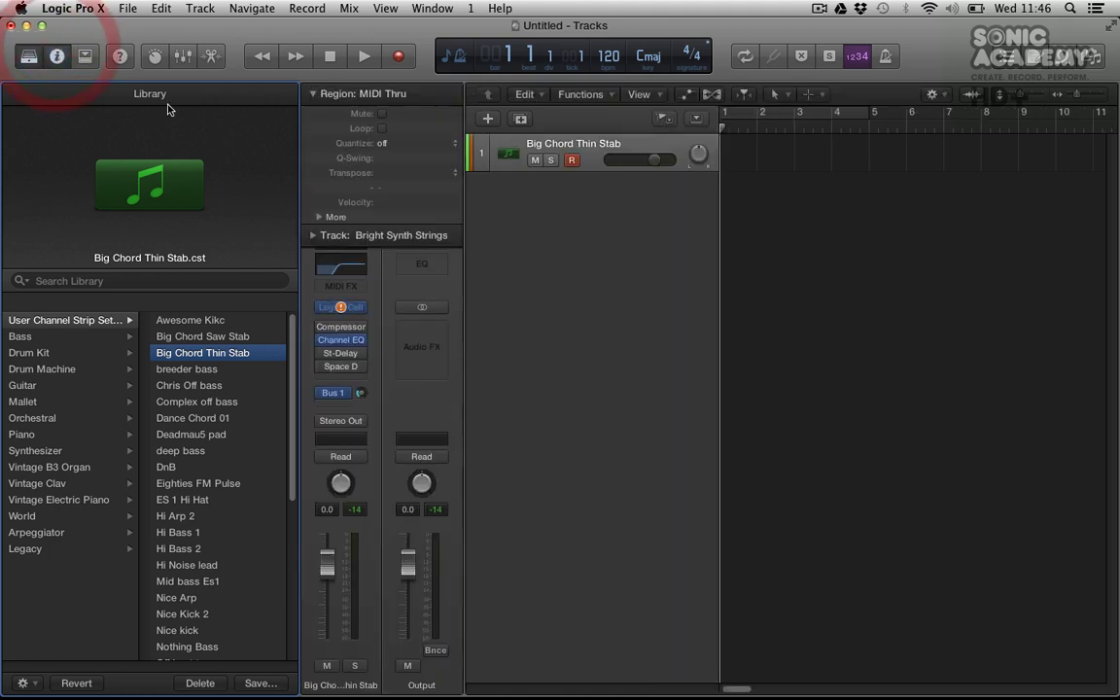
left_click(340, 307)
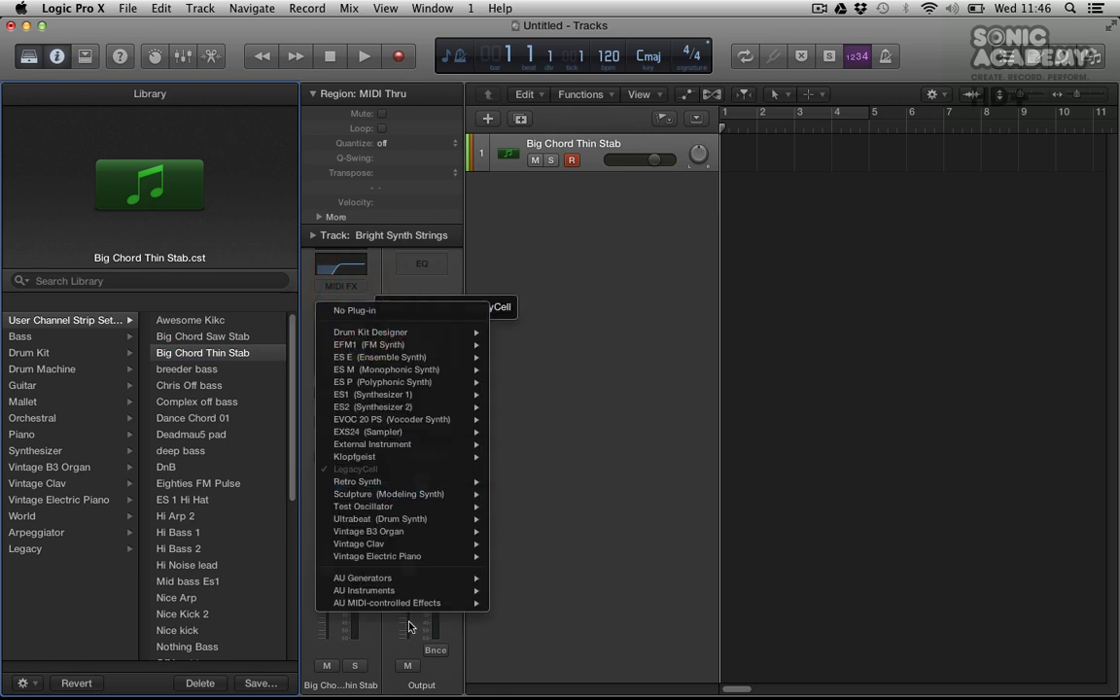
mouse_move(408, 593)
mouse_move(570, 572)
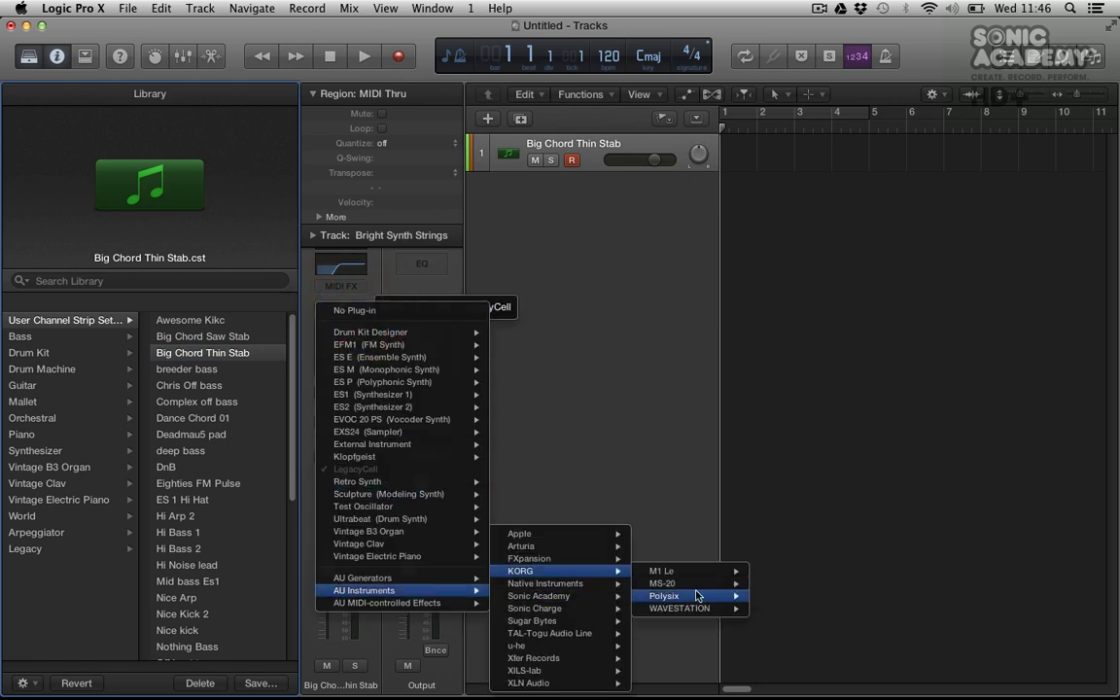
mouse_move(681, 596)
left_click(592, 457)
Load the user channel strip setting Chris Off bass and show the channel strip fed by its Bus 1 send.
left_click(224, 386)
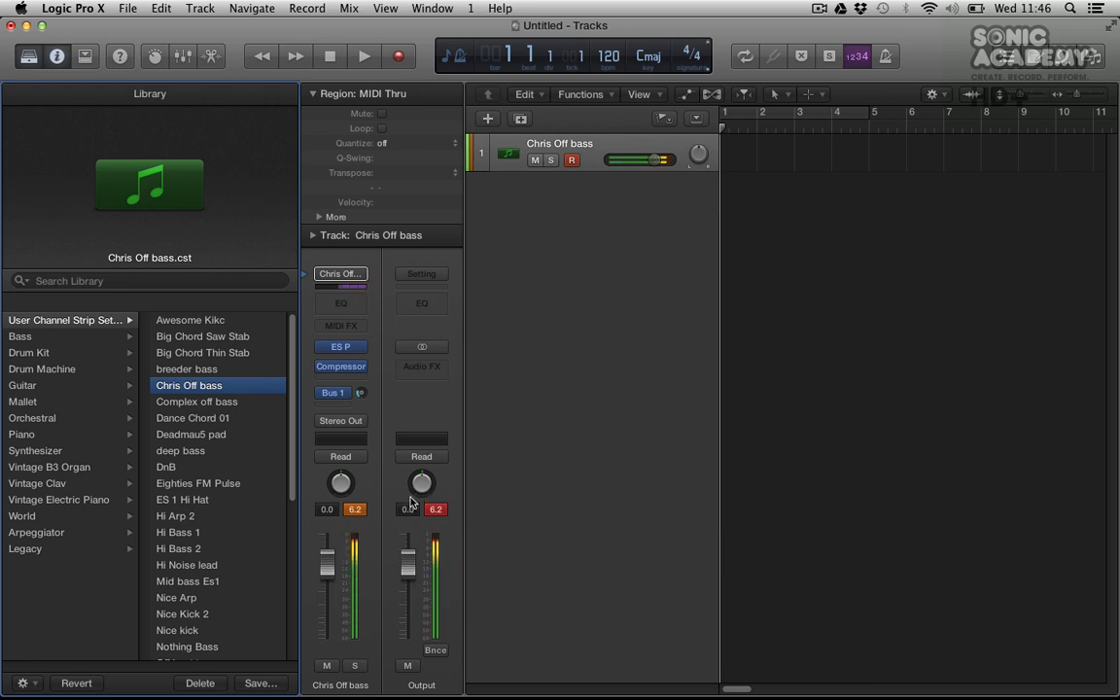
left_click(358, 393)
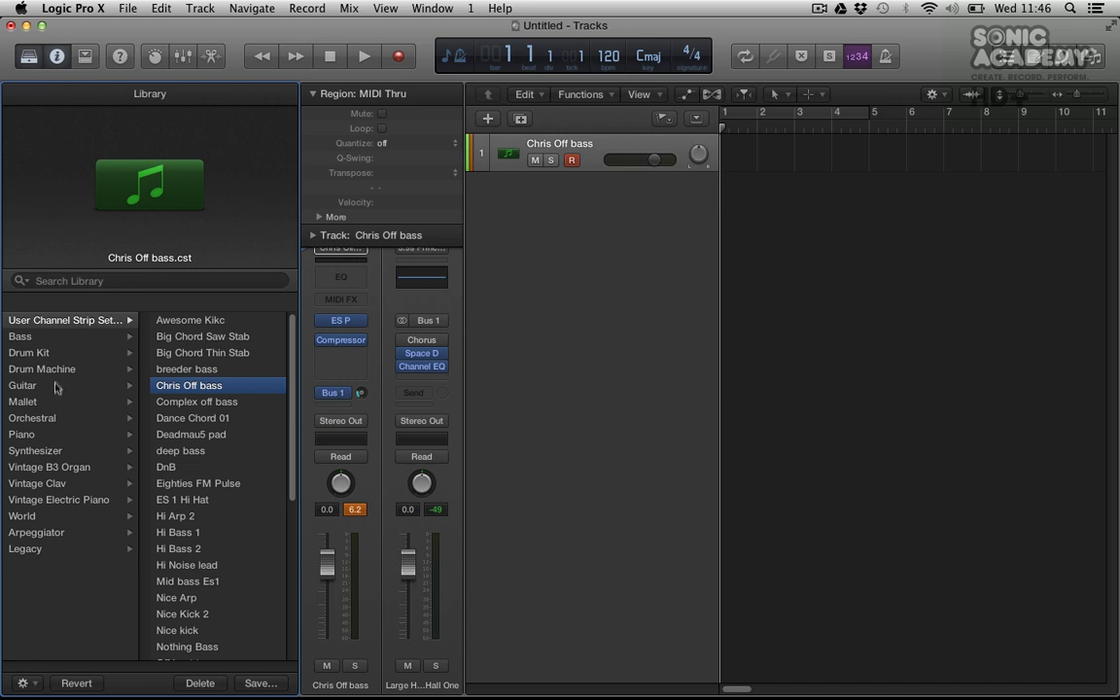
Browse the library categories and load the orchestral string patches Full Strings and Cinema Strings in turn onto the track.
left_click(44, 353)
left_click(84, 386)
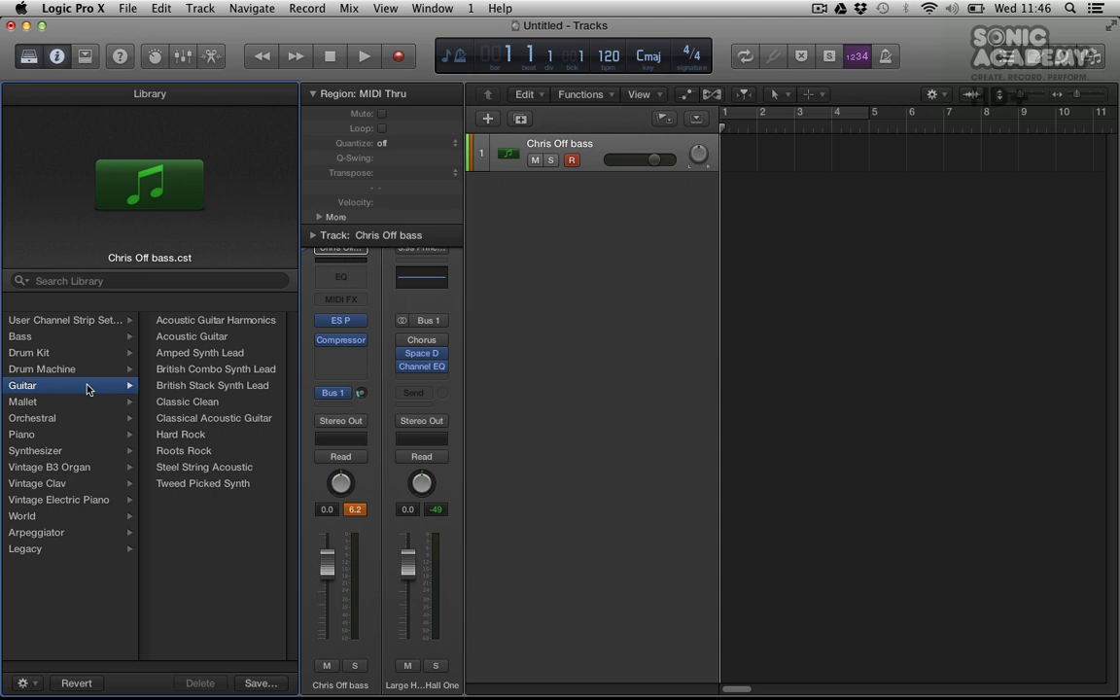
left_click(51, 434)
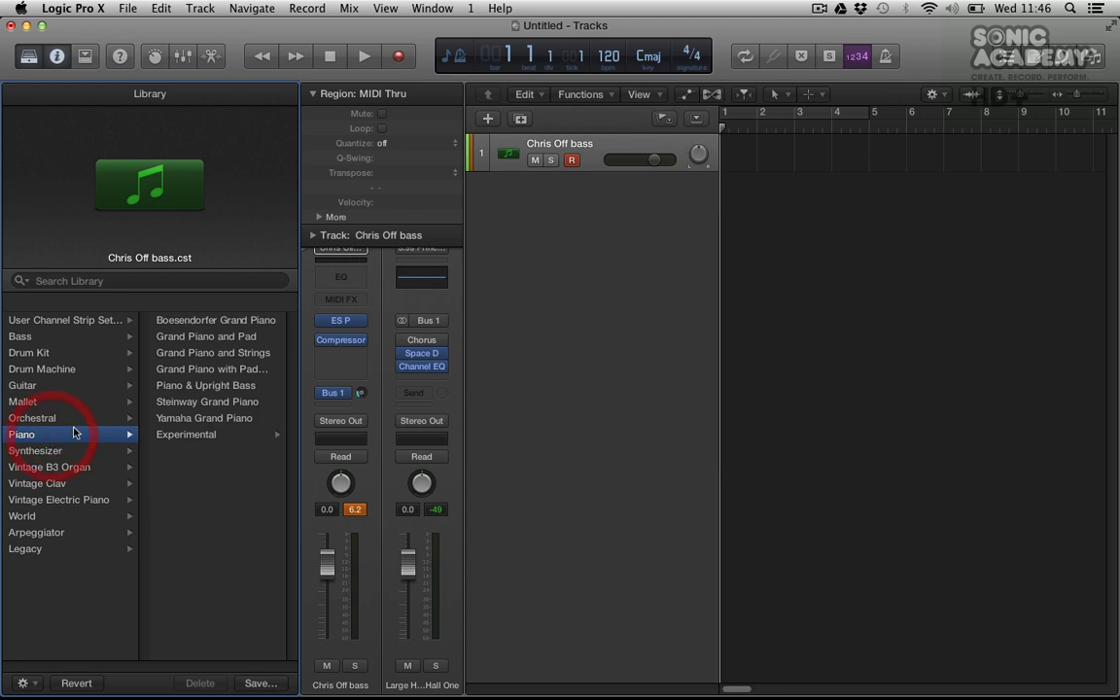
left_click(49, 418)
left_click(243, 420)
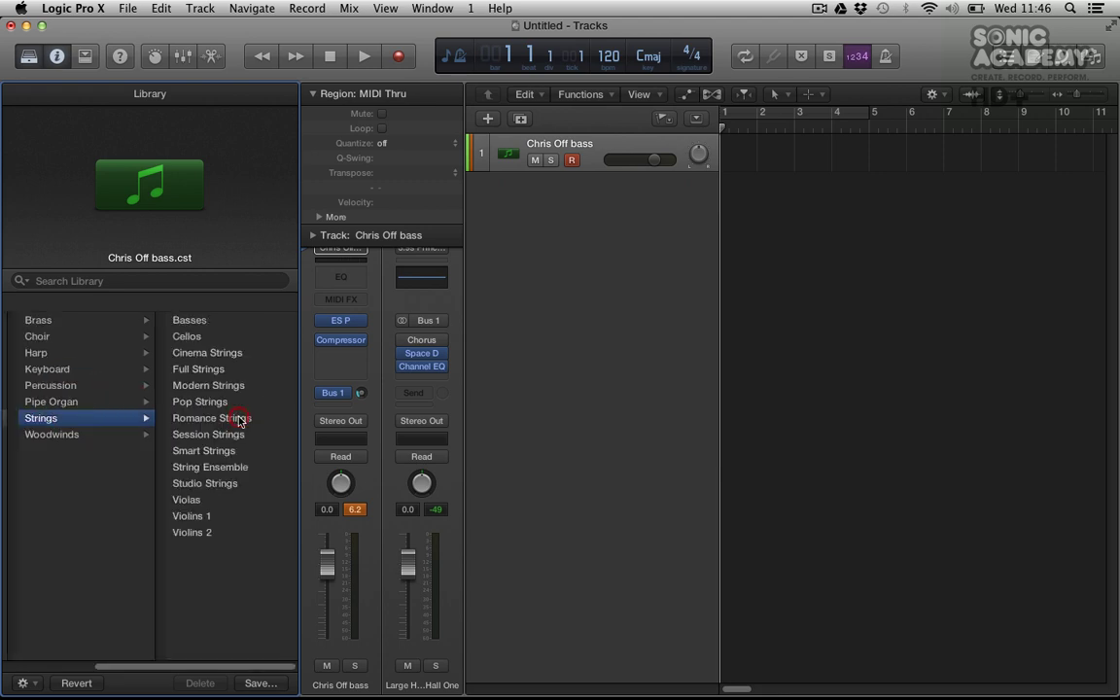
left_click(222, 378)
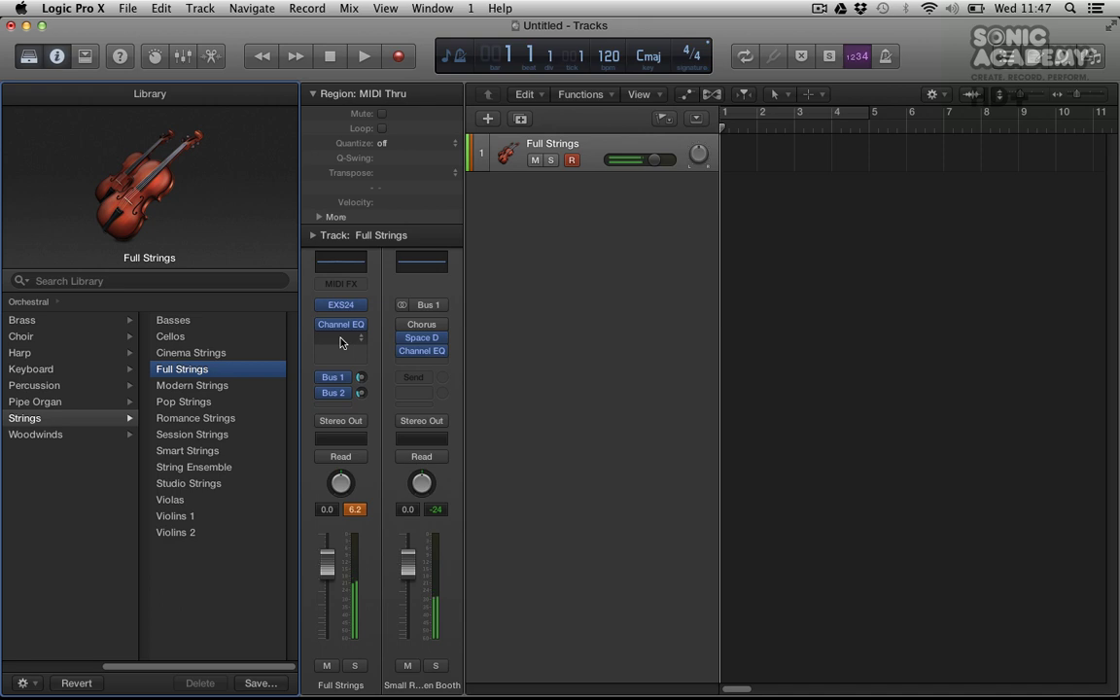
left_click(223, 353)
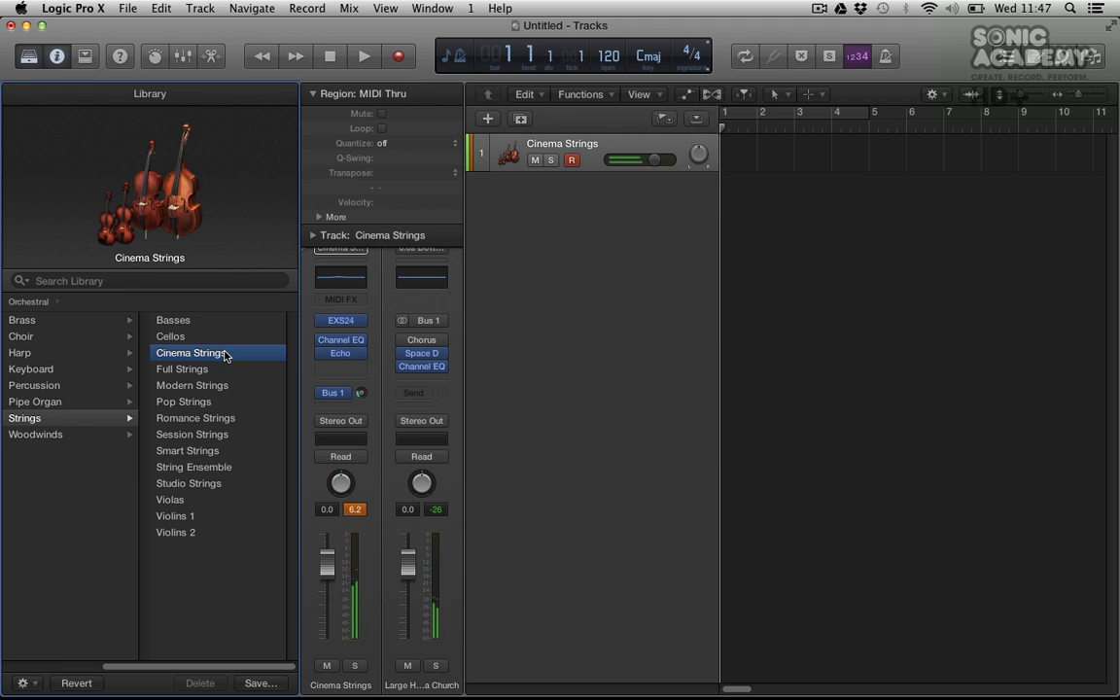
mouse_move(342, 354)
Load the Italo Disco Patterns patch from the Synth Bass group of the Arpeggiator library onto the track.
left_click_drag(207, 668, 40, 623)
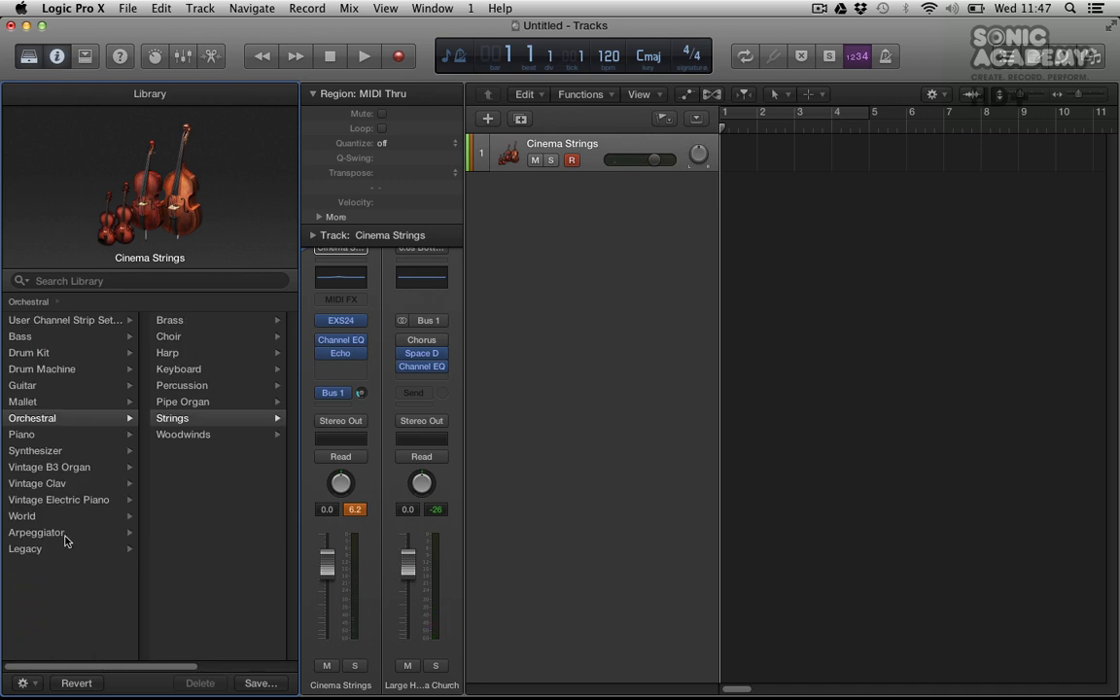
left_click(62, 533)
left_click(206, 359)
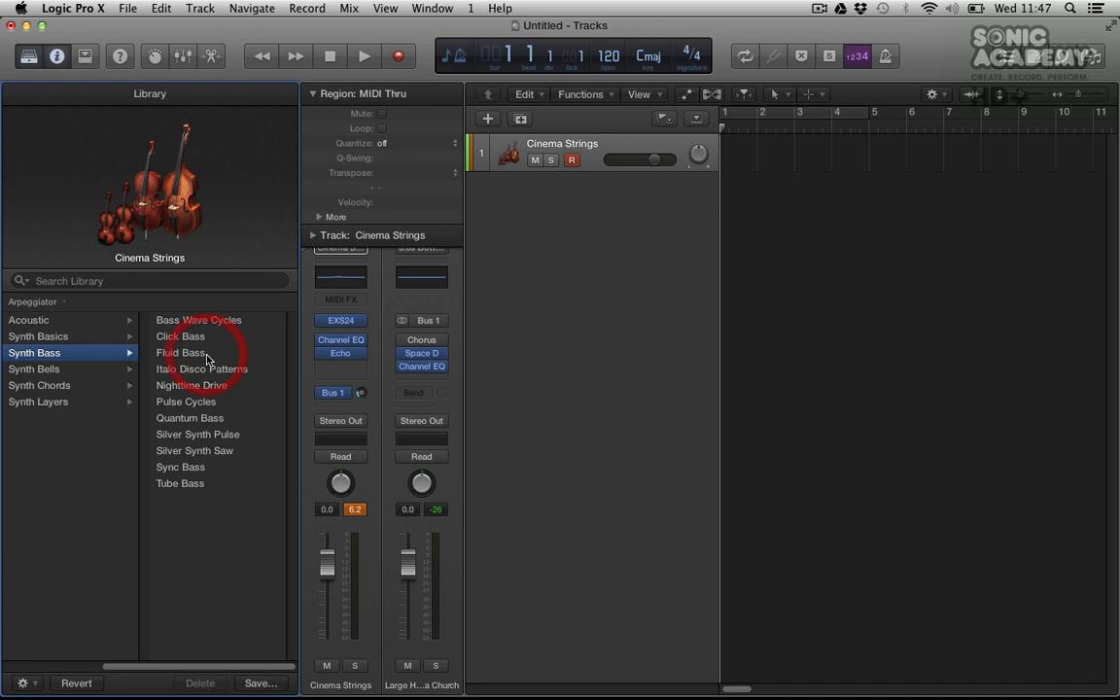
left_click(216, 385)
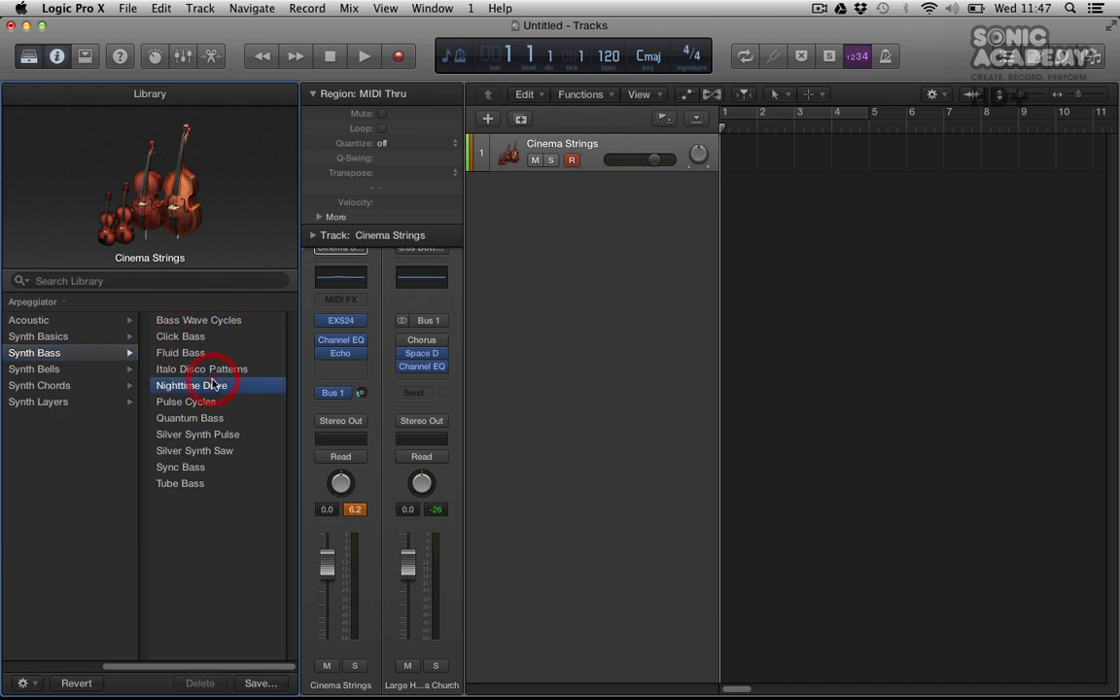
left_click(212, 369)
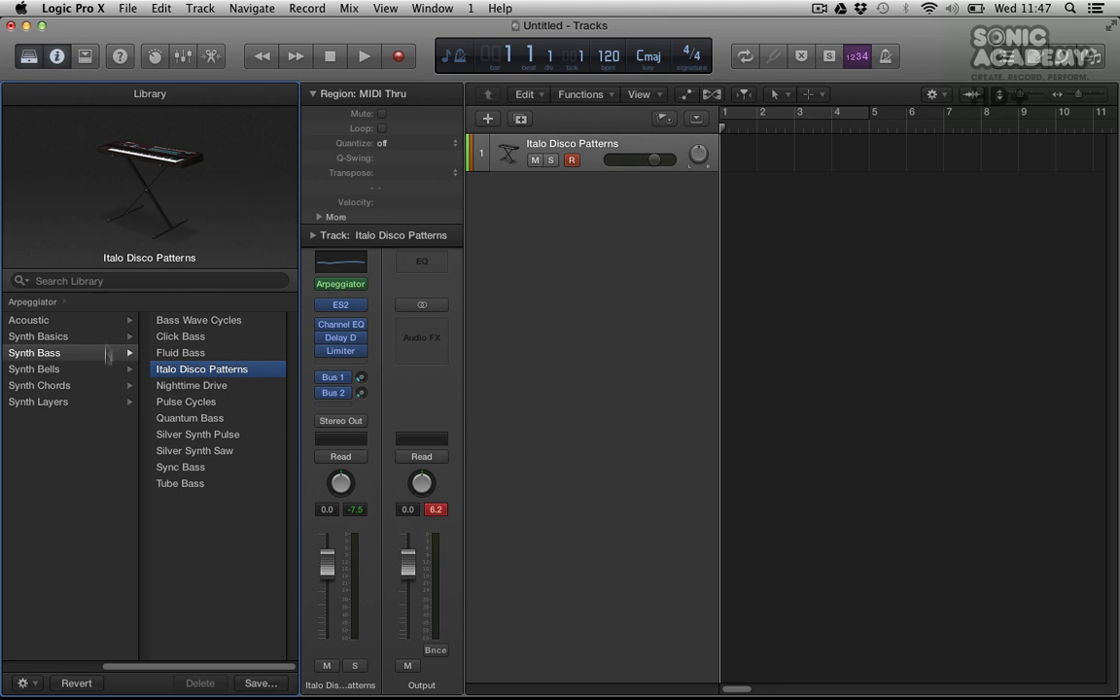
mouse_move(98, 136)
Collapse the Region section of the inspector.
left_click(446, 382)
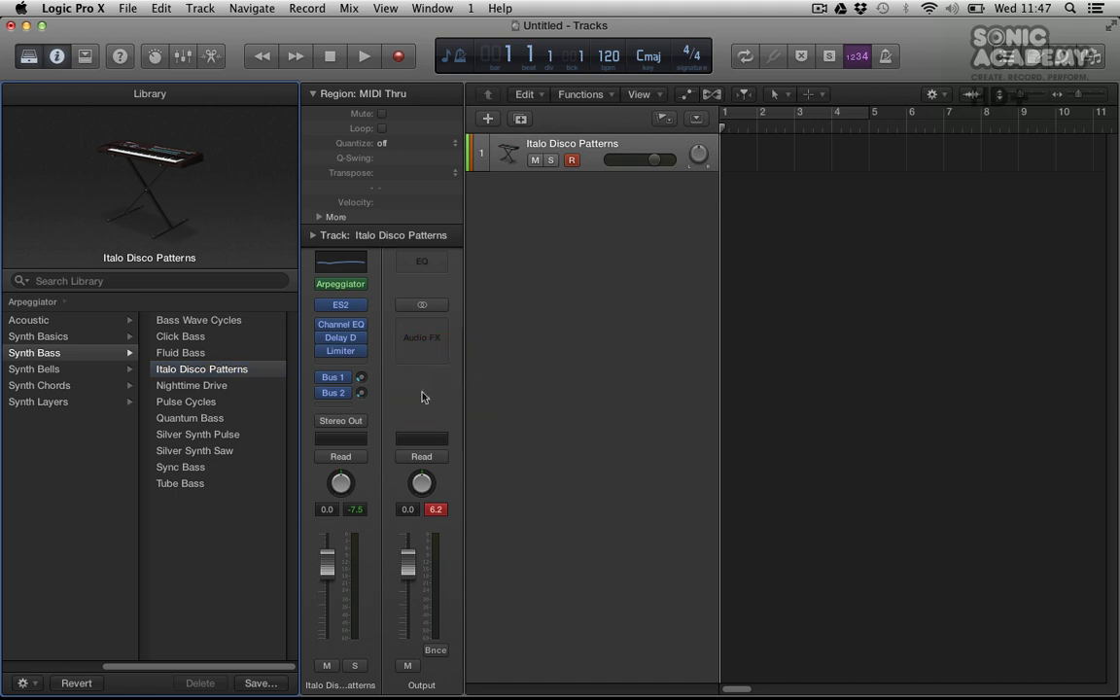
left_click(315, 95)
left_click(312, 94)
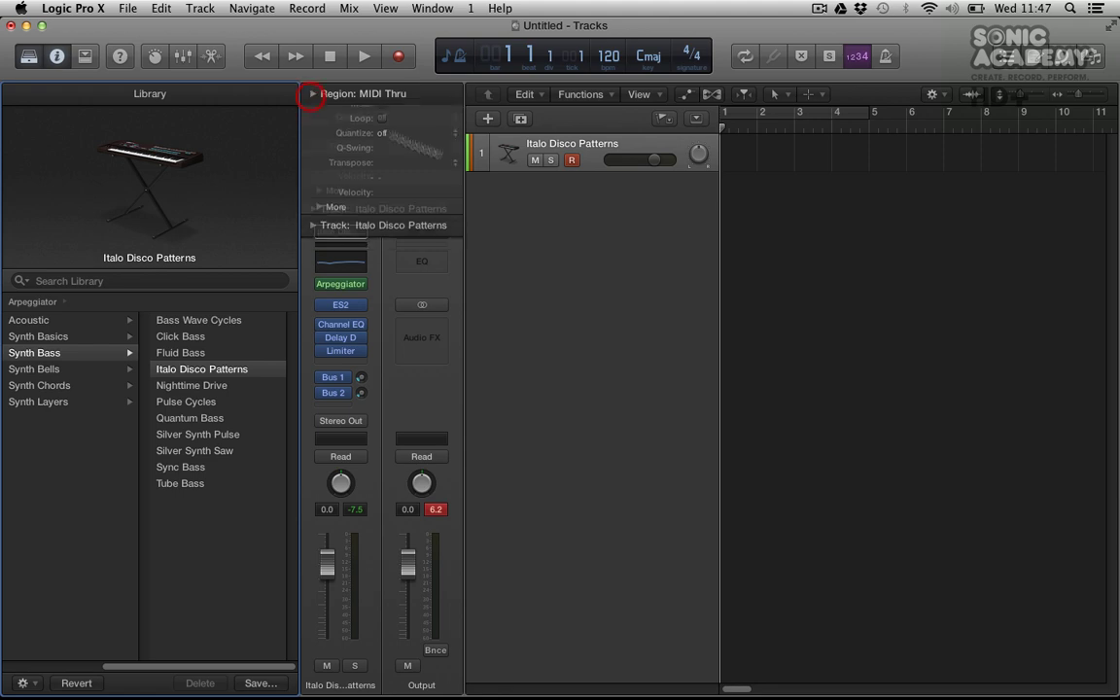
Bypass the Channel EQ insert on the Italo Disco Patterns channel strip and switch it back on.
left_click(572, 159)
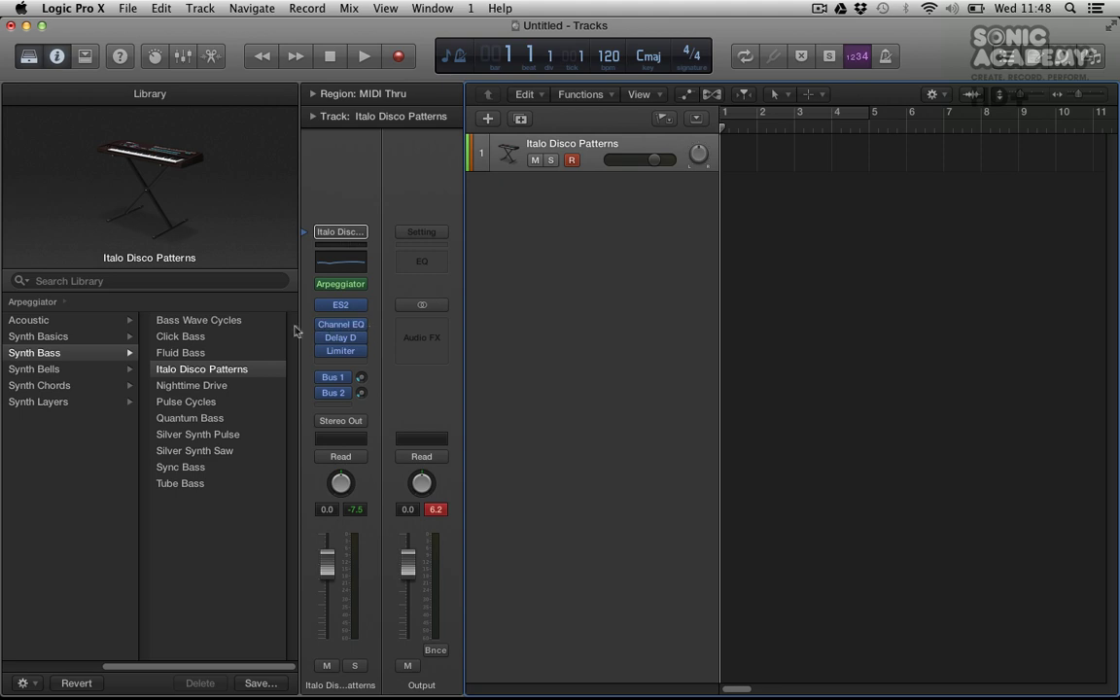
mouse_move(339, 395)
left_click(322, 325)
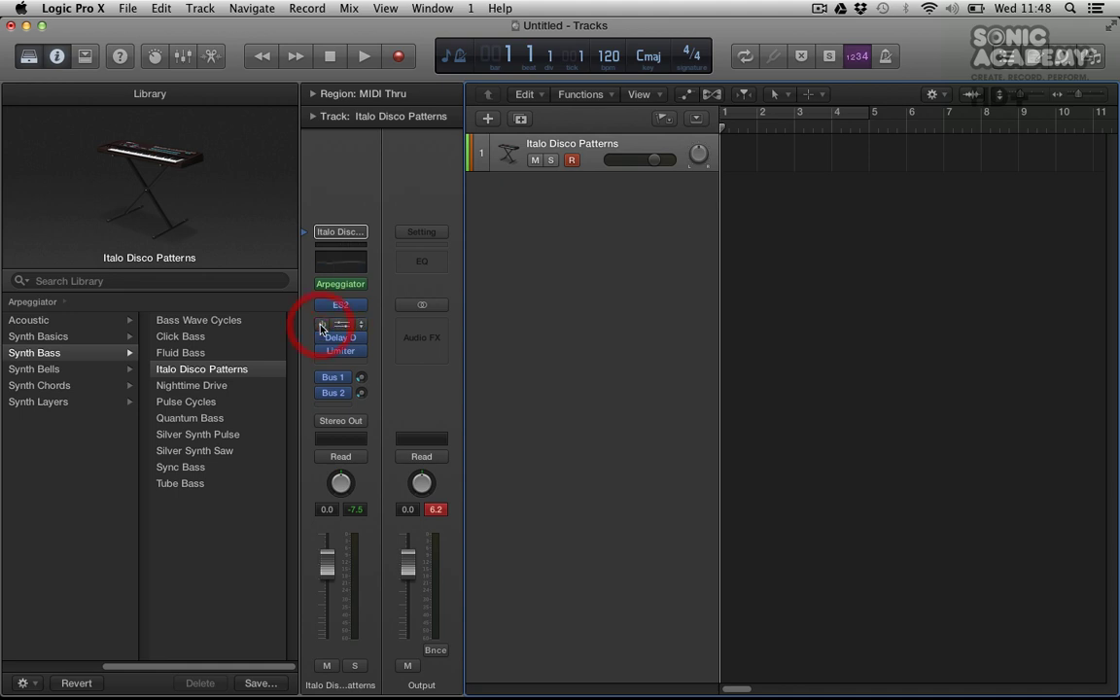
left_click(323, 330)
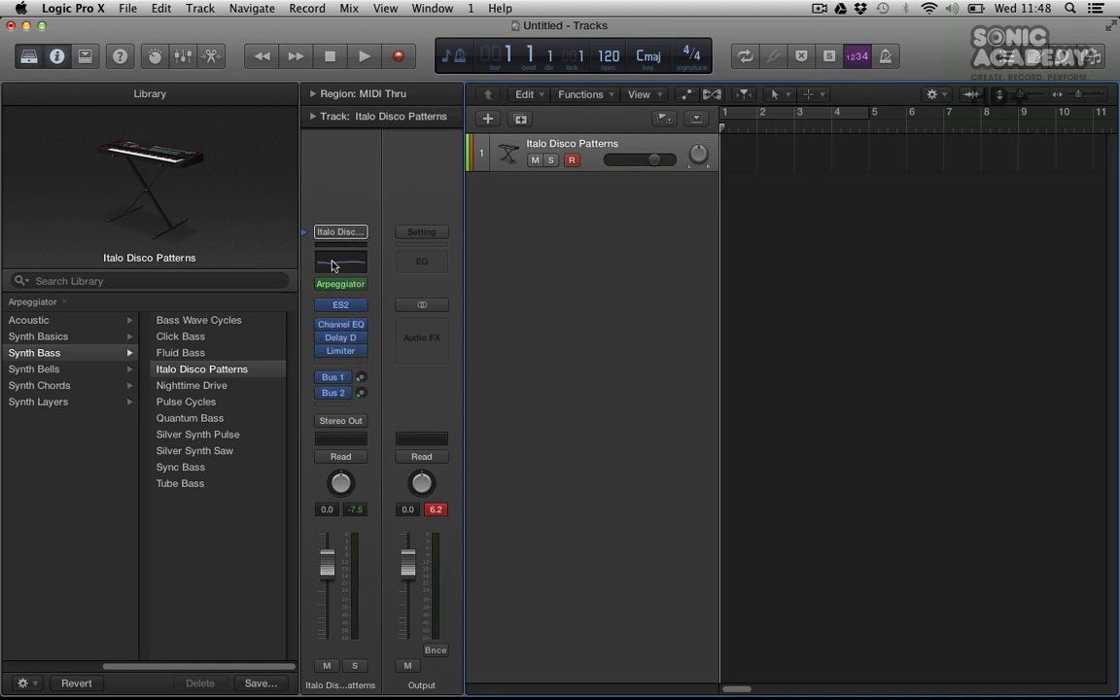
Open the Channel EQ plug-in to view its settings, reposition its window and close it.
left_click(340, 325)
left_click_drag(320, 65, 671, 76)
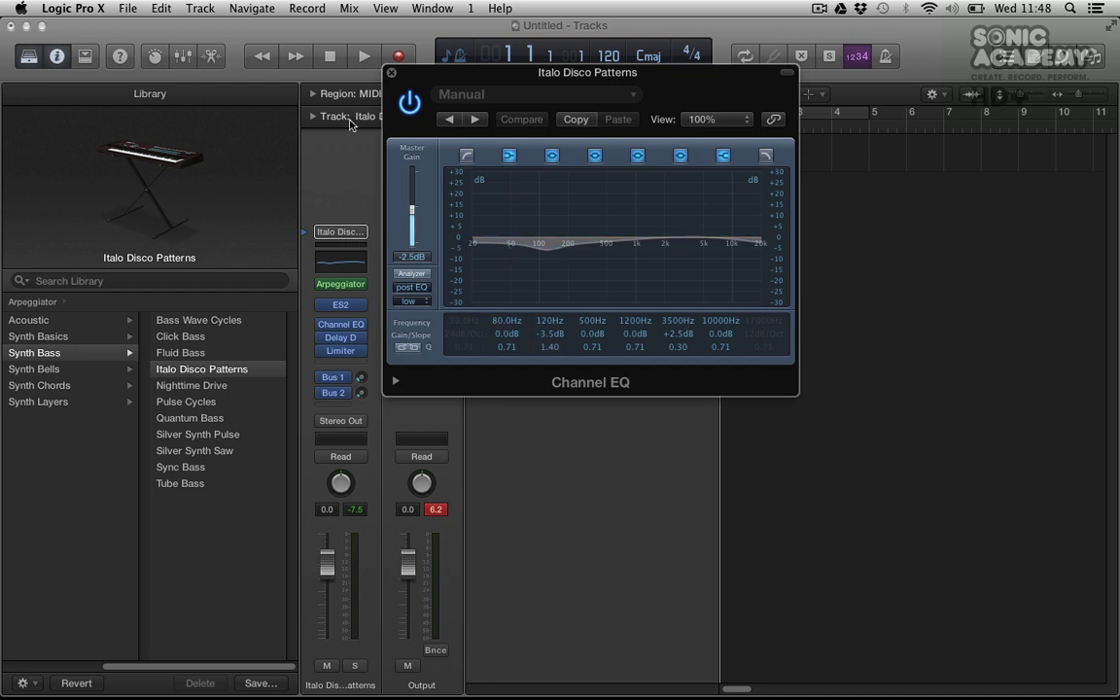
left_click(391, 73)
Audition the track with the Arpeggiator MIDI effect bypassed and switch the effect back on.
mouse_move(354, 283)
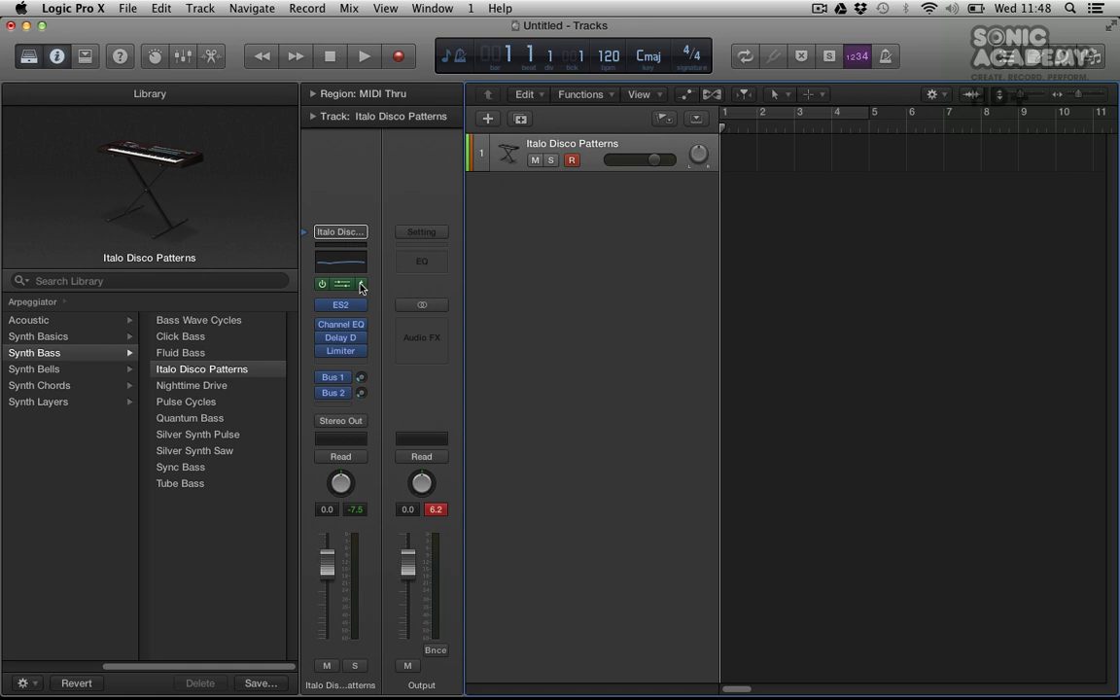
left_click(342, 283)
left_click(299, 255)
left_click(342, 283)
left_click(309, 284)
mouse_move(318, 288)
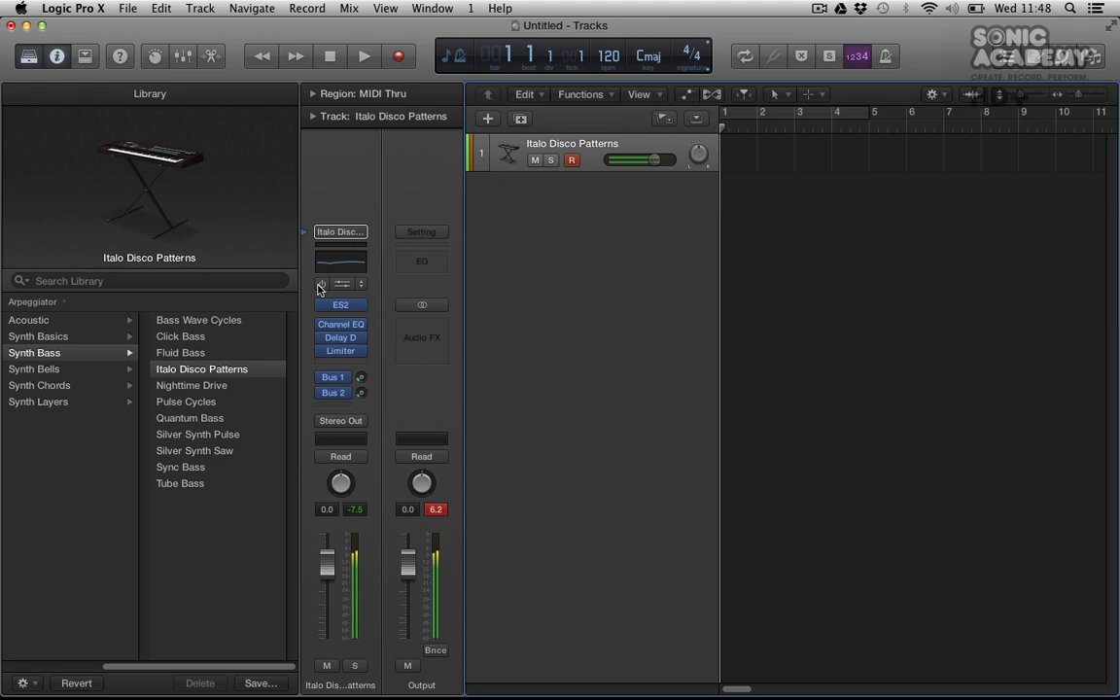
left_click(321, 285)
Set the Arpeggiator's note order to Up and replace its Custom grid pattern with the Automatic preset pattern.
left_click(340, 283)
left_click_drag(375, 93, 413, 71)
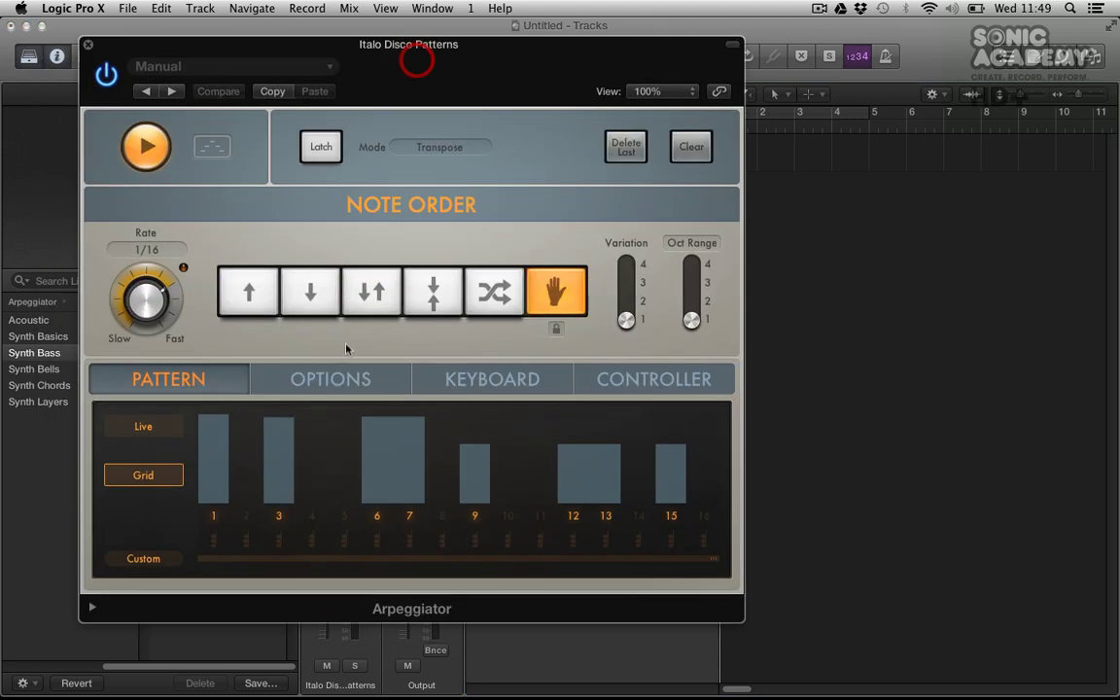
left_click(251, 300)
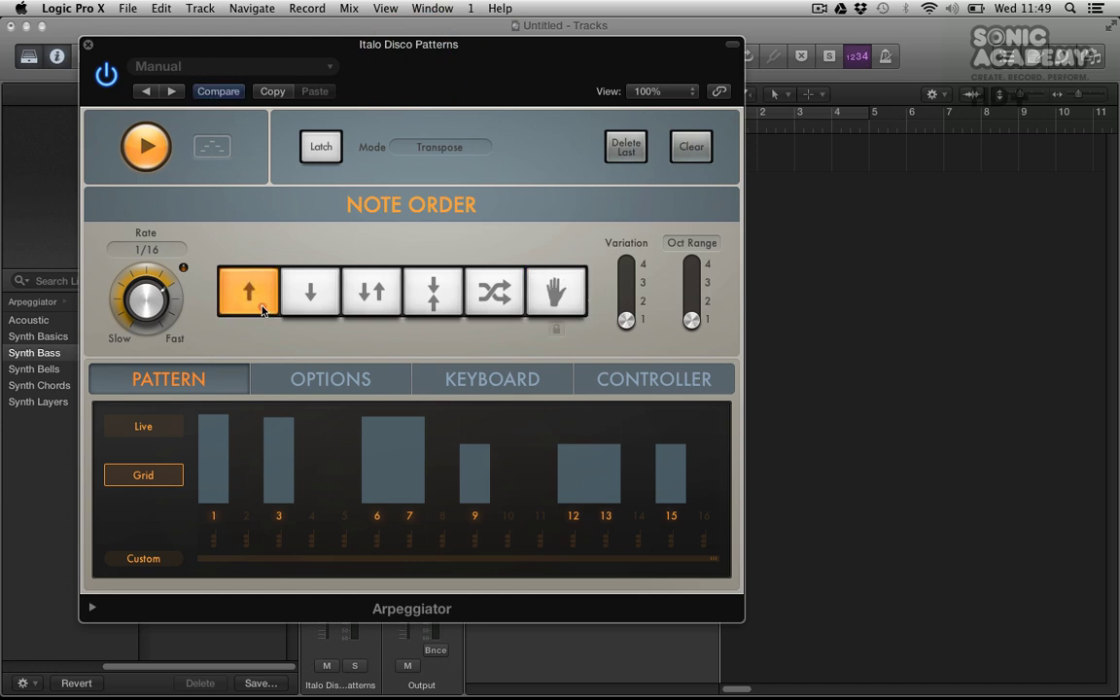
left_click(150, 304)
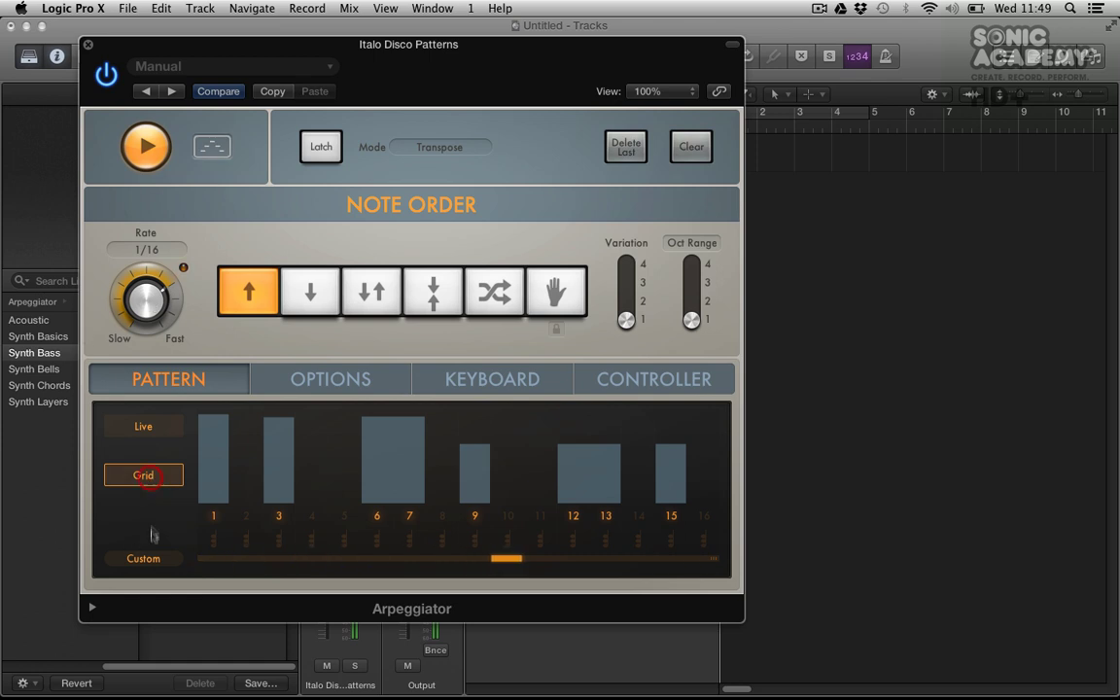
left_click(151, 559)
left_click(172, 623)
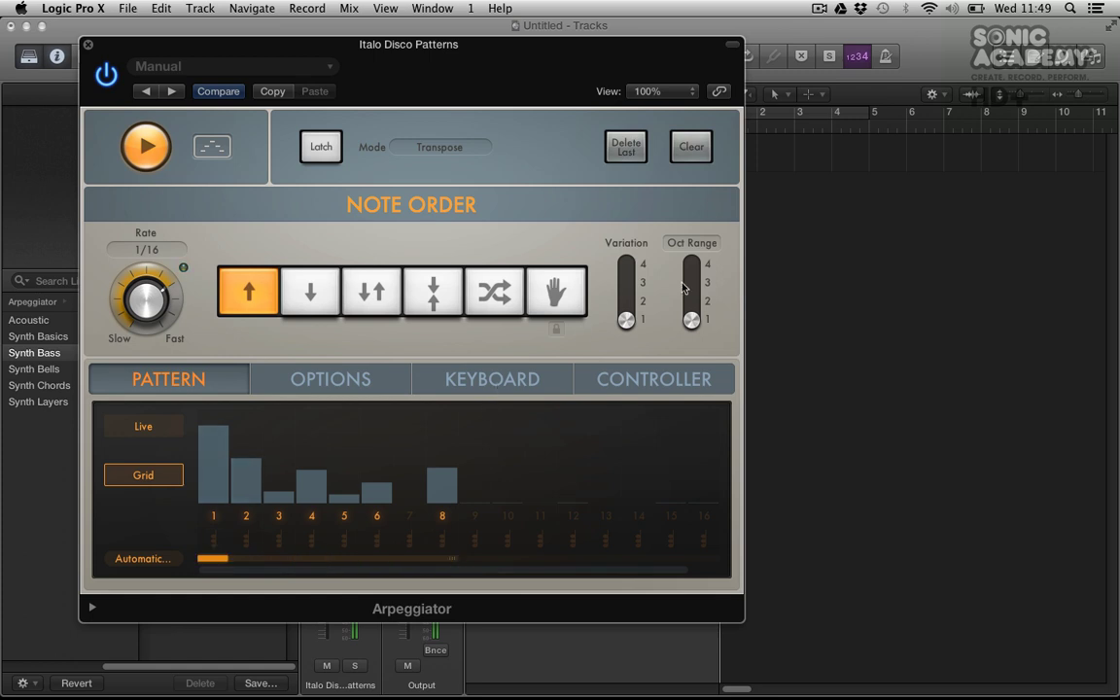
Try an Arpeggiator octave range of 4, return it to 1 and close the plug-in window.
left_click_drag(689, 318, 686, 256)
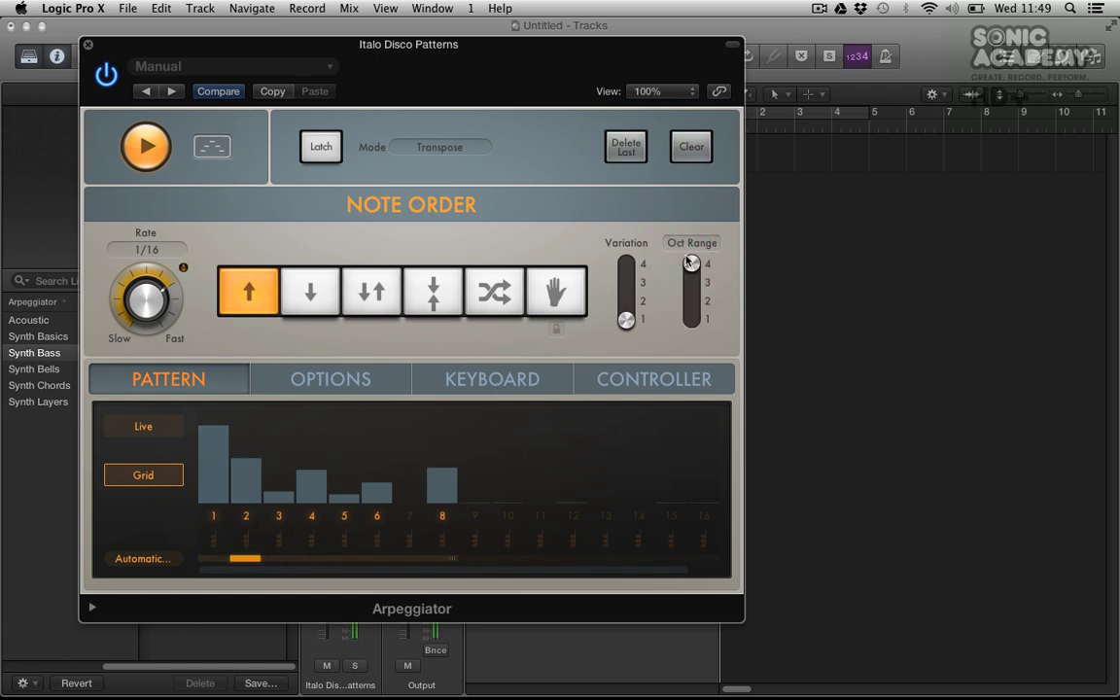
left_click_drag(689, 263, 689, 325)
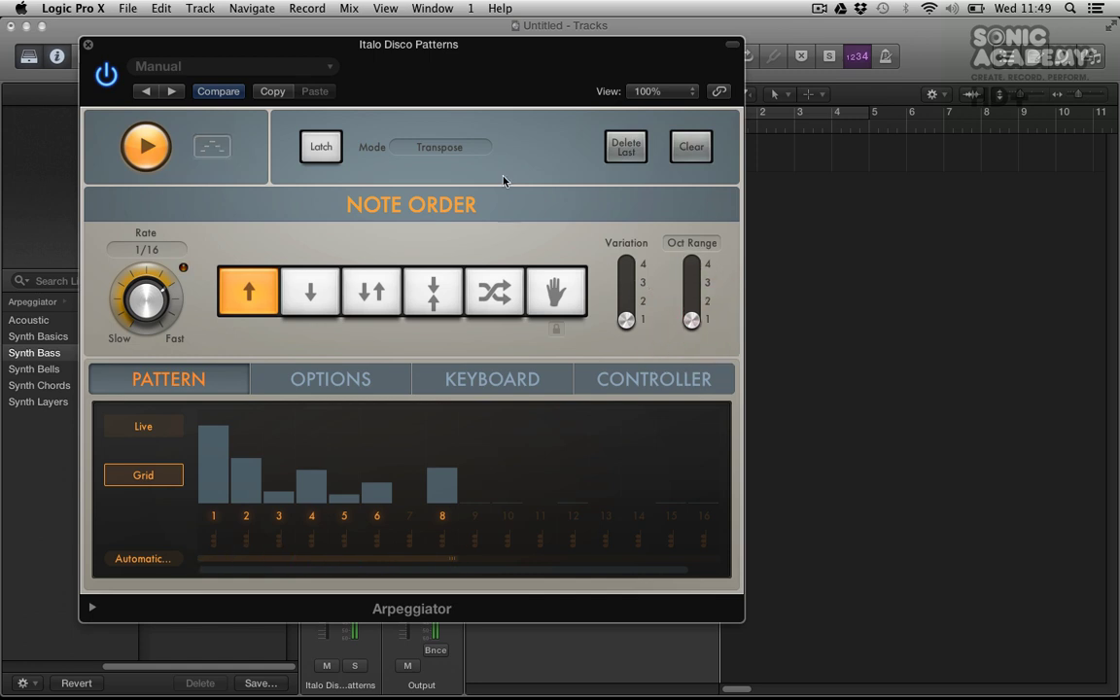
left_click(87, 46)
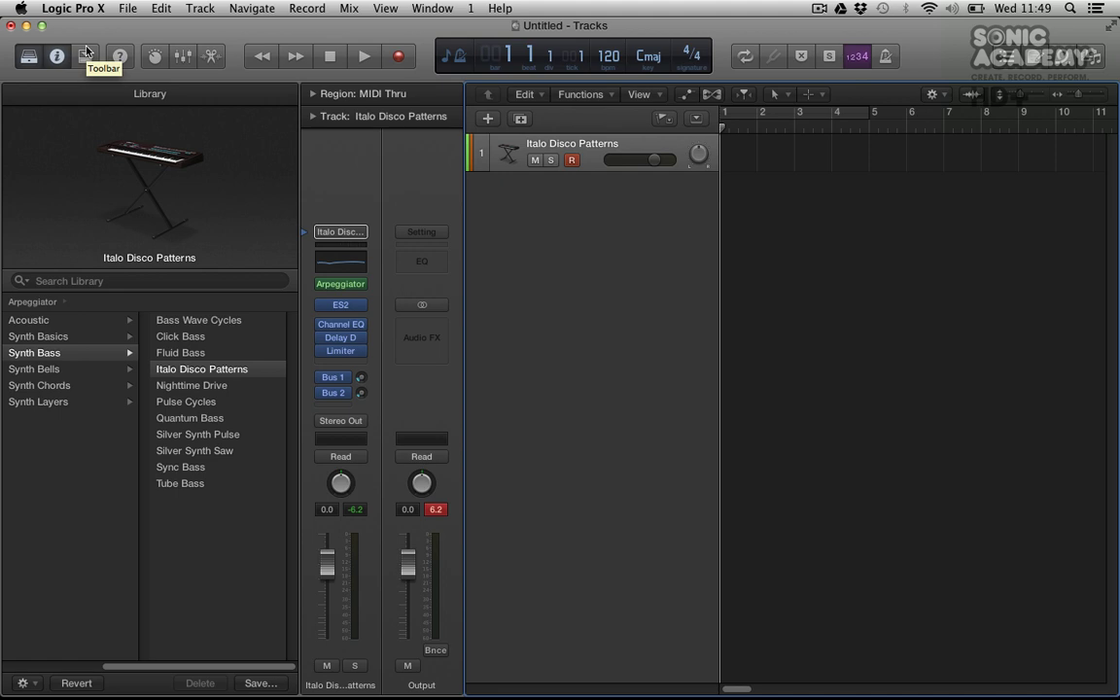
Look through the MIDI effects and the built-in software instruments available for the track, keeping Arpeggiator and ES2.
left_click(360, 285)
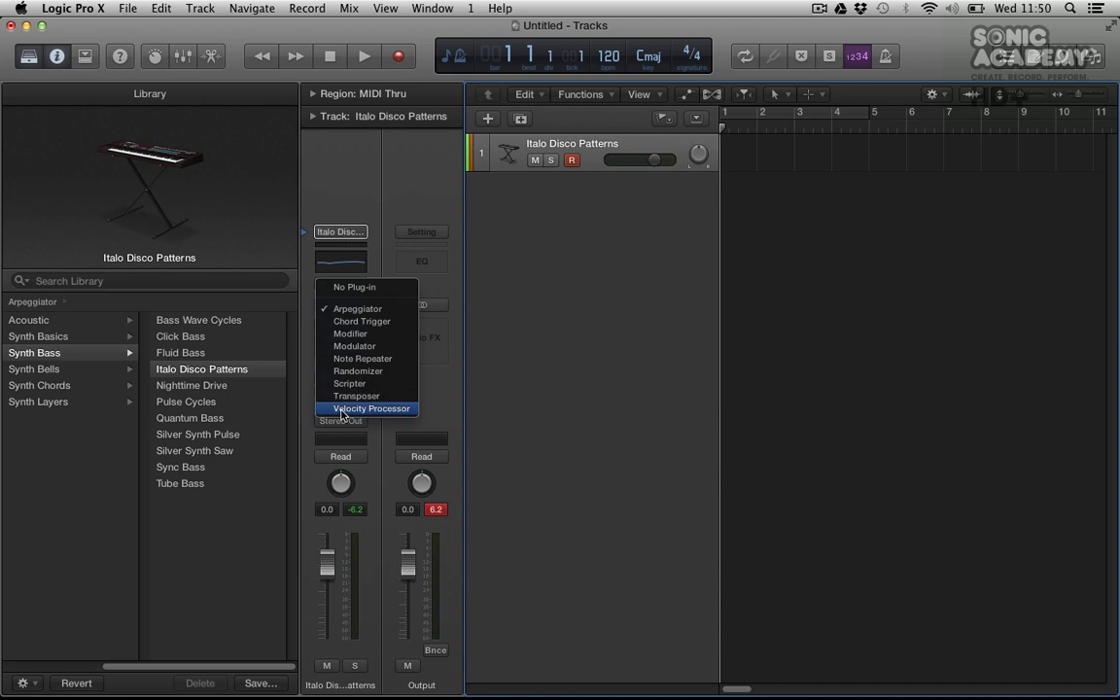
left_click(297, 367)
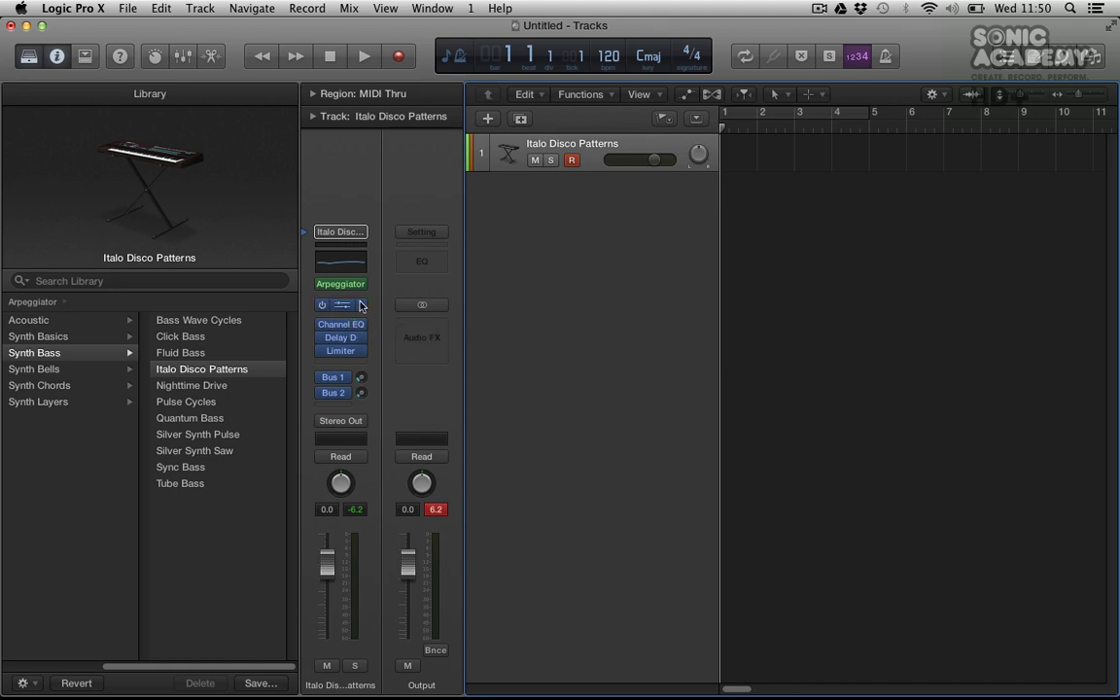
left_click(361, 305)
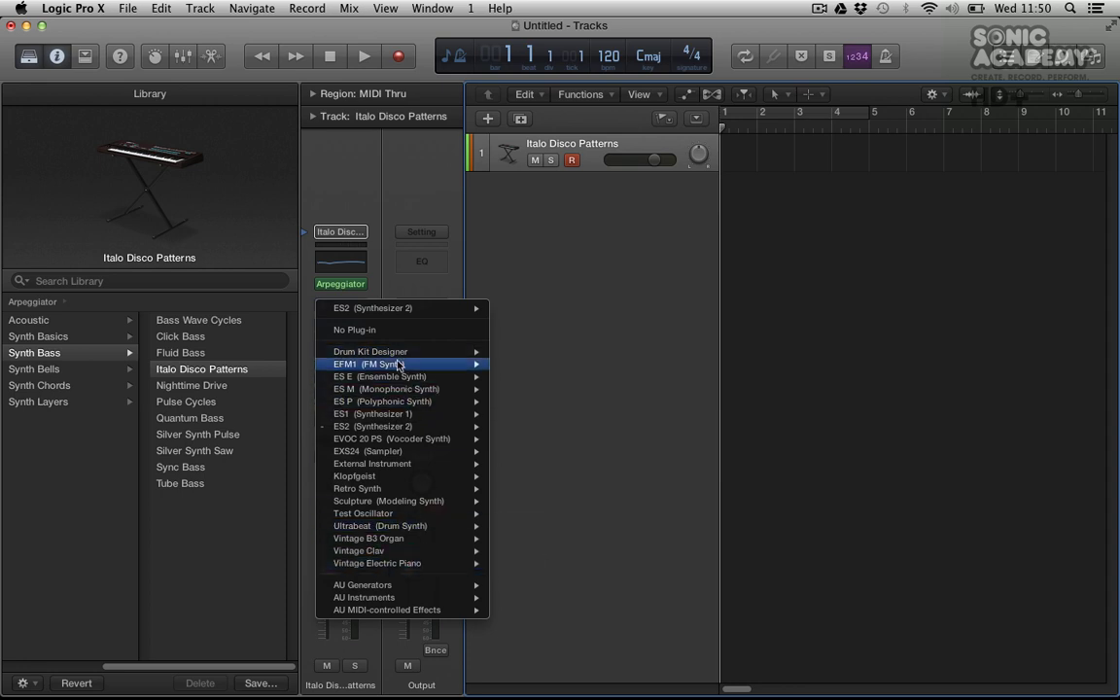
mouse_move(396, 355)
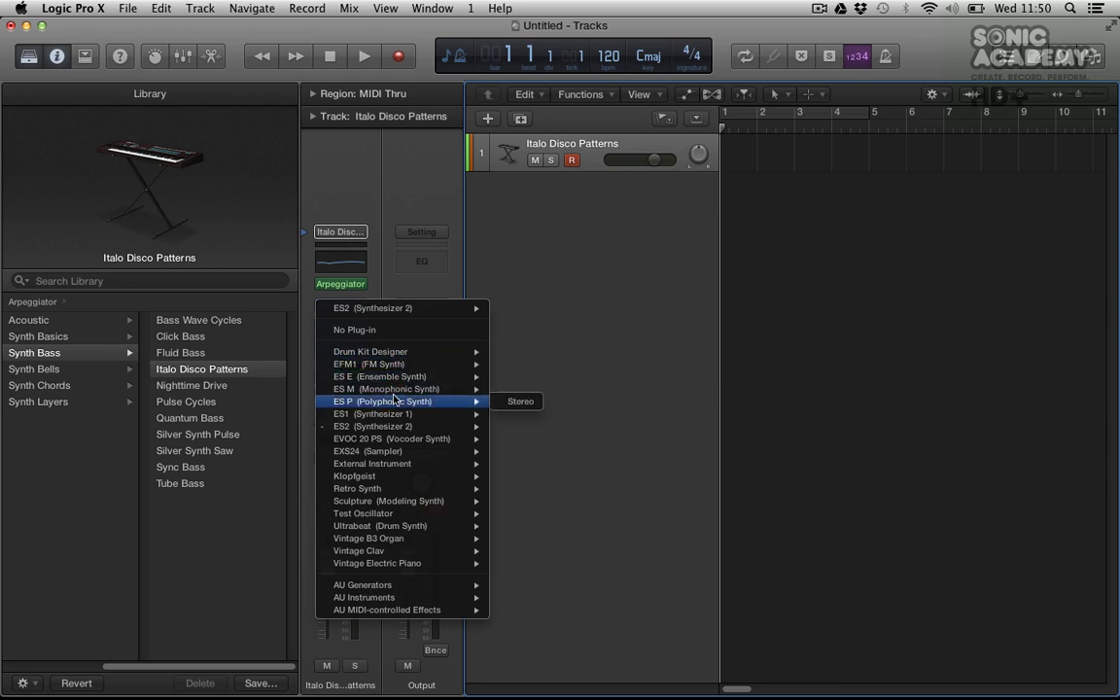
mouse_move(394, 415)
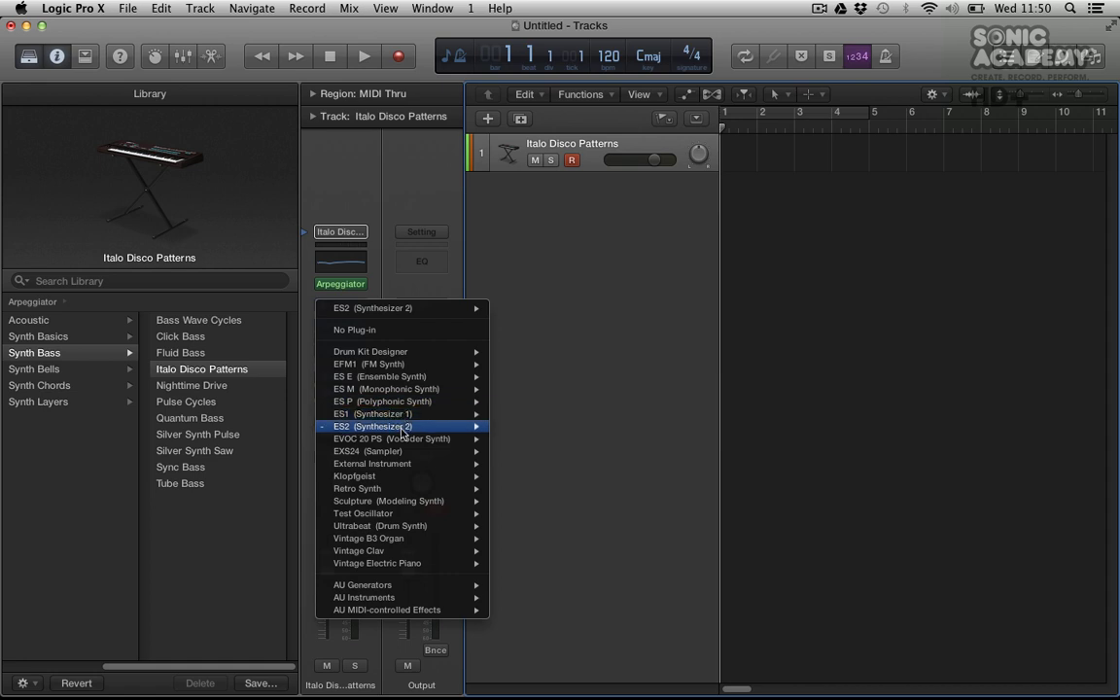
mouse_move(406, 443)
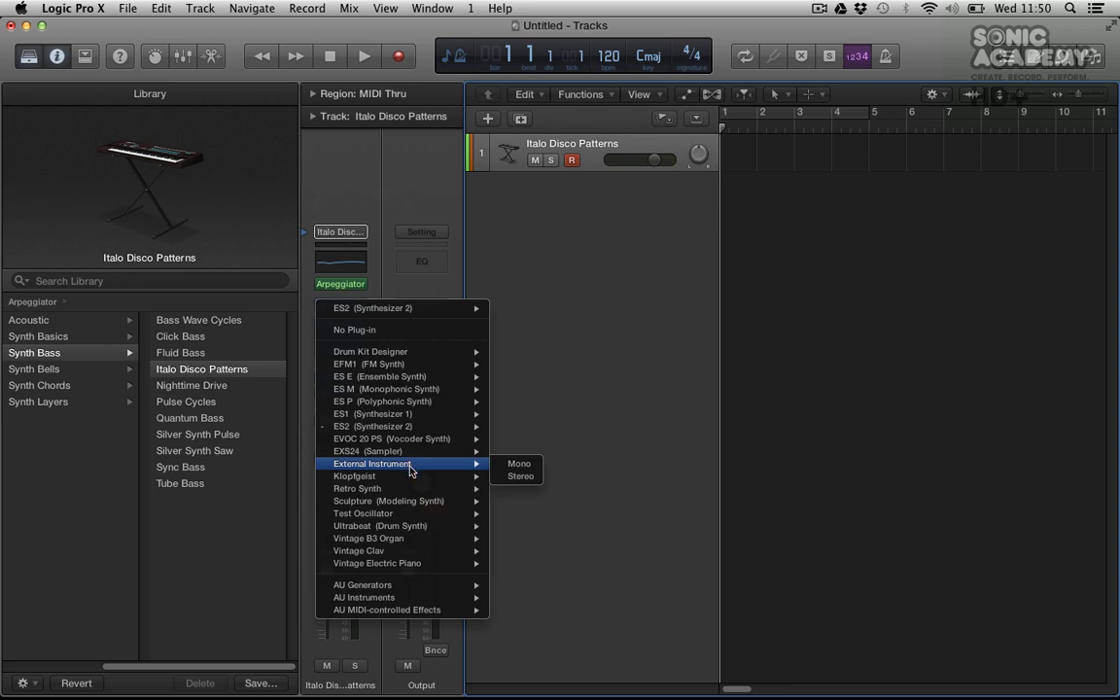
mouse_move(420, 502)
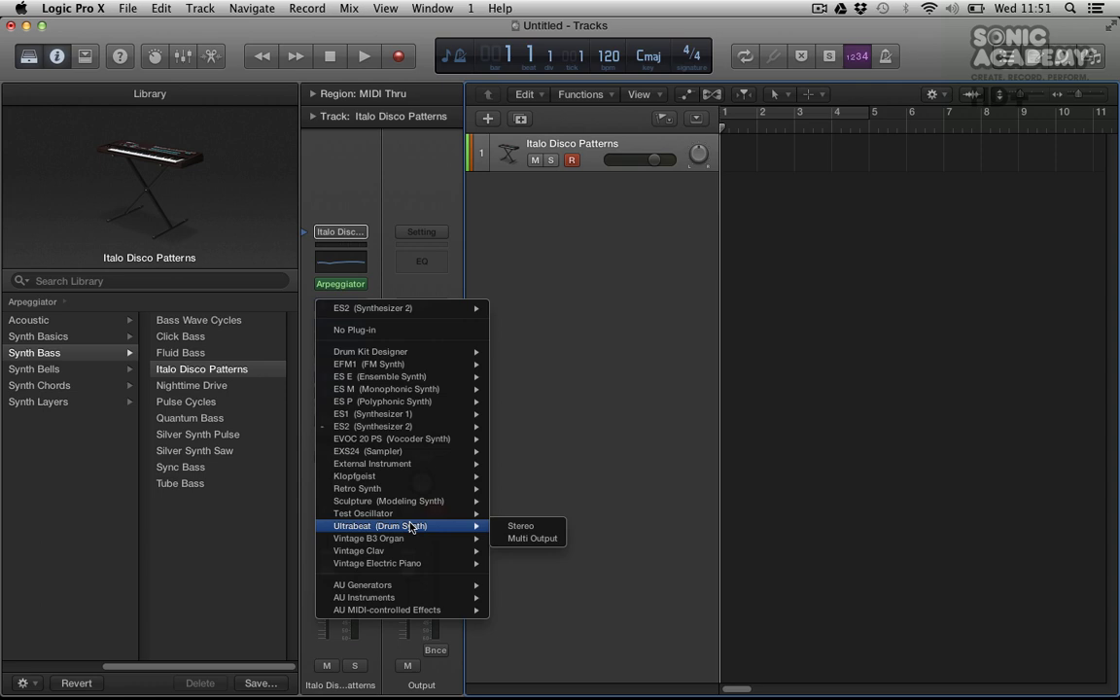
mouse_move(413, 564)
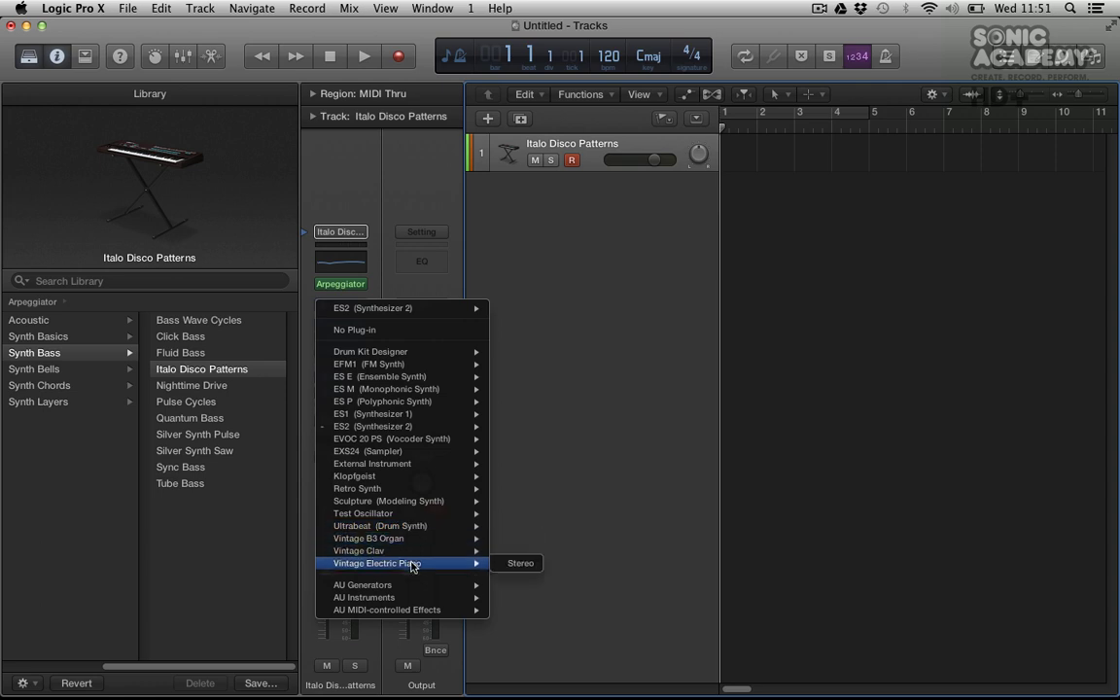
left_click(370, 308)
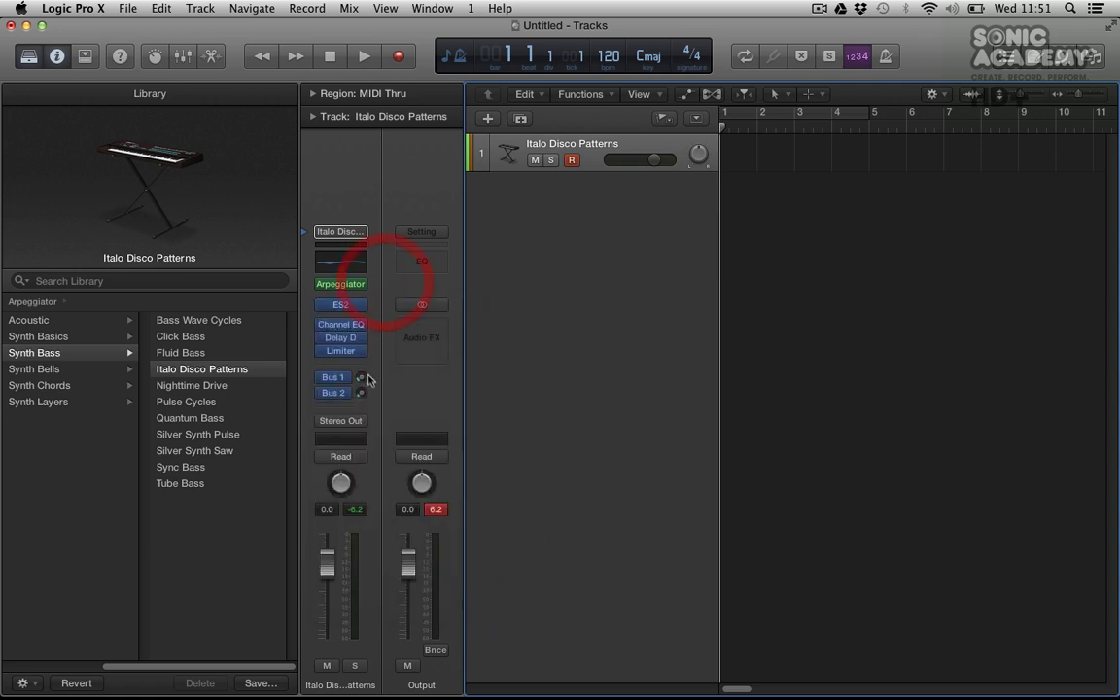
Examine the AU Generators and the AU Instruments manufacturers available for the track's instrument slot, keeping ES2.
left_click(355, 304)
mouse_move(399, 590)
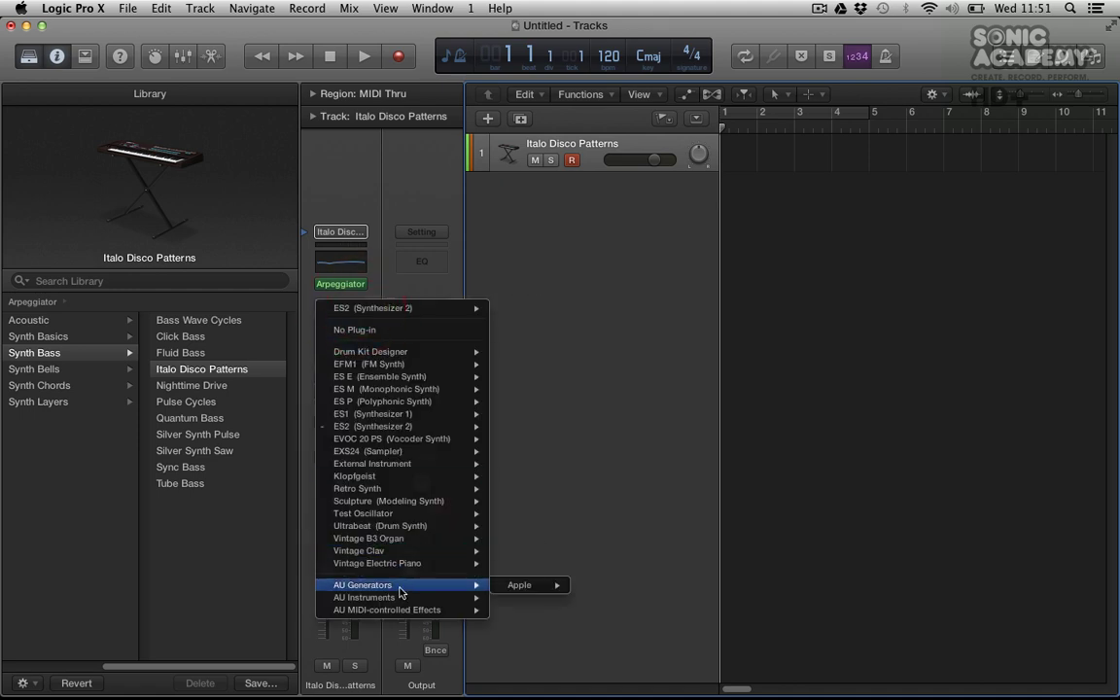
mouse_move(570, 624)
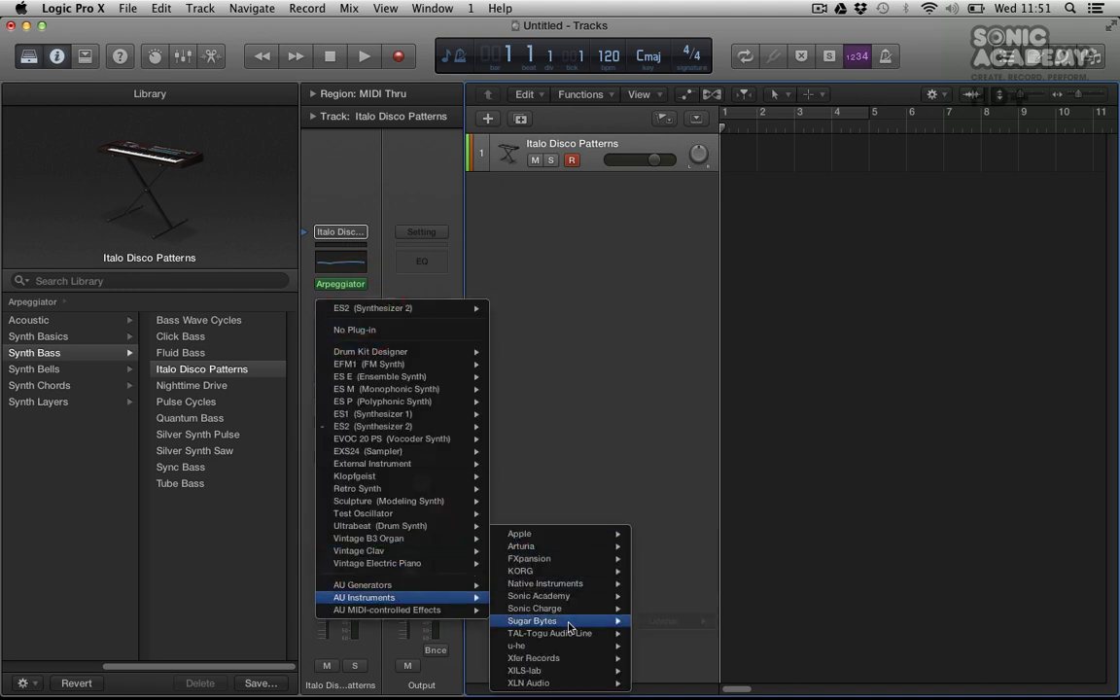
mouse_move(576, 586)
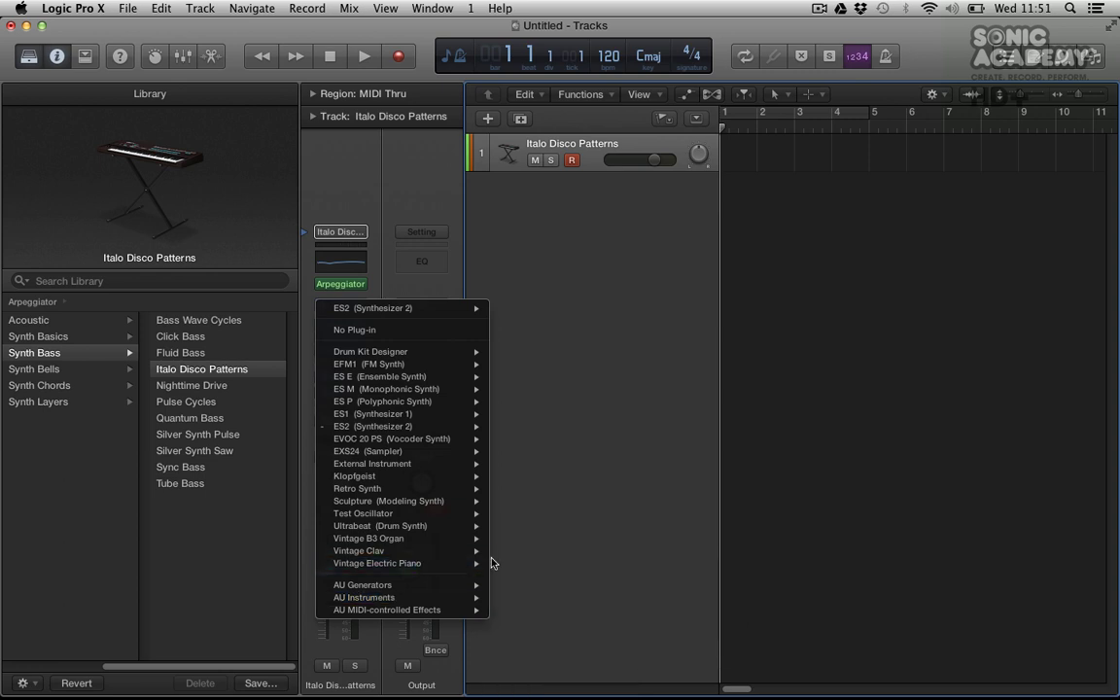
left_click(518, 558)
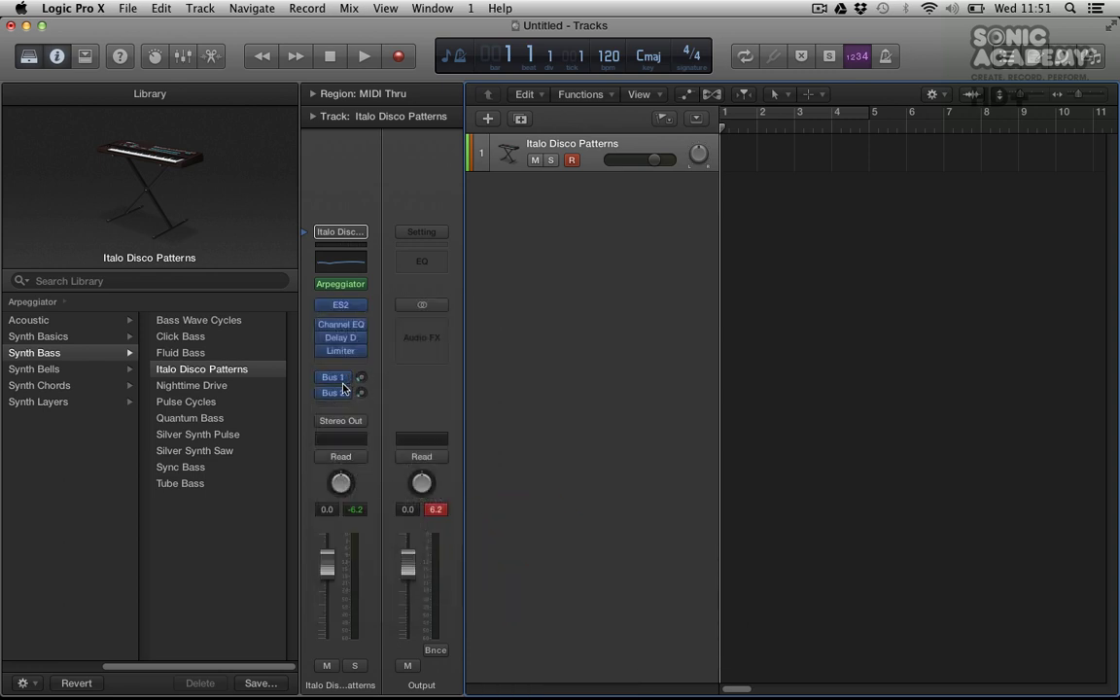
Look through the audio effect categories for the Channel EQ slot, from Amps and Pedals to Audio Units, keeping Channel EQ.
left_click(356, 329)
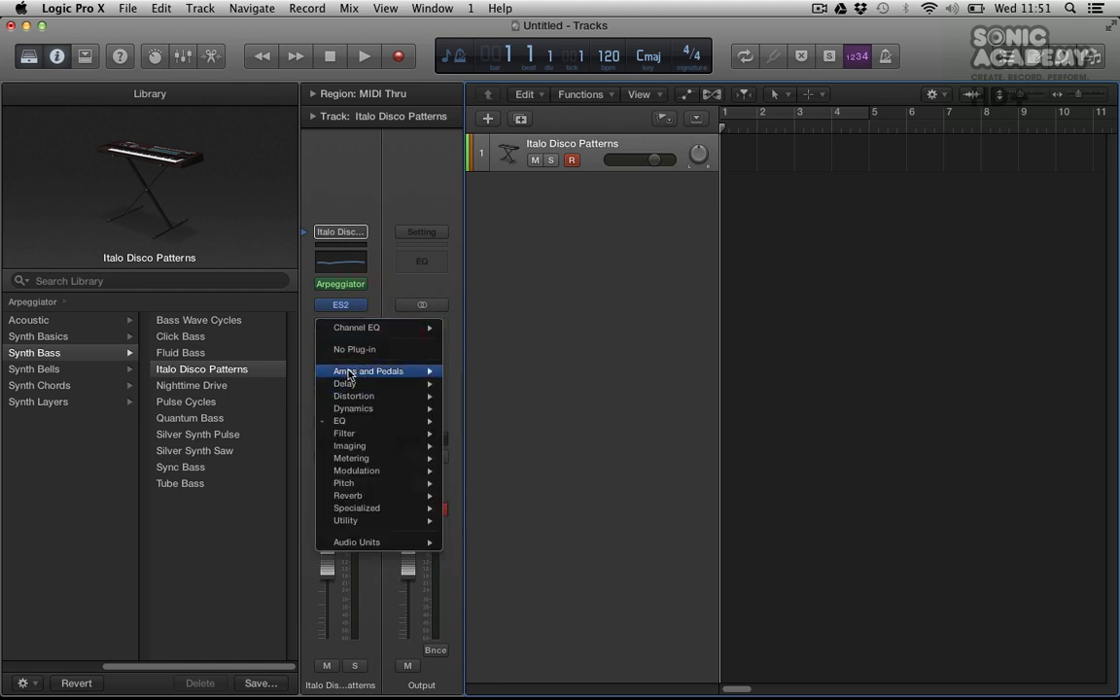
mouse_move(334, 373)
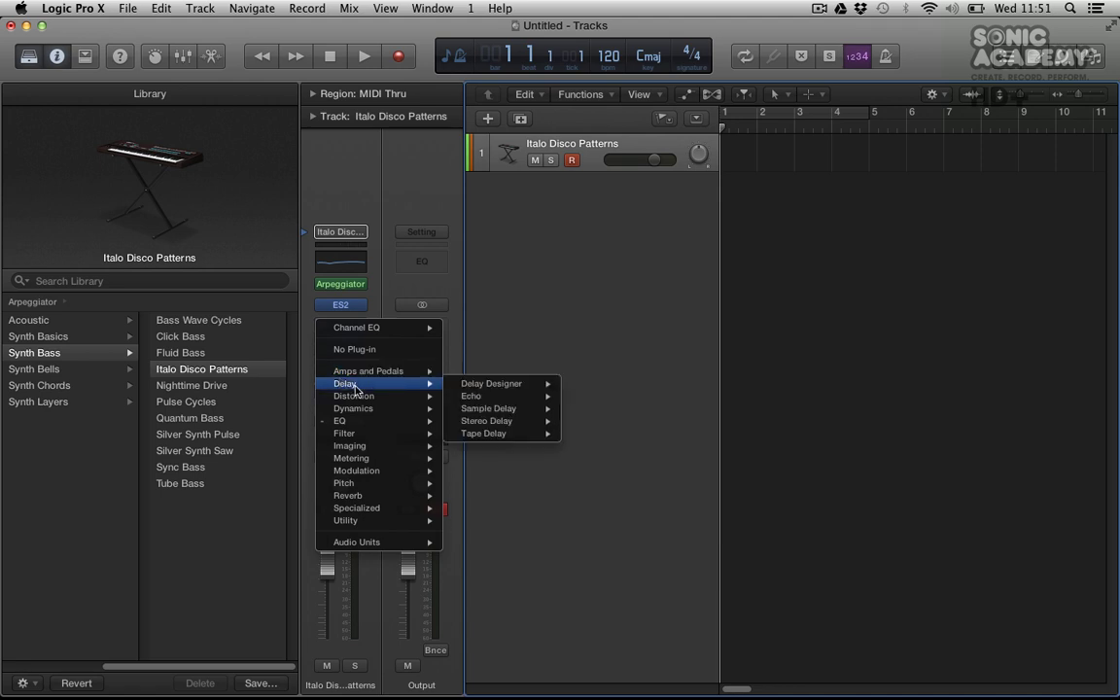
mouse_move(377, 408)
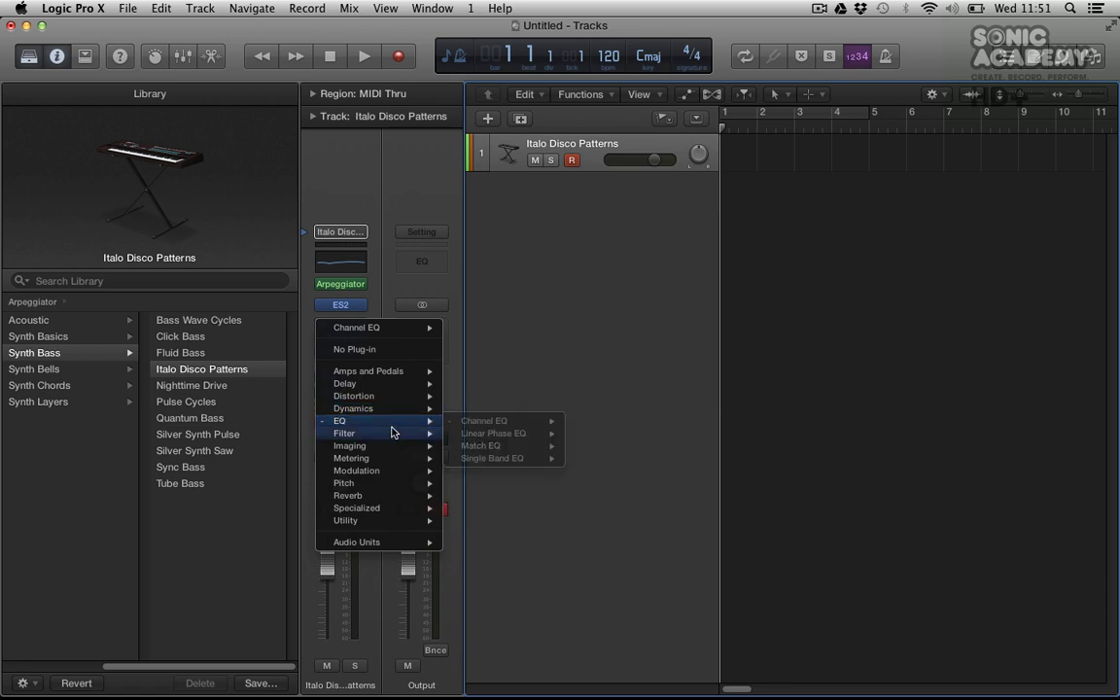
mouse_move(394, 436)
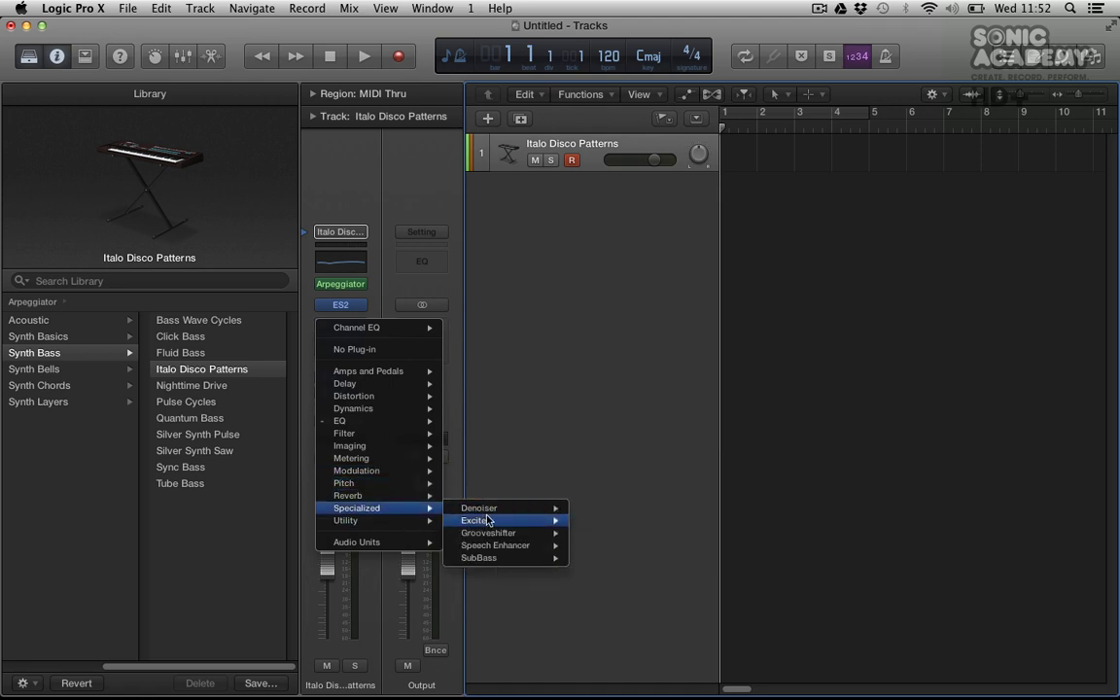
mouse_move(499, 563)
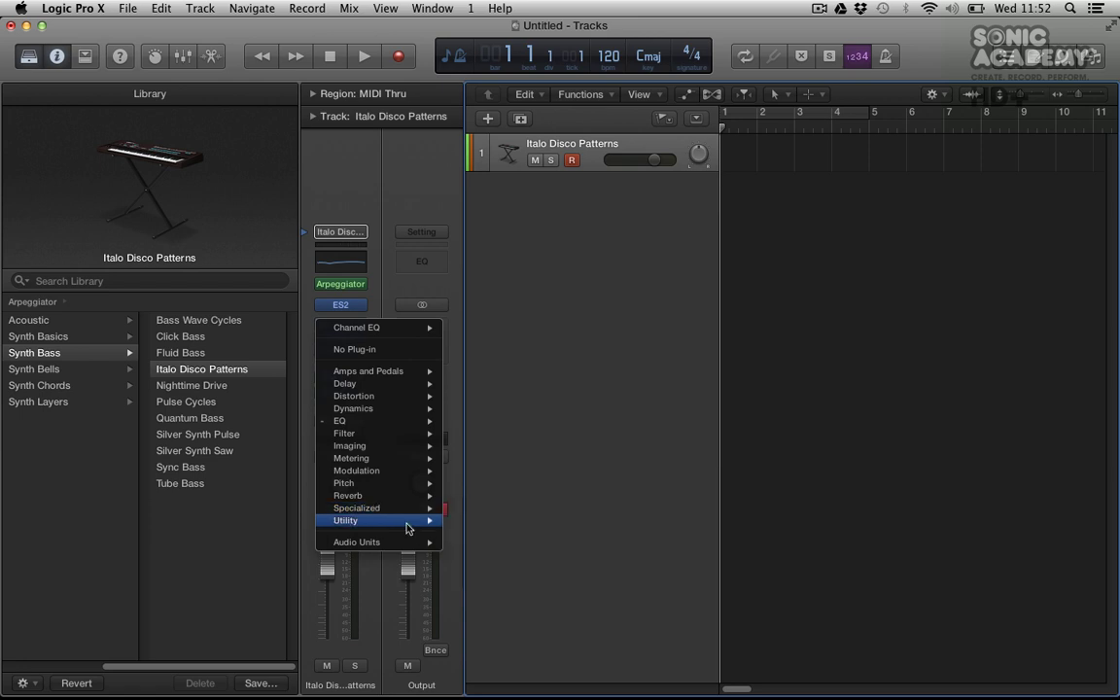
mouse_move(508, 525)
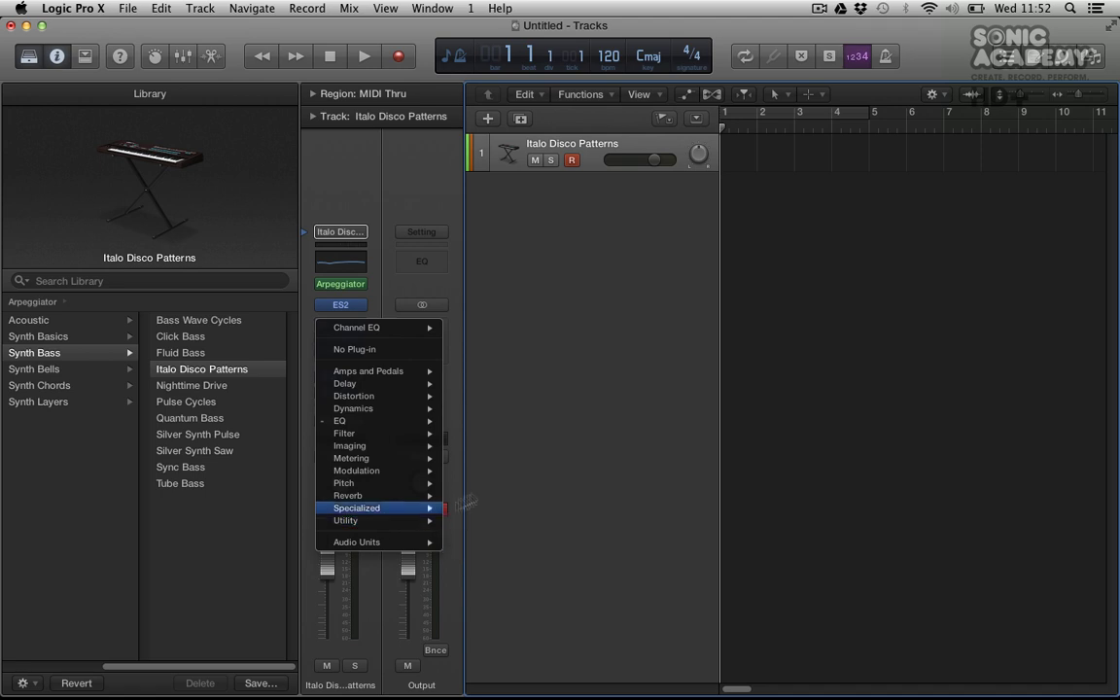
mouse_move(418, 544)
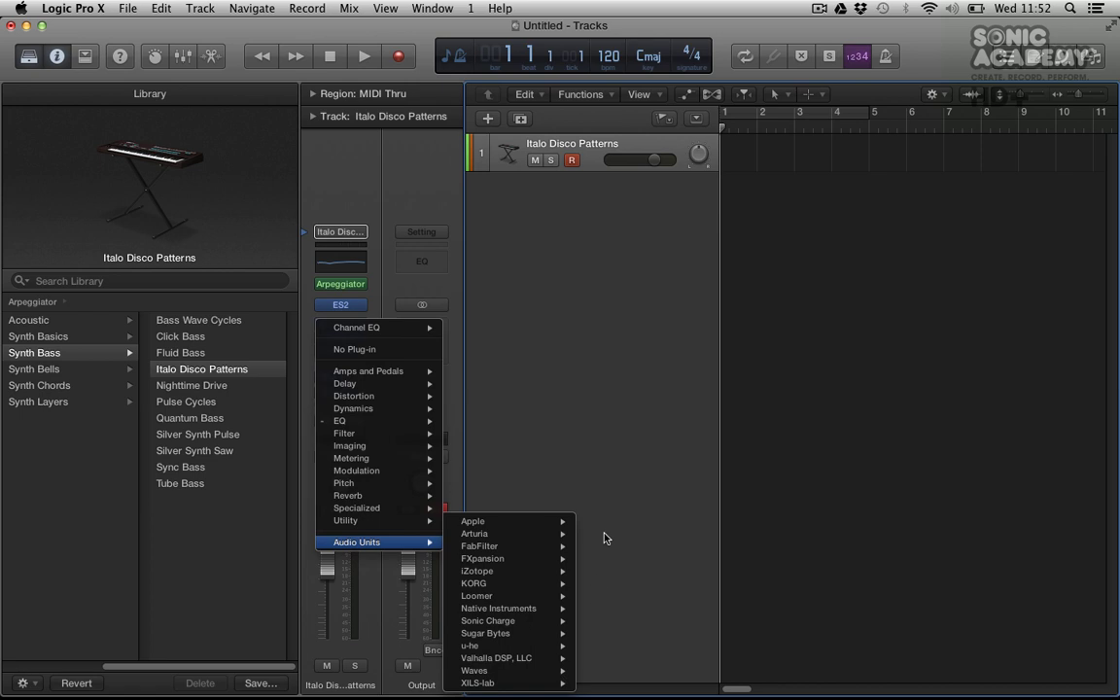
left_click(582, 455)
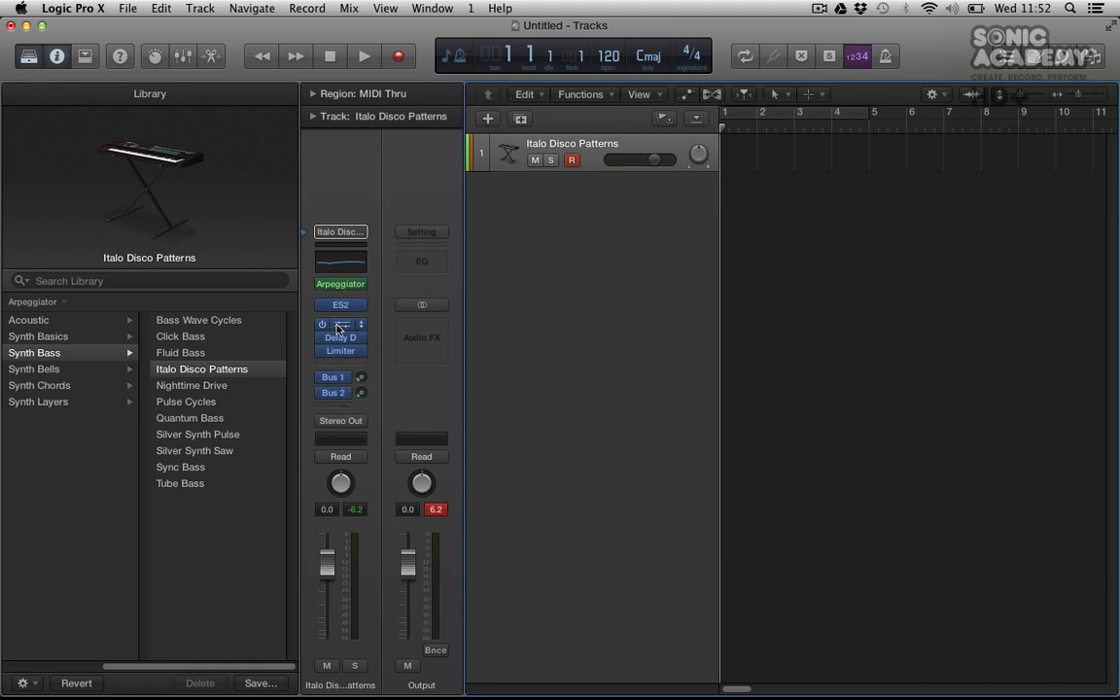
Try the bypass and level controls of the Bus 1 send on the Italo Disco Patterns channel strip.
left_click(323, 379)
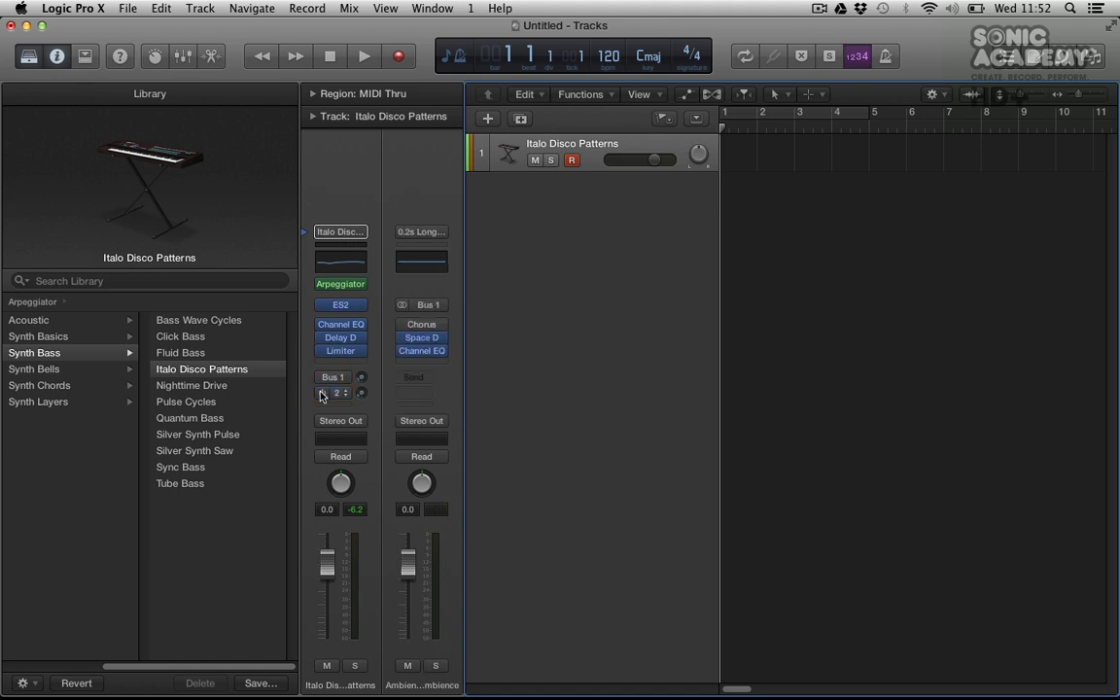
left_click(331, 379)
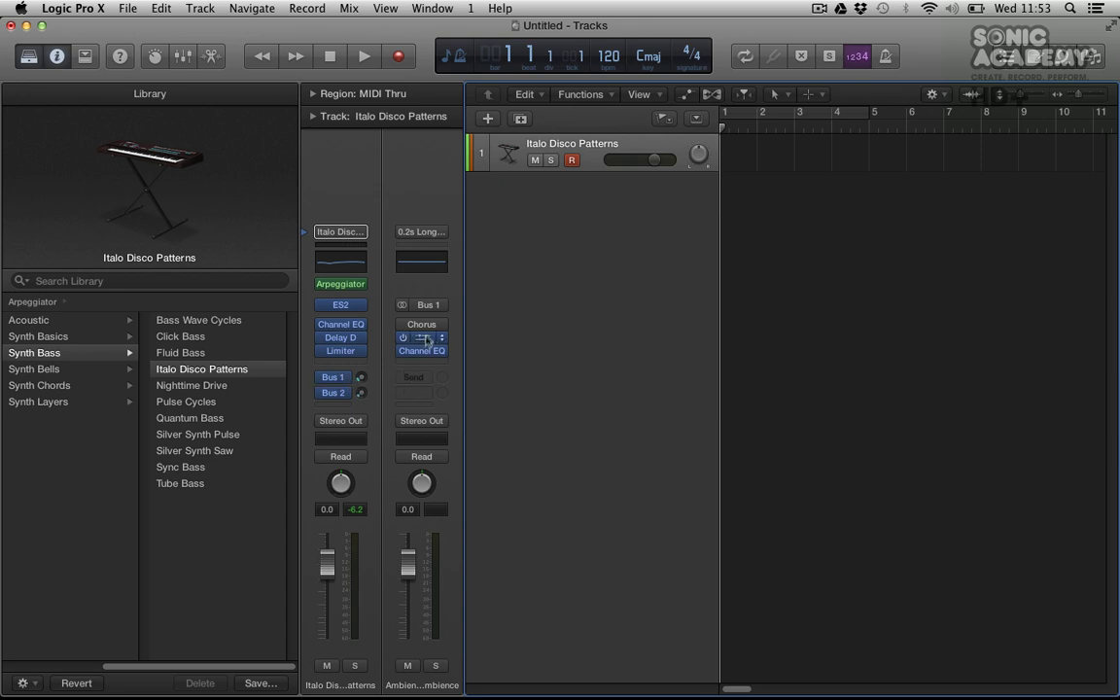
left_click(361, 380)
left_click_drag(361, 381, 358, 354)
Look through the track's output, group and automation mode options, keeping Stereo Out, No Group and Read.
left_click(353, 421)
left_click(355, 421)
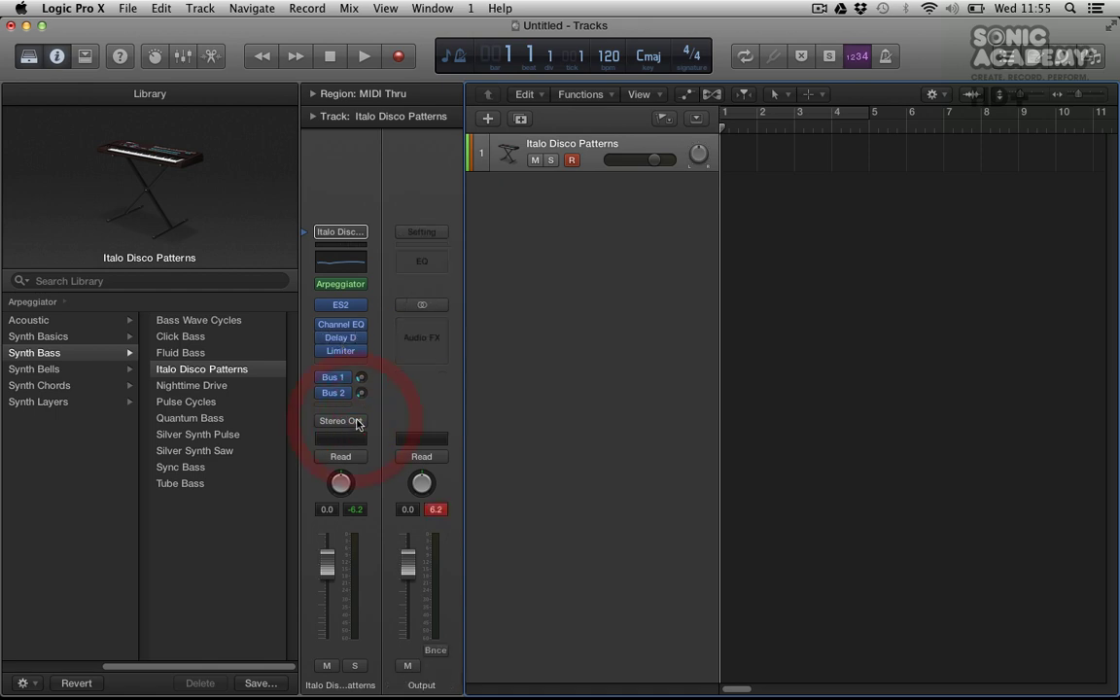
left_click(362, 403)
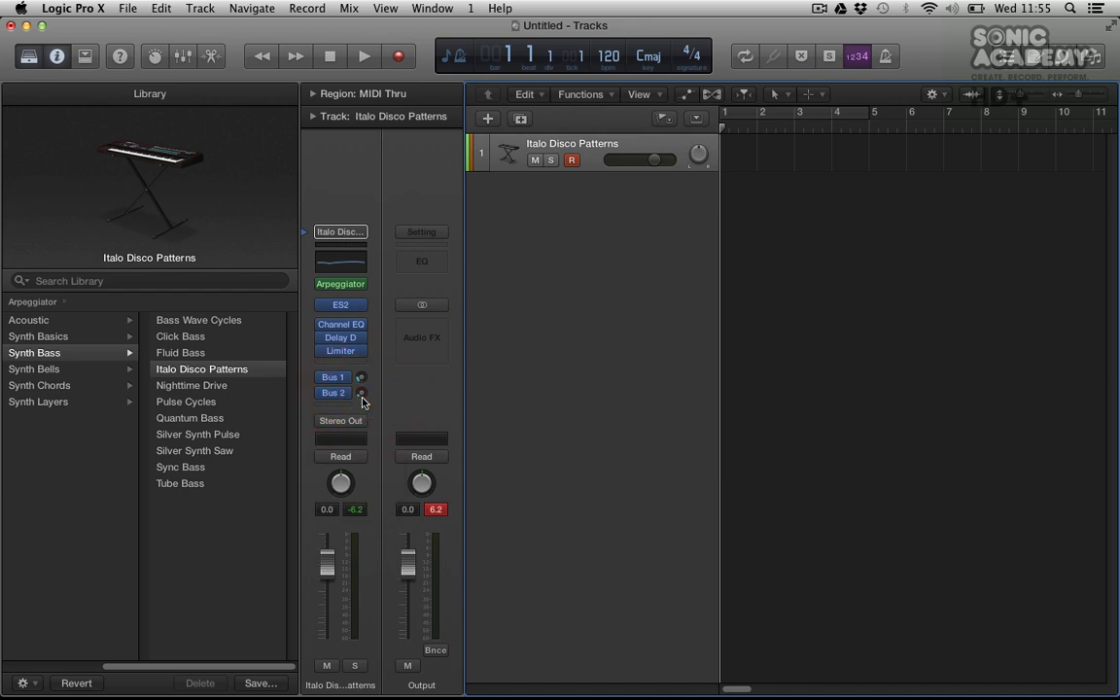
left_click(343, 440)
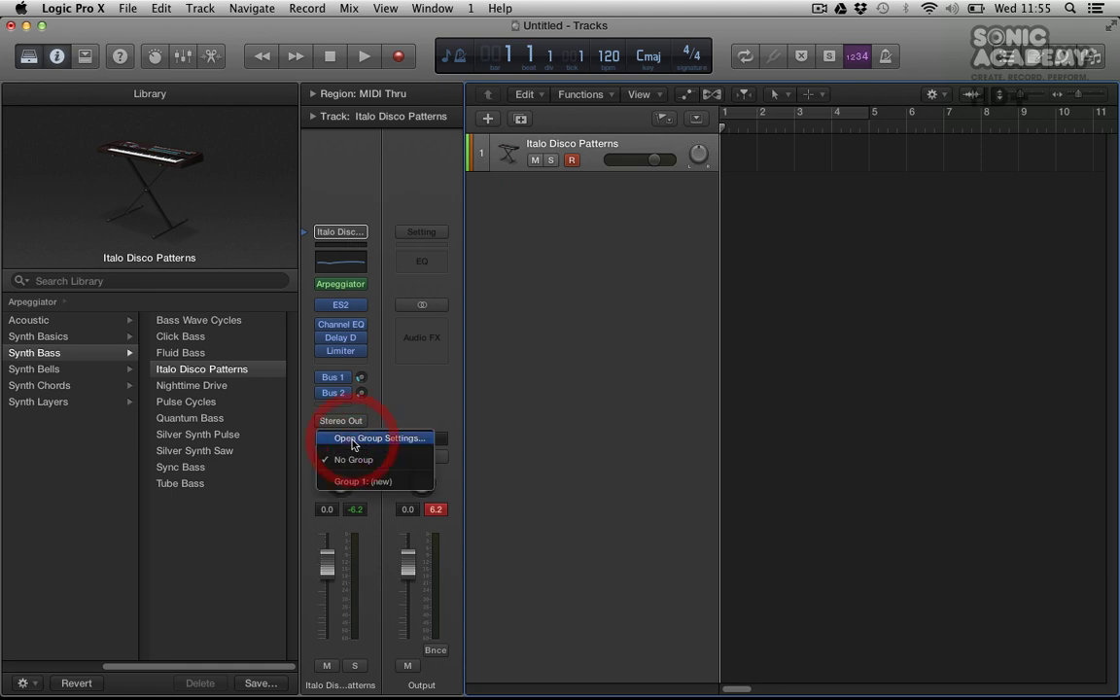
left_click(309, 443)
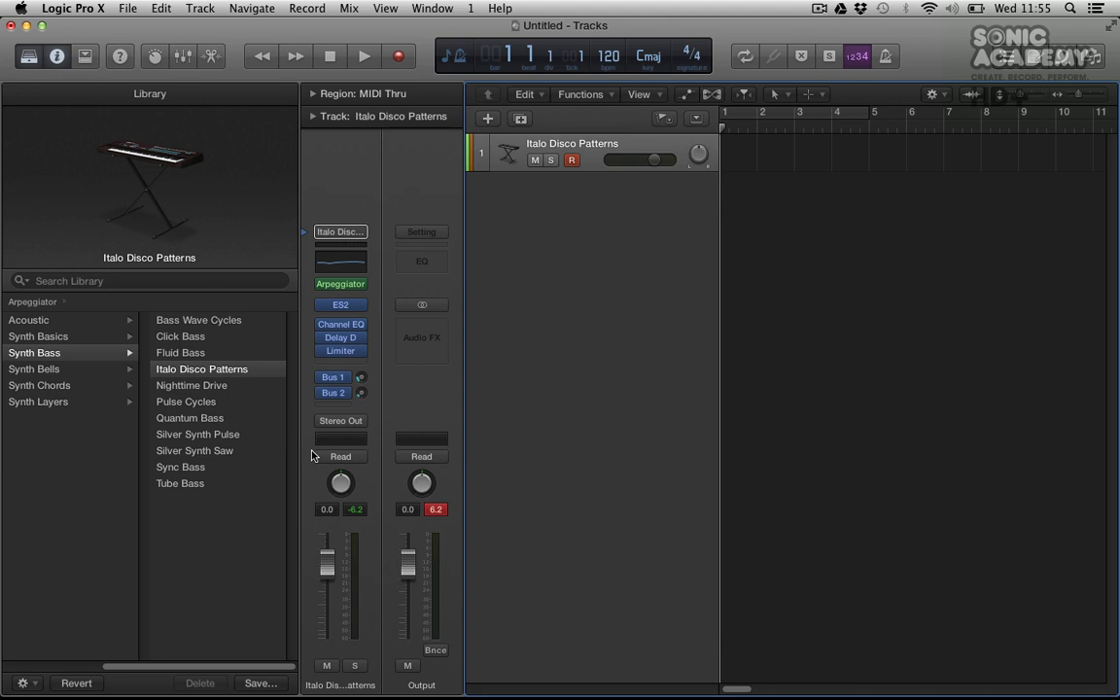
left_click(364, 459)
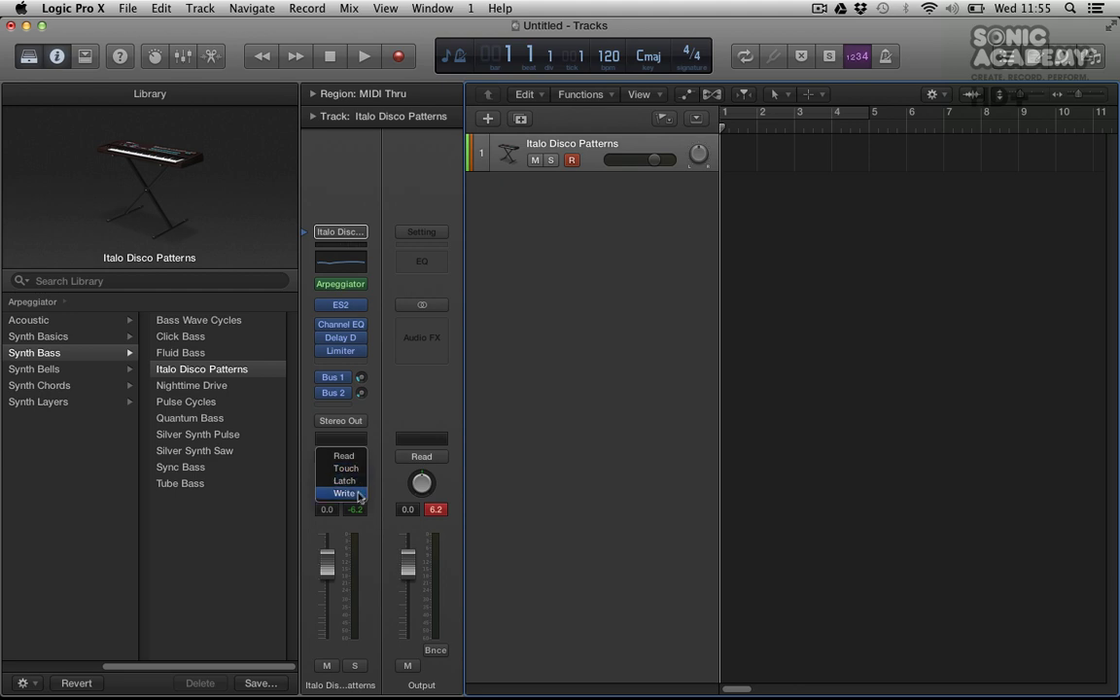
left_click(358, 518)
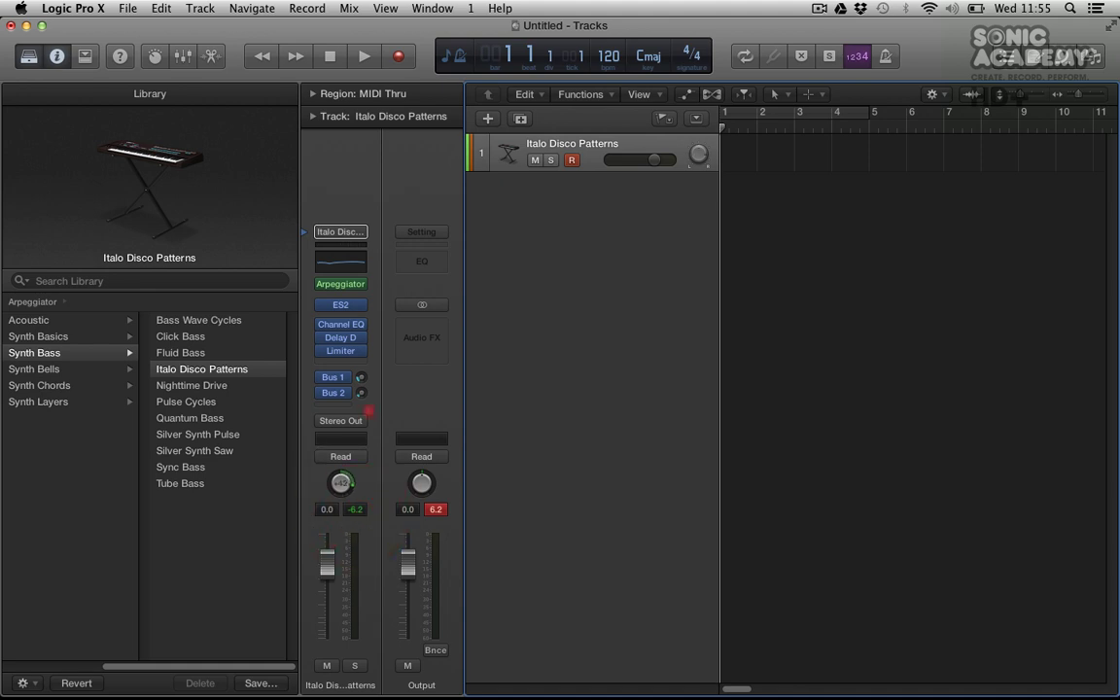
Try the track's pan and volume fader, leaving pan at +4 and volume at 0.0, and clear the peak level.
left_click(349, 484)
mouse_move(348, 484)
left_mouse_down()
mouse_move(342, 446)
mouse_move(342, 458)
left_mouse_up()
left_click(344, 484, "alt")
mouse_move(327, 563)
left_mouse_down()
mouse_move(327, 520)
mouse_move(325, 555)
left_mouse_up()
left_click(327, 566, "alt")
left_click(355, 510)
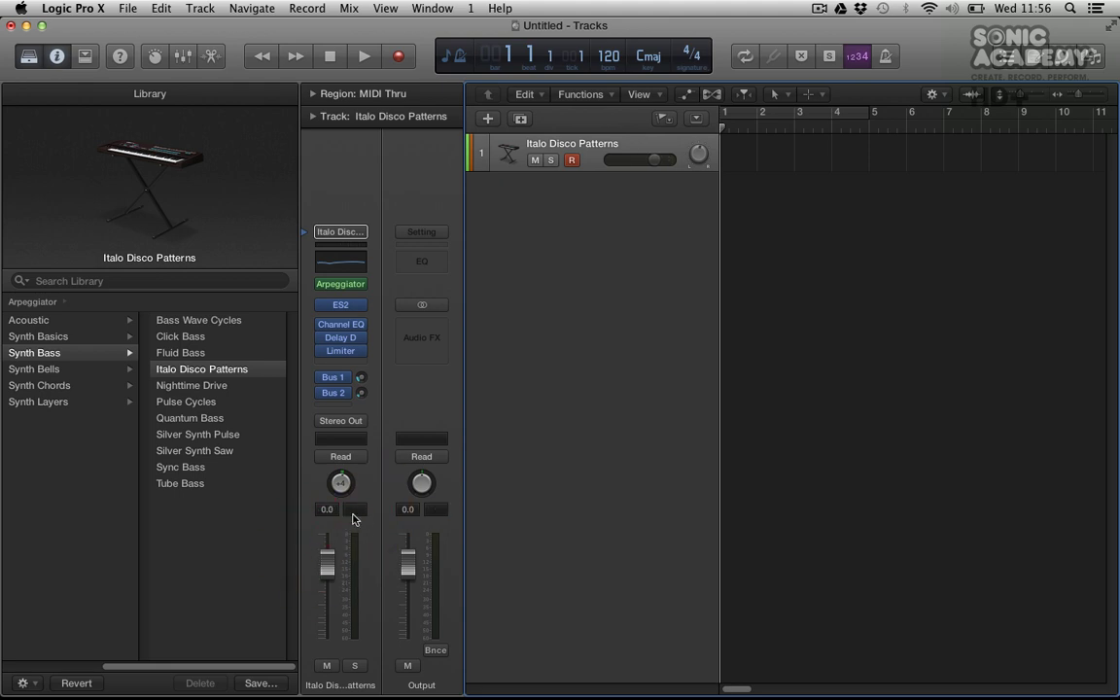
Toggle Mute and Solo on the Italo Disco Patterns track, leaving both off.
left_click(355, 667)
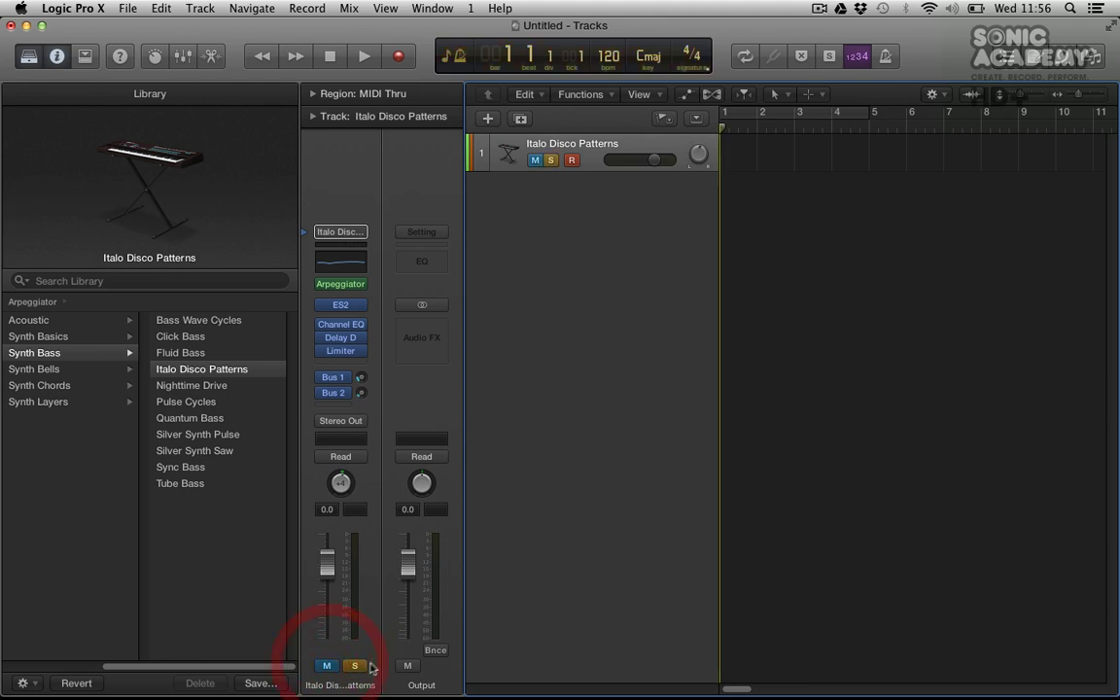
left_click(355, 666)
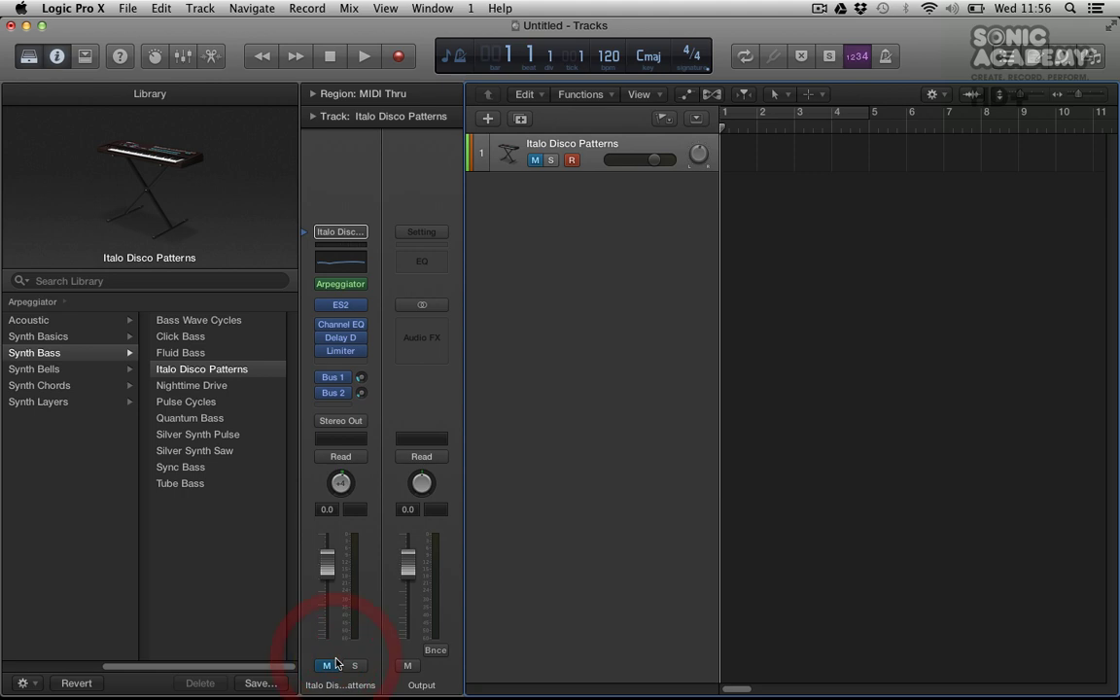
left_click(327, 665)
left_click(355, 666)
left_click(355, 666)
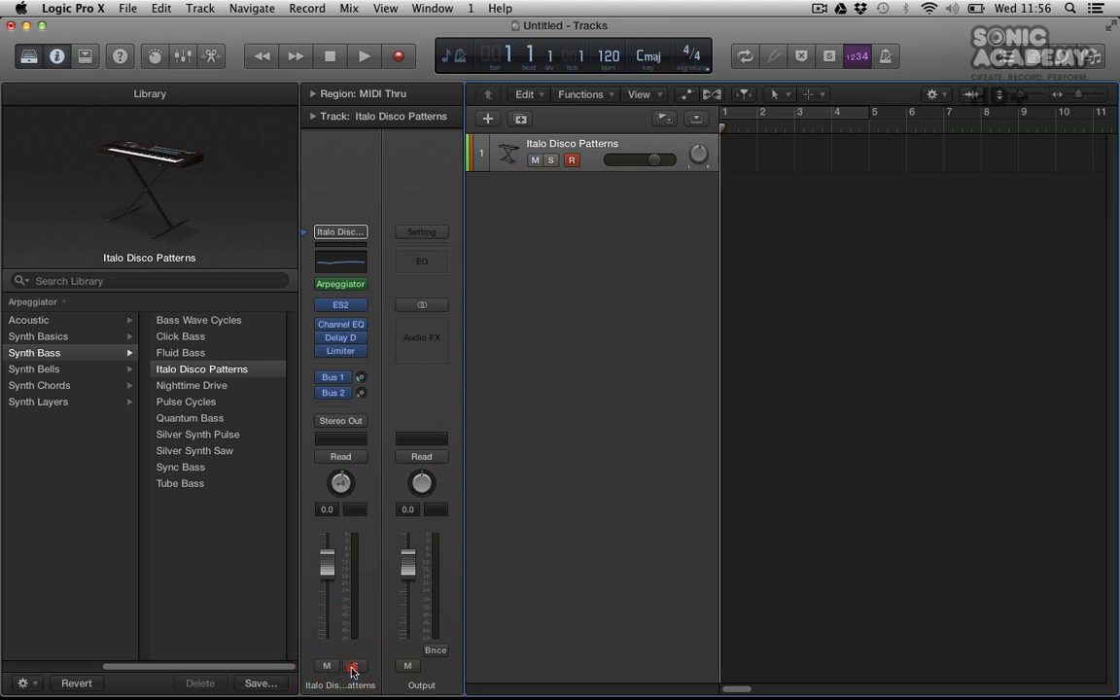
Show the Bus 1, Bus 2 and Stereo Out channel strips one after another beside the track's strip.
left_click(332, 378)
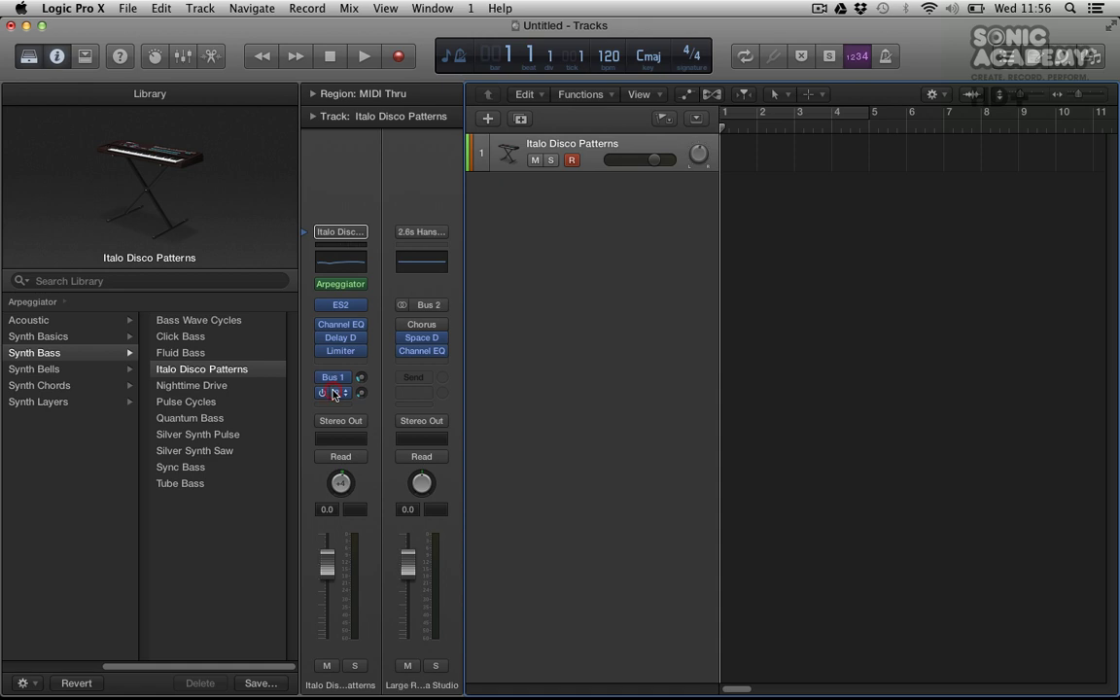
left_click(333, 392)
left_click(335, 378)
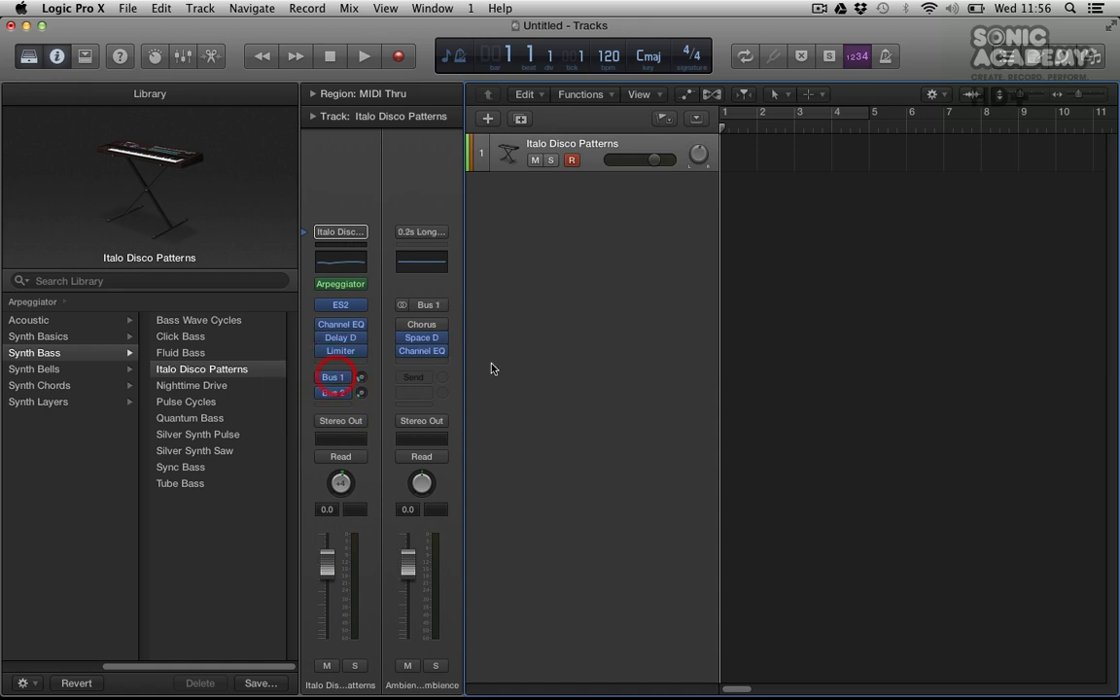
left_click(340, 421)
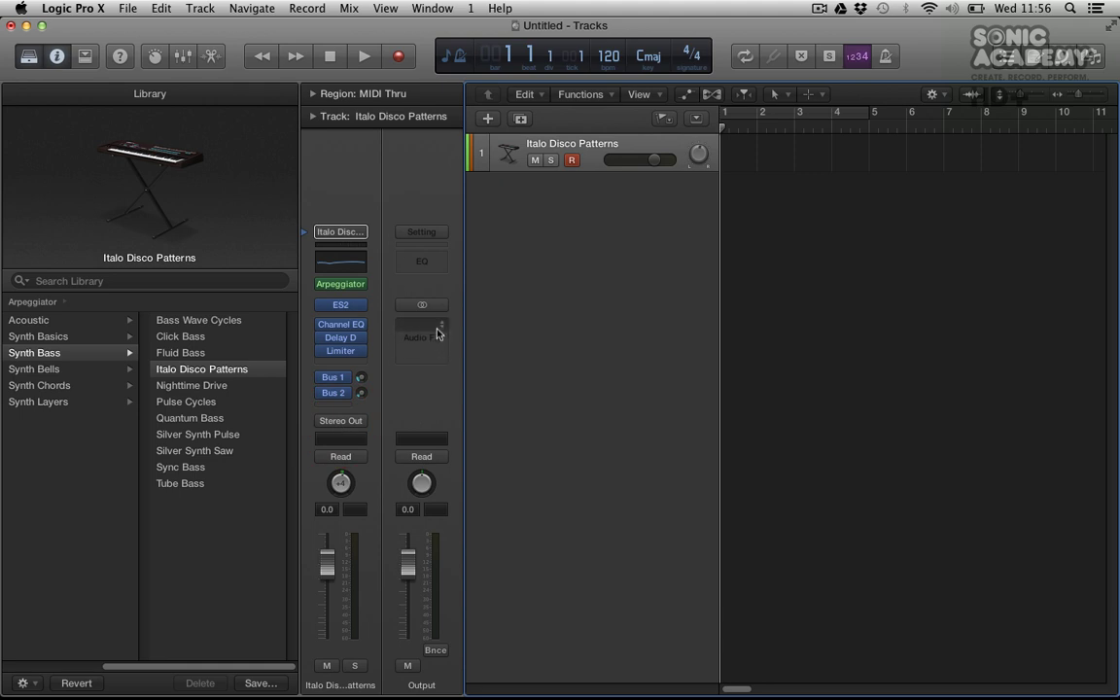
Try the Arpeggiator's bypass and open its plug-in window, closing it again.
mouse_move(338, 285)
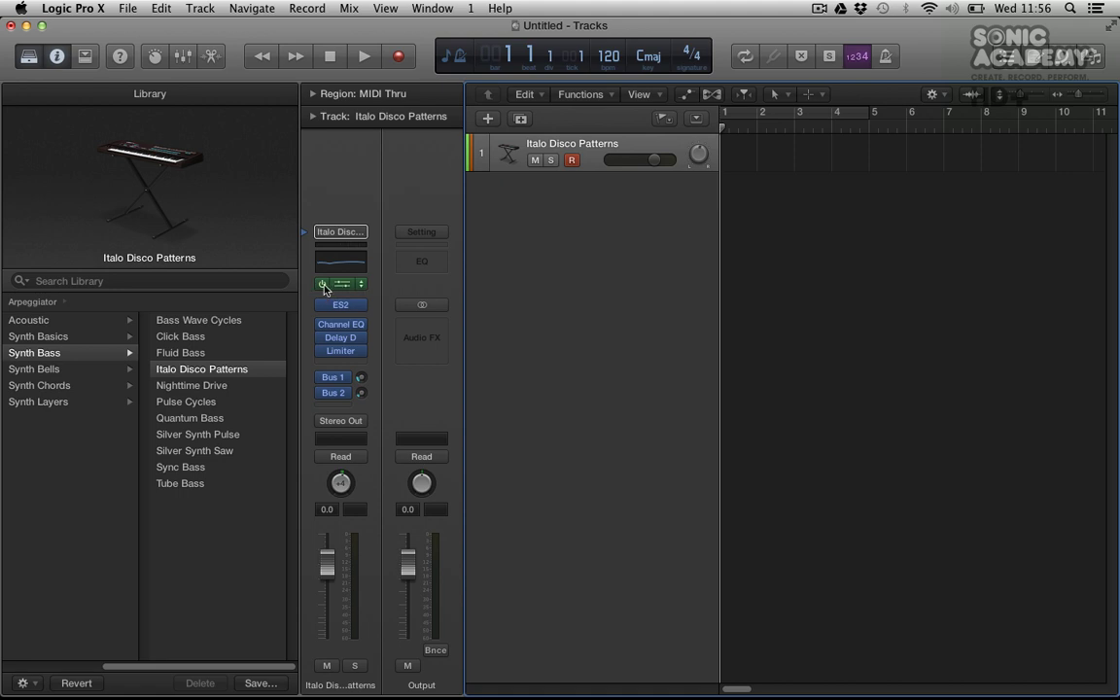
left_click(323, 284)
left_click(343, 289)
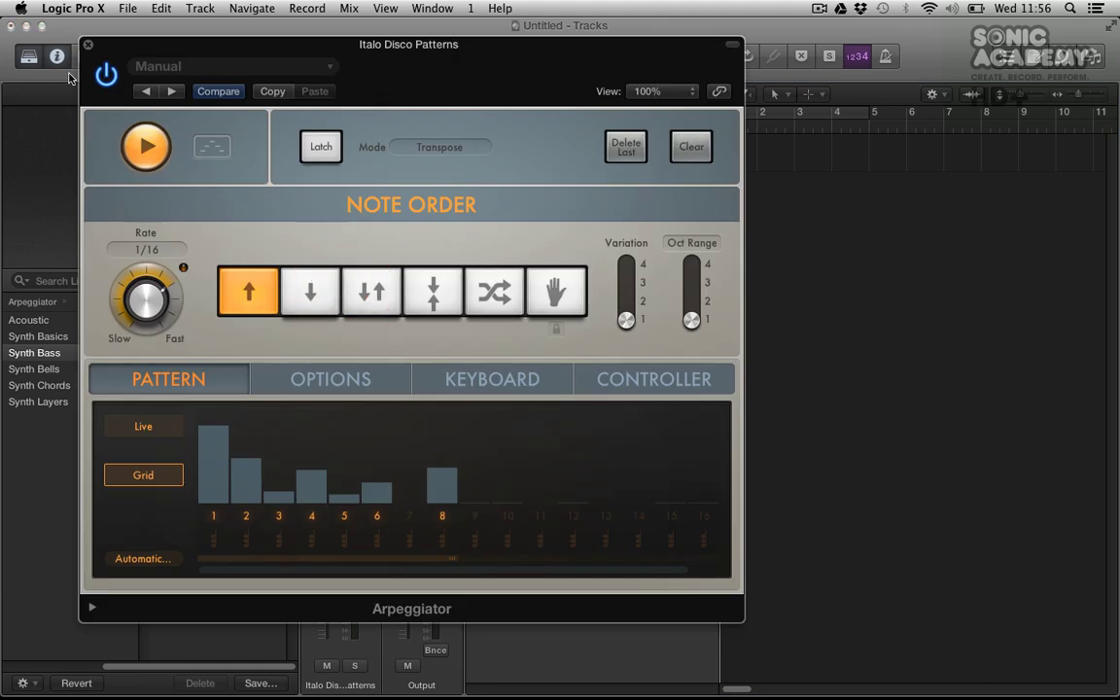
left_click(89, 48)
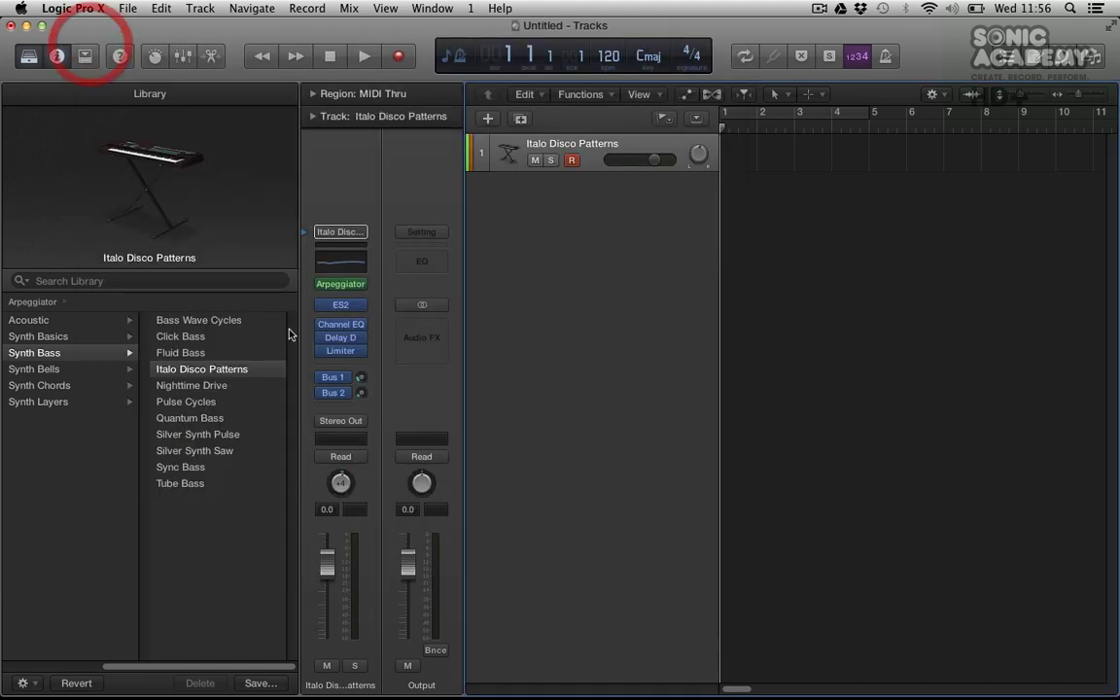
left_click(336, 285)
left_click(51, 65)
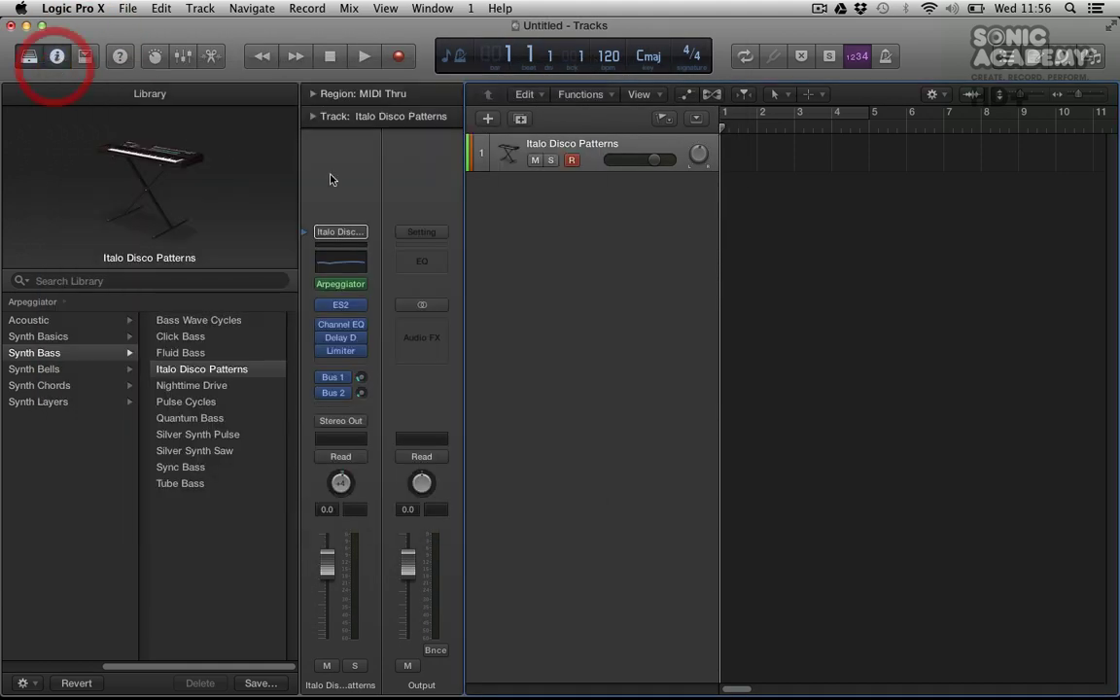
Replace the track's ES2 instrument with Retro Synth and close the plug-in window.
left_click(360, 309)
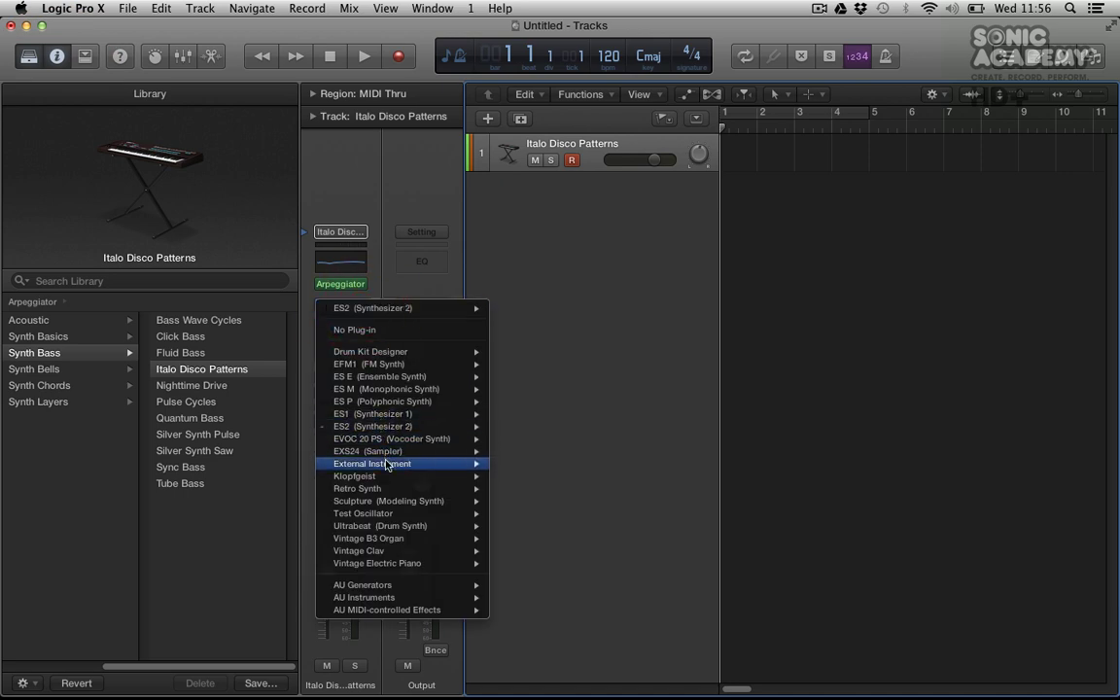
mouse_move(409, 488)
left_click(542, 496)
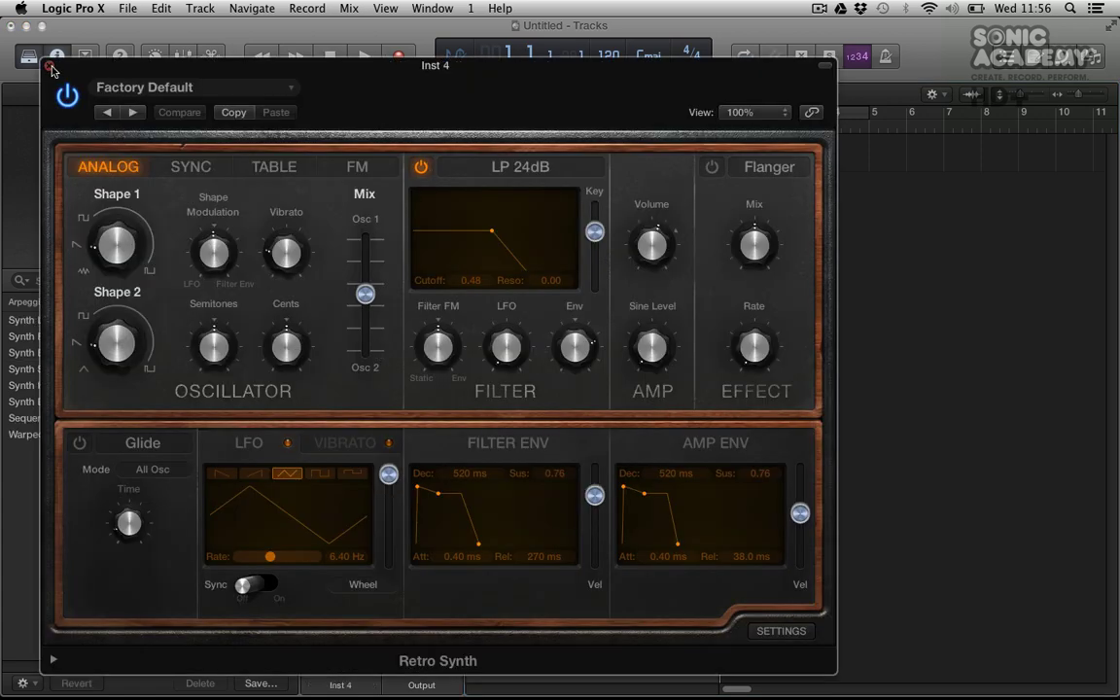
left_click(51, 67)
left_click(303, 291)
left_click(50, 66)
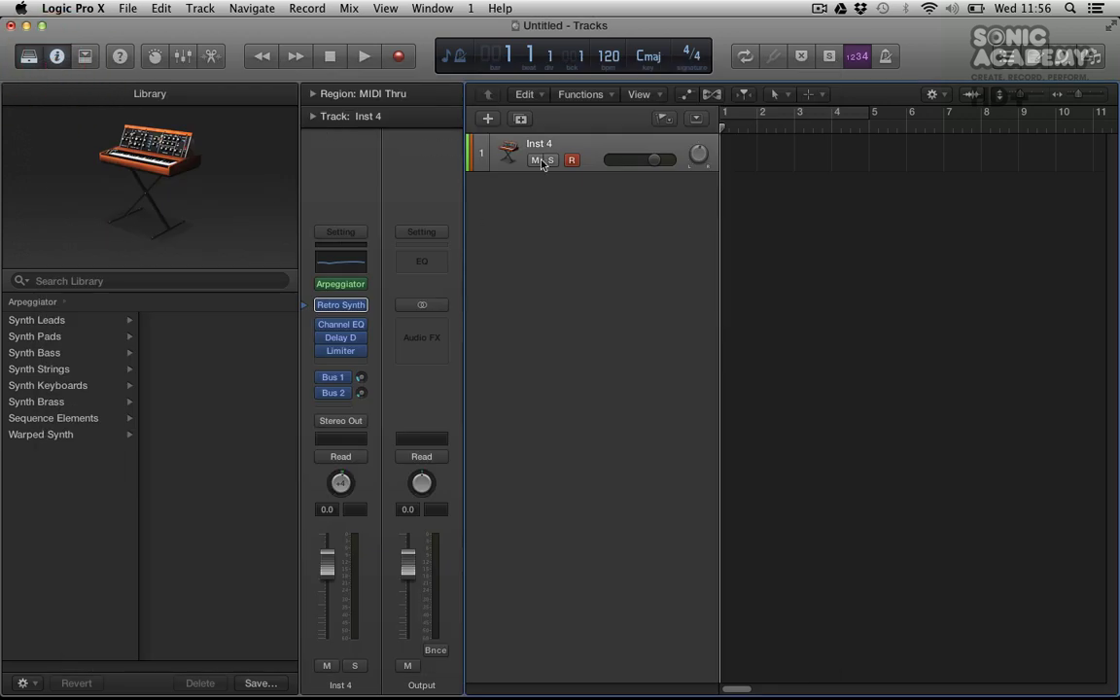
Hide the Inspector and the Library so the tracks area fills the window.
left_click(834, 255)
left_click(54, 58)
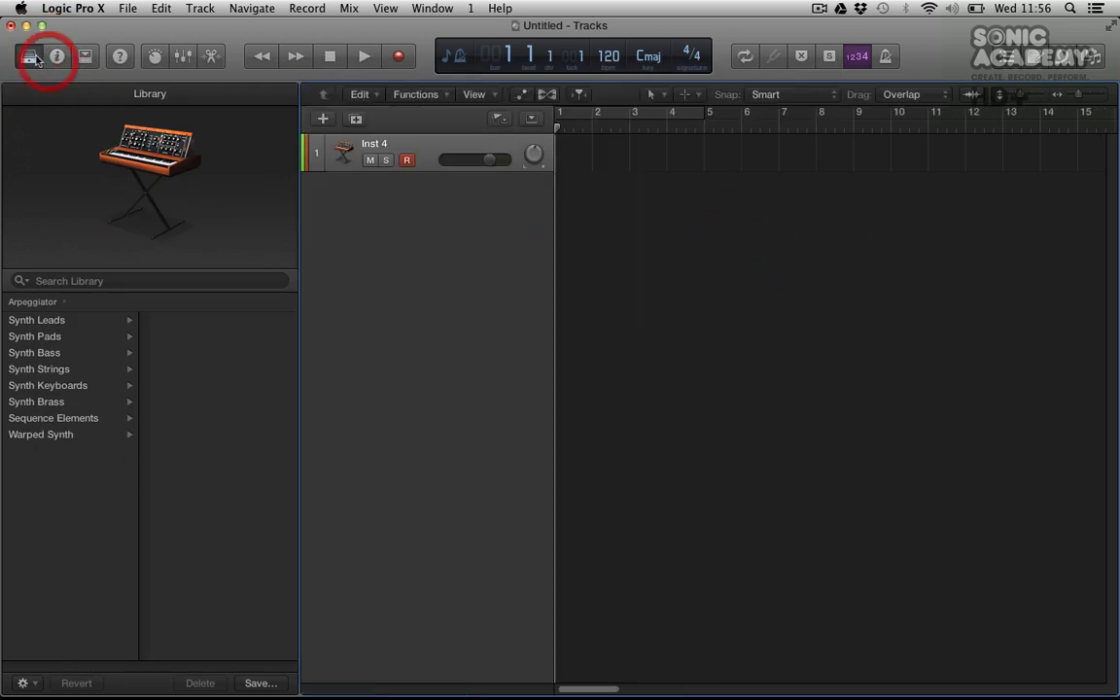
left_click(31, 57)
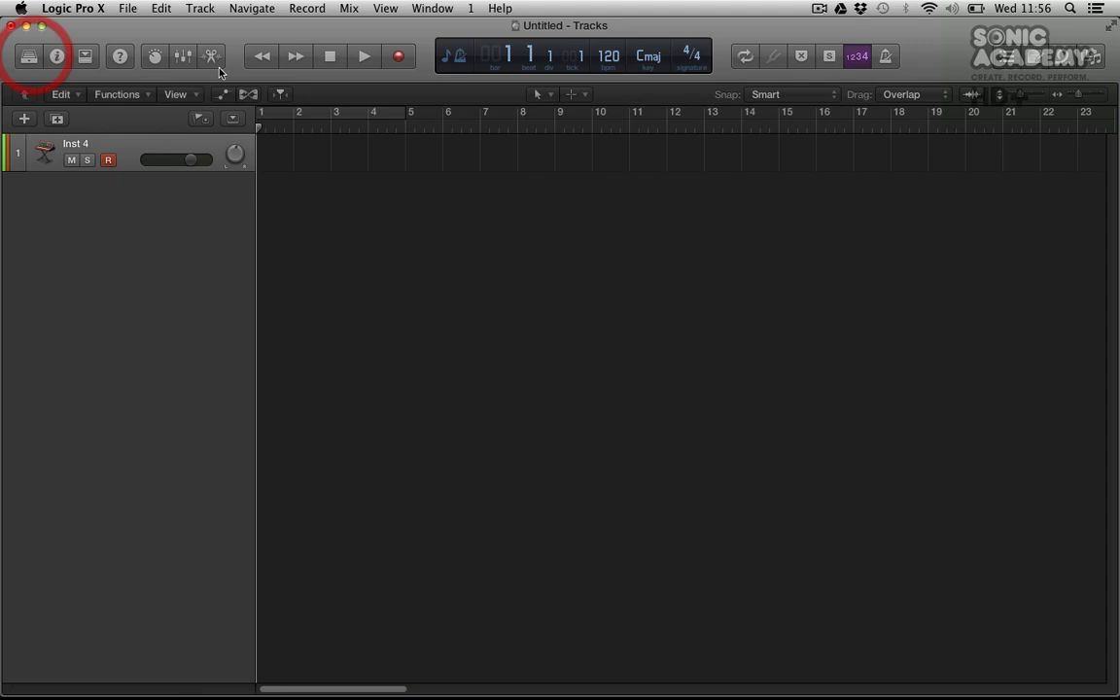
Create an empty MIDI region at bar 3 on the Inst 4 track and duplicate it to fill bars 3 to 10.
right_click(345, 147)
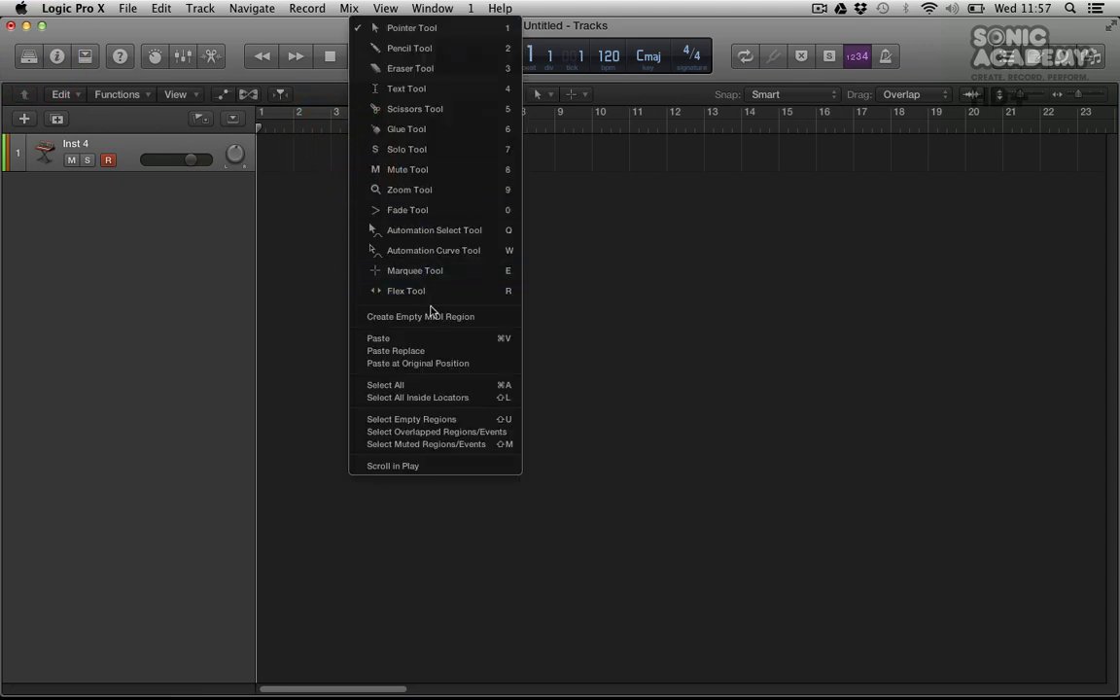
left_click(433, 317)
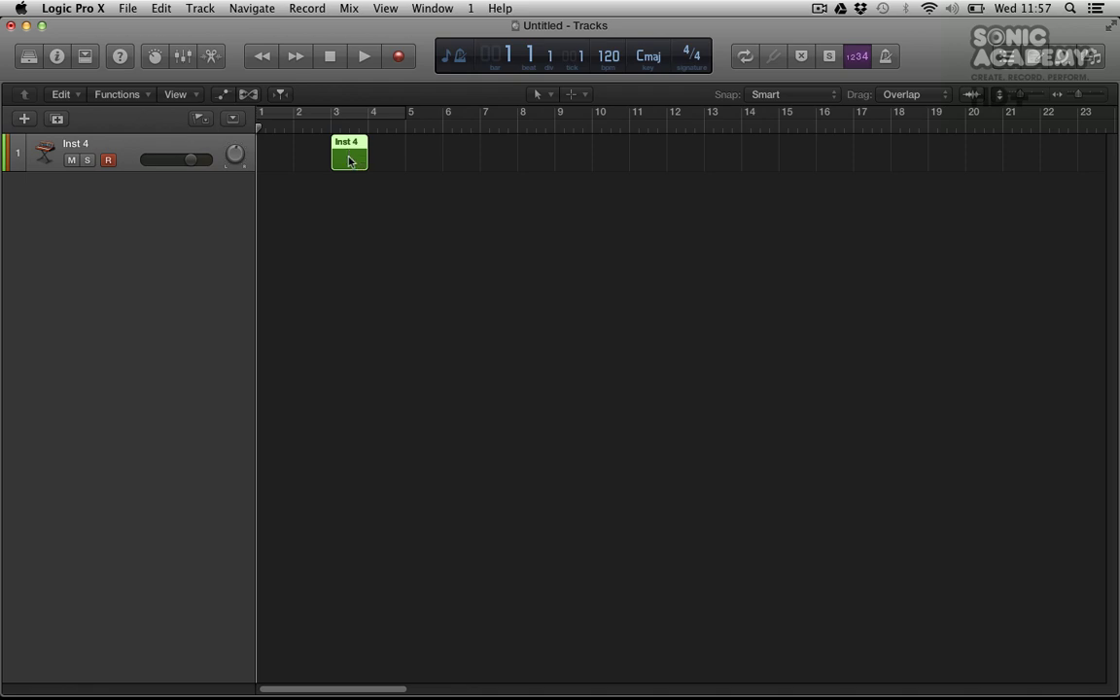
left_click_drag(350, 162, 424, 150)
left_click(384, 153, "shift")
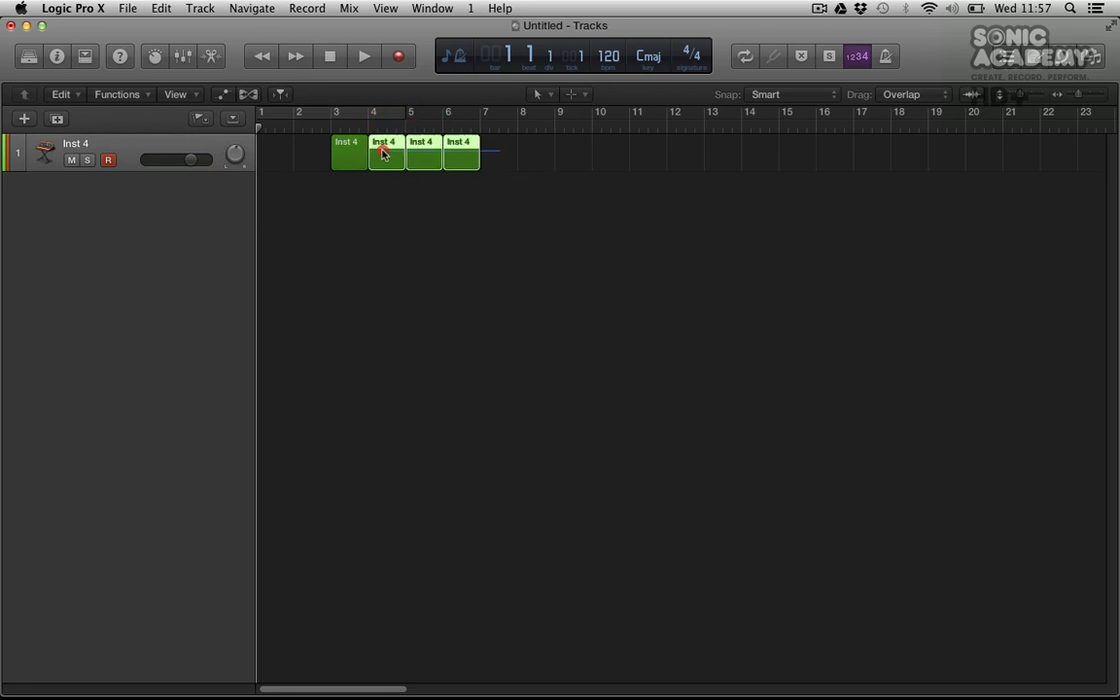
left_click(352, 154, "shift")
left_click_drag(356, 155, 504, 152)
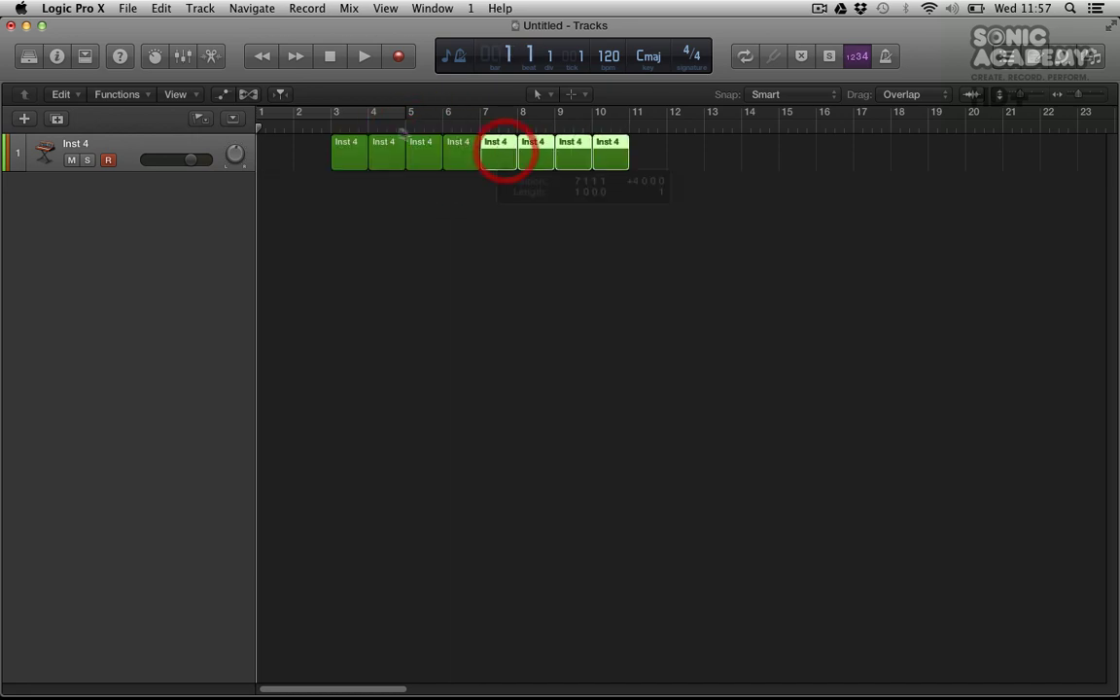
Turn on the cycle range from bar 3 to bar 7 and add a second instrument track below Inst 4.
left_click(363, 118)
left_click(362, 113)
left_click_drag(335, 114, 393, 114)
double_click(202, 184)
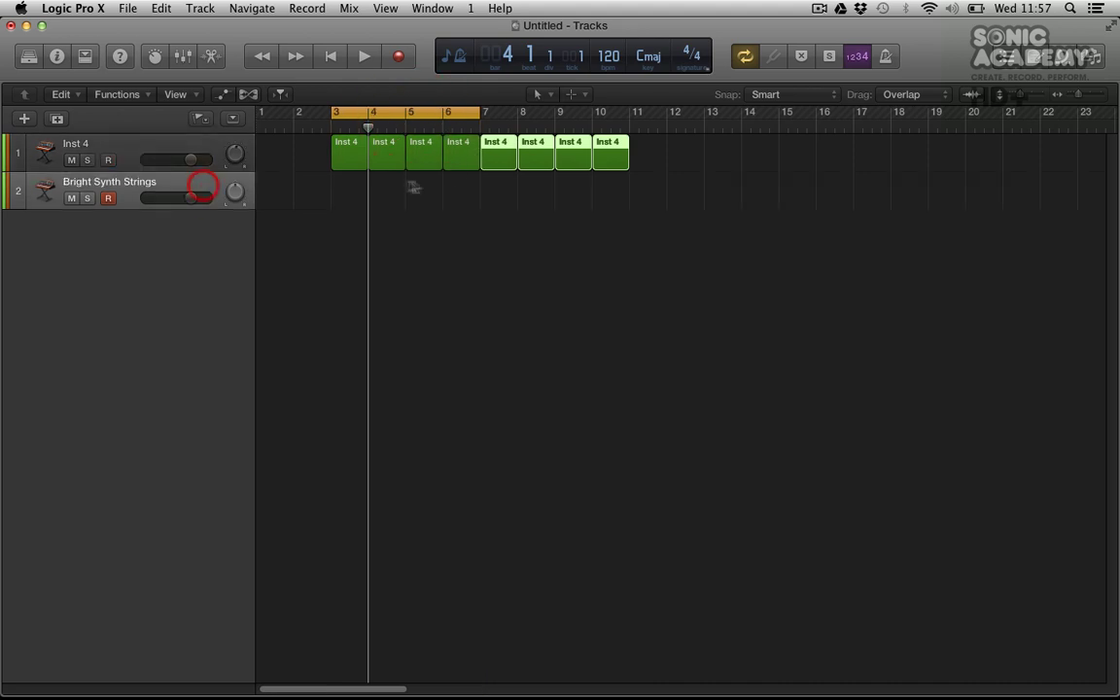
Copy regions from Inst 4 onto the second track and delete the extra copies, leaving only the one at bar 5.
left_click(447, 158)
left_click(430, 158, "shift")
left_click_drag(430, 157, 436, 201)
left_click_drag(498, 156, 500, 195)
left_click_drag(566, 212, 475, 205)
key("Delete")
left_click(420, 195)
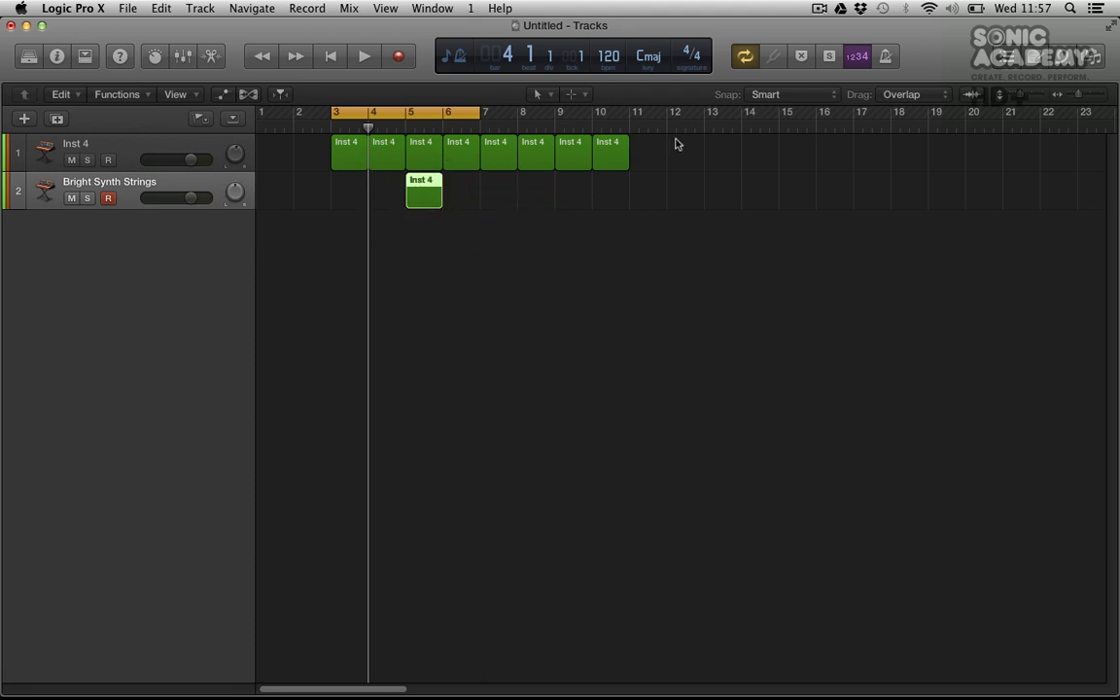
Delete all regions on both tracks and move the cycle range to run from bar 1 to bar 5.
left_click_drag(642, 134, 258, 195)
key("Delete")
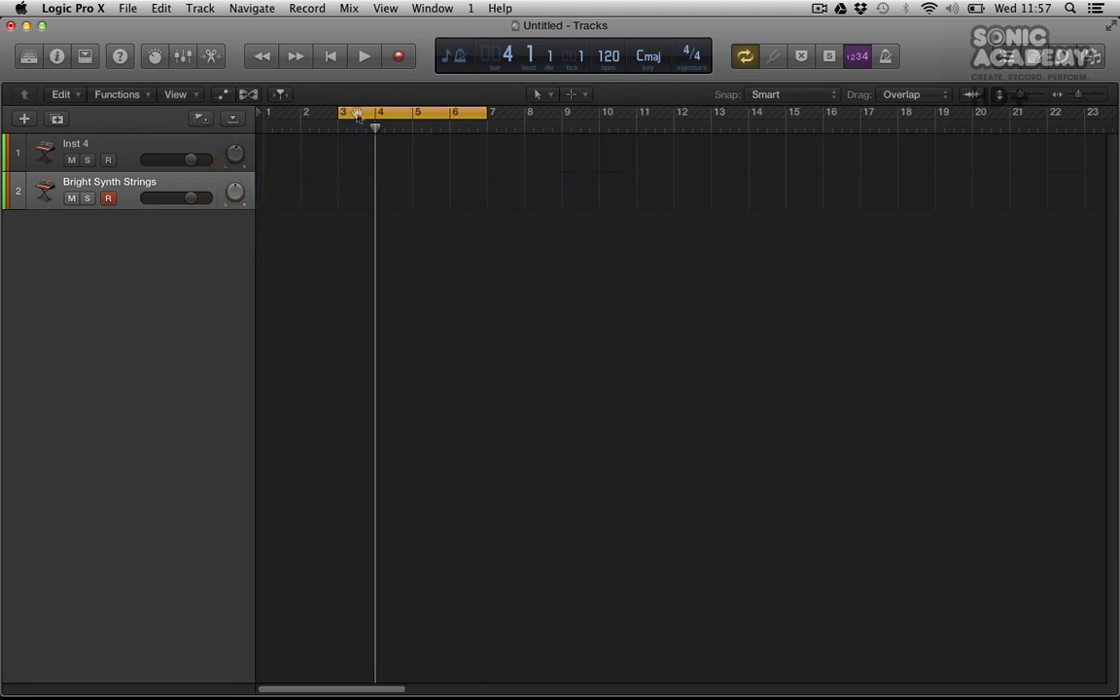
left_click_drag(358, 113, 285, 115)
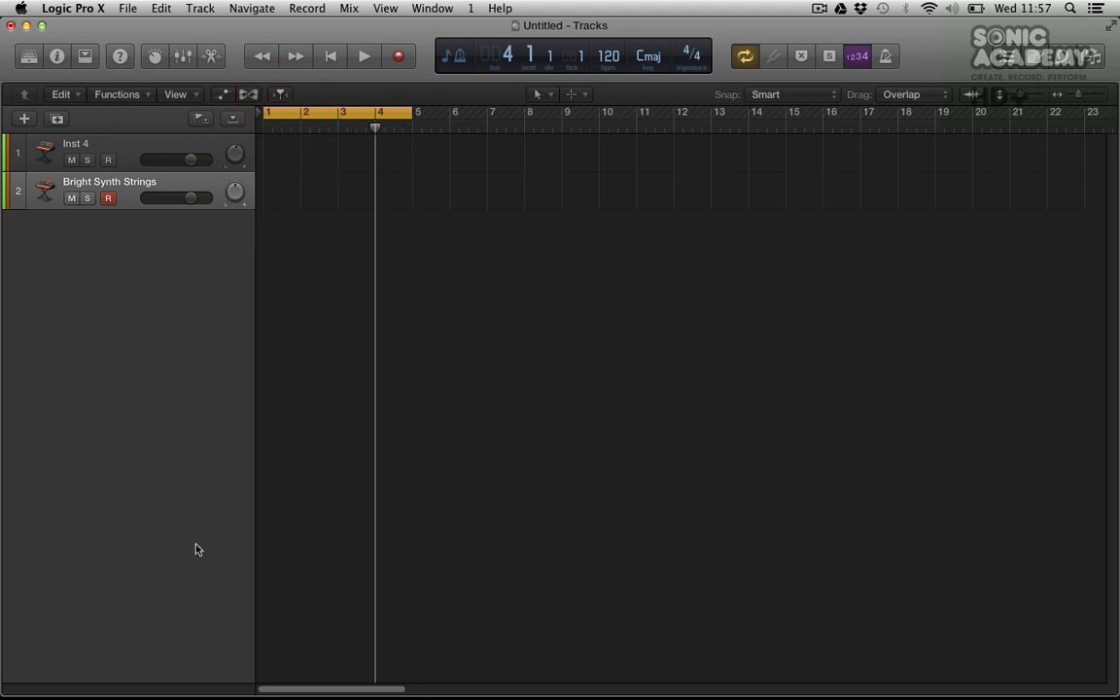
Show the toolbar and delete the Bright Synth Strings track.
left_click(85, 56)
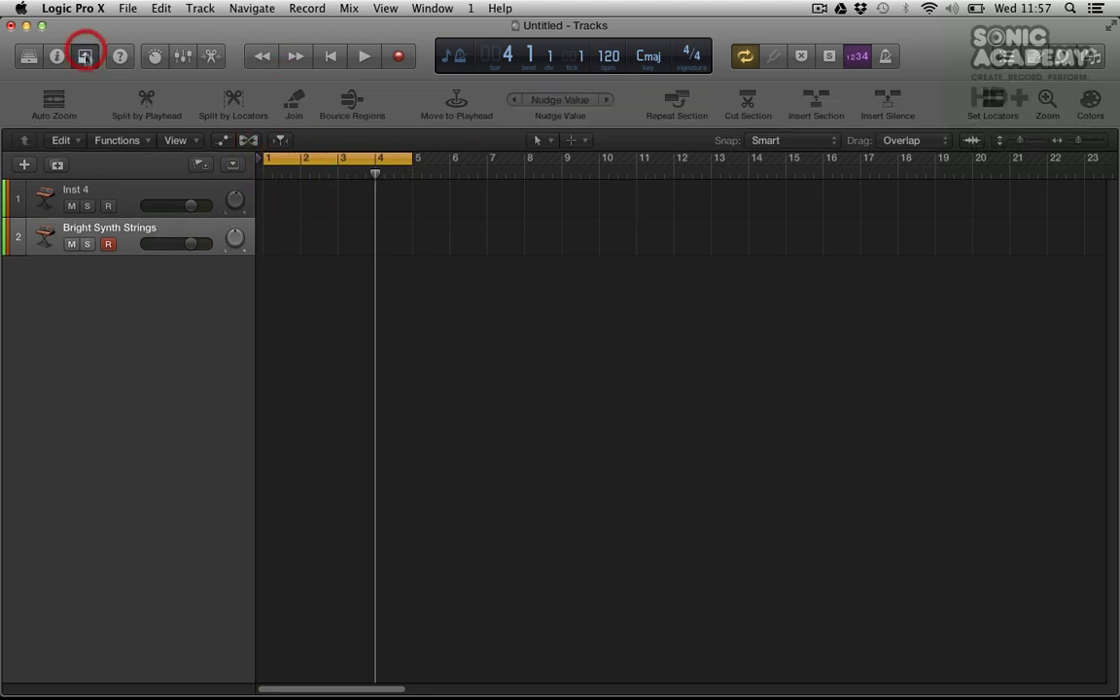
left_click(115, 238)
key("super+BackSpace")
left_click(110, 207)
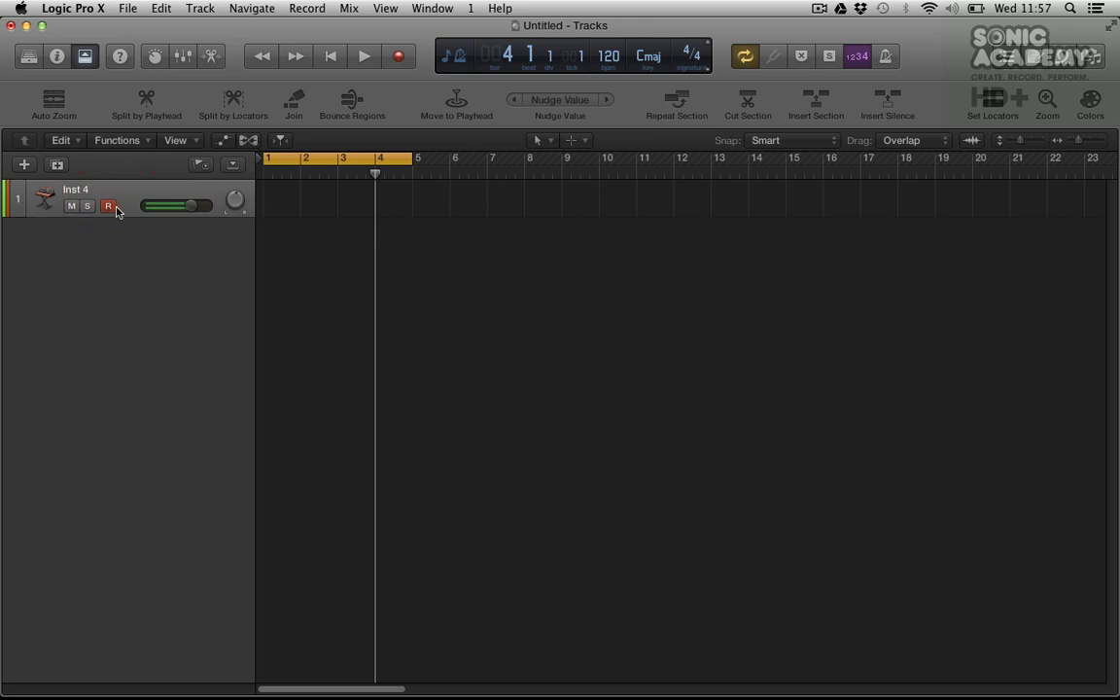
Show the inspector and library, then load the Italo Disco Patterns patch from Arpeggiator > Synth Bass onto the Inst 4 track.
left_click(57, 56)
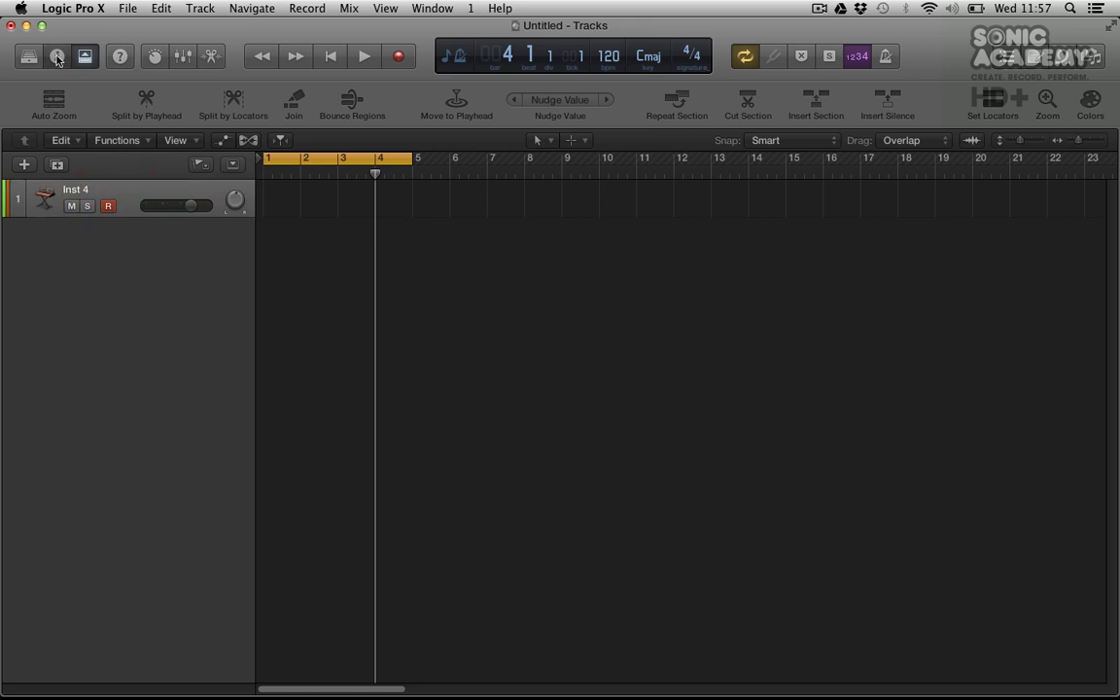
left_click(60, 310)
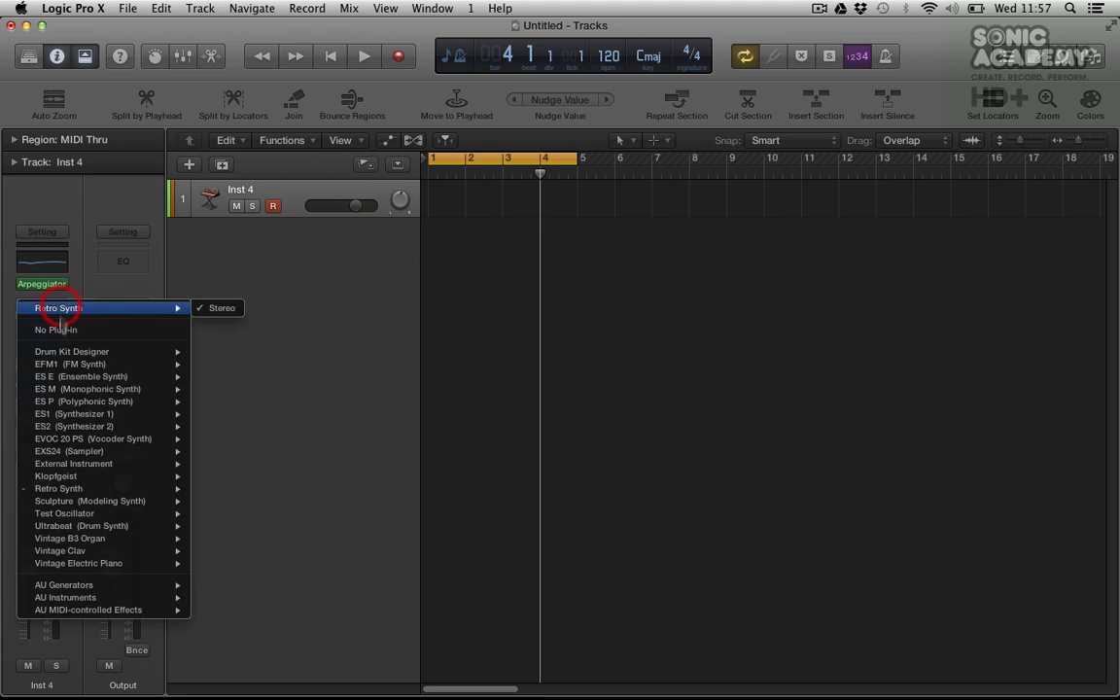
left_click(58, 300)
left_click(30, 55)
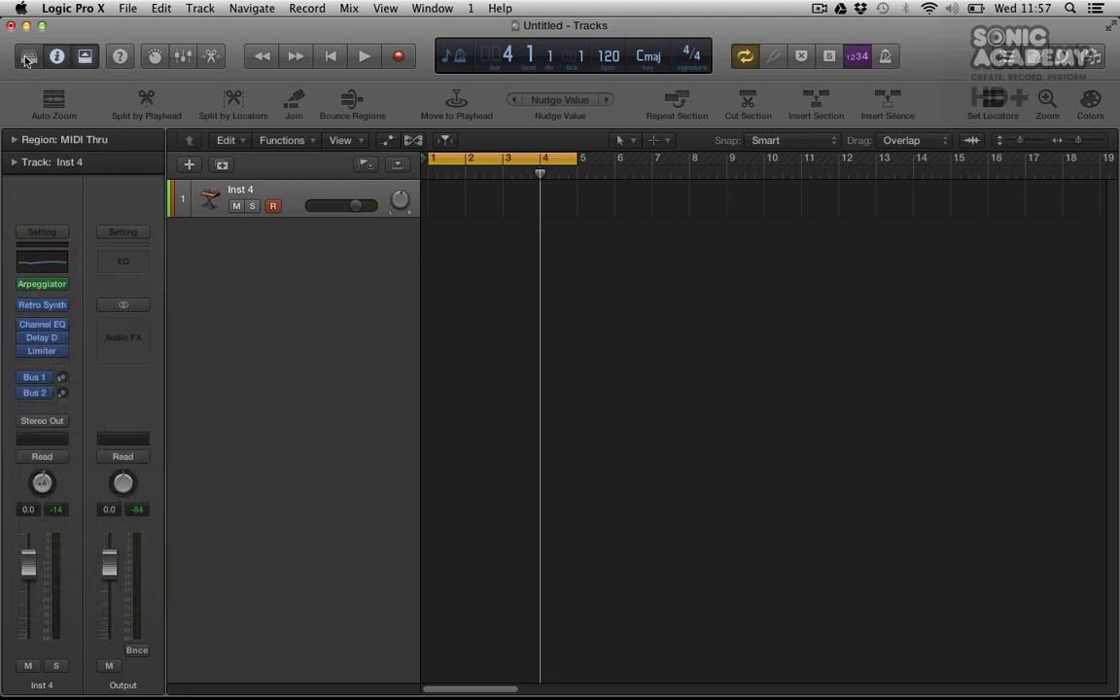
left_click(40, 566)
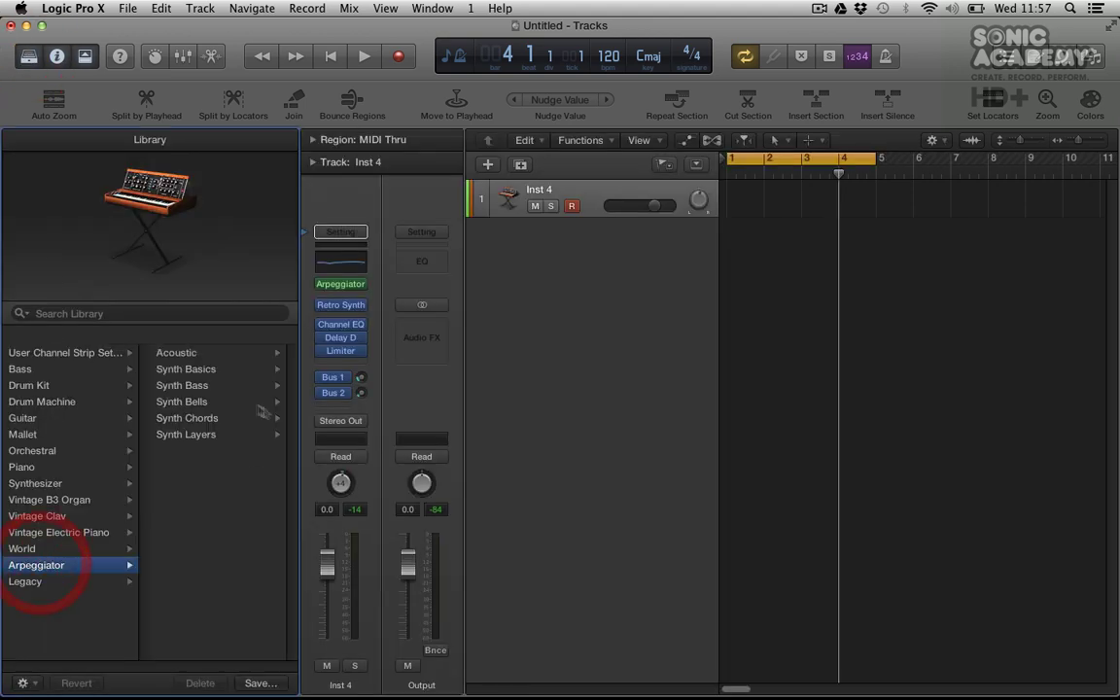
left_click(225, 387)
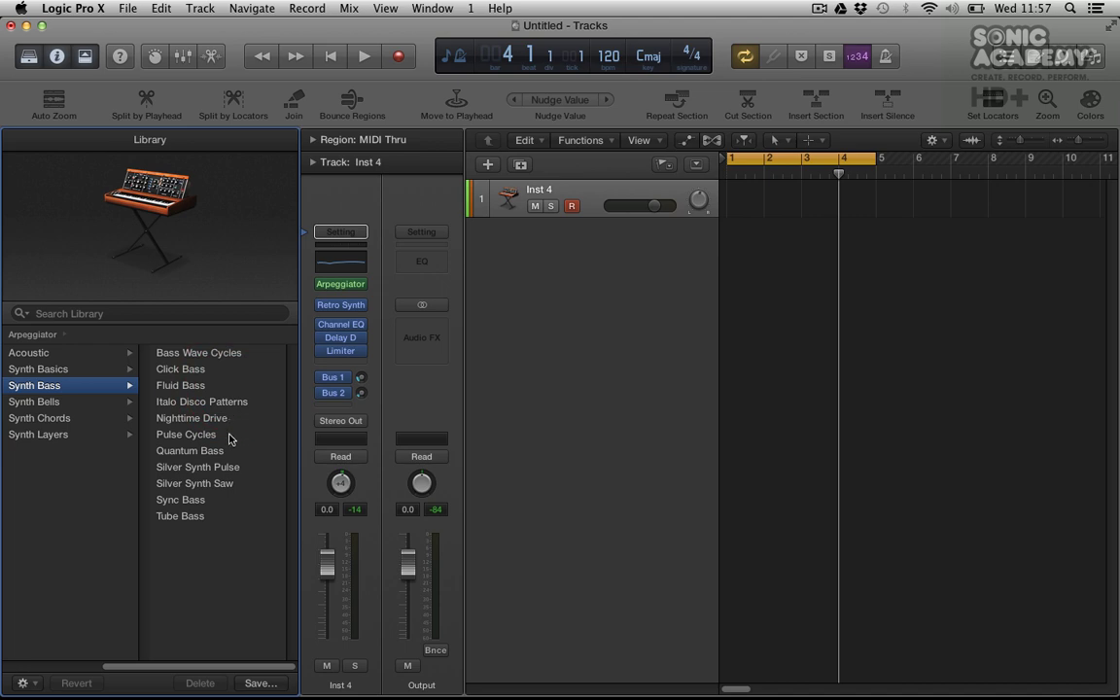
left_click(230, 403)
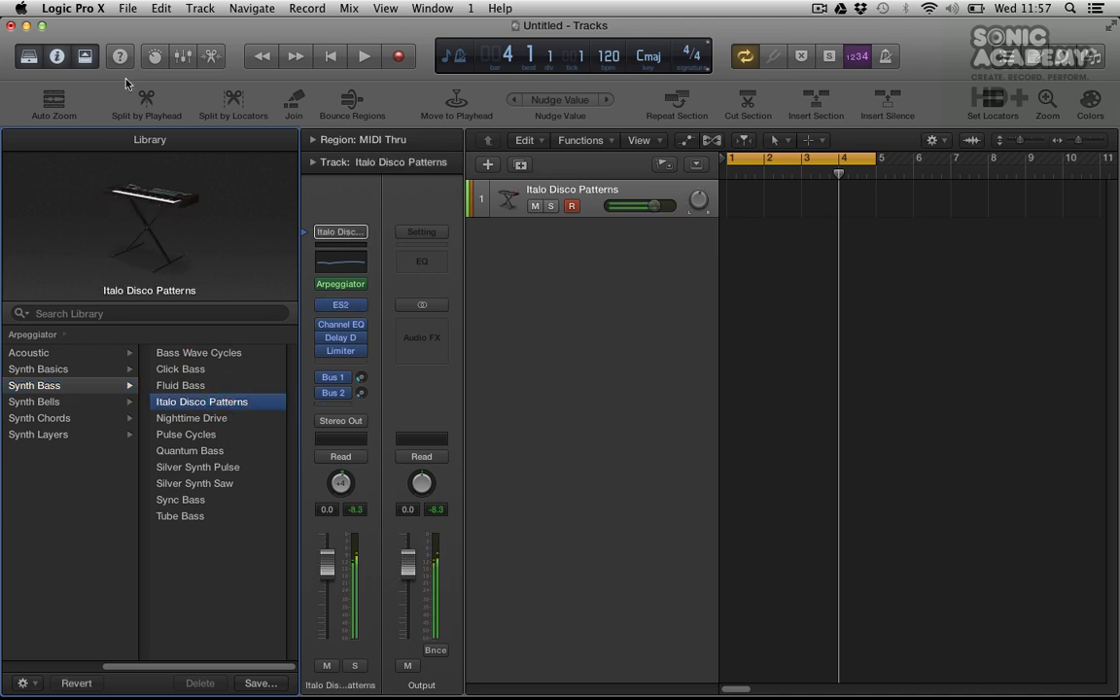
Try Auto Zoom on the Italo Disco Patterns track and turn it off again.
left_click(84, 56)
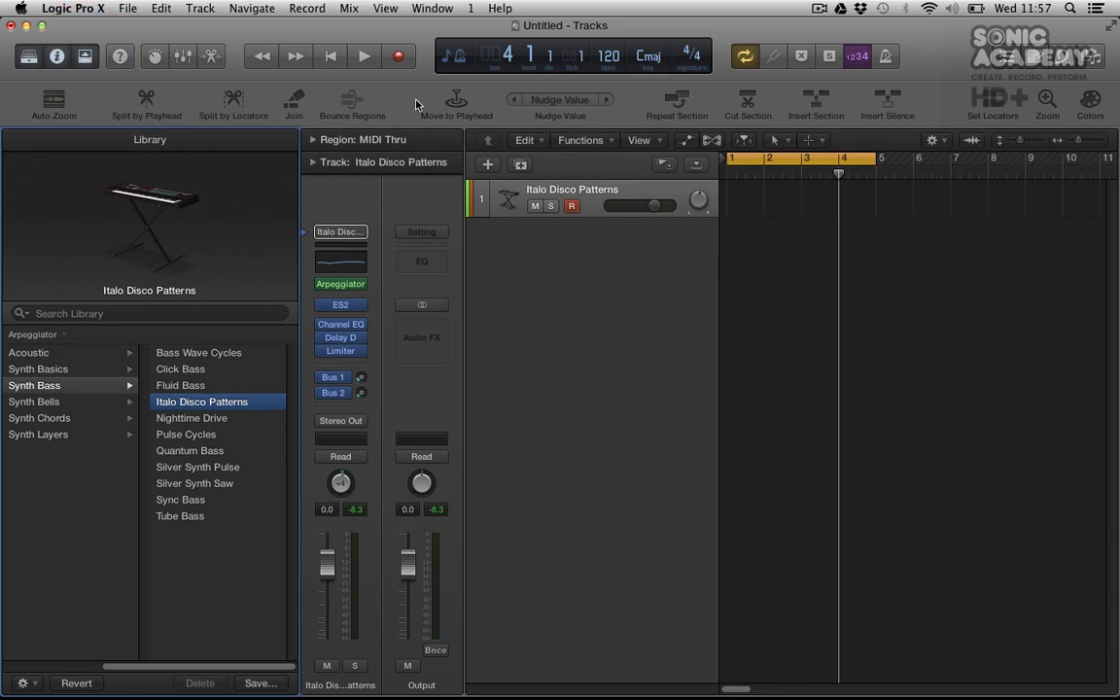
left_click(57, 102)
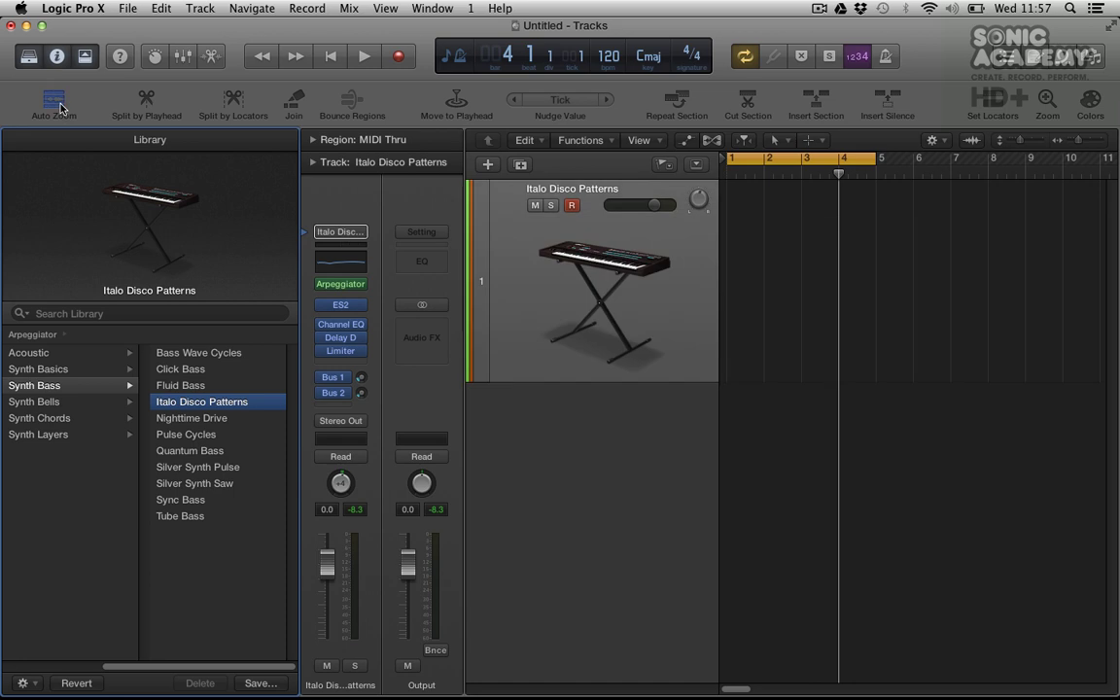
left_click(56, 102)
Add four Bright Synth Strings instrument tracks below the Italo Disco Patterns track.
double_click(575, 247)
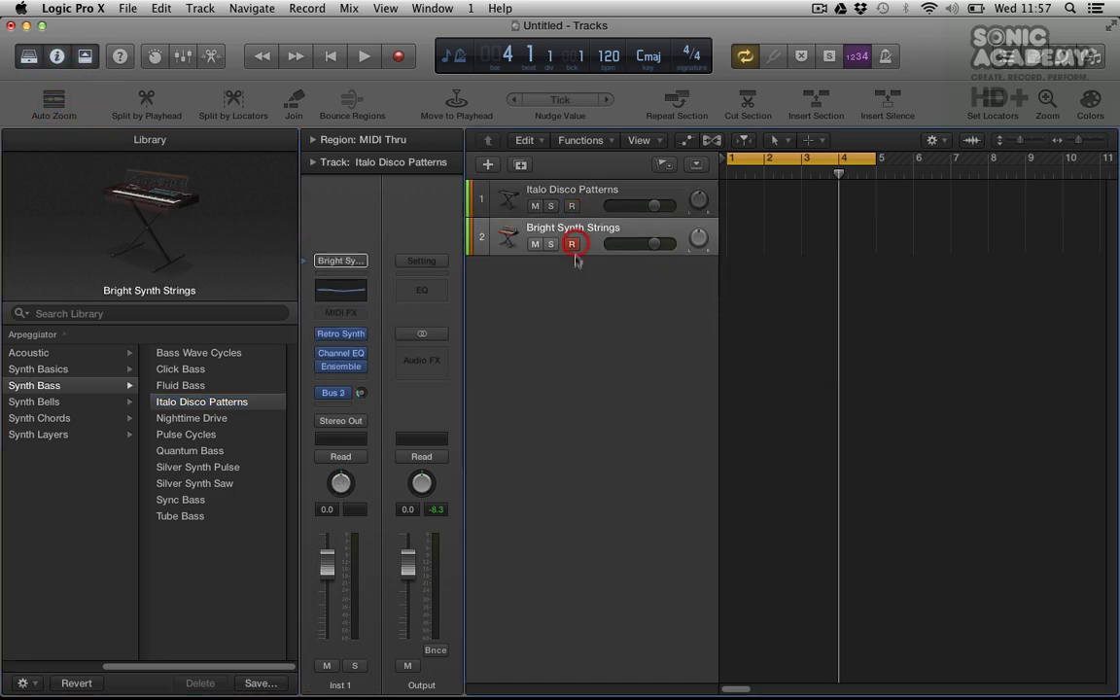
double_click(572, 281)
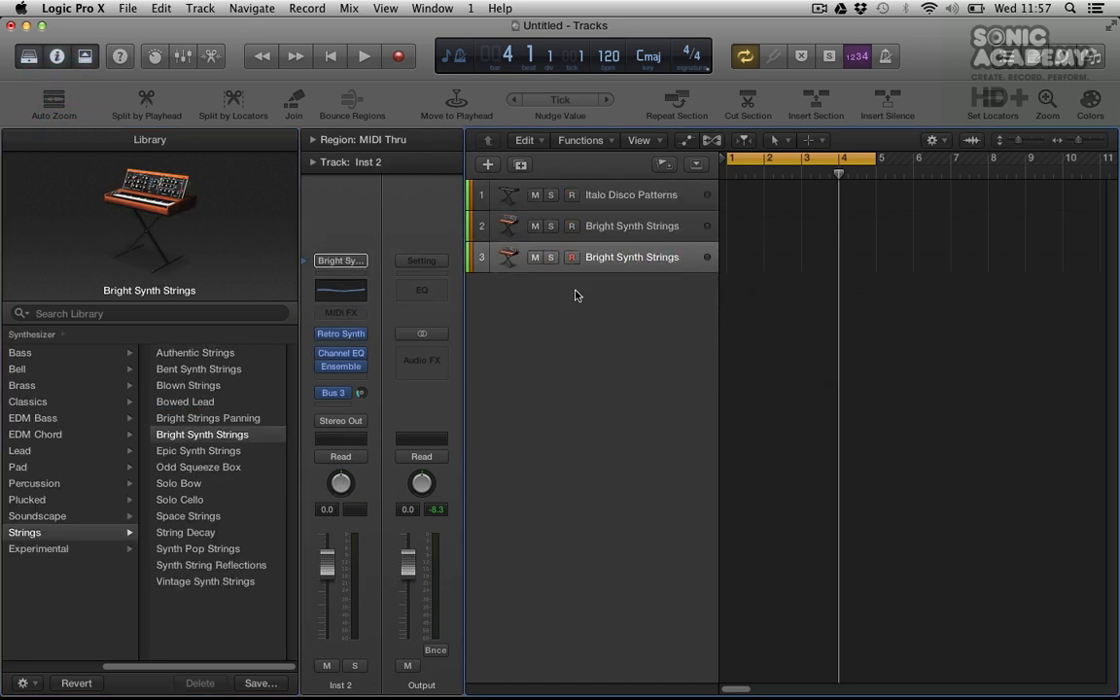
double_click(558, 340)
double_click(582, 393)
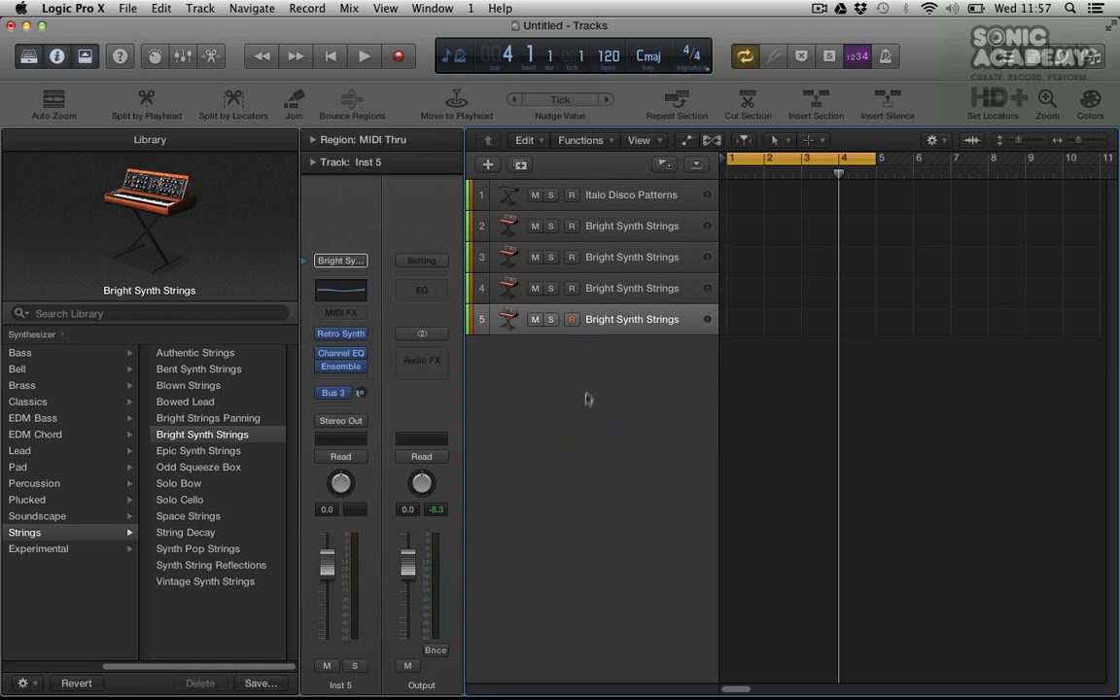
Turn on Auto Zoom and select the four Bright Synth Strings tracks one after another to enlarge each one.
left_click(549, 191)
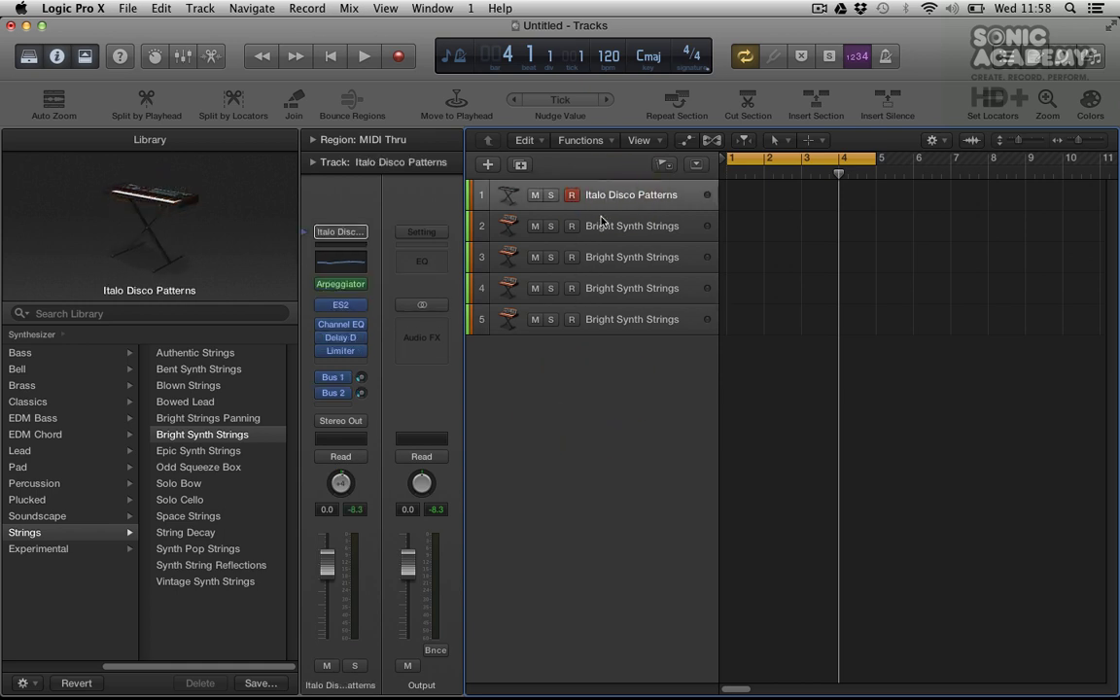
left_click(49, 100)
left_click(642, 355)
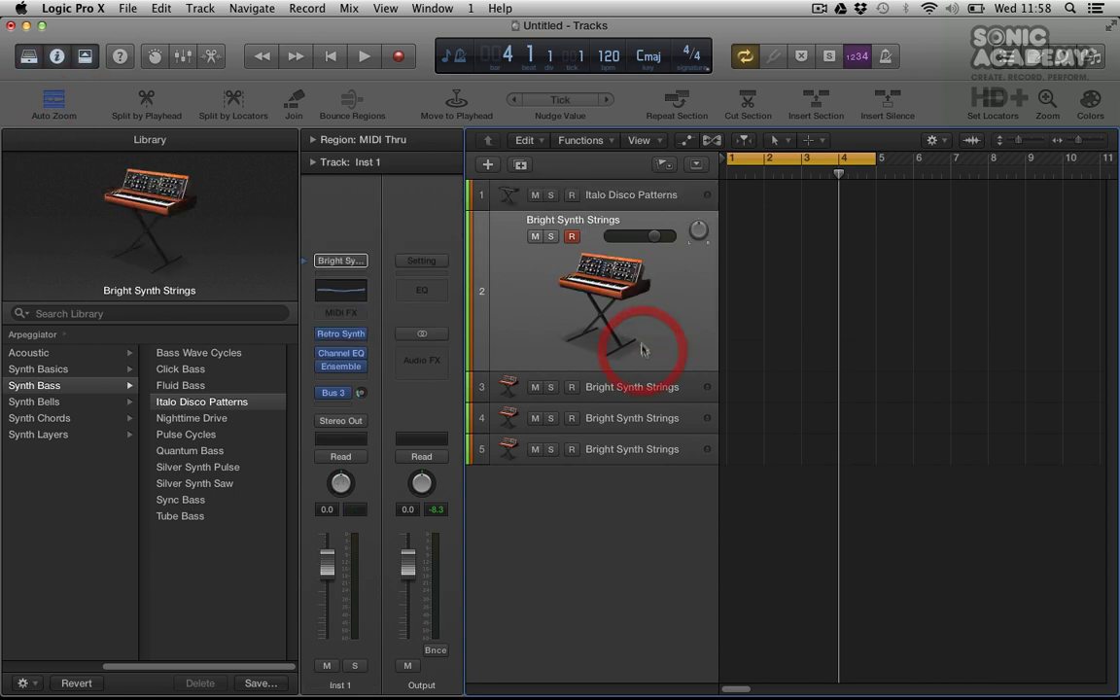
left_click(660, 394)
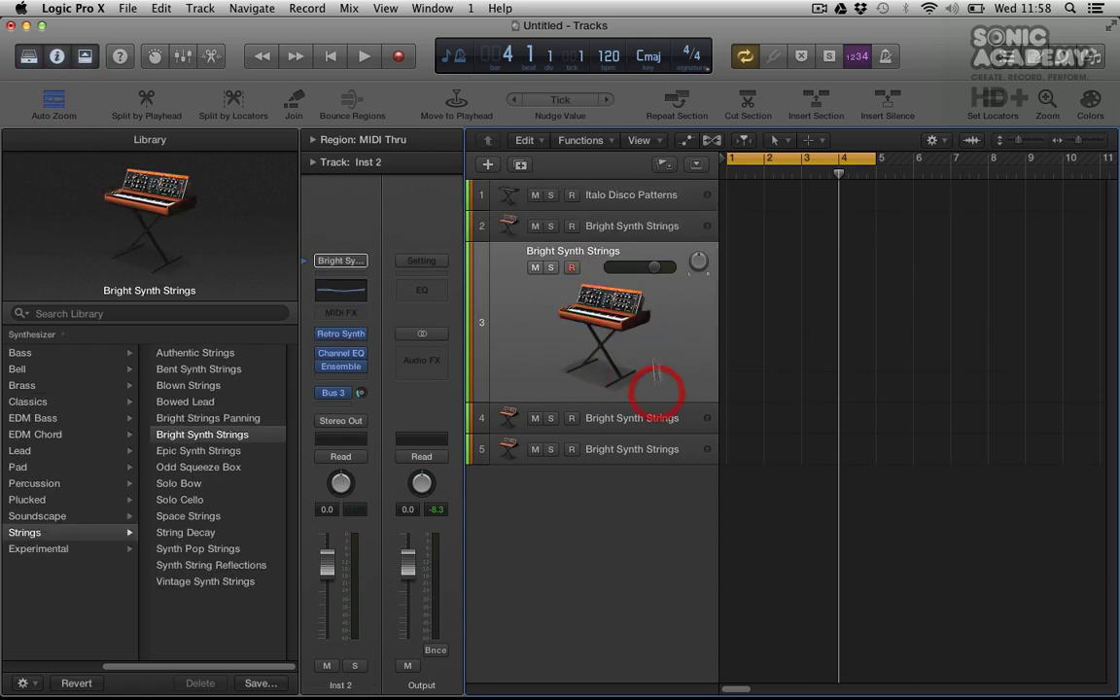
left_click(600, 418)
left_click(603, 440)
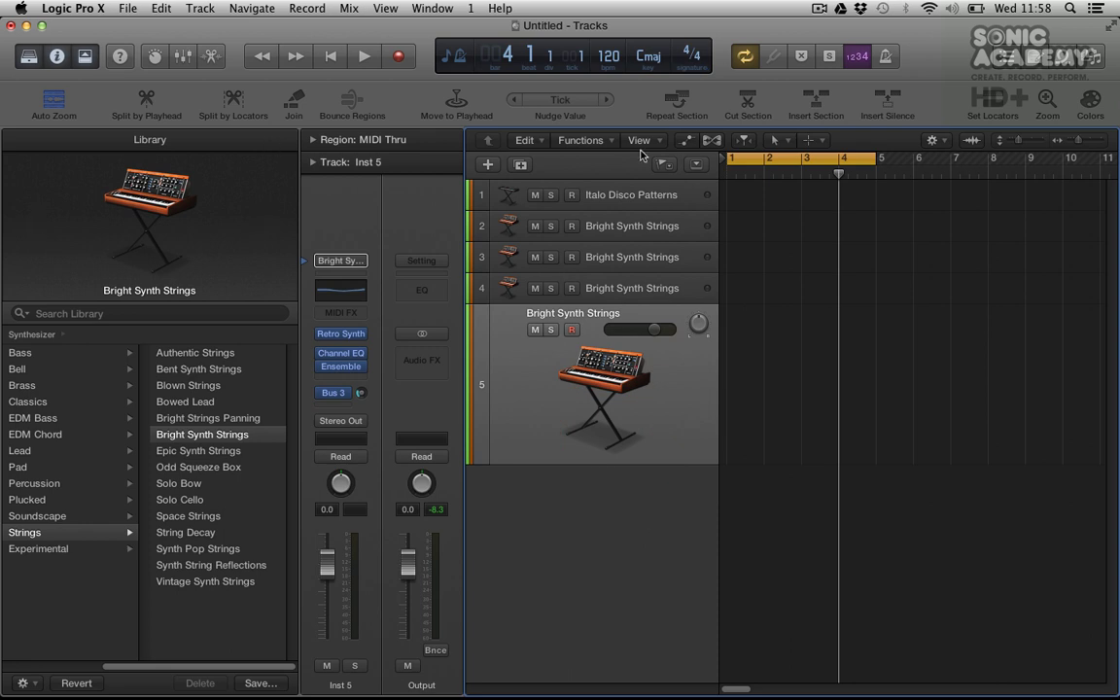
Delete the four Bright Synth Strings tracks, keeping only Italo Disco Patterns.
key("super+BackSpace")
key("super+BackSpace")
key("super+BackSpace")
key("super+BackSpace")
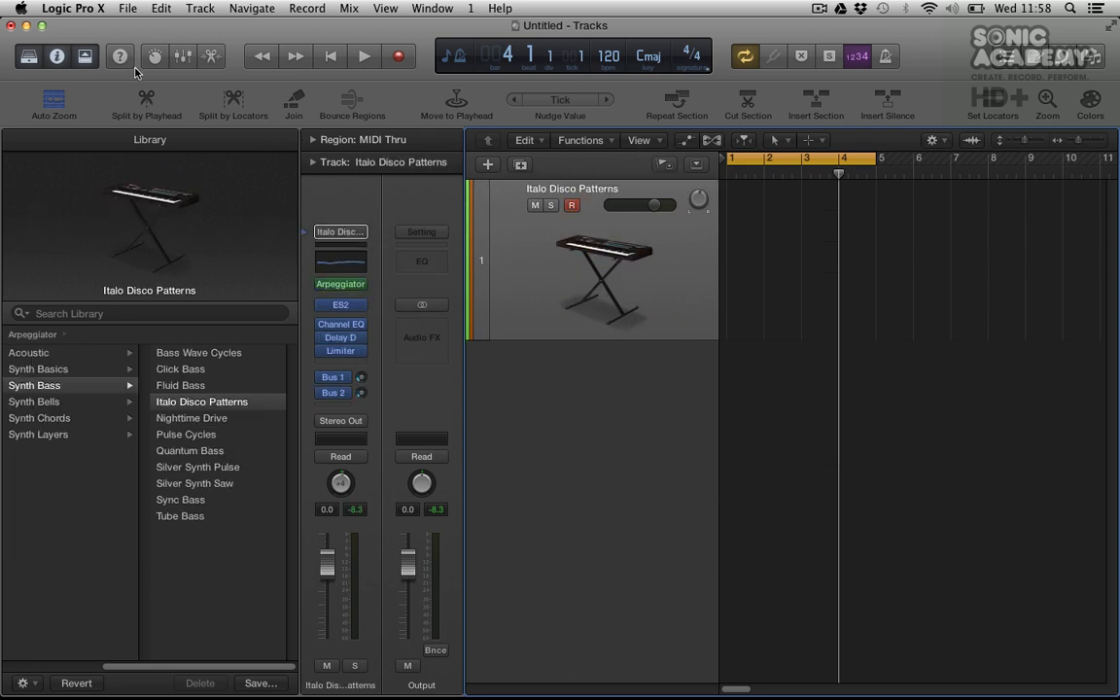
Create an empty one-bar MIDI region at bar 3 and split it at the playhead placed on bar 3, beat 3.
left_click(815, 180)
right_click(817, 200)
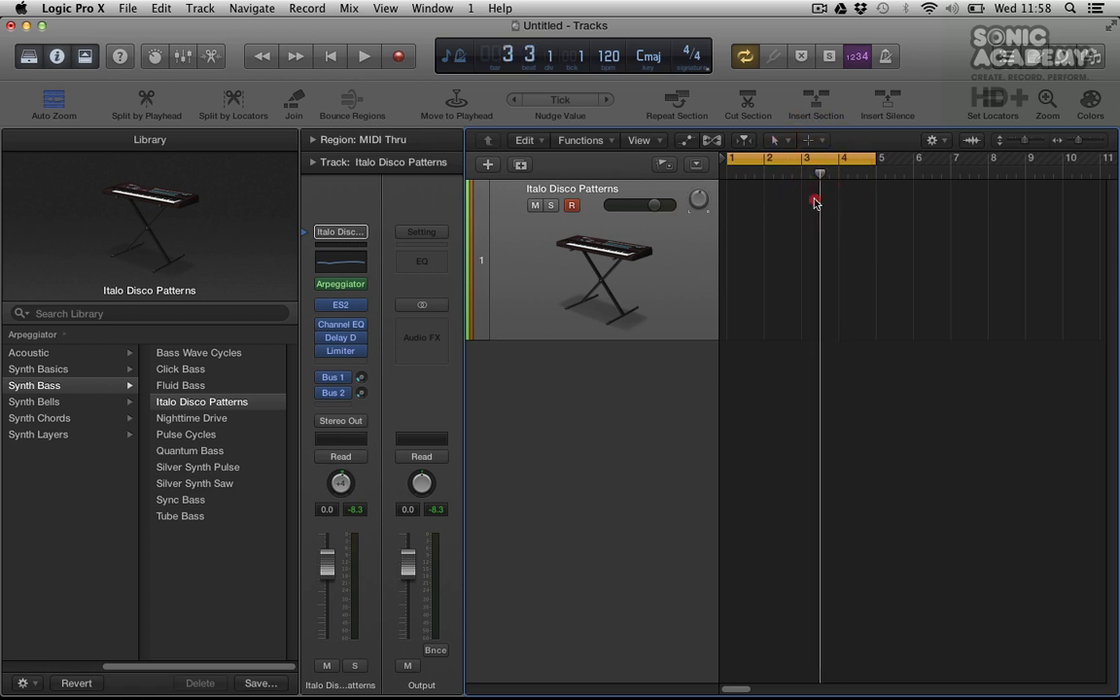
left_click(870, 317)
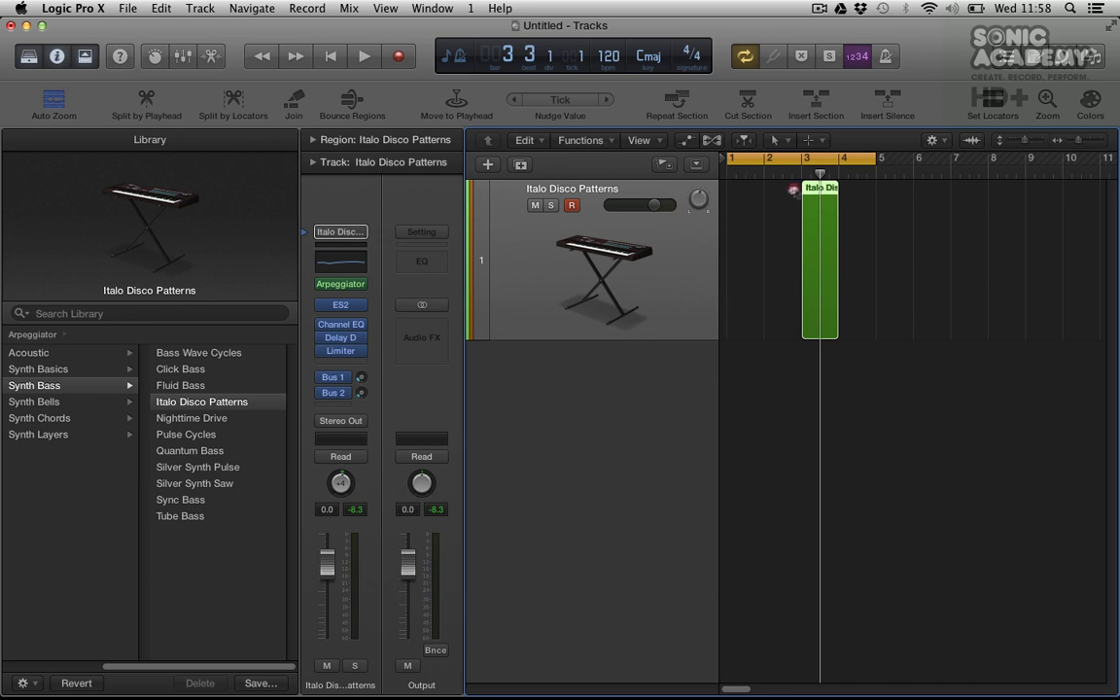
left_click_drag(792, 190, 806, 187)
left_click(144, 101)
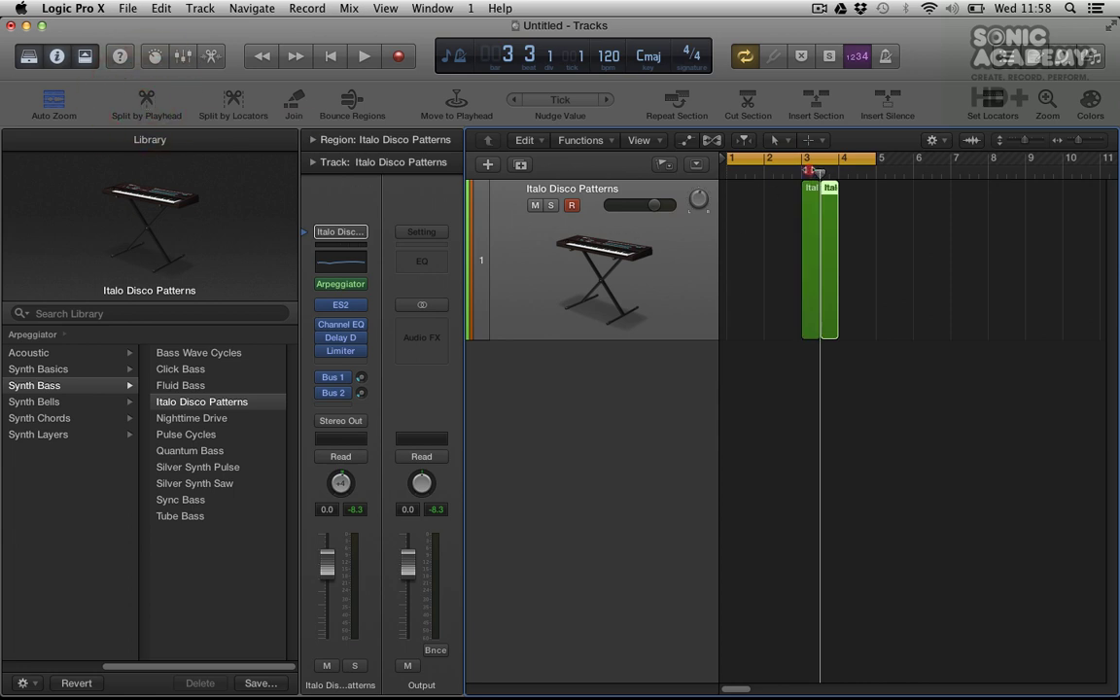
Move the playhead to bar 2, beat 4 and delete both halves of the split region.
left_click_drag(820, 172, 793, 172)
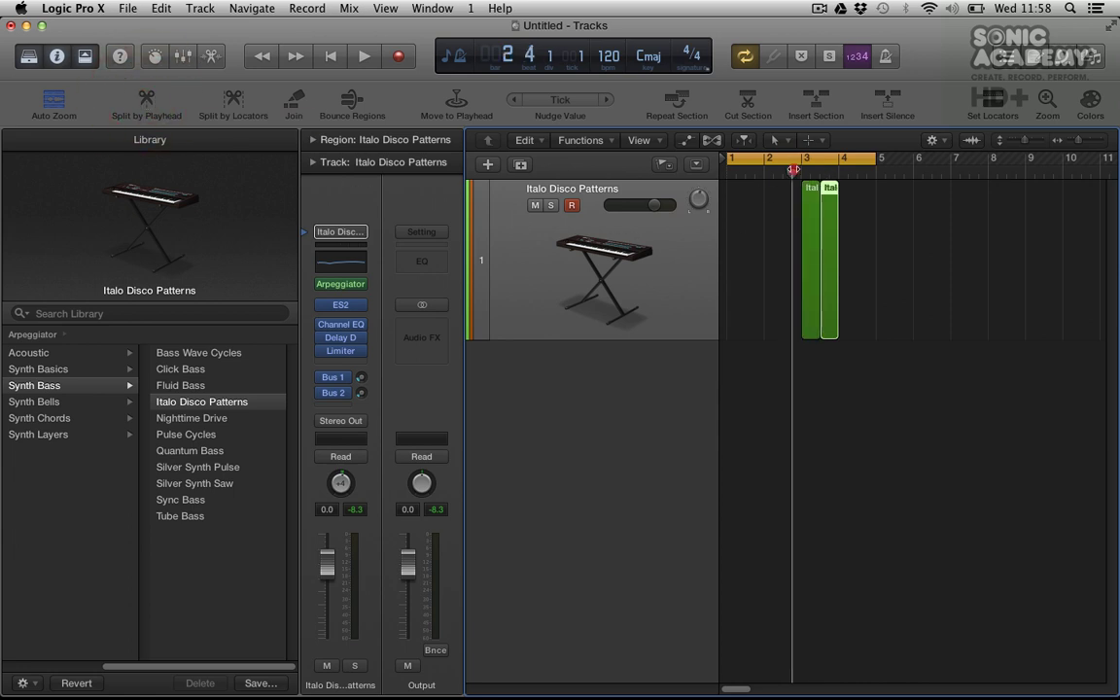
left_click(823, 236)
left_click(801, 220)
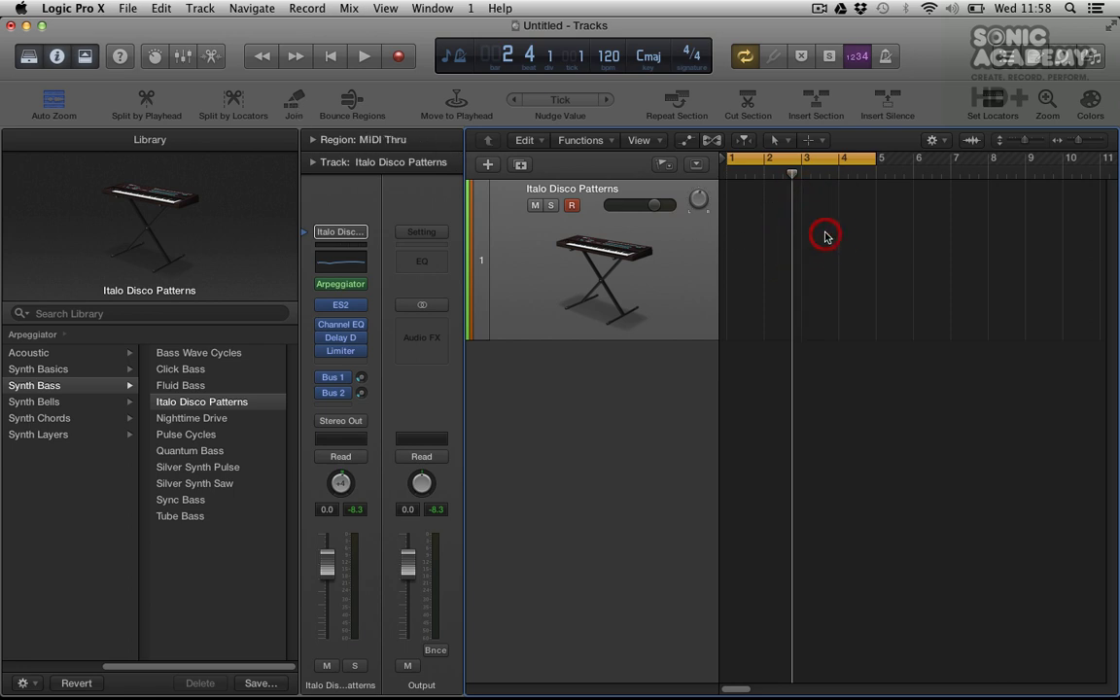
Create an empty MIDI region at bar 3, copy it to bar 4 and join the two regions into one.
right_click(825, 239)
left_click(817, 318)
left_click_drag(820, 200, 858, 194)
left_click(292, 97)
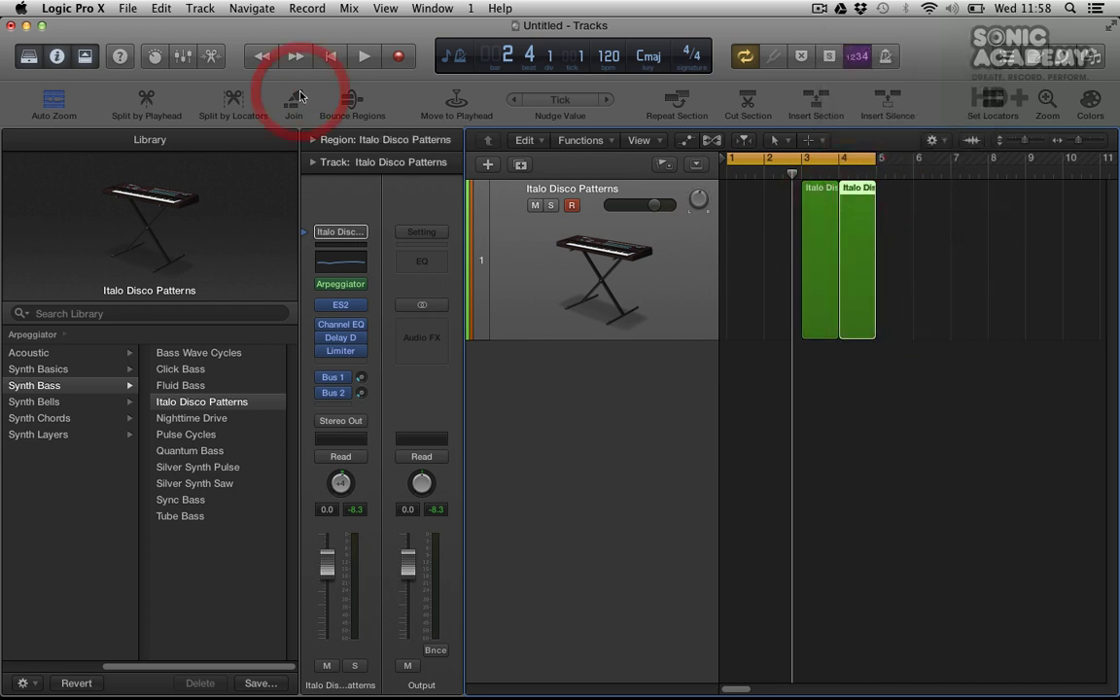
left_click_drag(937, 209, 815, 212)
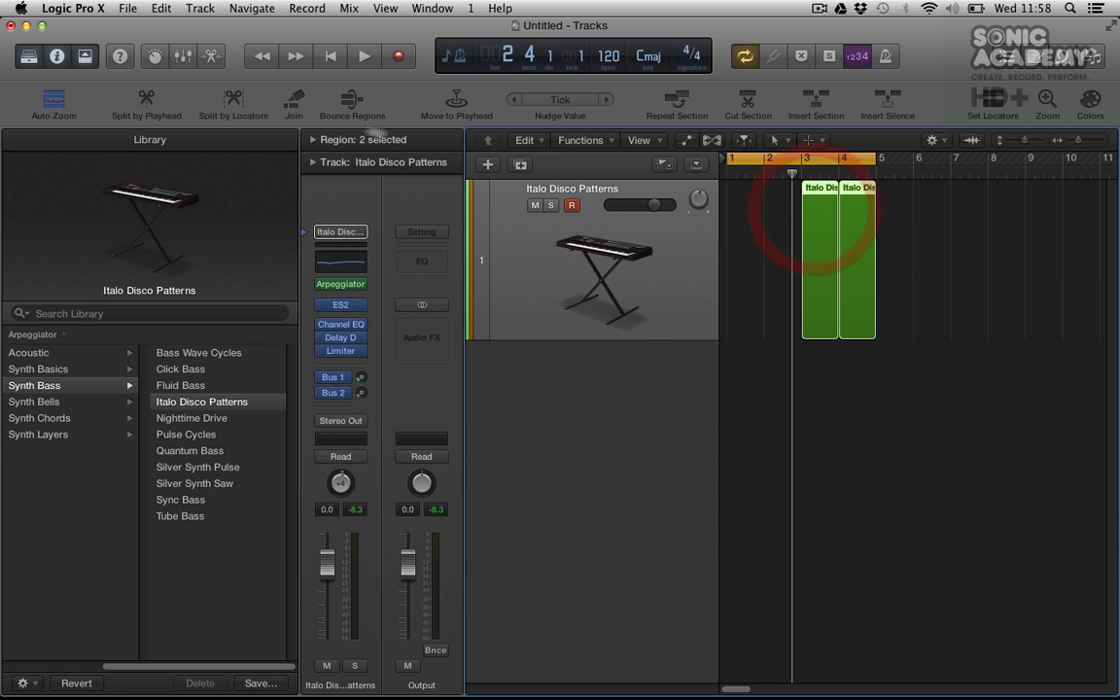
left_click(292, 99)
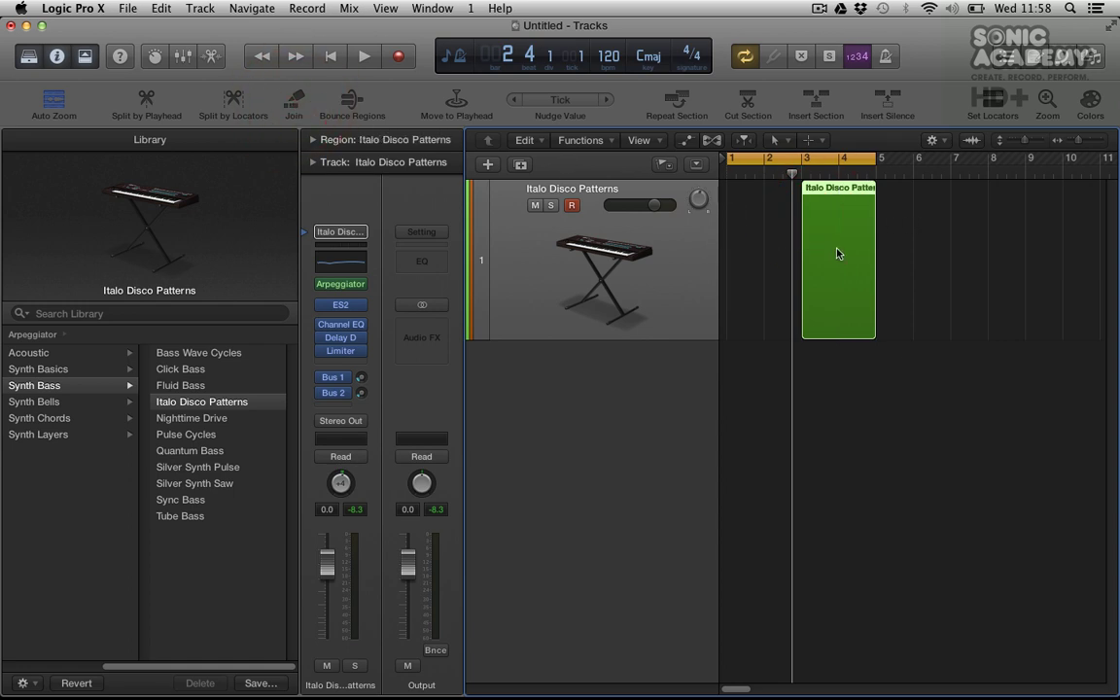
Fill bars 1 to 16 of the Italo Disco Patterns track with one-bar region copies and join them into a single region.
key("super+Left")
key("super+Left")
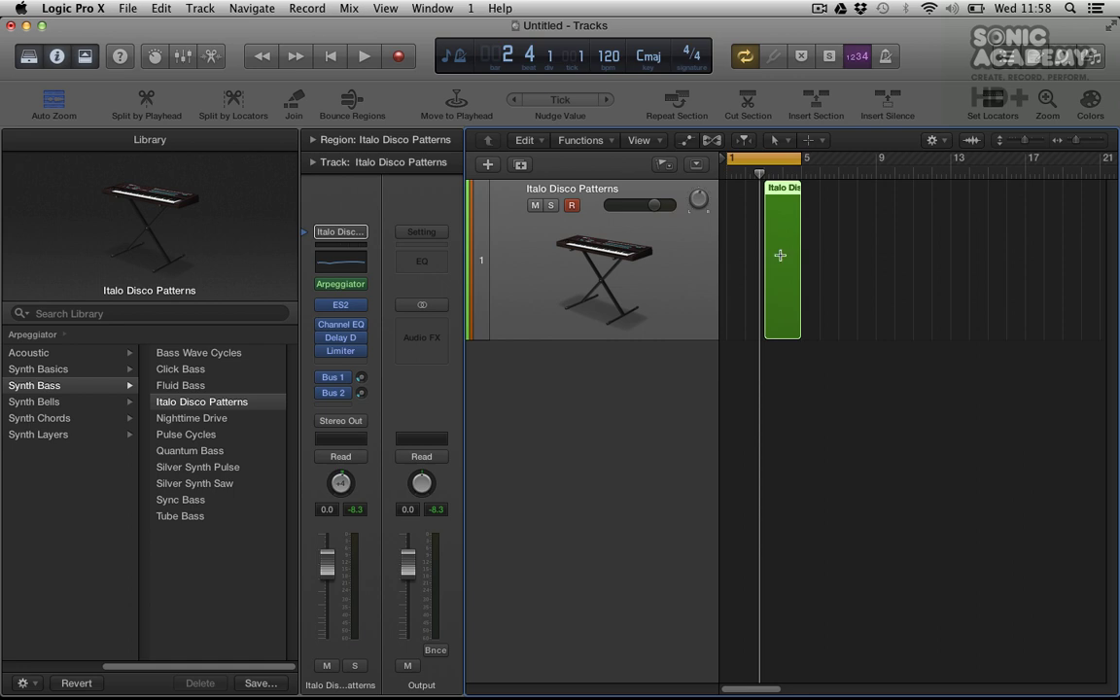
key("super+z")
mouse_move(773, 230)
left_mouse_down()
mouse_move(735, 229)
mouse_move(782, 240)
left_mouse_up()
key("super+Left")
key("super+Left")
key("super+Left")
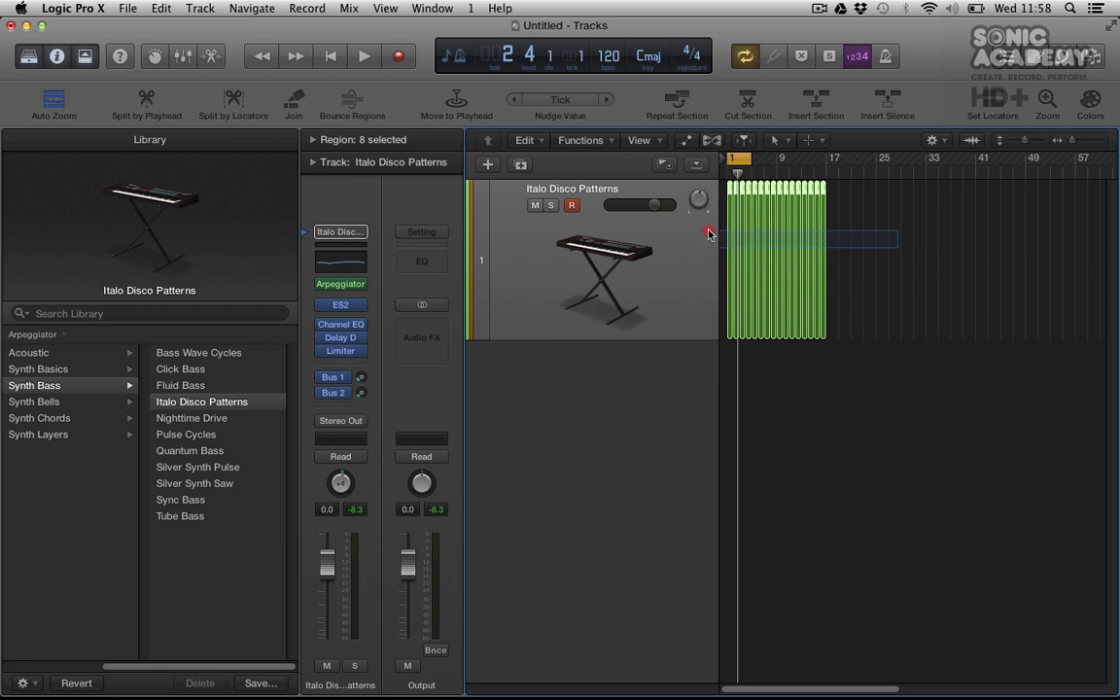
left_click_drag(709, 235, 708, 220)
left_click(292, 105)
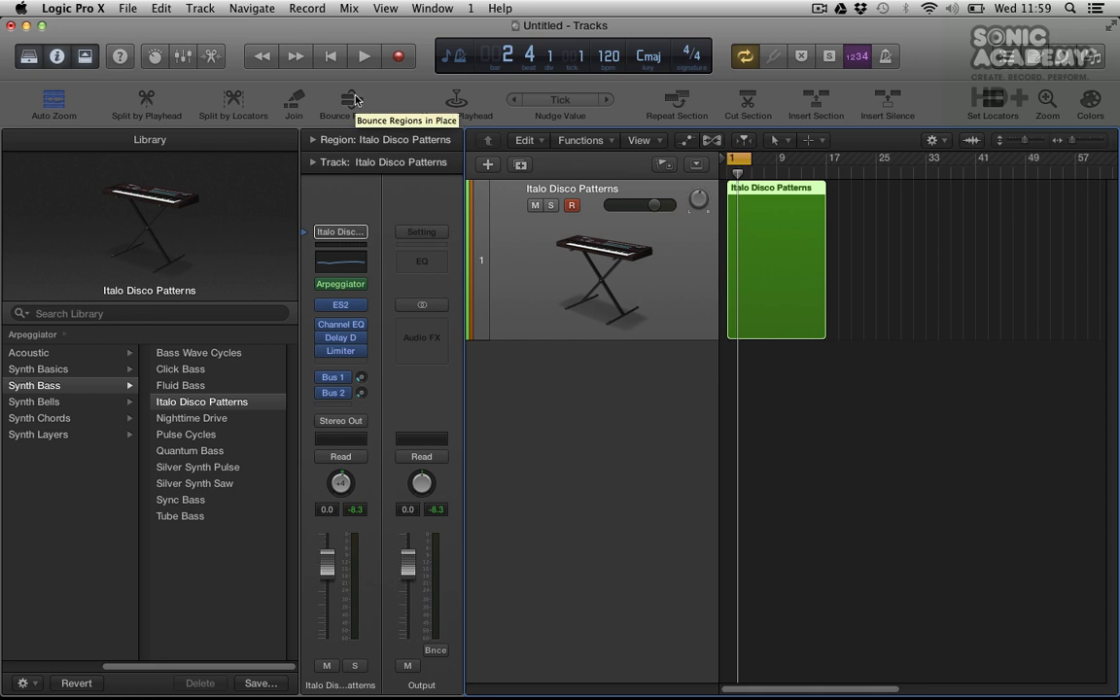
Delete the joined region from the Italo Disco Patterns track.
left_click(793, 234)
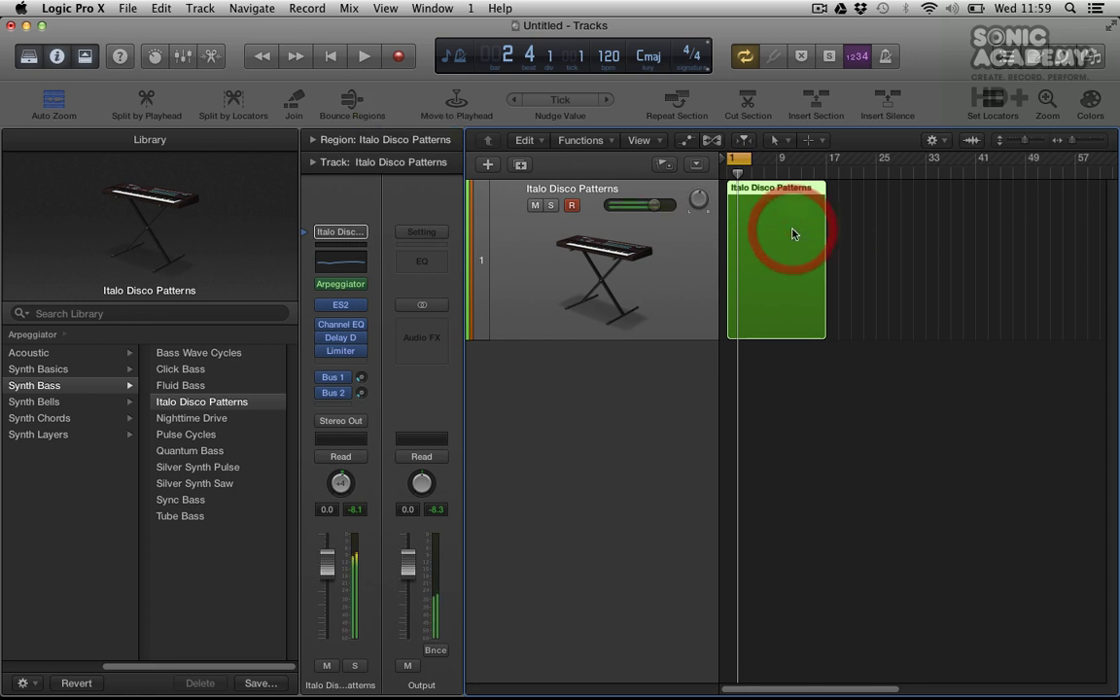
key("Delete")
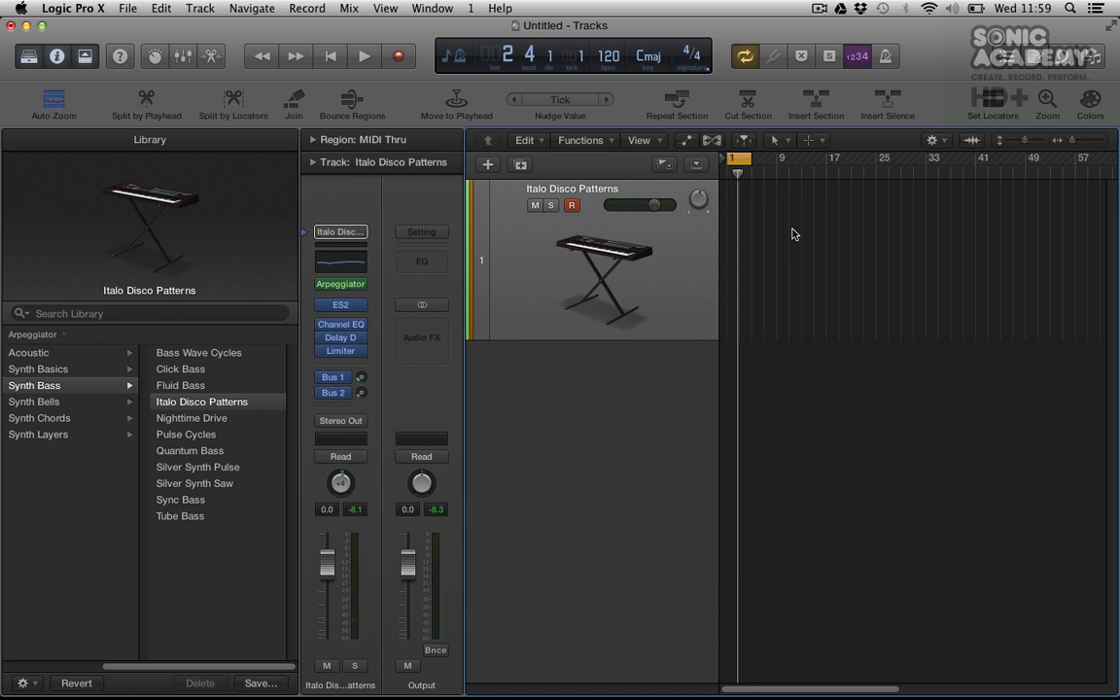
View the color palette and close it without choosing a color.
left_click(465, 109)
left_click(1009, 116)
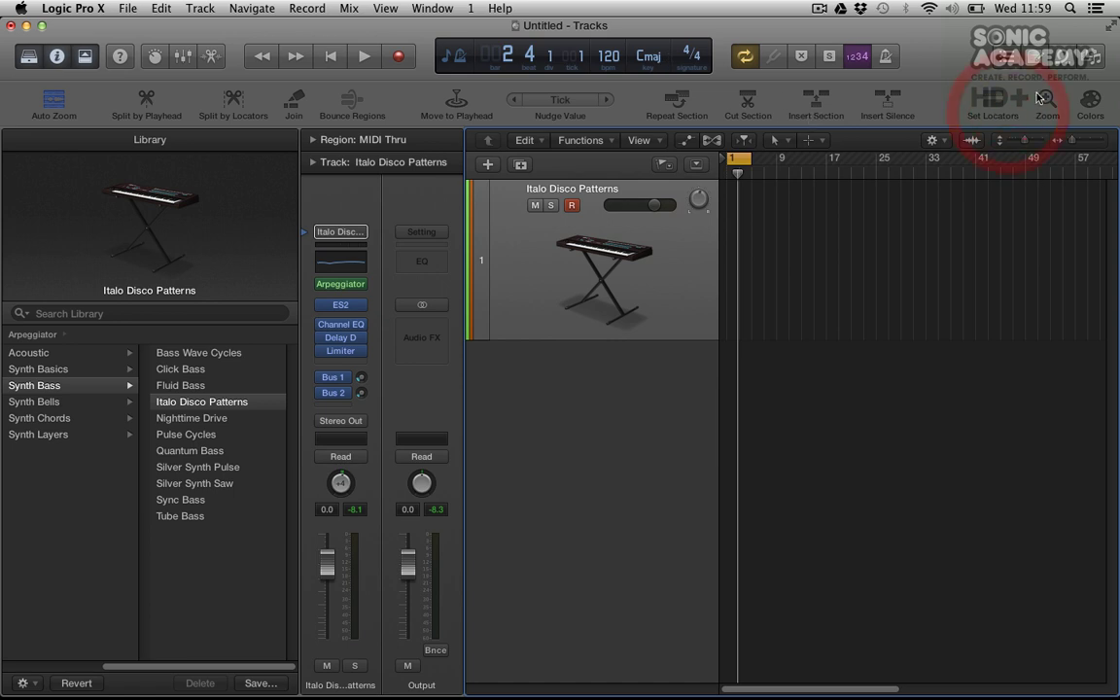
left_click(1041, 97)
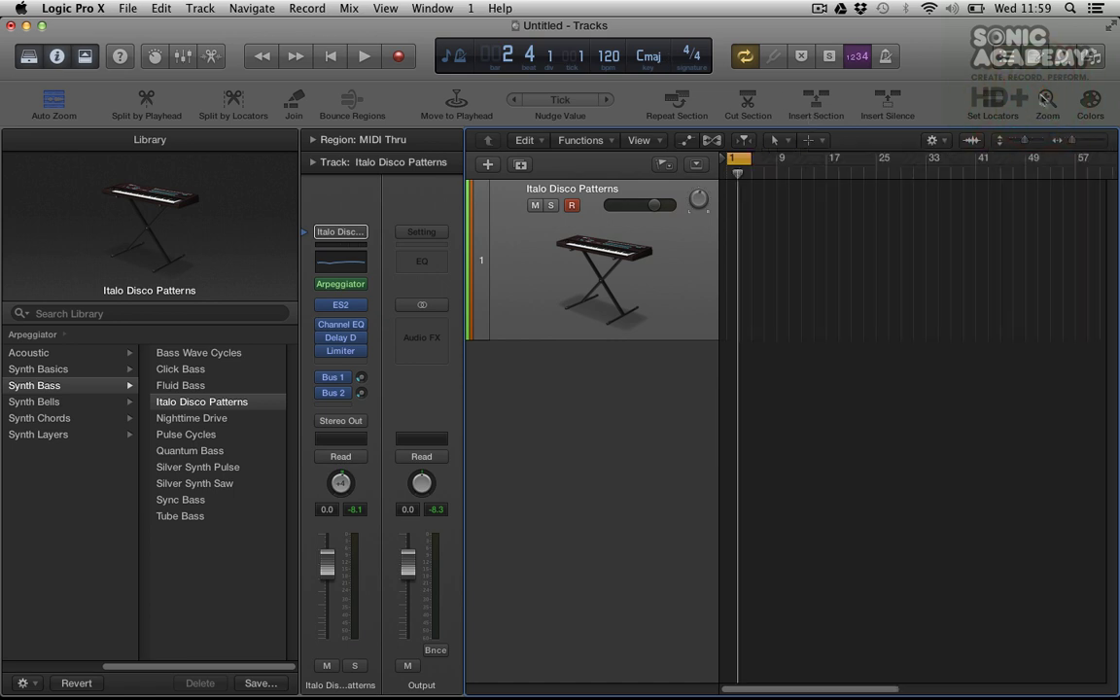
left_click(1090, 100)
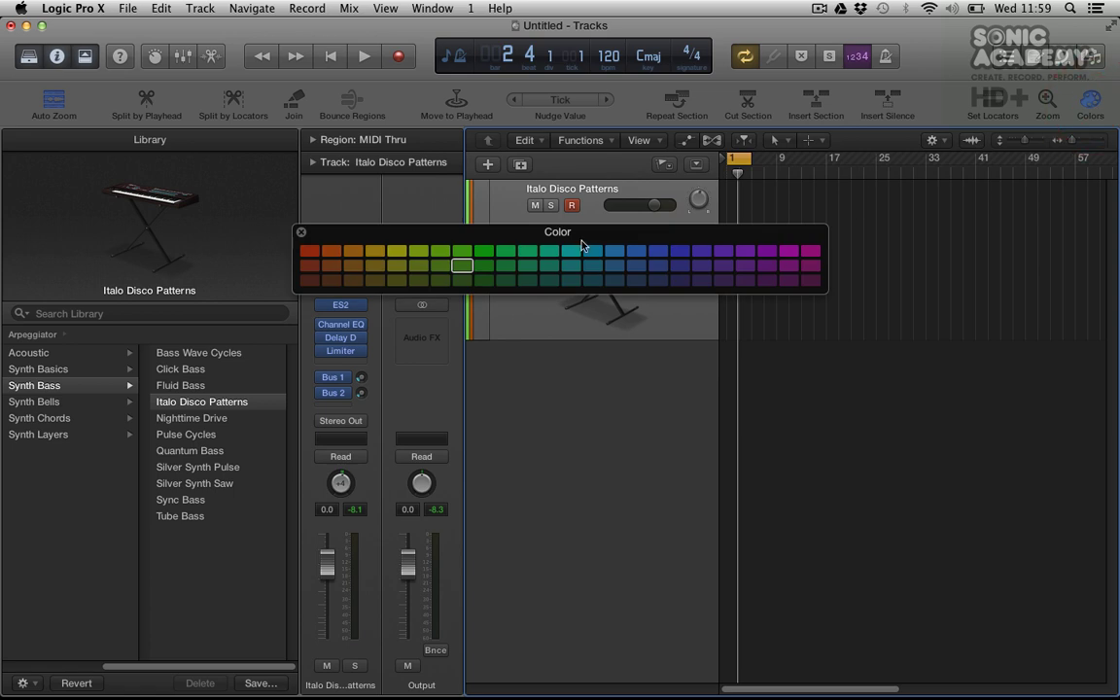
left_click(302, 235)
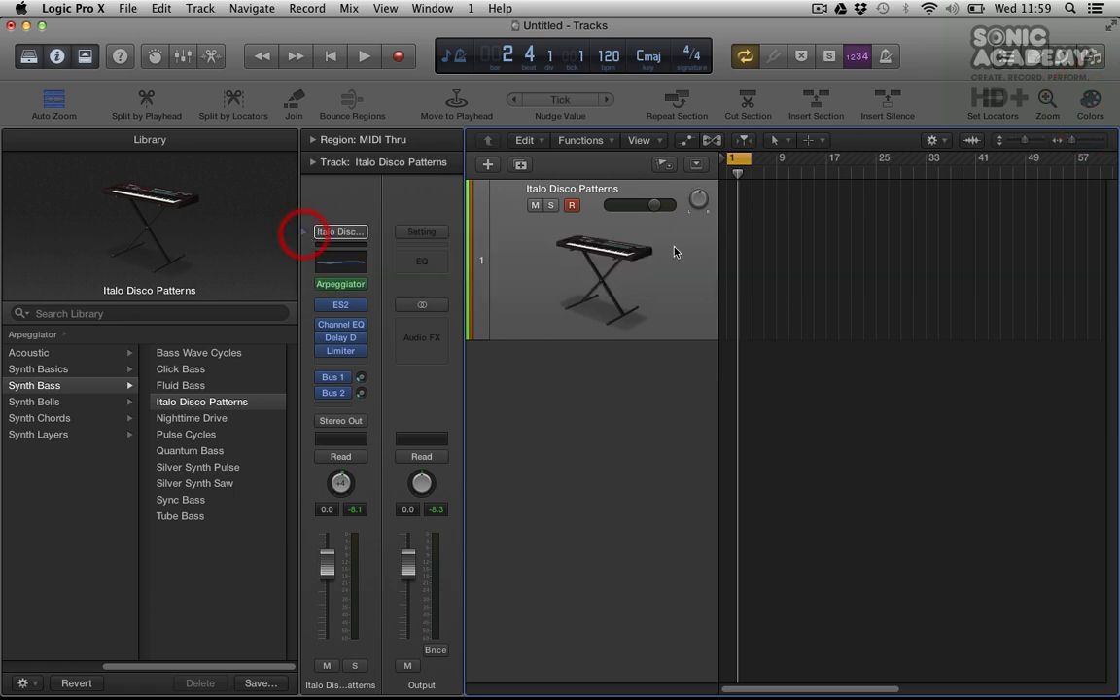
Create an empty one-bar MIDI region at bar 1 on the Italo Disco Patterns track.
right_click(733, 220)
left_click(773, 325)
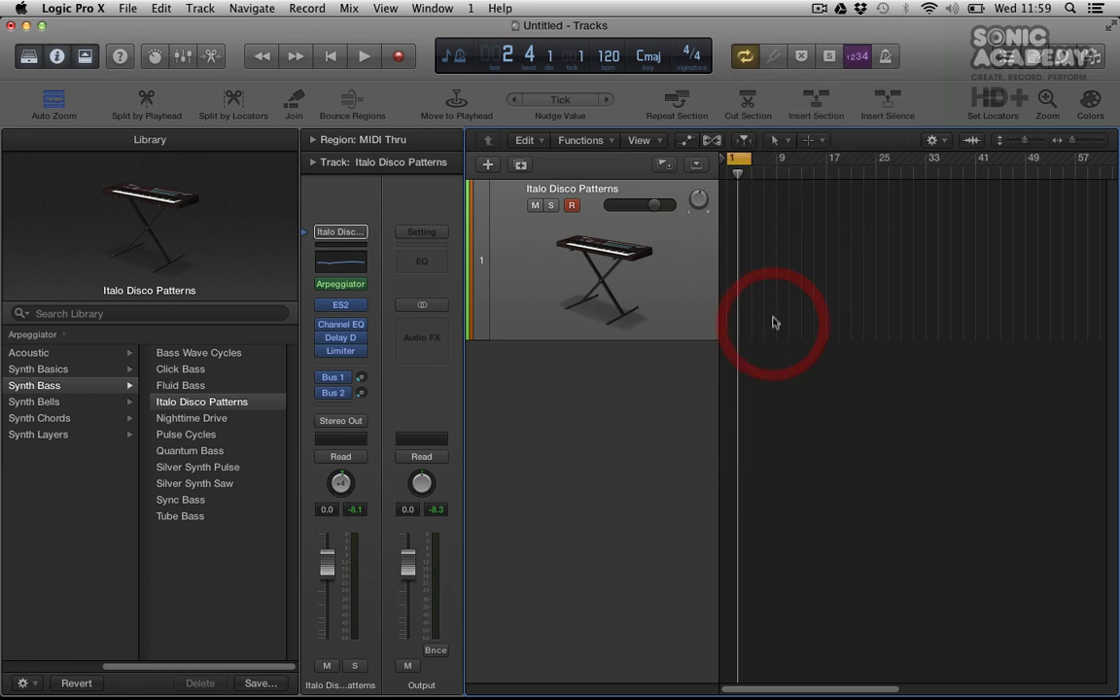
right_click(728, 250)
left_click(764, 317)
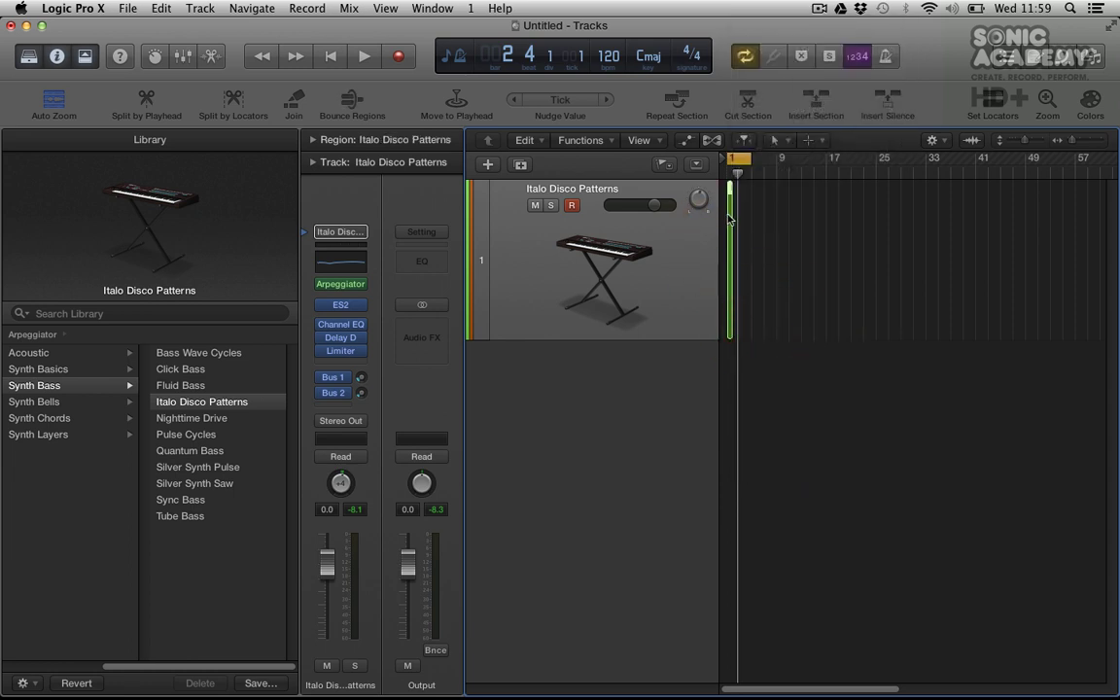
Color the one-bar region on the Italo Disco Patterns track bright magenta-pink and close the color palette.
left_click(729, 210)
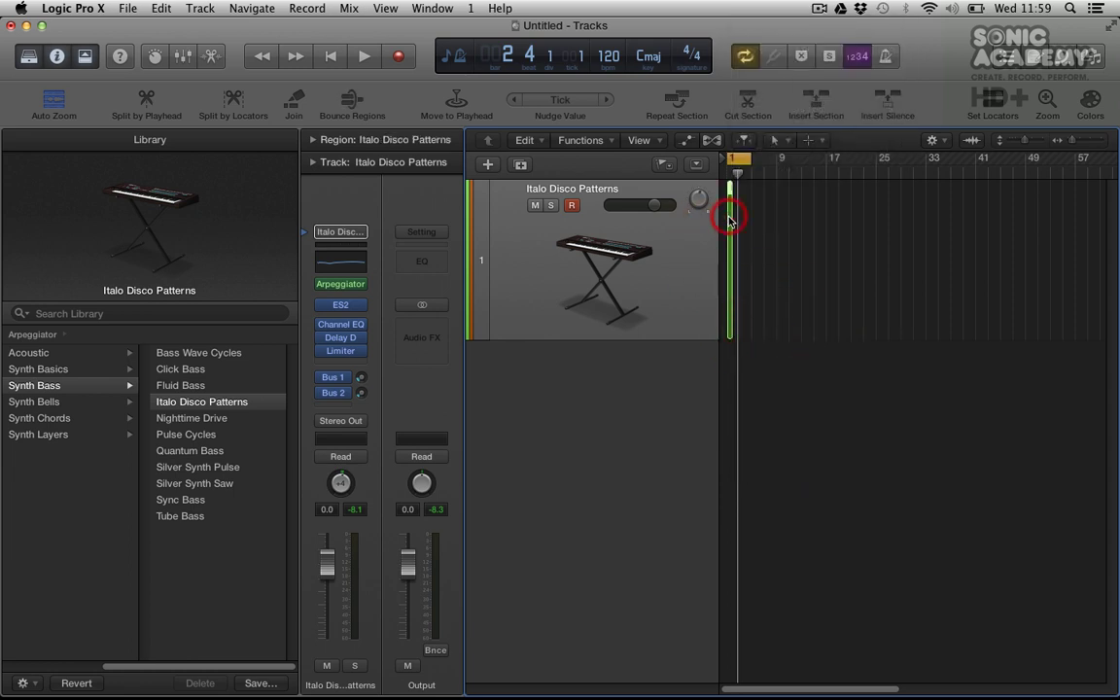
left_click(1088, 103)
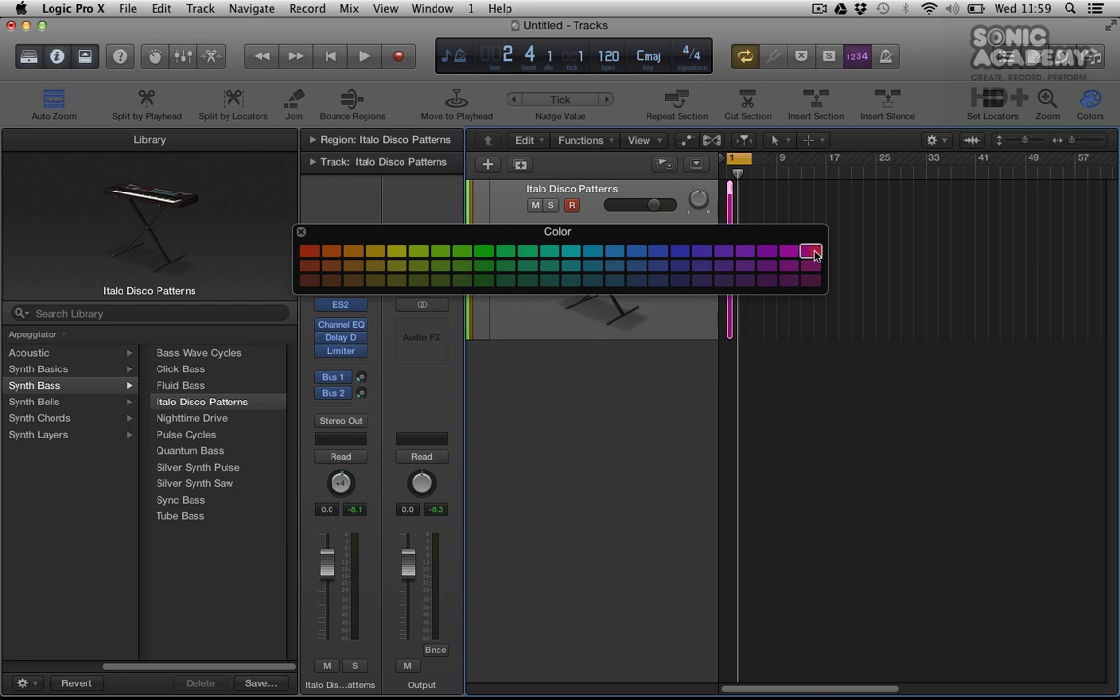
left_click(809, 250)
left_click(301, 231)
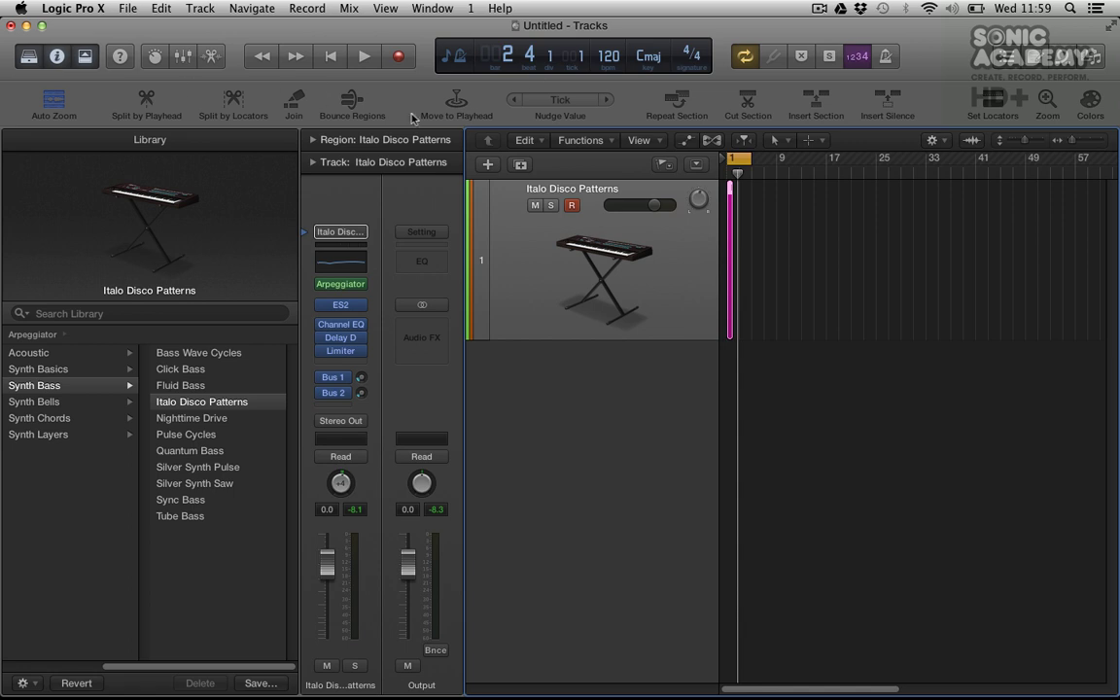
Show the Smart Controls, raise the Cutoff knob and view the change in the ES2 plug-in window.
left_click(155, 56)
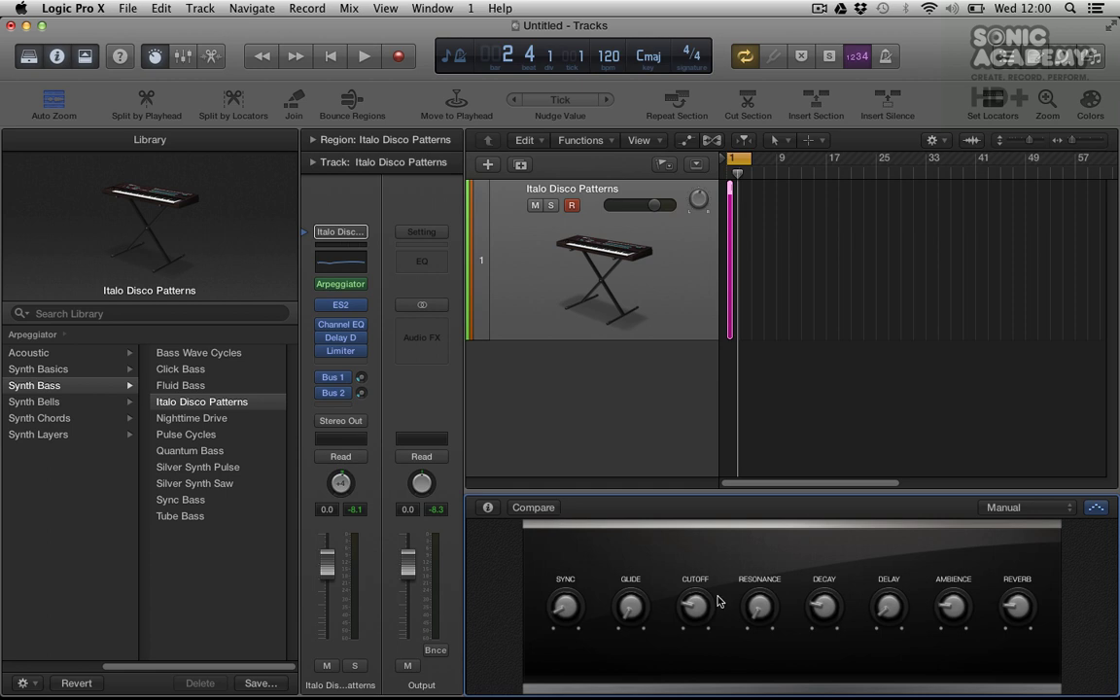
left_click_drag(694, 608, 684, 515)
left_click(340, 304)
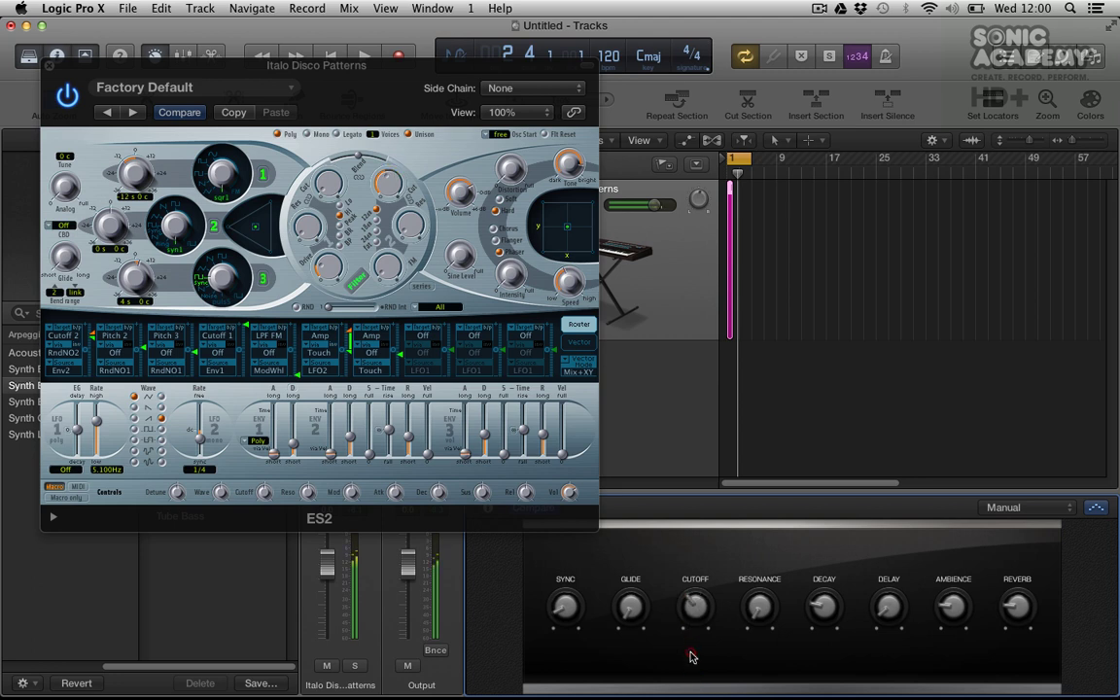
left_click(50, 67)
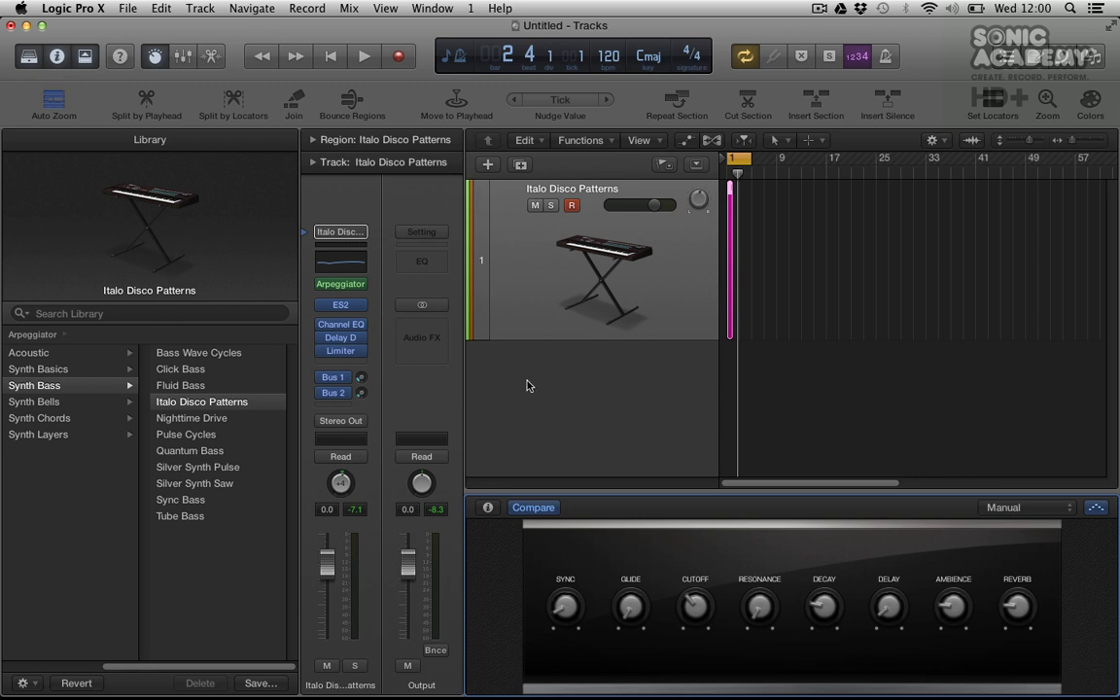
Reshape the sound with the Smart Controls by raising Glide, Resonance and Reverb and lowering Cutoff and Decay.
left_click(745, 428)
left_click_drag(703, 573, 769, 667)
left_click_drag(821, 607, 827, 642)
mouse_move(1017, 598)
left_mouse_down()
mouse_move(1000, 445)
mouse_move(1017, 607)
left_mouse_up()
left_click_drag(1023, 623, 910, 523)
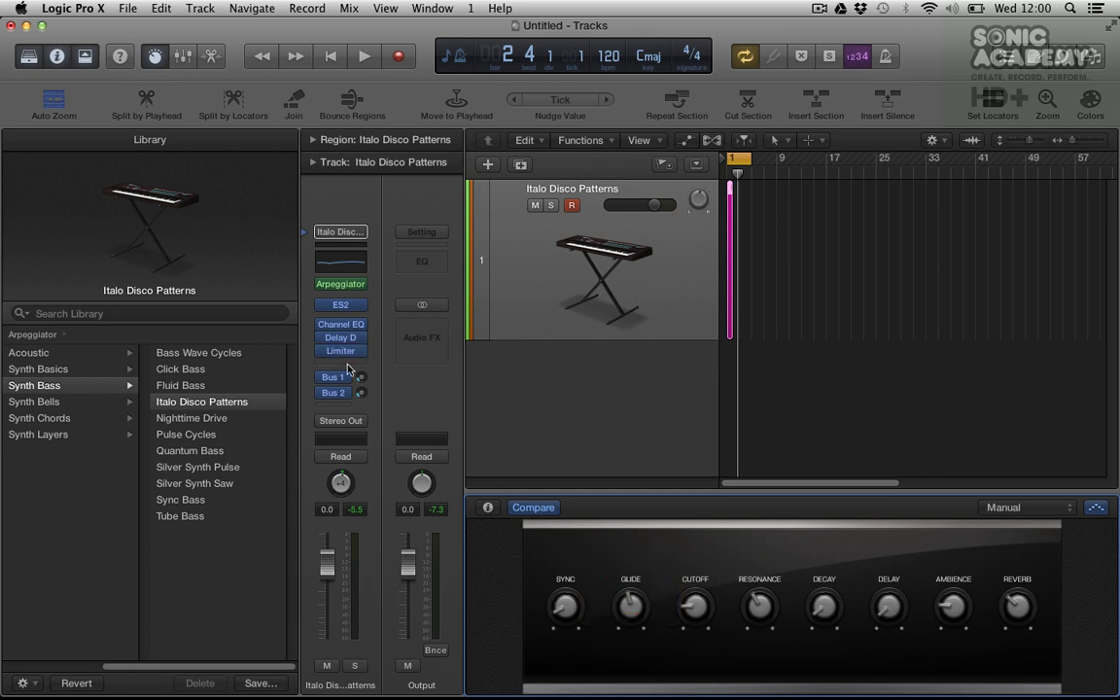
View the Glide knob's parameter mapping in the Smart Controls inspector and hide the Smart Controls.
mouse_move(343, 288)
left_click(488, 508)
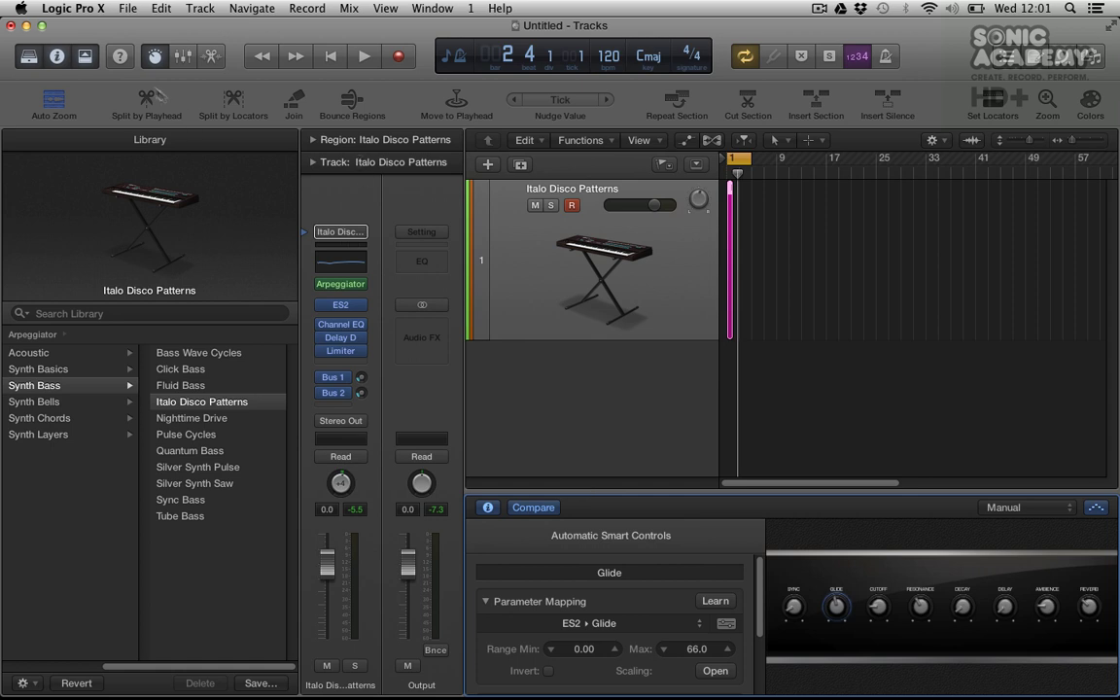
left_click(154, 58)
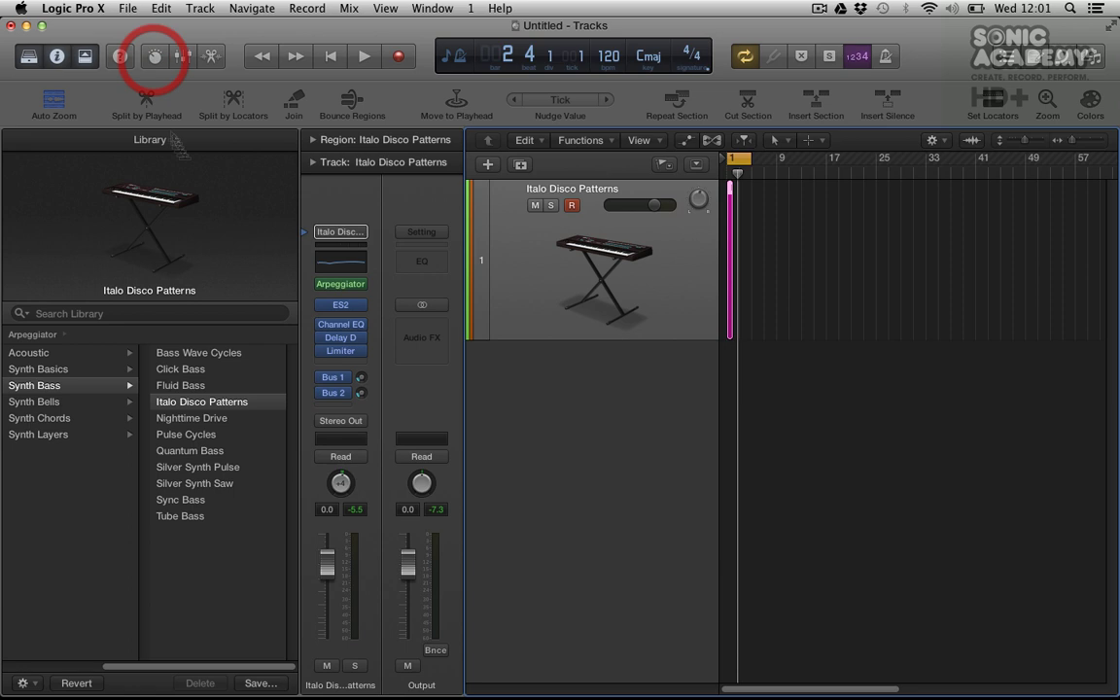
Open the track's ES2, Channel EQ and Arpeggiator plug-in windows and move them apart for viewing.
left_click(343, 303)
left_click_drag(355, 73, 754, 54)
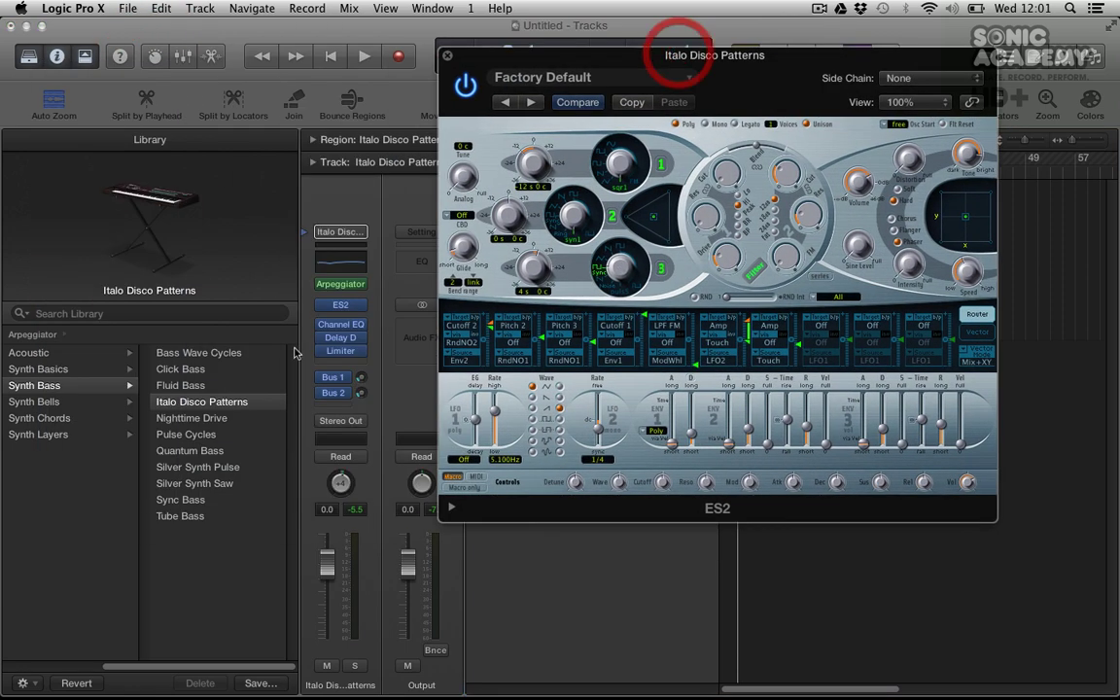
left_click(341, 324)
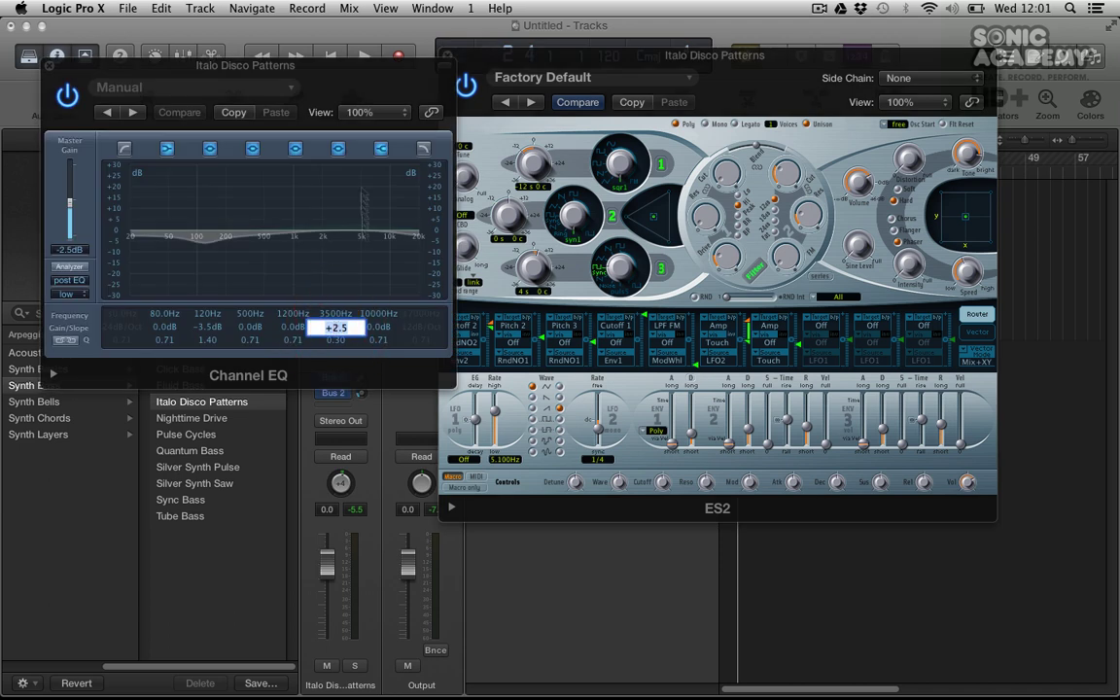
left_click_drag(271, 69, 371, 370)
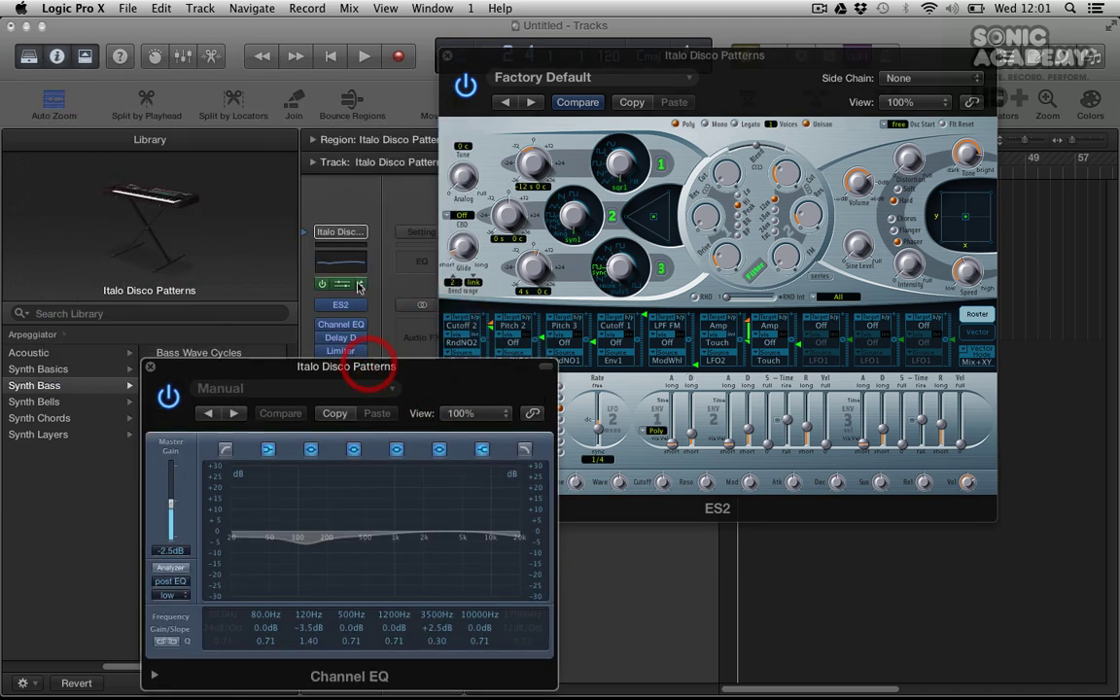
left_click(342, 284)
left_click(412, 315)
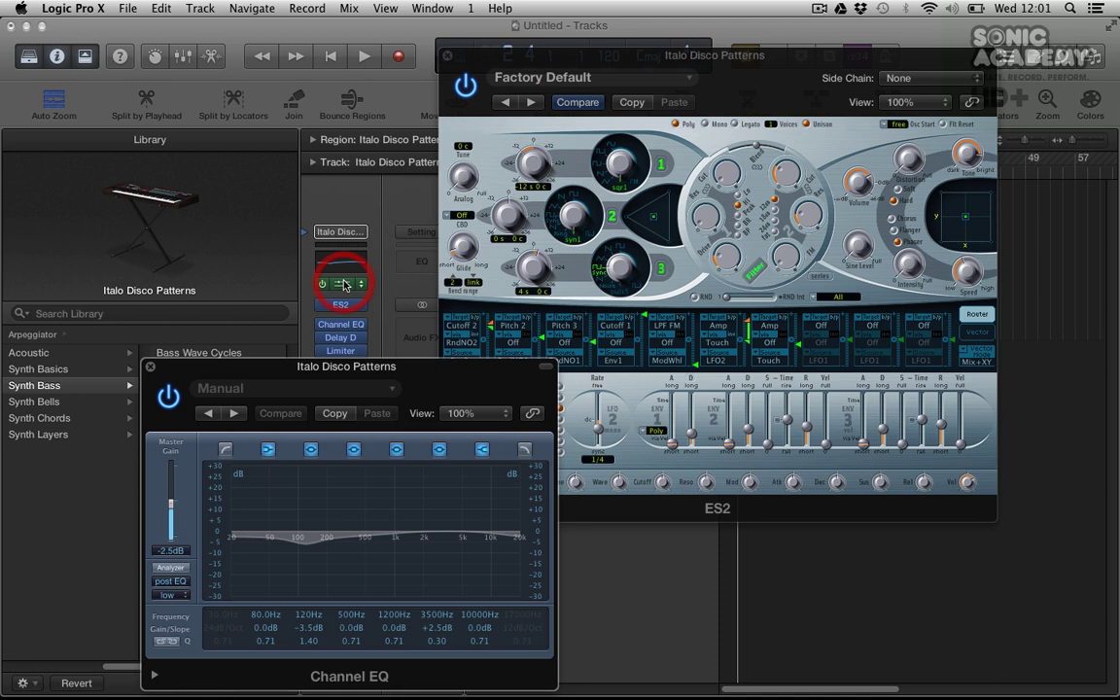
left_click(341, 282)
left_click_drag(301, 89, 297, 25)
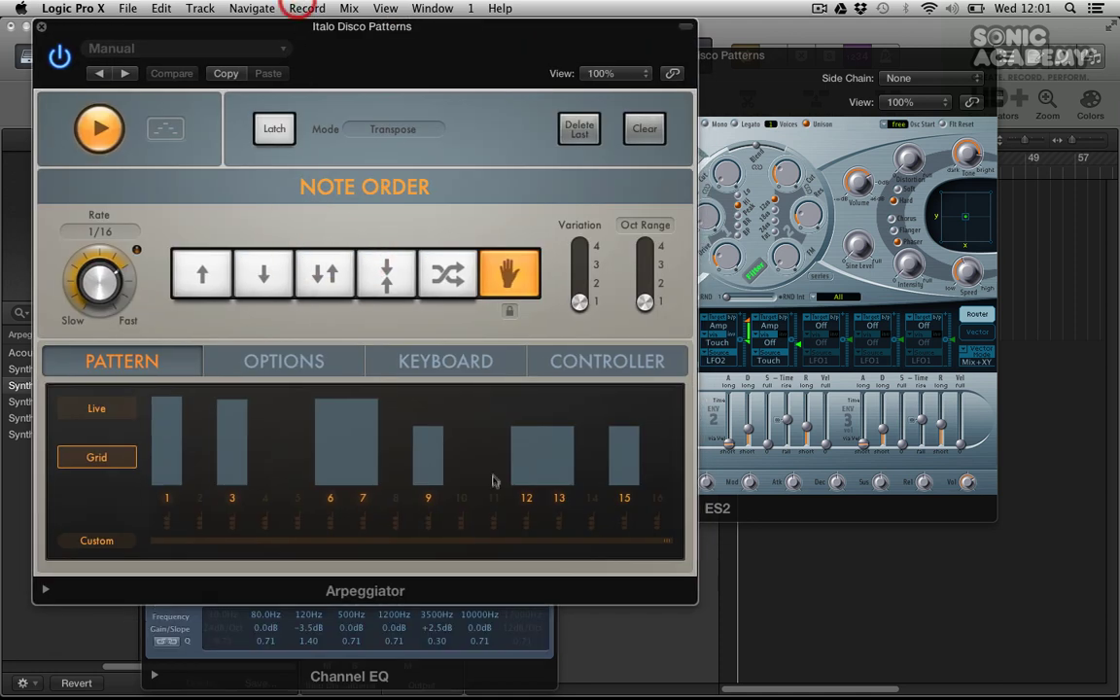
Bring the Channel EQ and ES2 windows forward and close all three open plug-in windows.
left_click(453, 622)
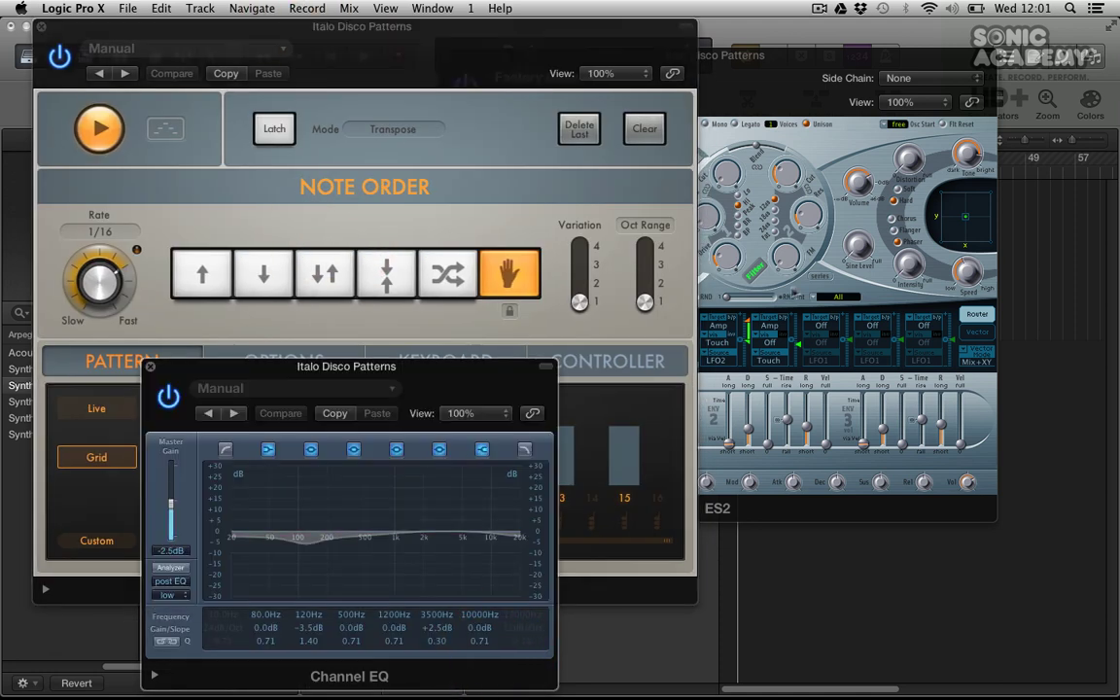
left_click(800, 275)
left_click(448, 55)
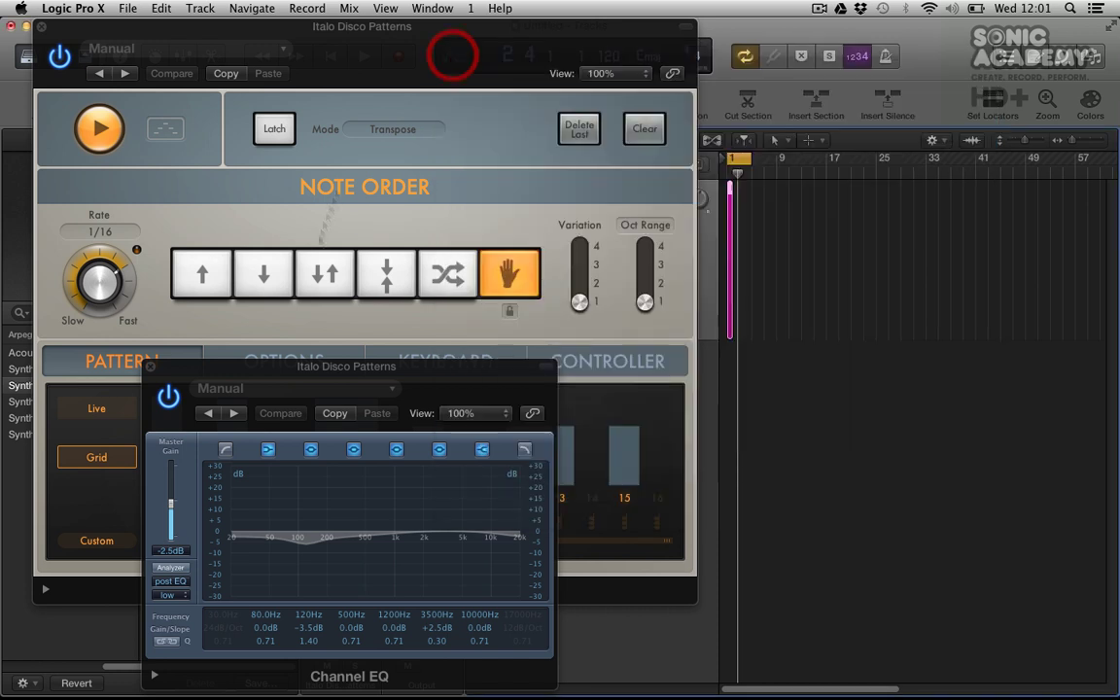
left_click(153, 371)
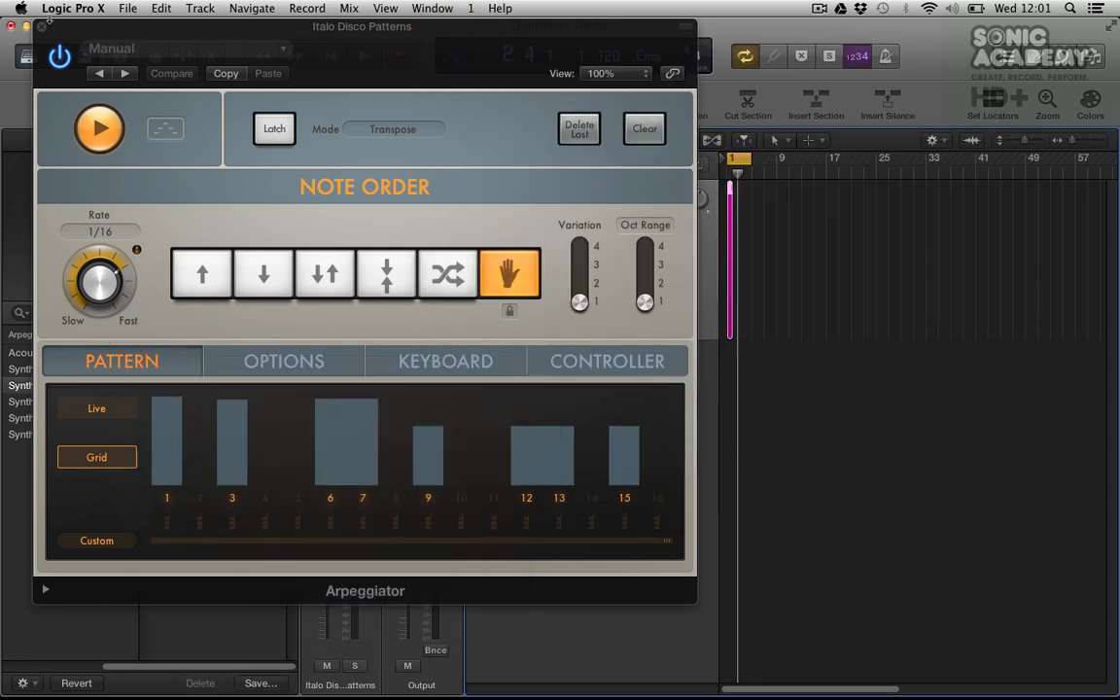
left_click(41, 26)
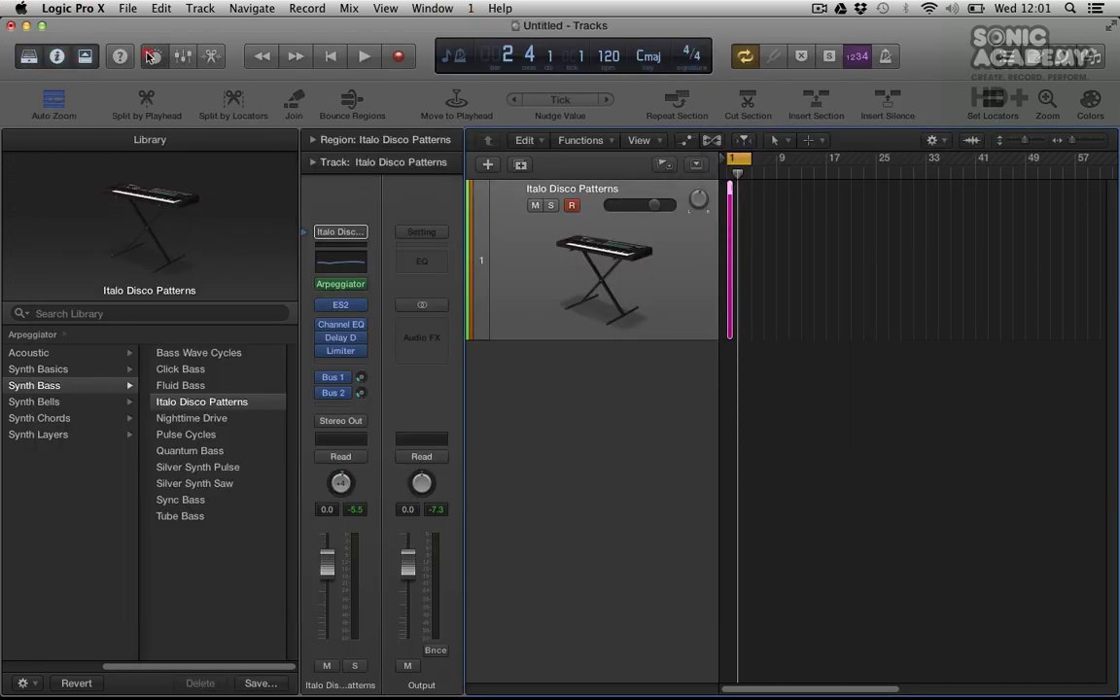
Show the mixer beneath the tracks area and enlarge its pane to view the effects and sends.
left_click(178, 57)
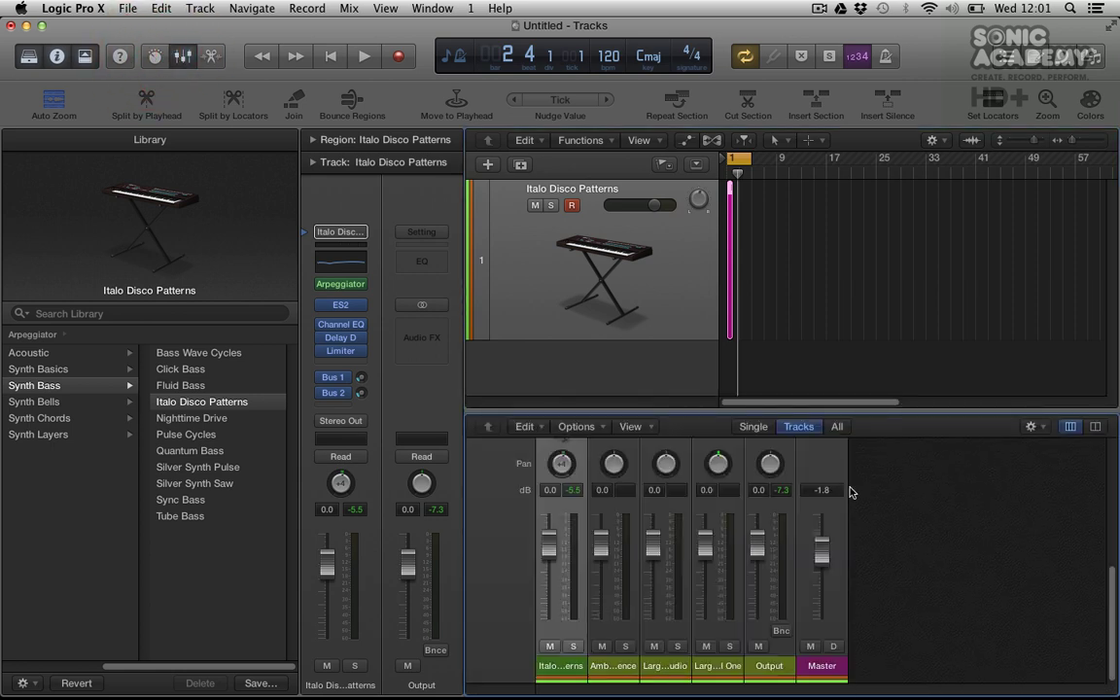
left_click_drag(820, 413, 808, 322)
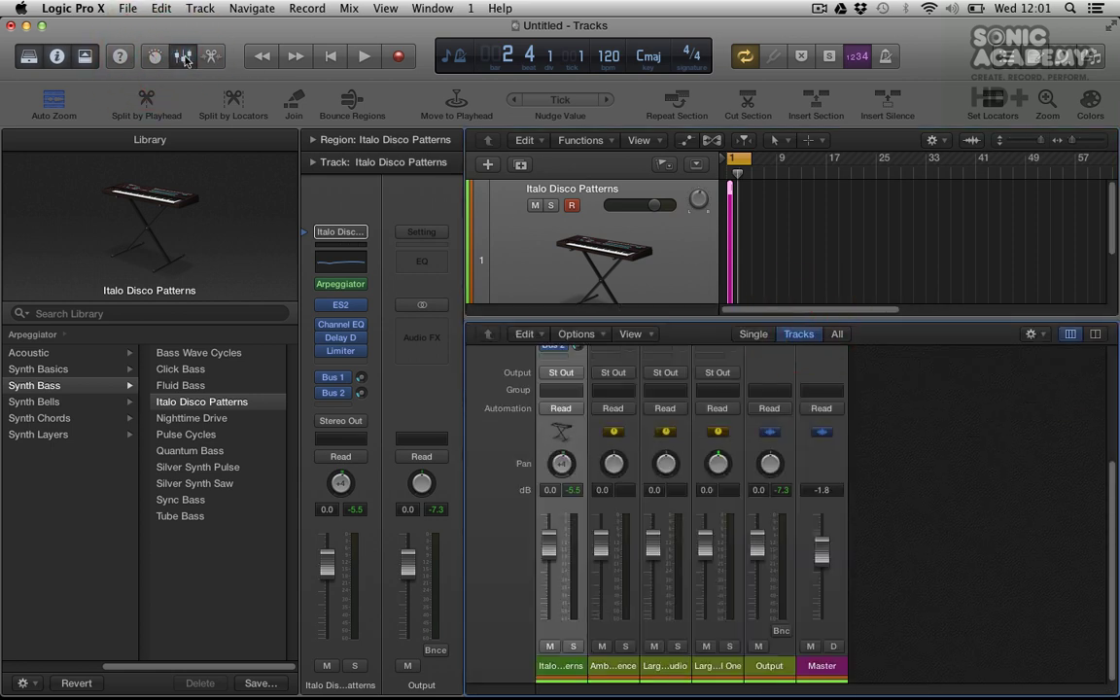
scroll(676, 394, "up", 3)
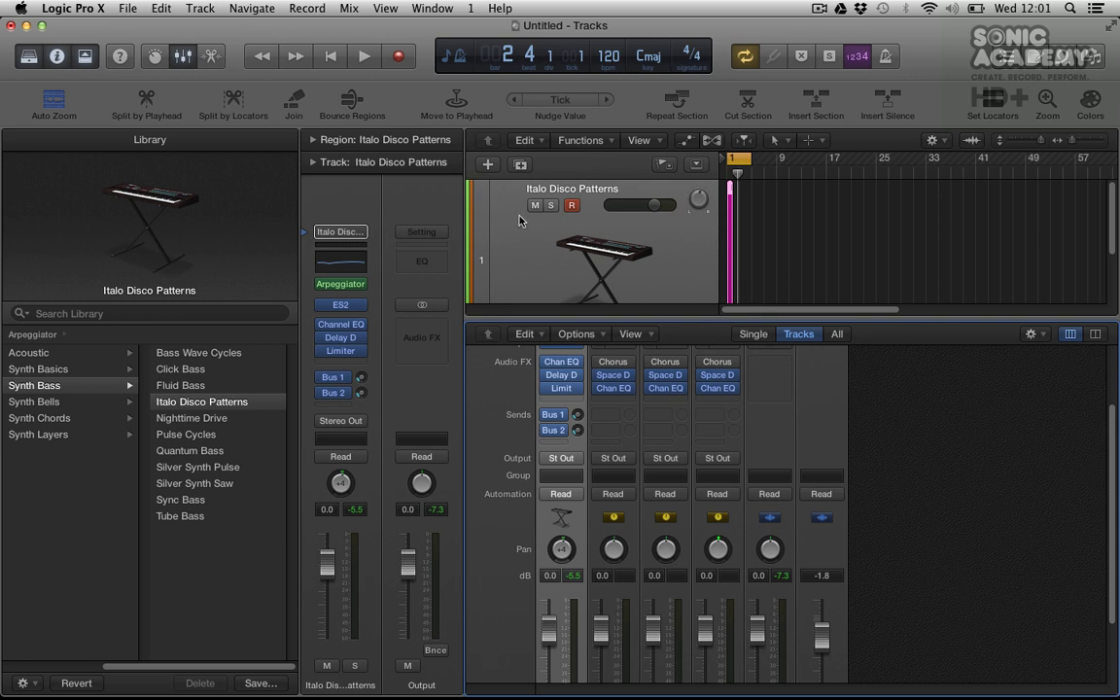
View the Italo Disco Patterns track's Bus 1 aux strip in the inspector and return to the Stereo Out strip.
left_click(573, 222)
left_click(536, 238)
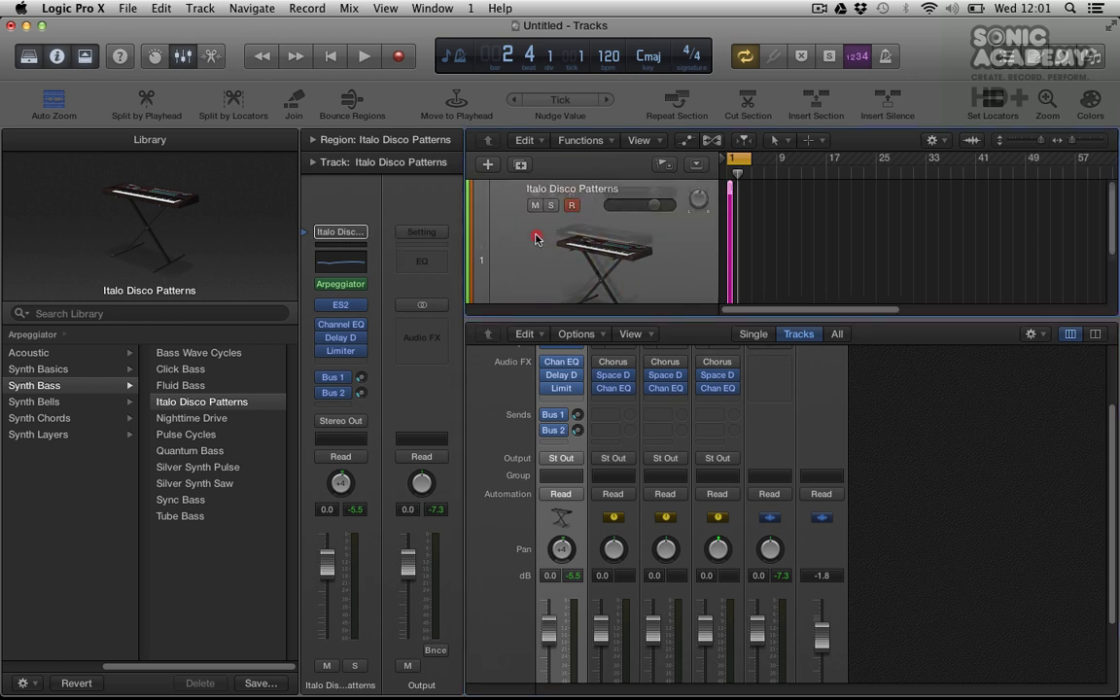
left_click_drag(535, 238, 399, 217)
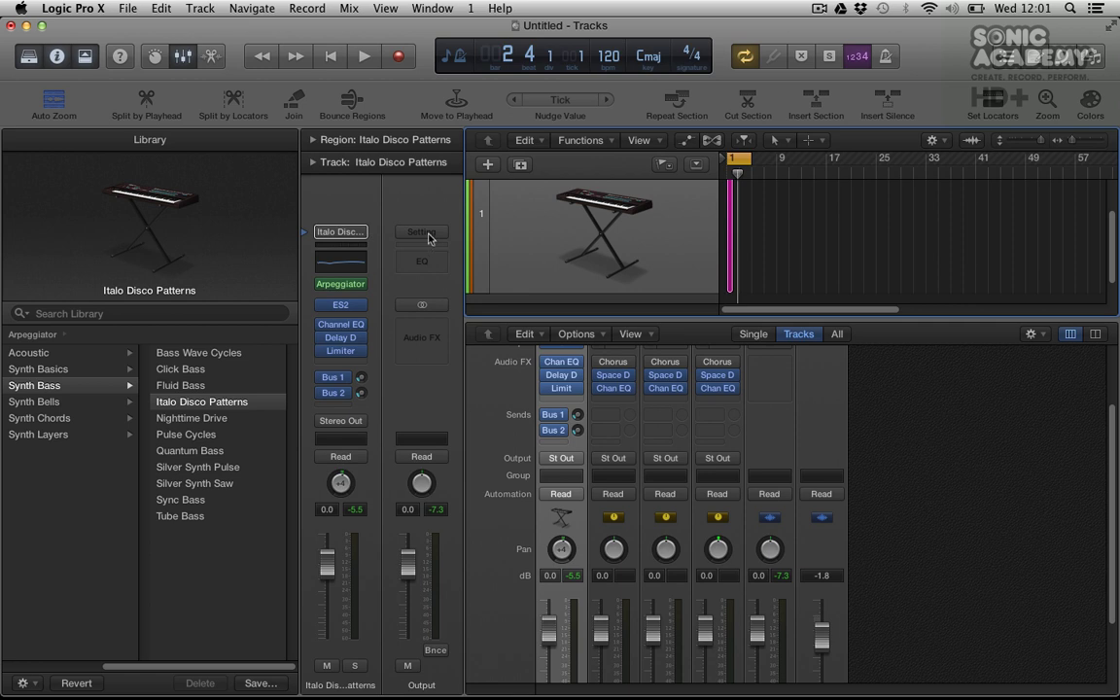
left_click(331, 377)
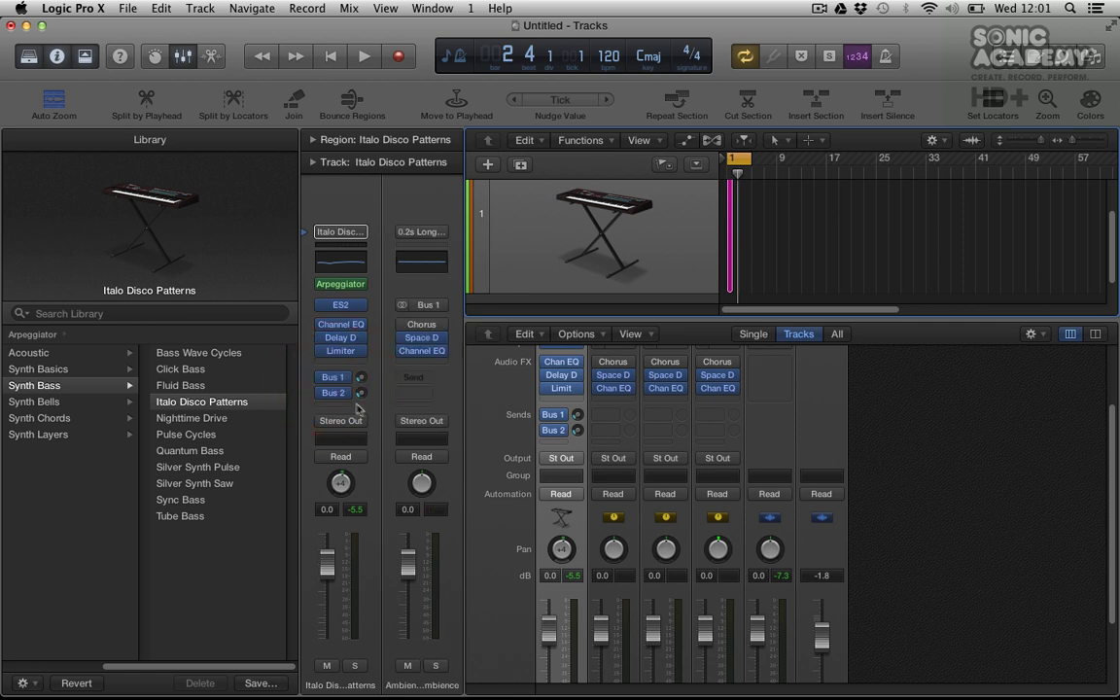
left_click(341, 424)
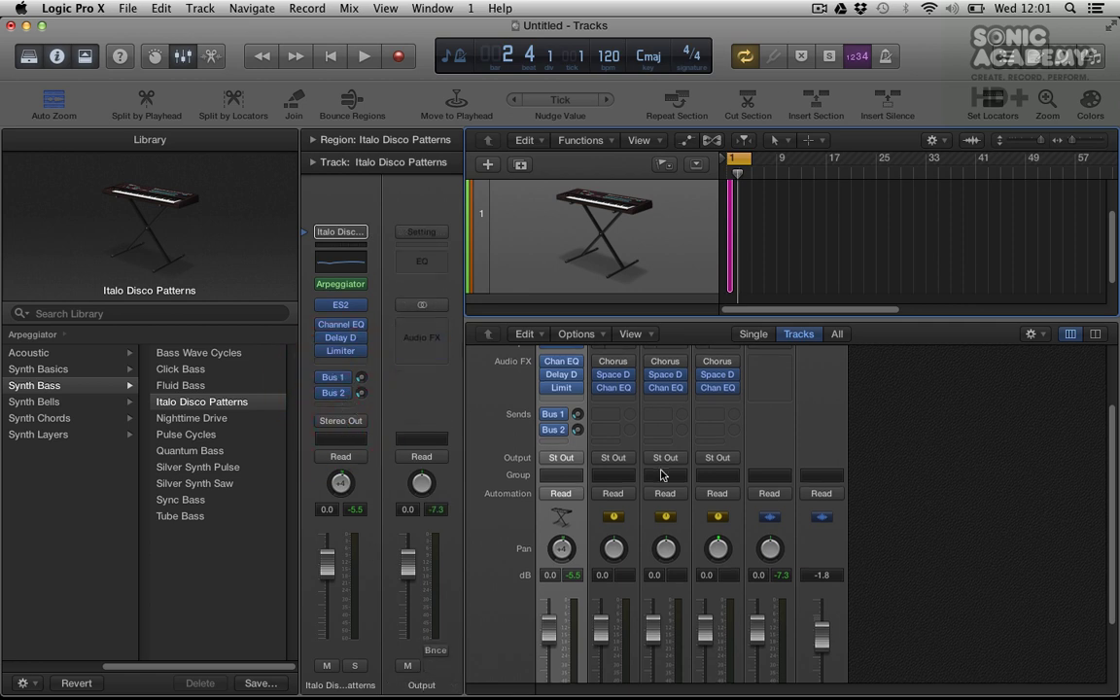
Extend the mixer over the tracks area and hide the inspector, library and toolbar.
scroll(651, 583, "down", 3)
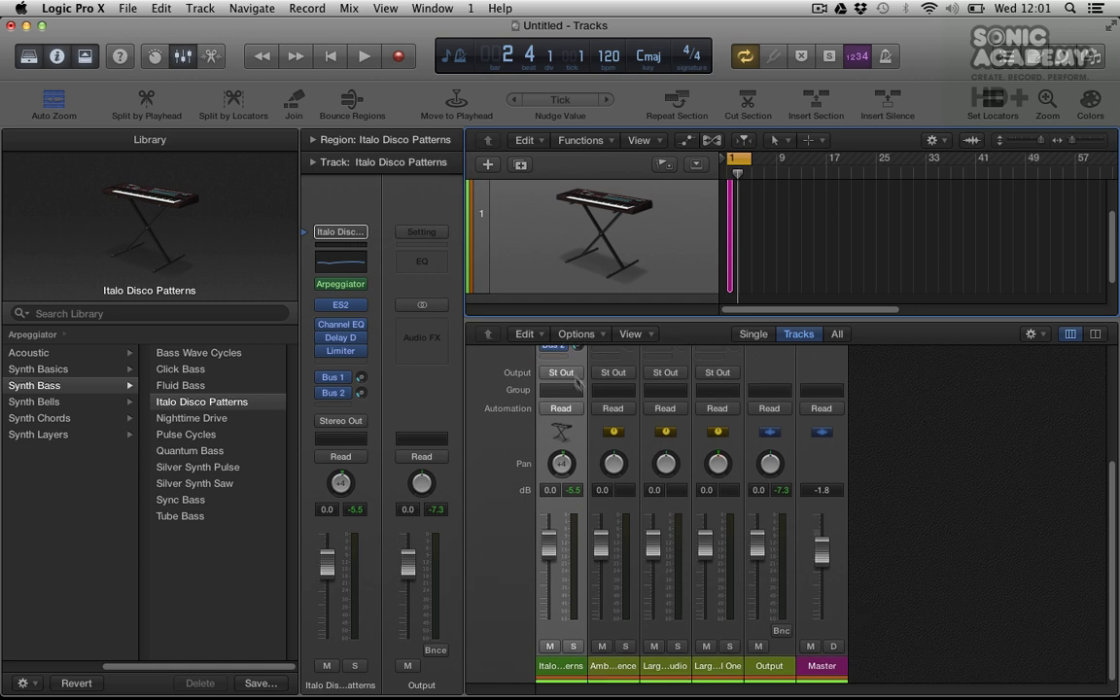
left_click_drag(682, 319, 664, 187)
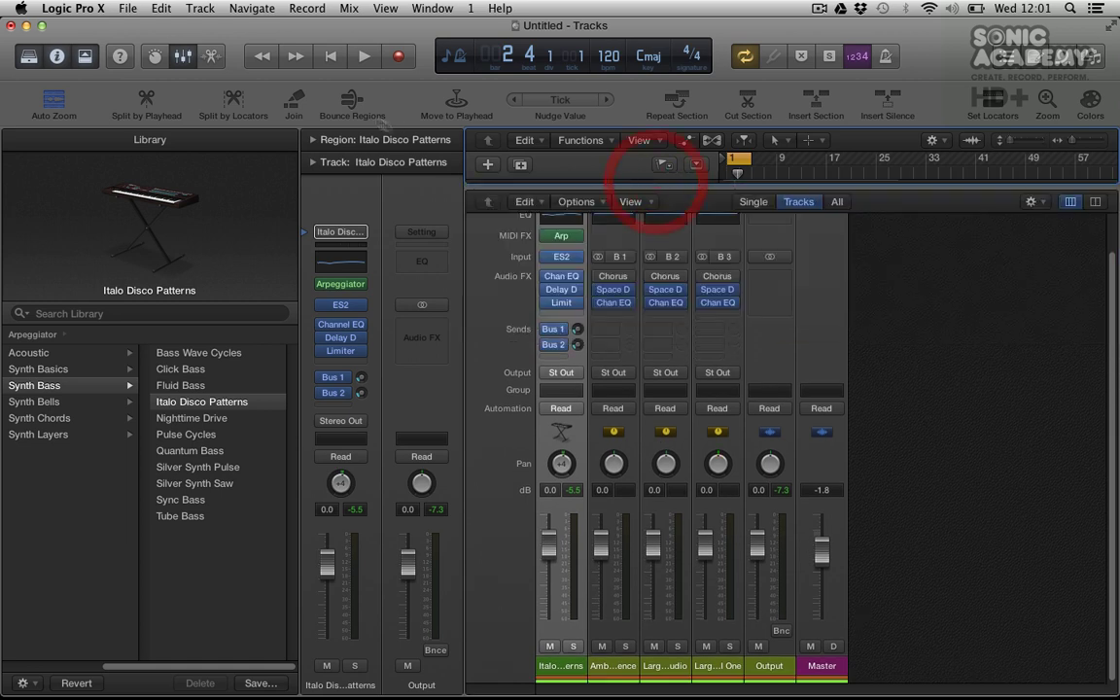
left_click(58, 57)
left_click(29, 57)
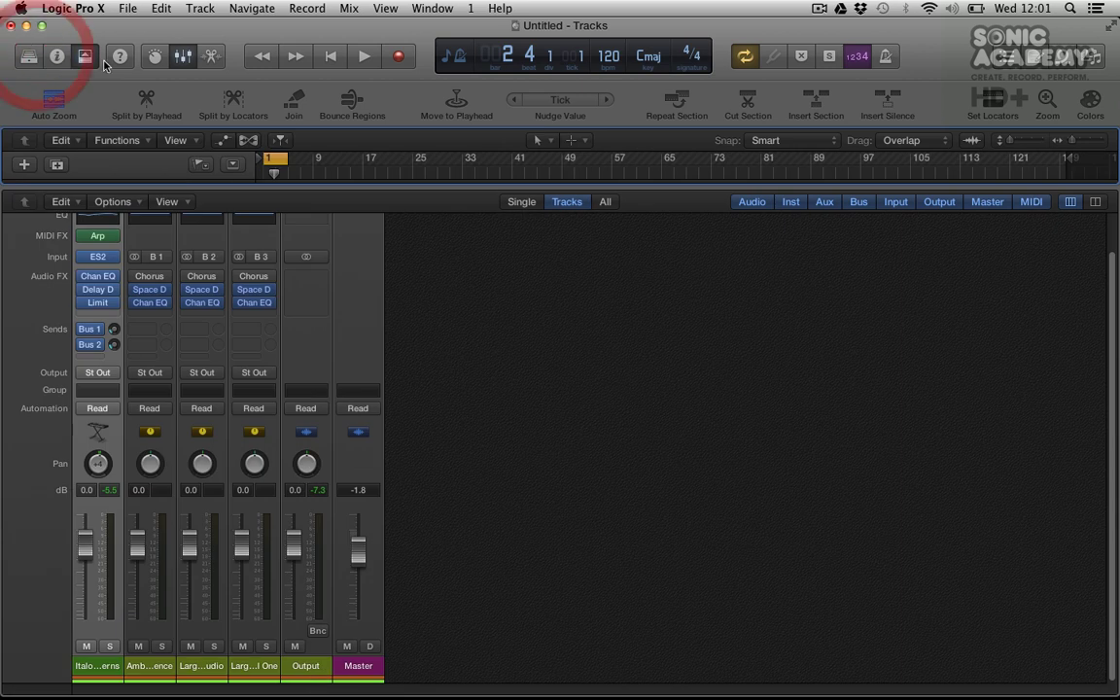
left_click(85, 56)
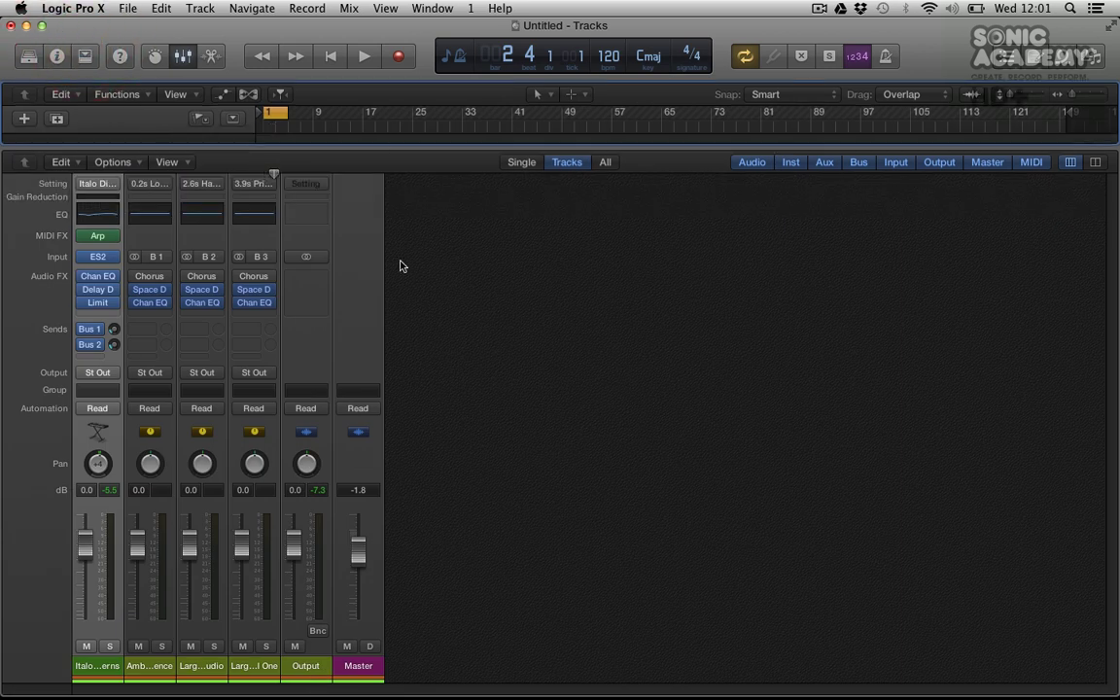
Solo the Large Room Hansa Studio aux channel and raise the track's Bus 2 send to about -3.2 dB.
left_click(215, 646)
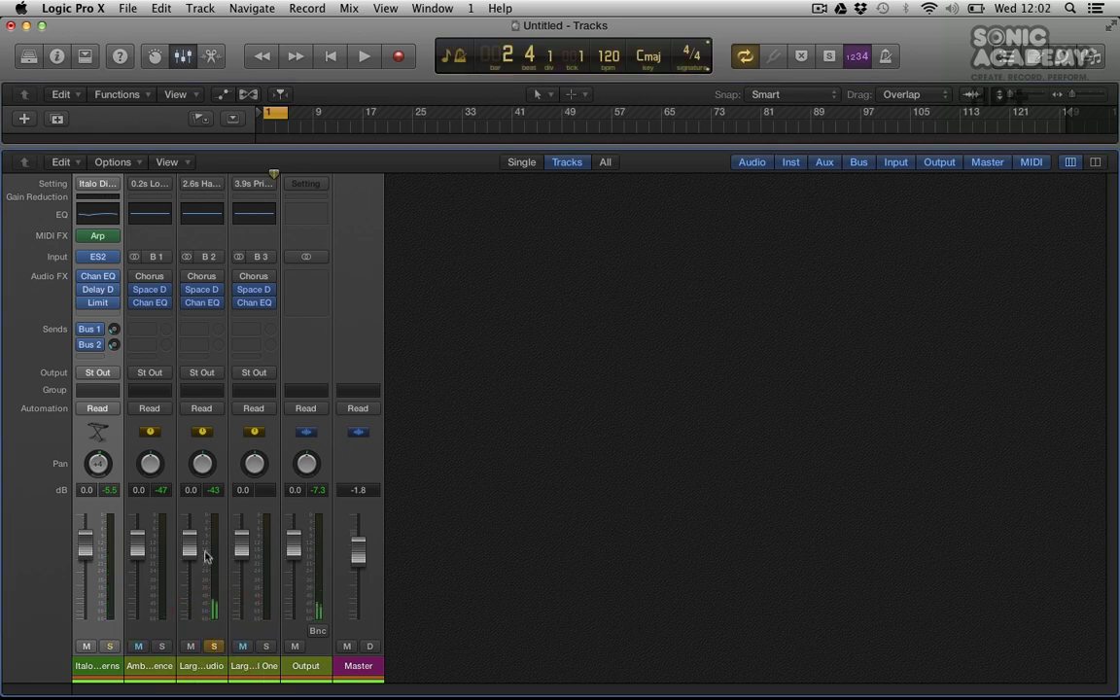
left_click_drag(112, 346, 120, 237)
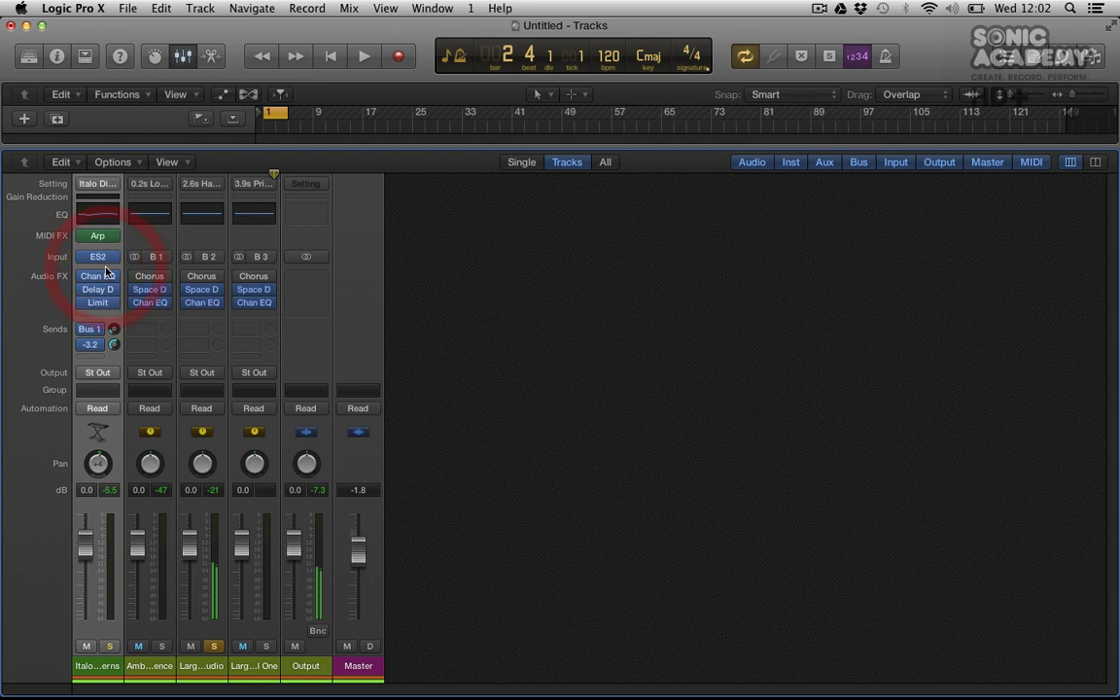
Load the 05.1s Shimmering Plate preset in Space Designer on the Large Room aux channel.
left_click(203, 290)
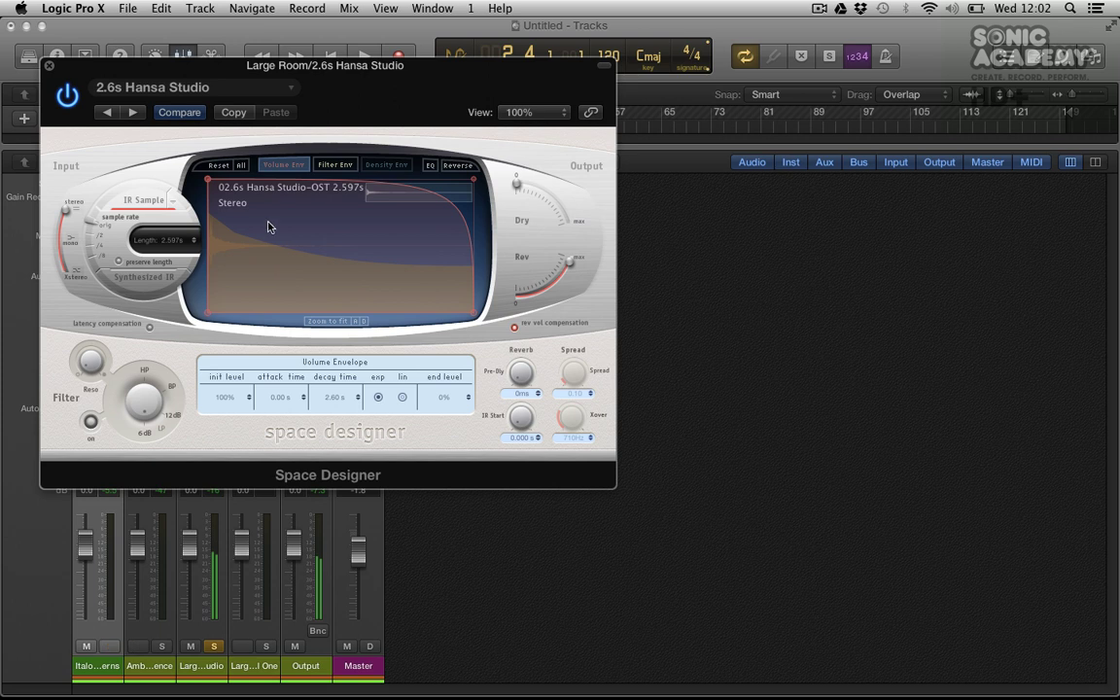
left_click(211, 84)
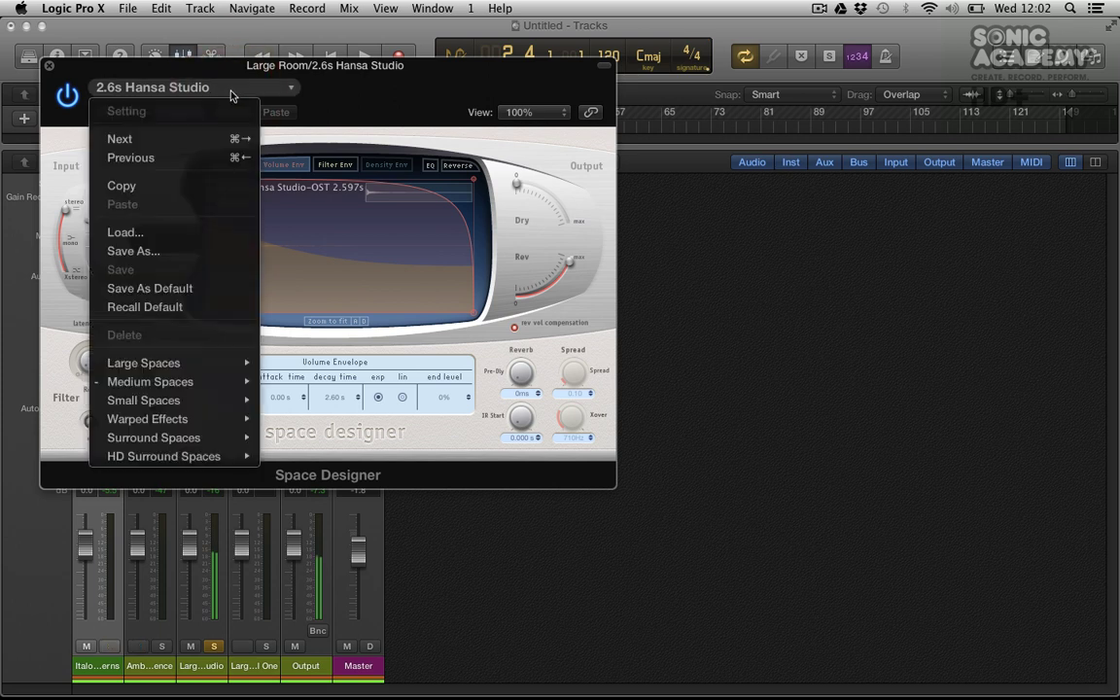
mouse_move(218, 370)
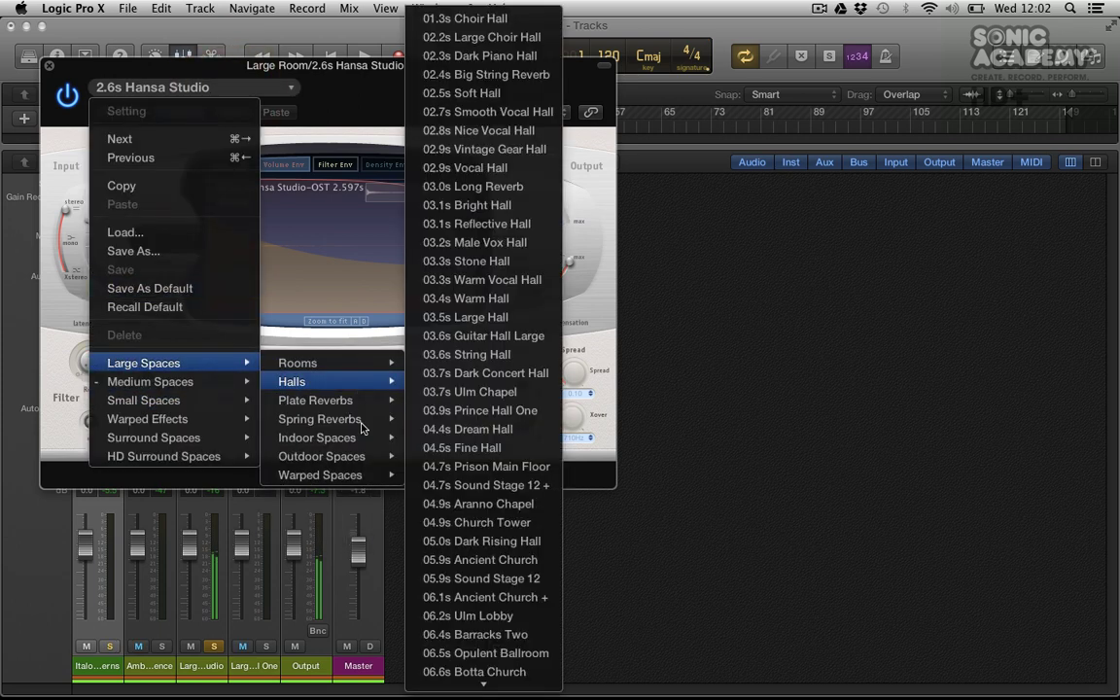
mouse_move(364, 419)
mouse_move(330, 401)
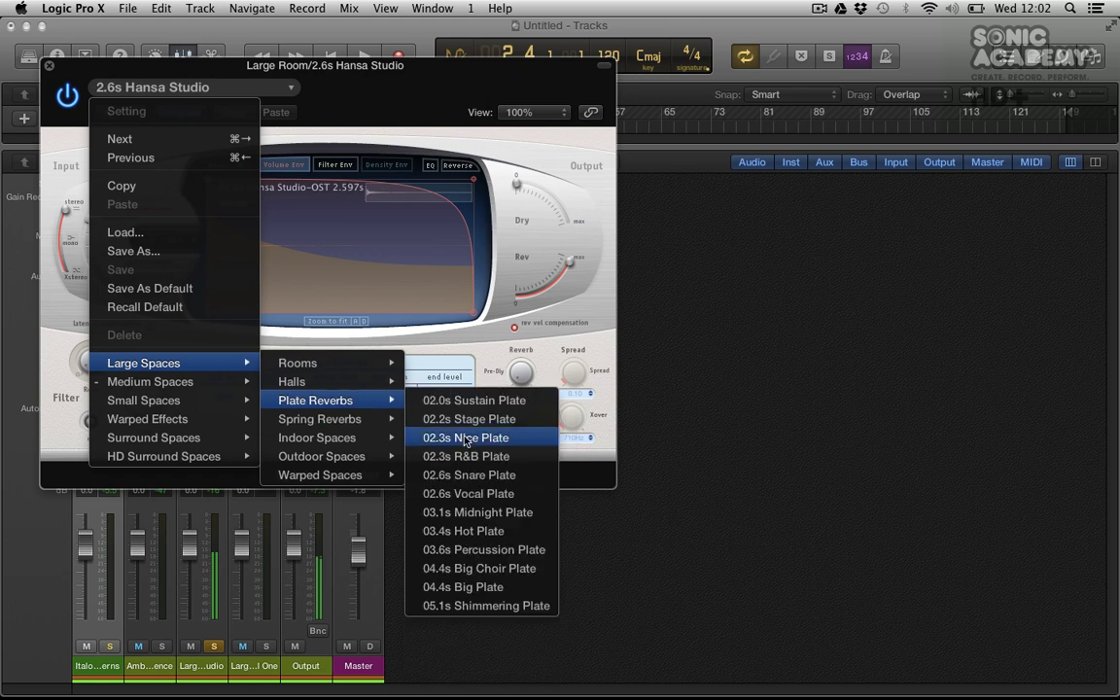
left_click(472, 607)
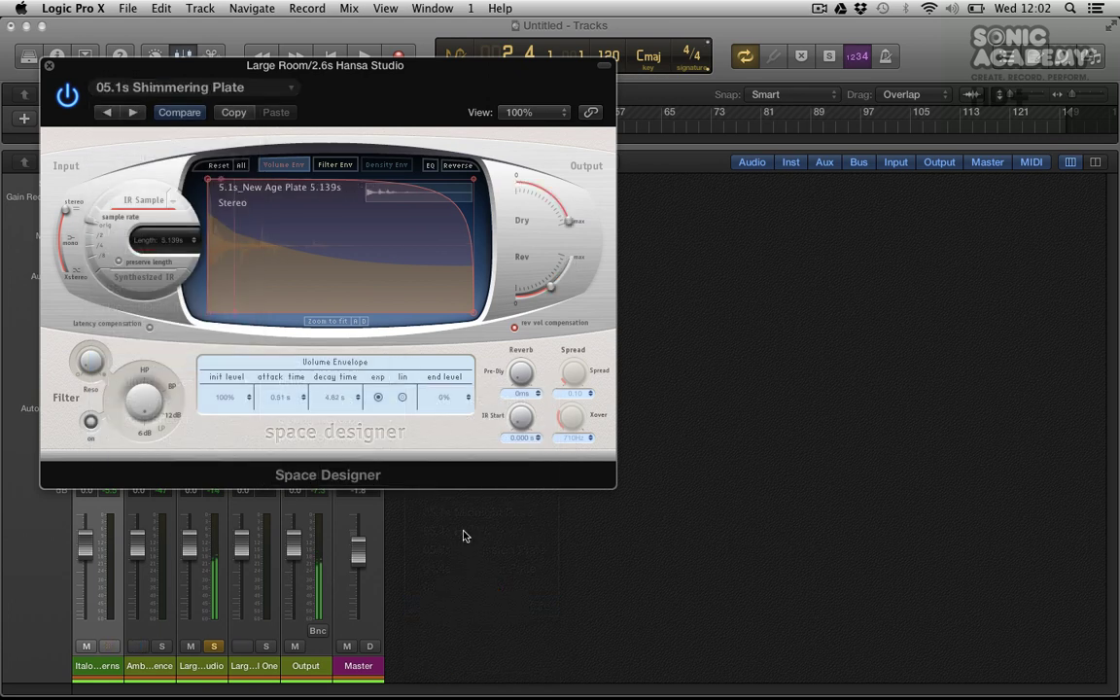
Unsolo the Large Room aux, lower its fader to -3.6 dB, and close the Space Designer window.
left_click_drag(350, 66, 705, 29)
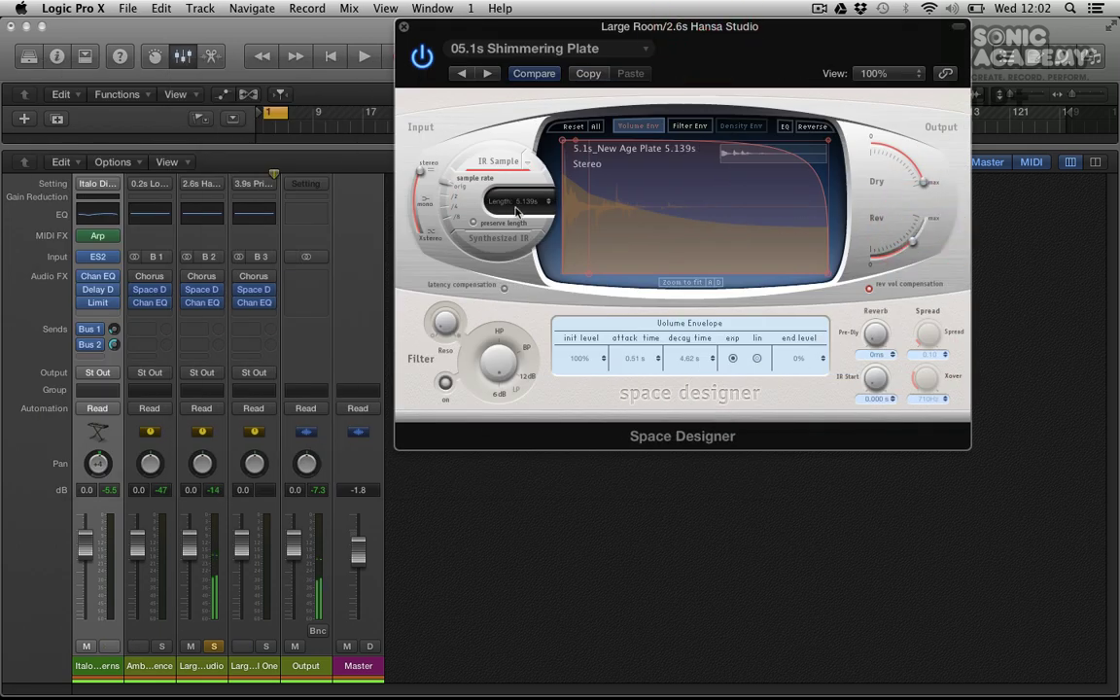
left_click(207, 645)
left_click_drag(190, 545, 190, 557)
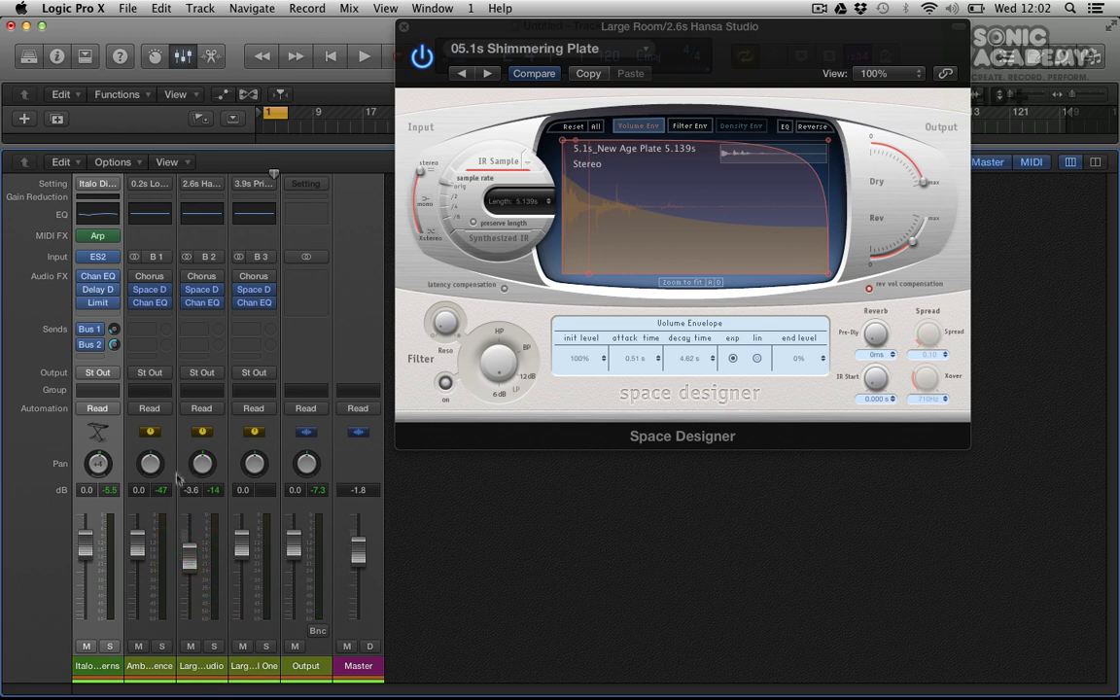
left_click(404, 27)
Replace the mixer with the Piano Roll editor and enlarge its pane beneath the tracks area.
left_click_drag(319, 147, 322, 390)
left_click(212, 56)
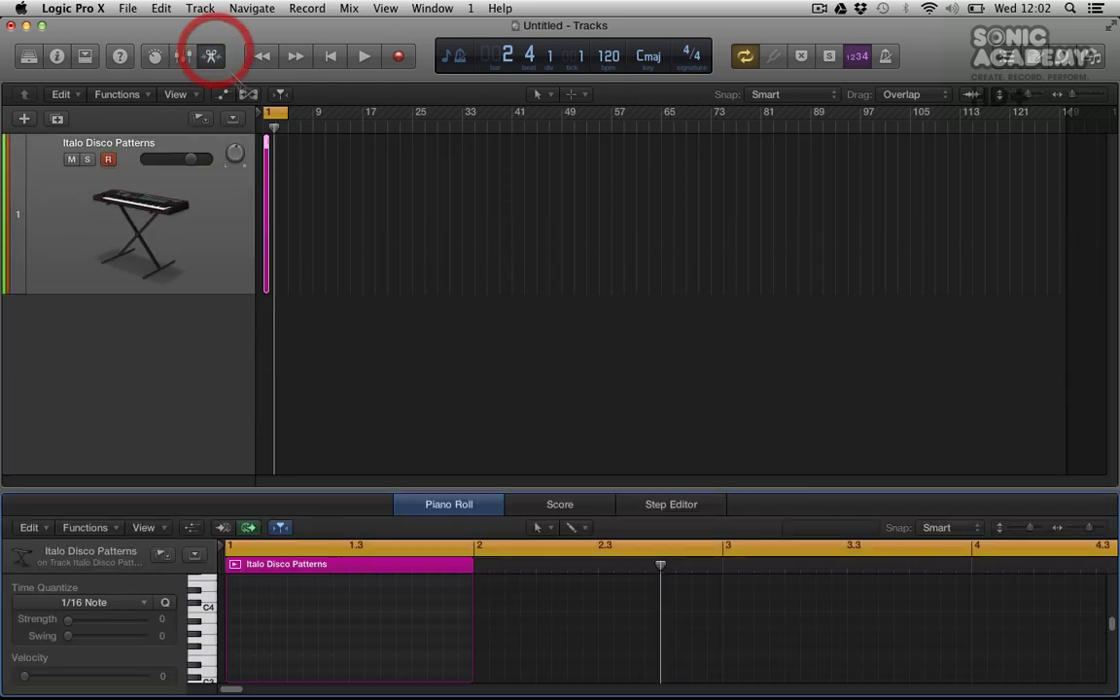
left_click_drag(599, 488, 600, 310)
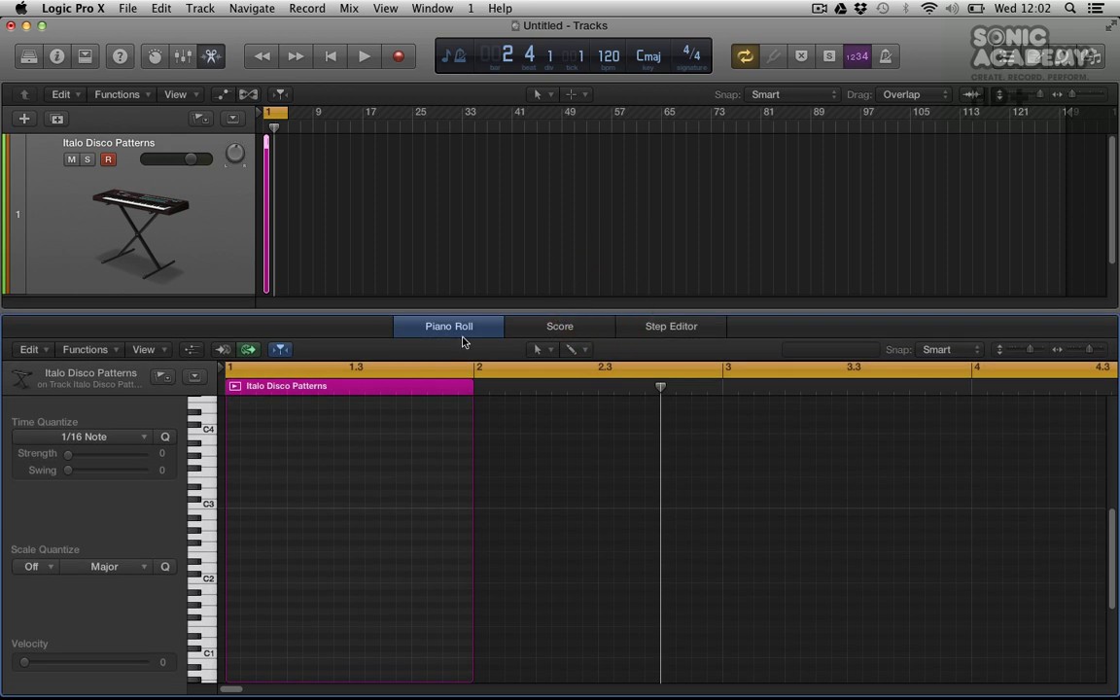
Delete the existing Italo Disco Patterns region and record four descending notes, one per bar, over the four-bar cycle.
left_click(255, 194)
key("Delete")
key("r")
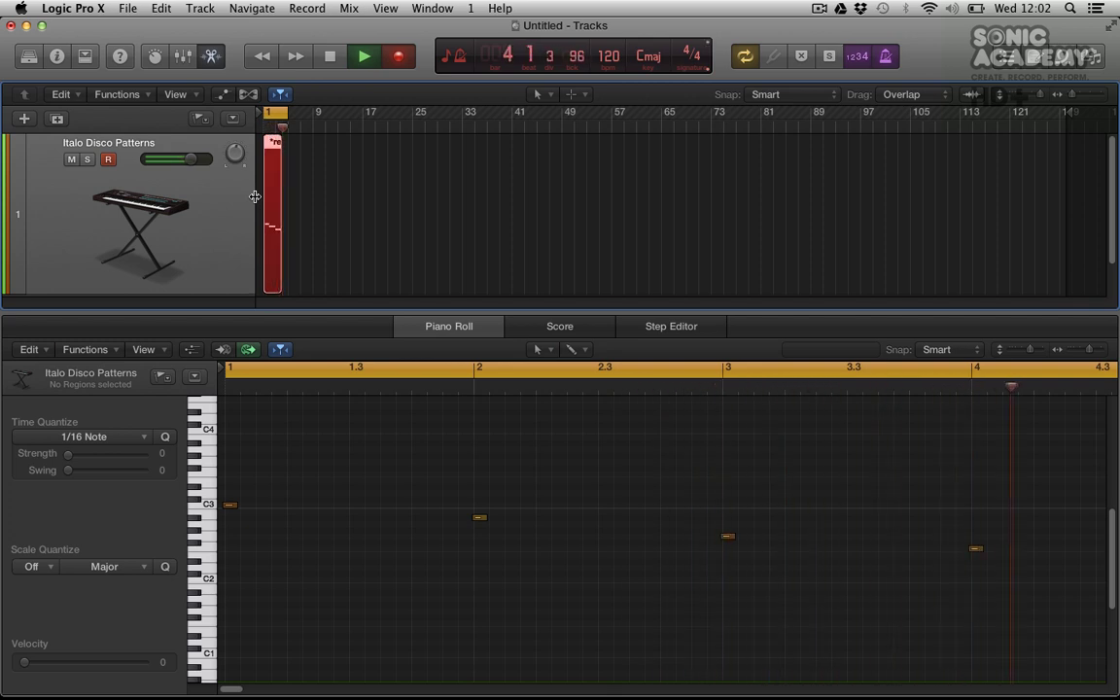
key("space")
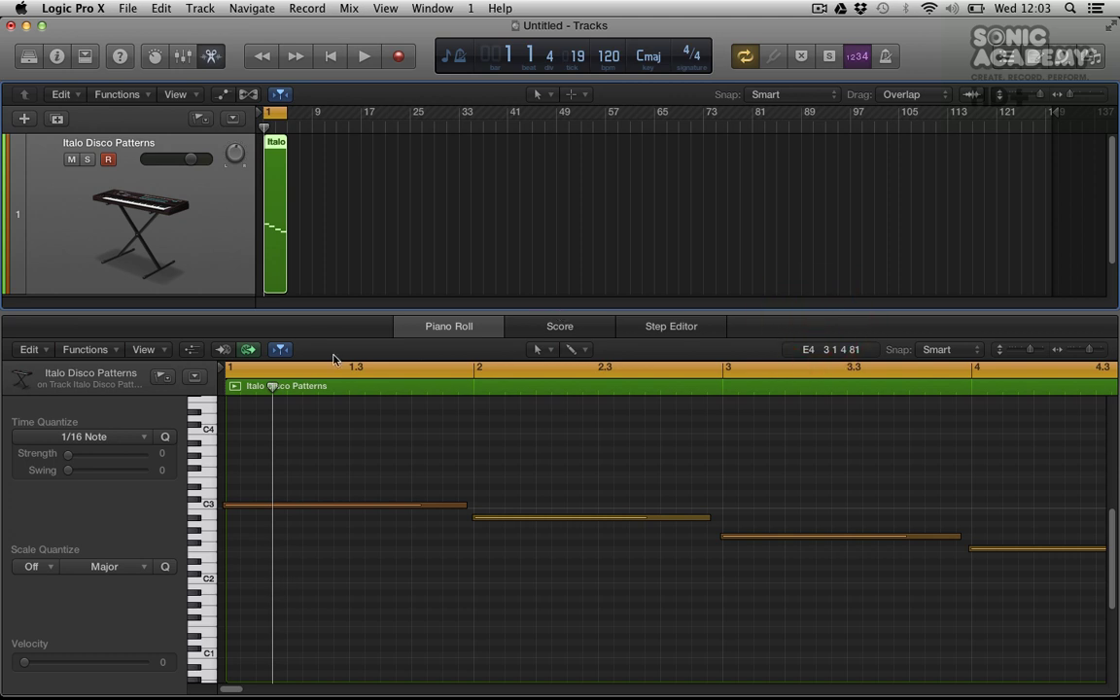
Fit the recorded region in the Piano Roll and quantize all four notes to 1/16 Note.
left_click(98, 417)
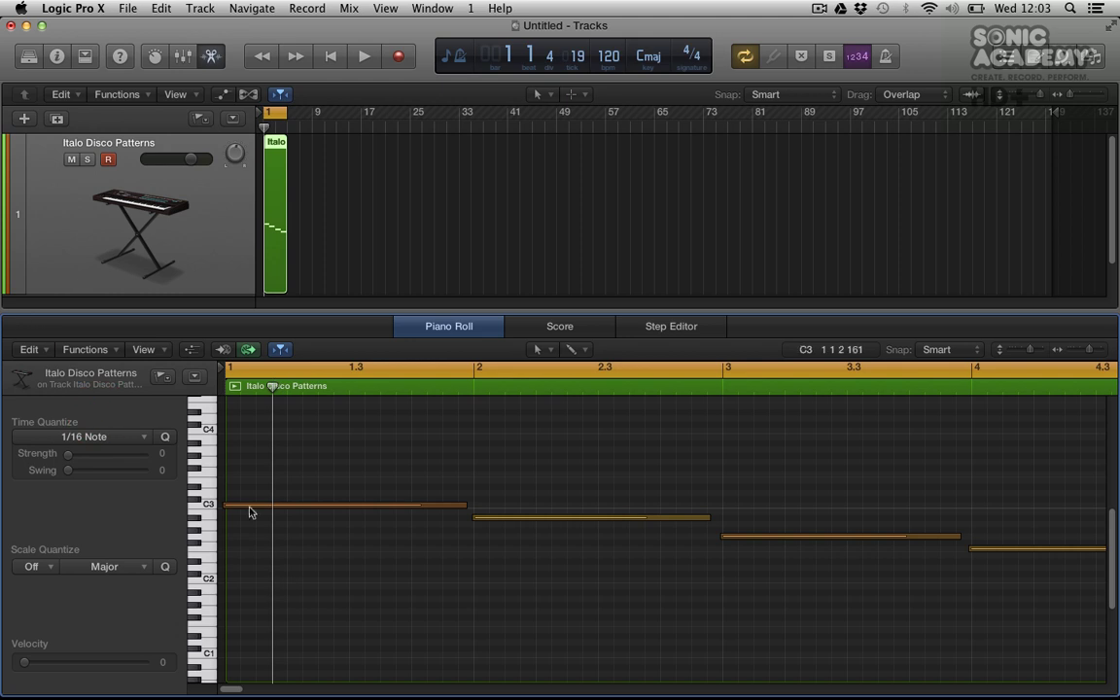
key("super+Left")
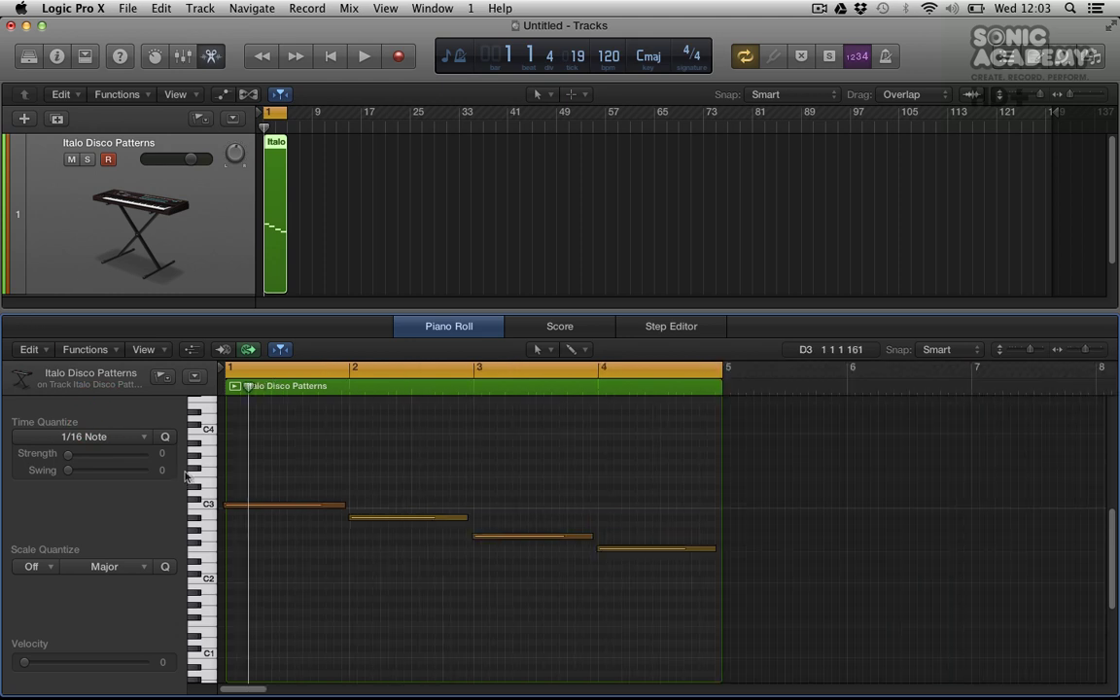
scroll(695, 467, "down", 1)
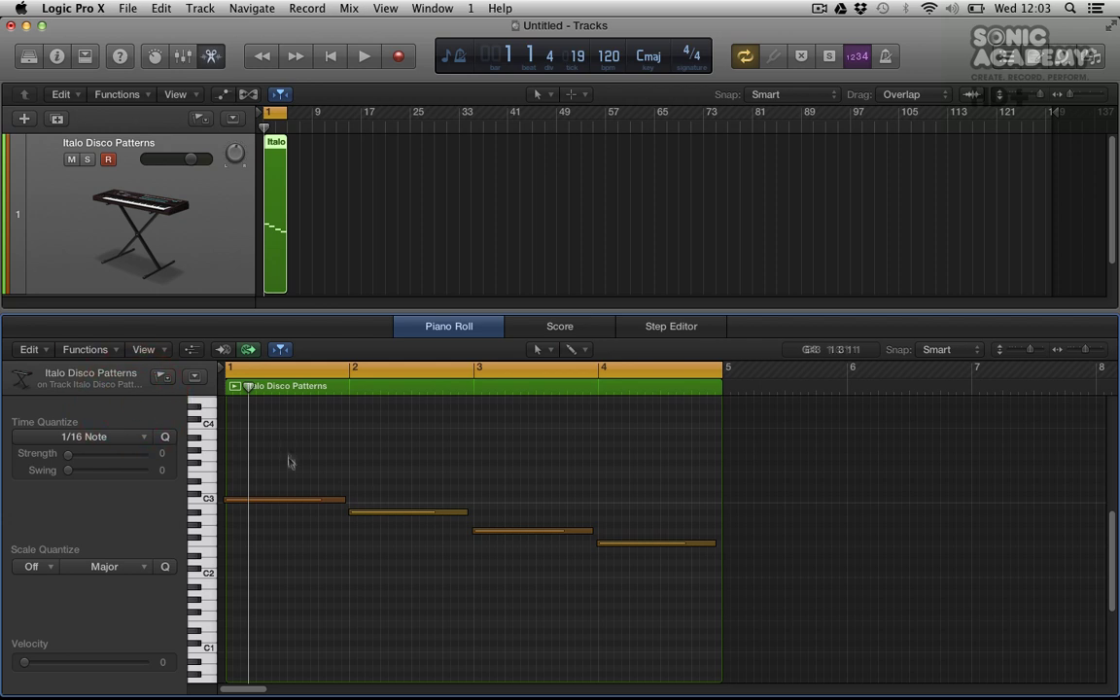
left_click_drag(301, 463, 635, 565)
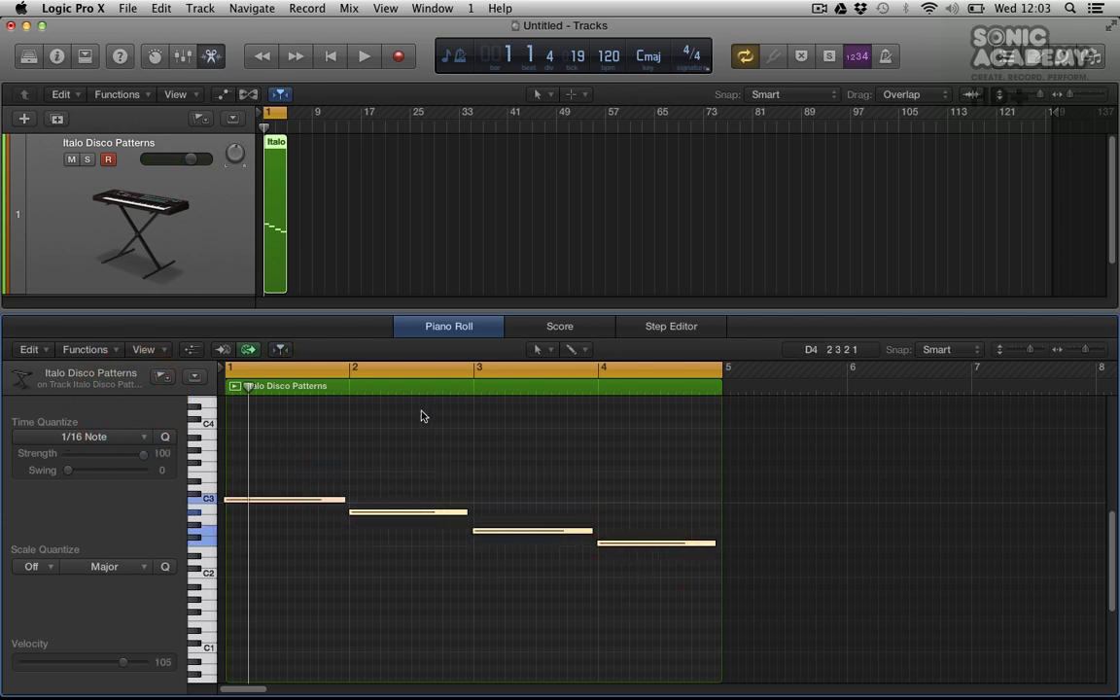
left_click(163, 439)
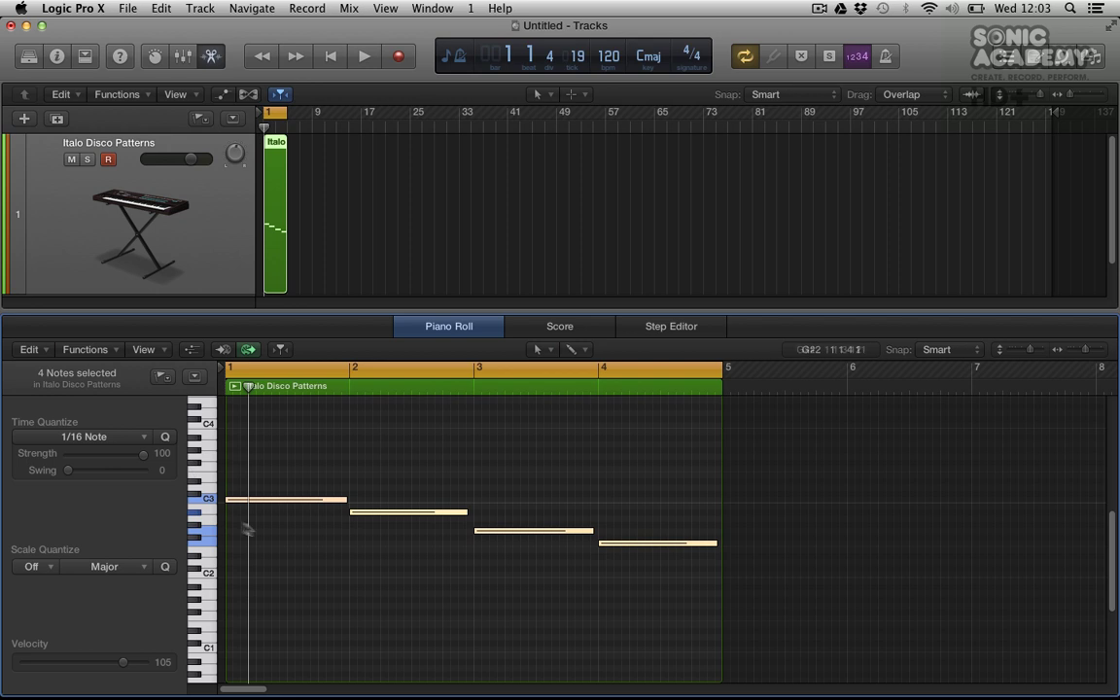
Examine the available Time Quantize values with the strength and swing settings, and play the pattern briefly.
left_click(136, 439)
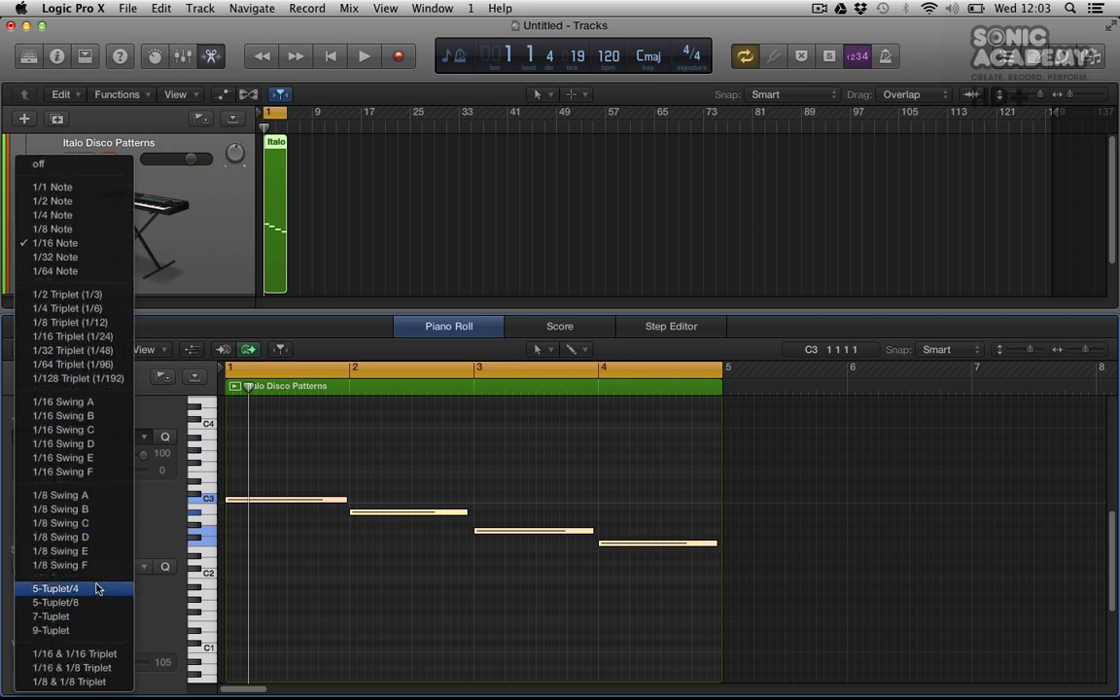
left_click(161, 515)
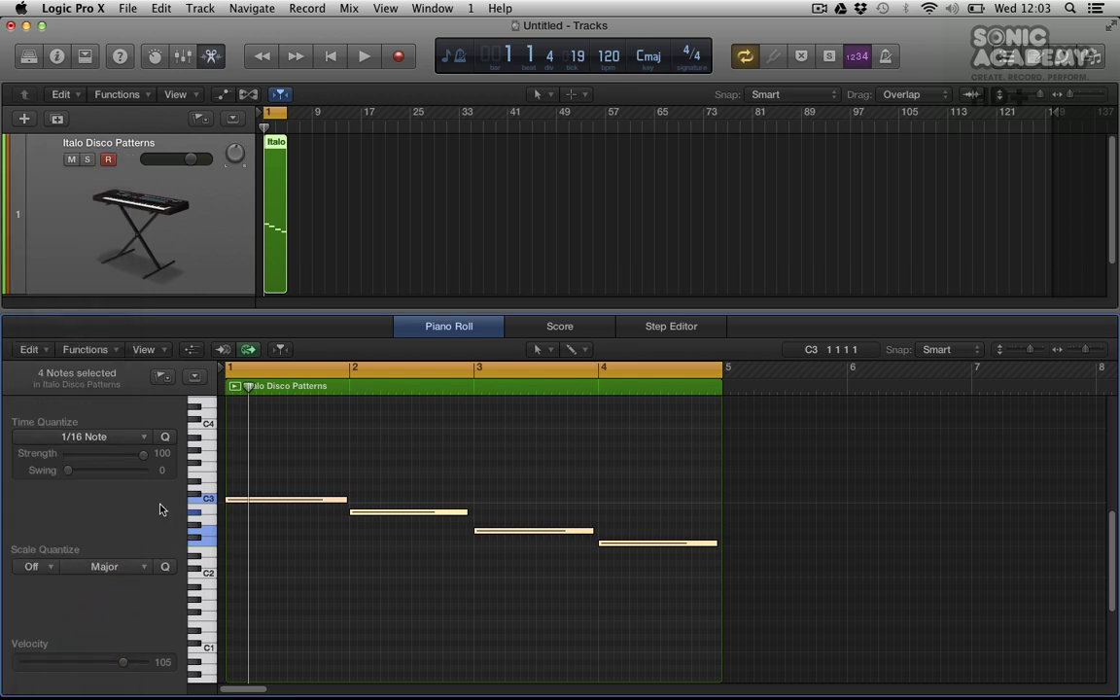
mouse_move(143, 453)
left_mouse_down()
mouse_move(48, 455)
mouse_move(160, 455)
left_mouse_up()
left_click_drag(64, 475, 35, 475)
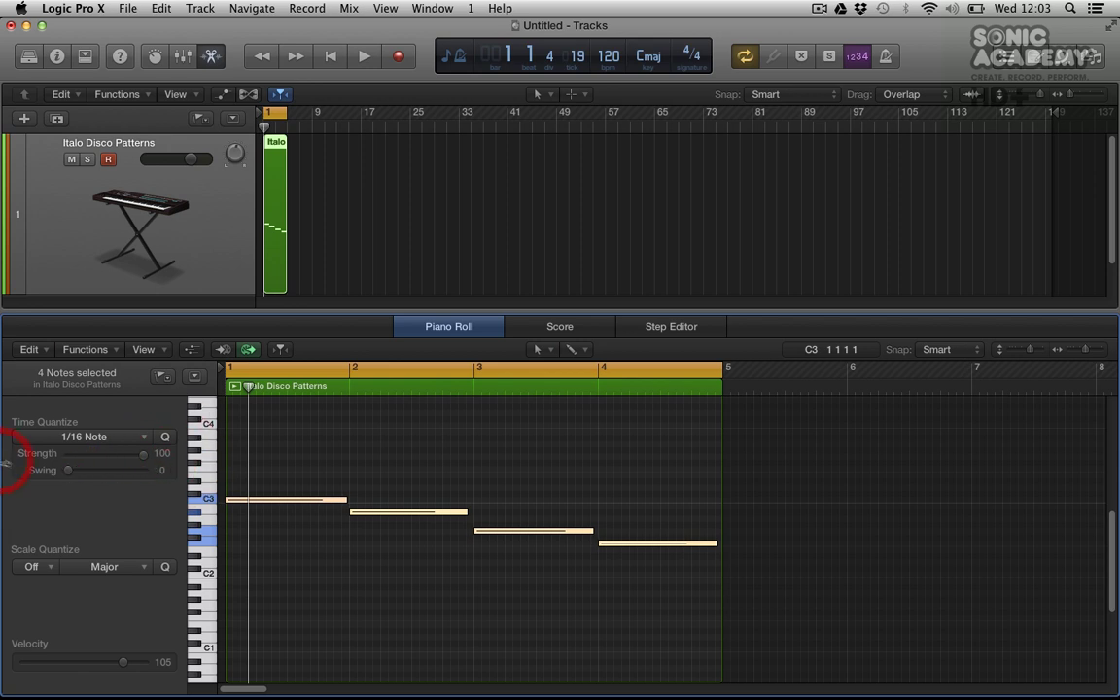
scroll(193, 562, "down", 1)
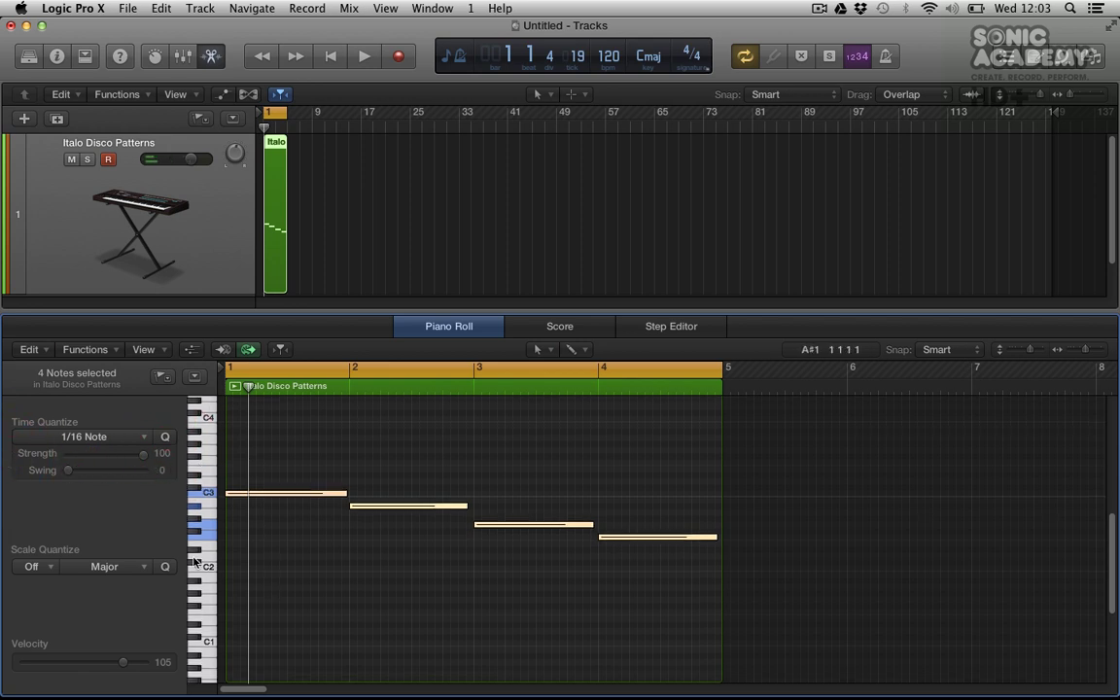
key("space")
key("space")
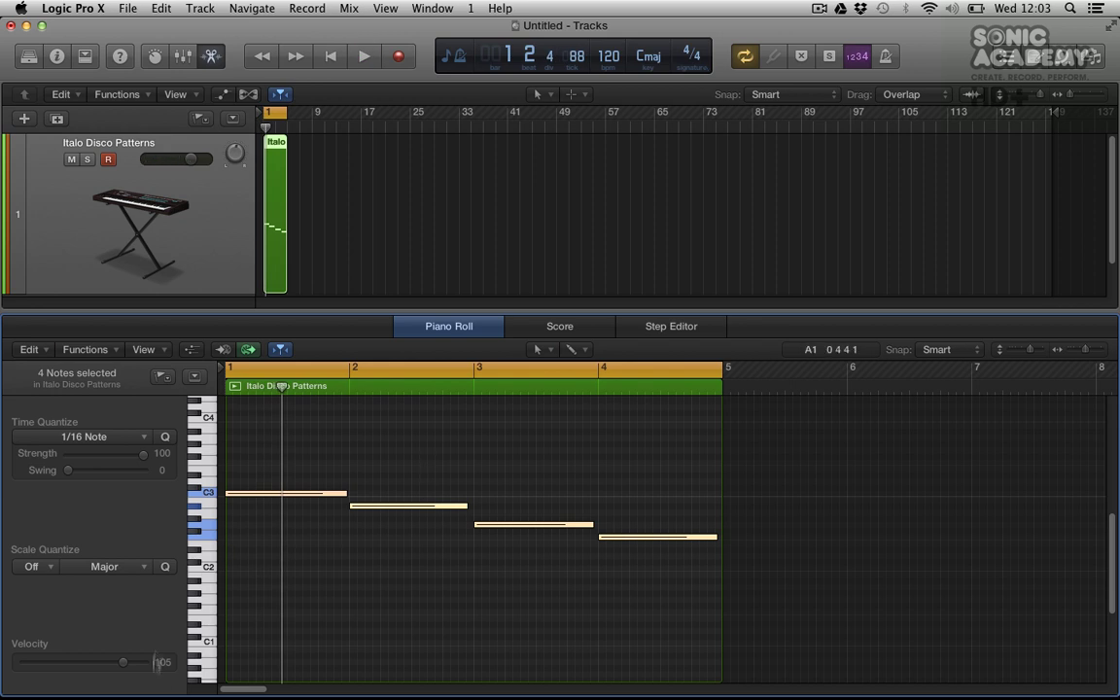
Set the velocity of the first note to 127 and of the second note to 19.
left_click(295, 470)
left_click(303, 495)
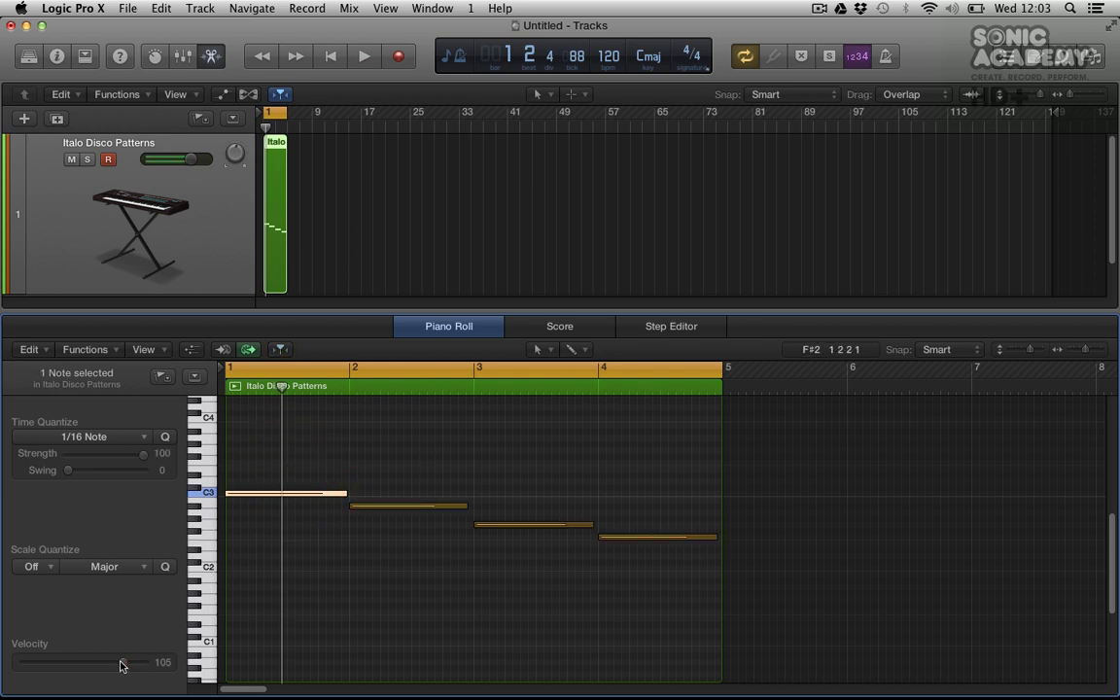
left_click_drag(122, 663, 165, 663)
left_click(454, 498)
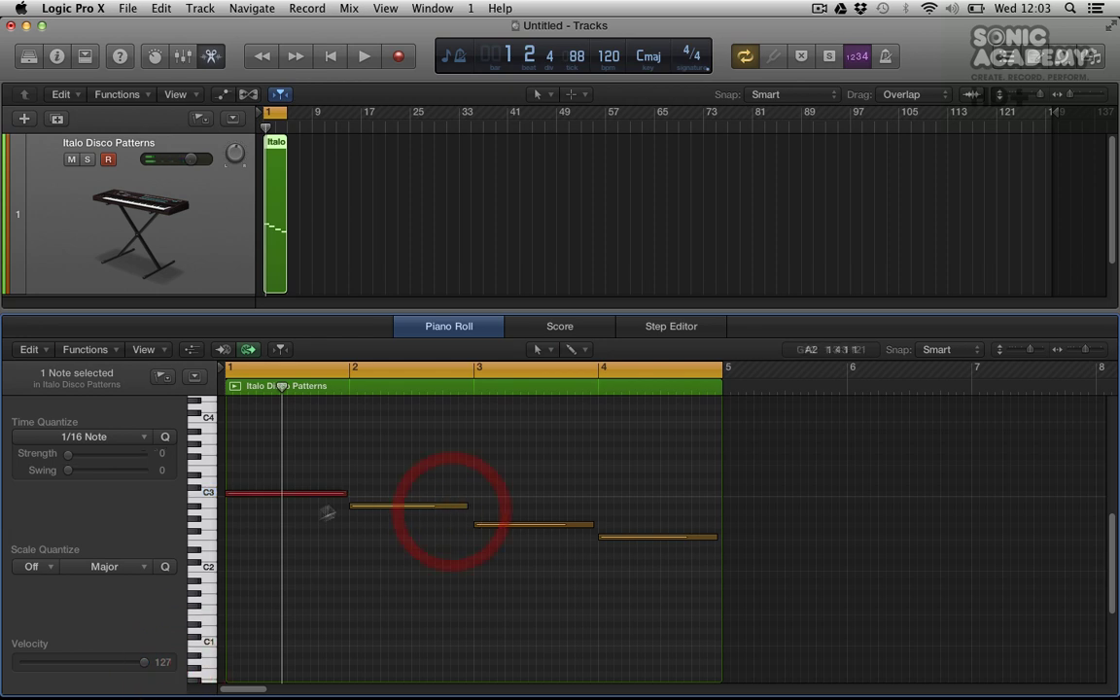
left_click(368, 505)
left_click_drag(113, 662, 41, 662)
left_click(416, 473)
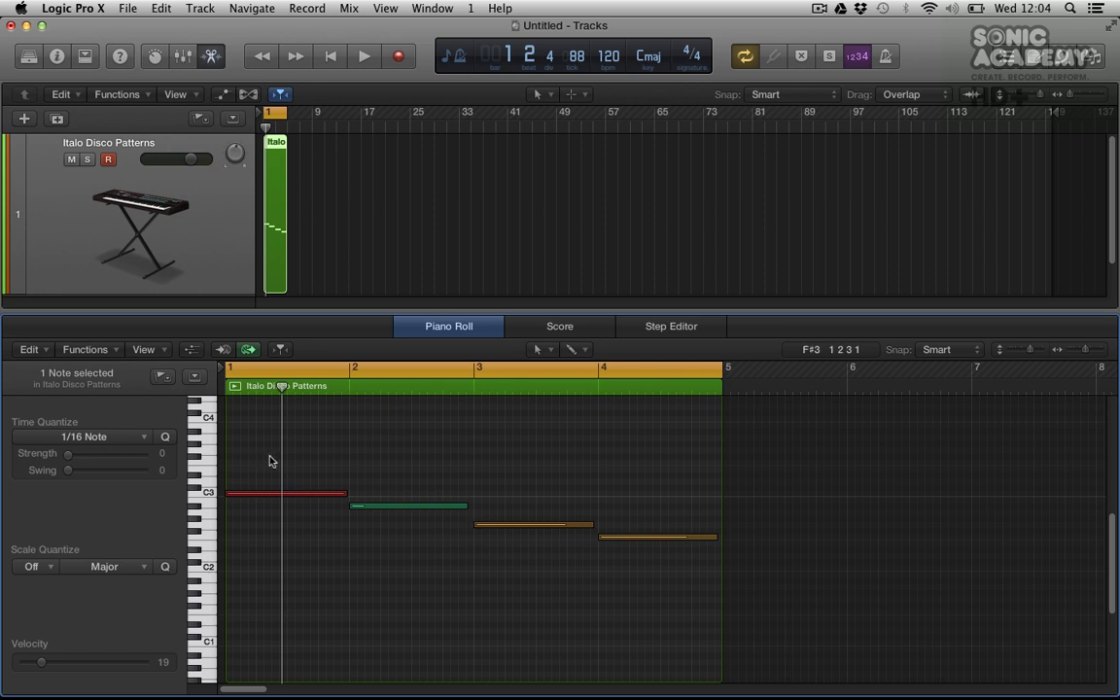
Extend all four notes to the start of the following note with Force Legato and play the result.
left_click_drag(276, 459, 645, 573)
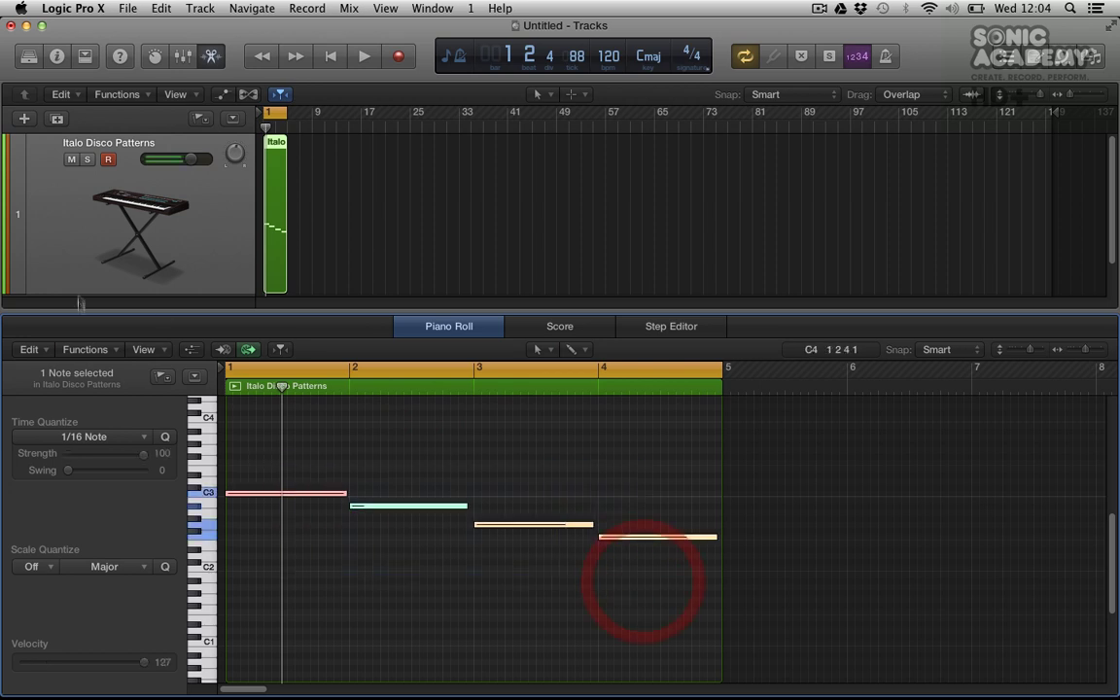
left_click(82, 352)
mouse_move(91, 483)
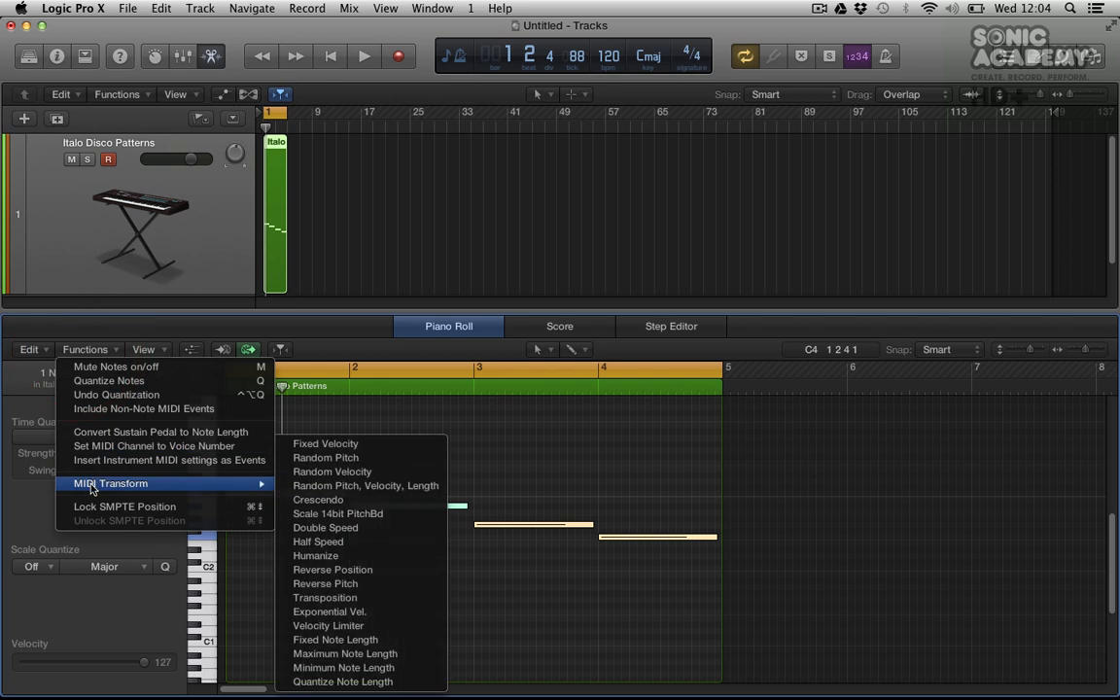
left_click(29, 351)
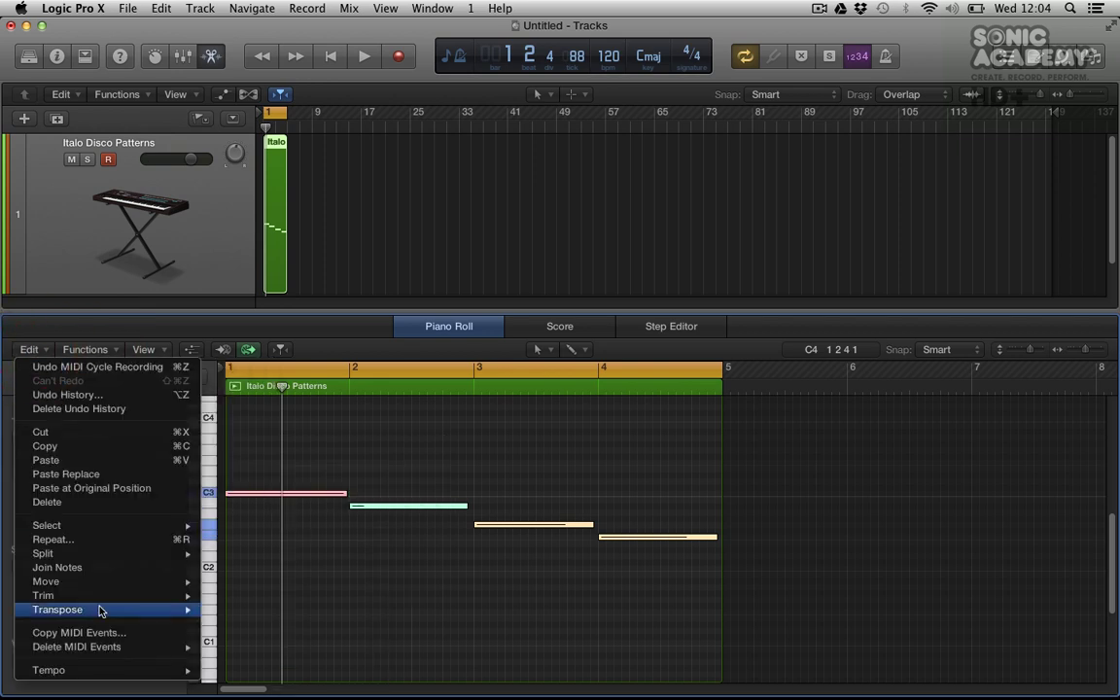
mouse_move(105, 614)
mouse_move(180, 596)
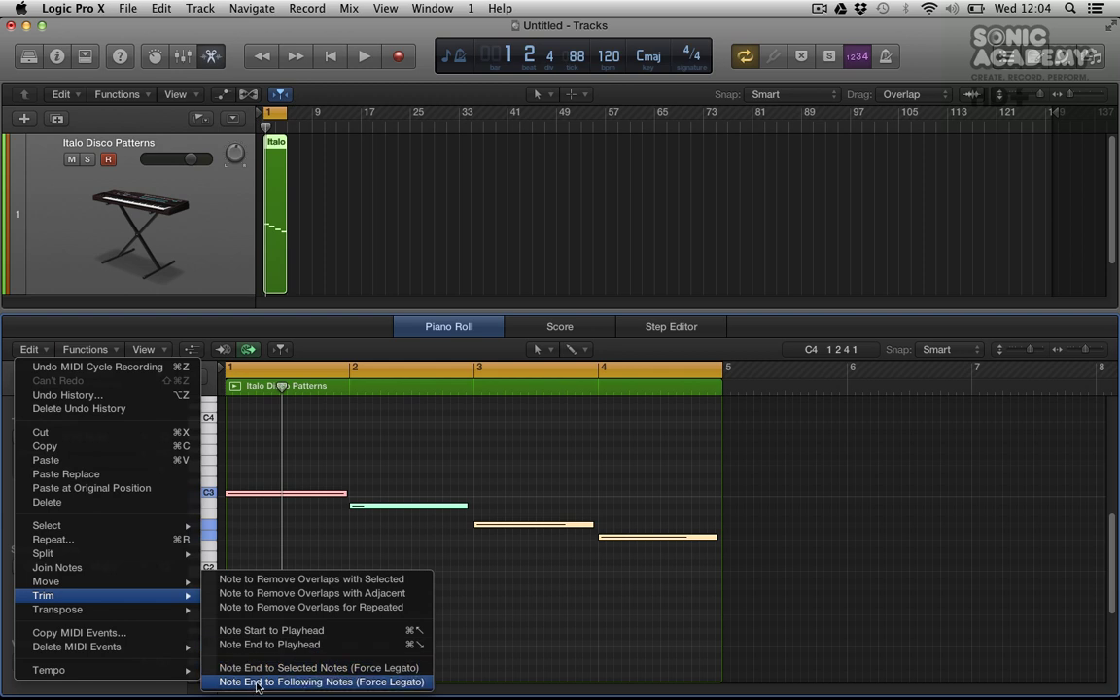
left_click(328, 682)
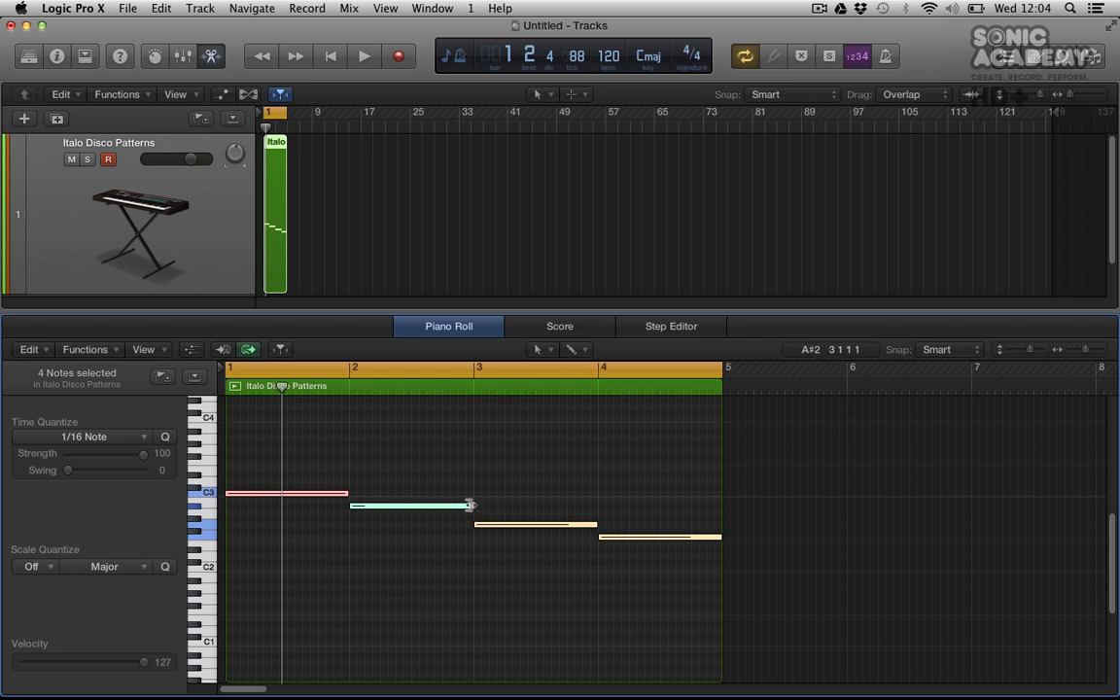
key("space")
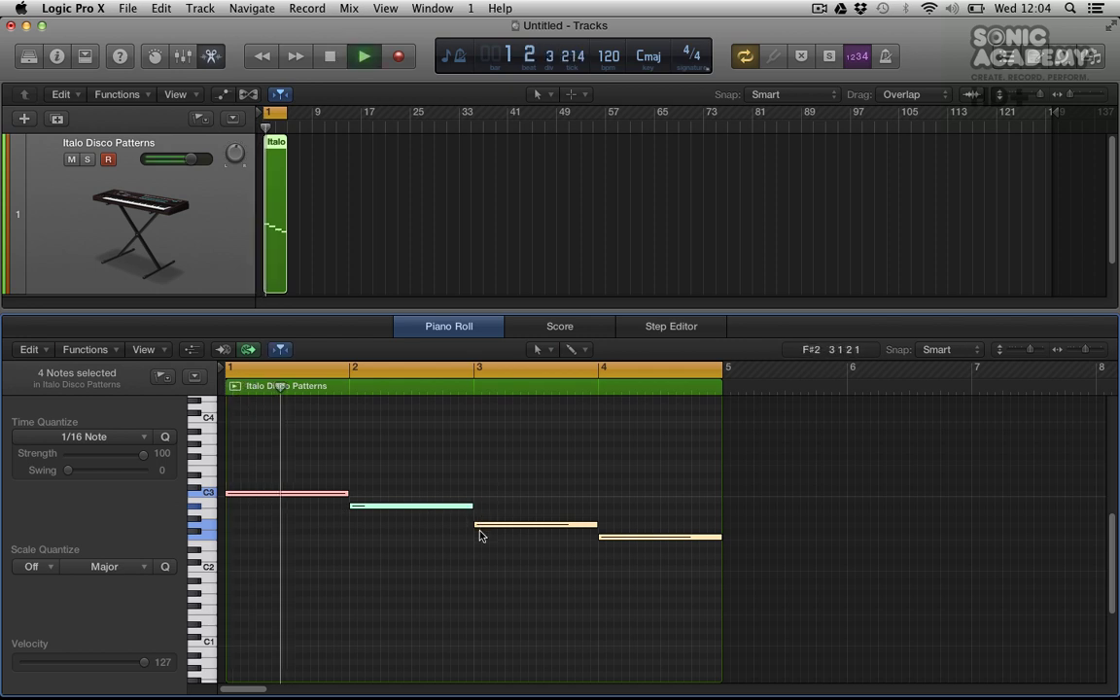
key("space")
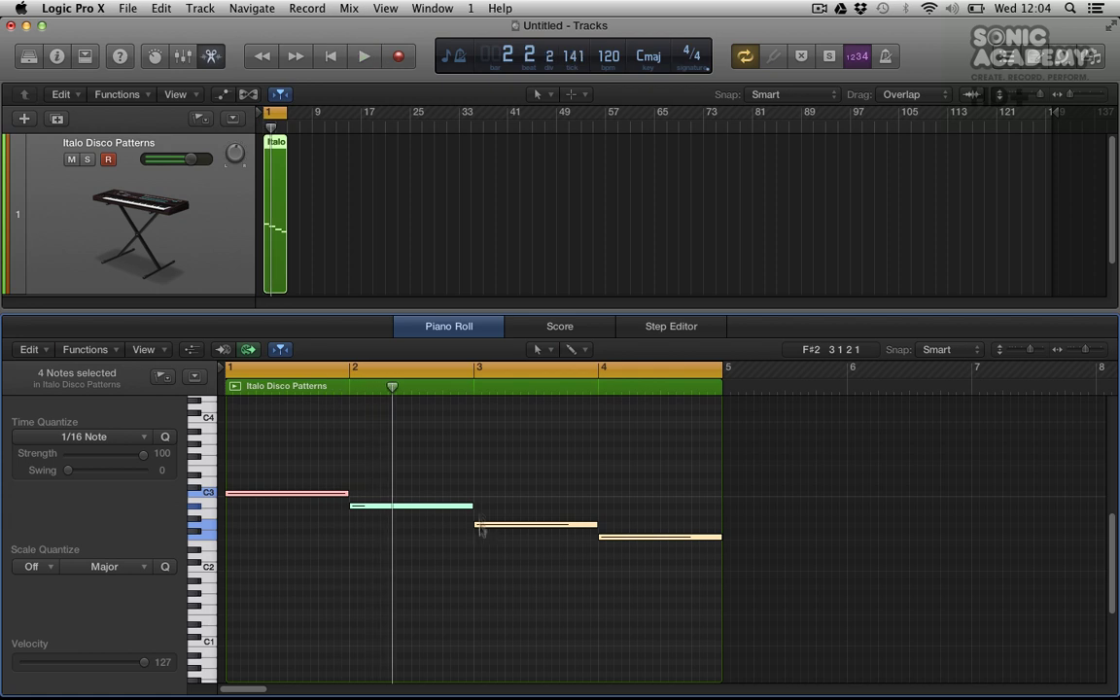
View the MIDI Transform functions available for the selected notes in the Piano Roll.
left_click(112, 351)
mouse_move(151, 483)
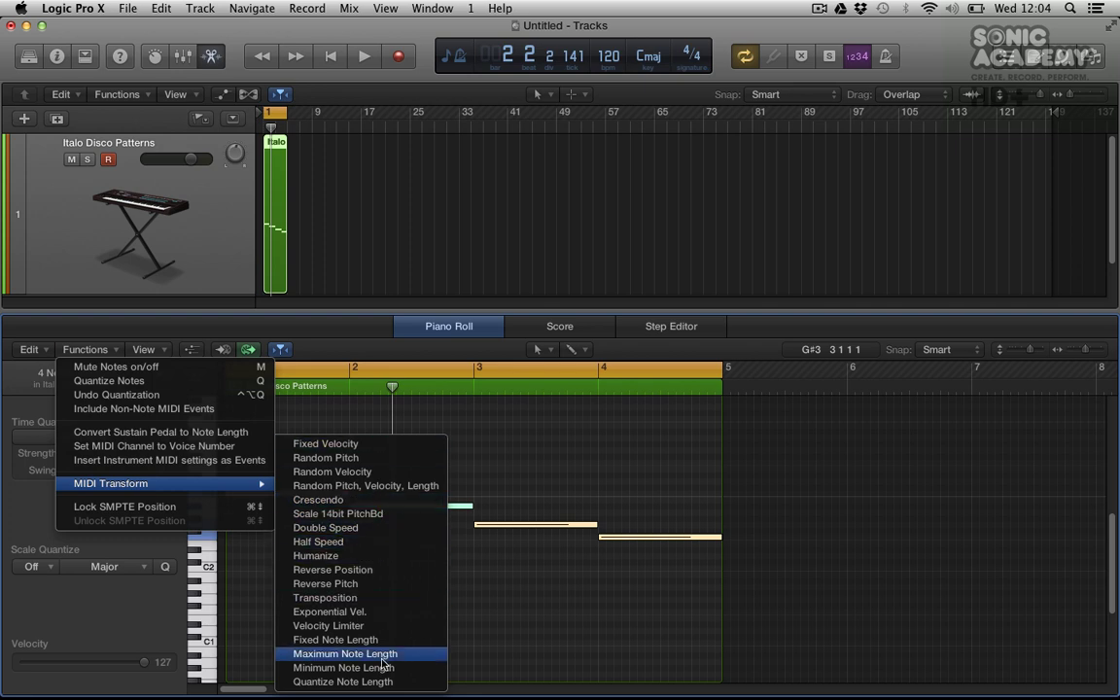
left_click(518, 388)
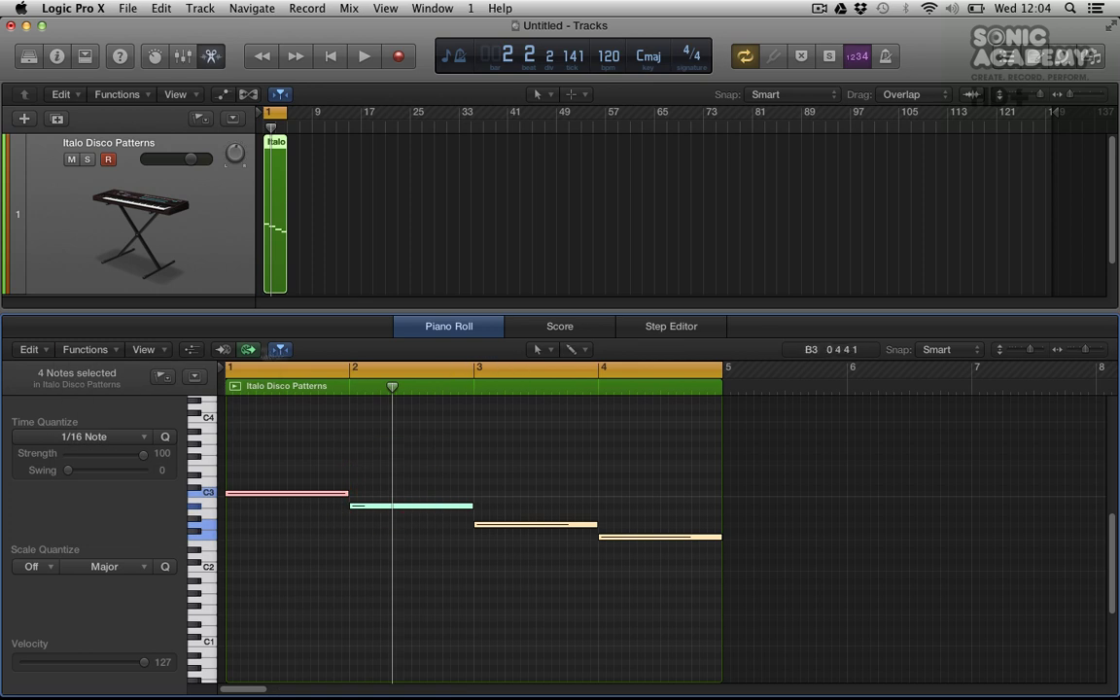
Show the controller lane below the Piano Roll notes and raise the second note's velocity to 102.
left_click(191, 349)
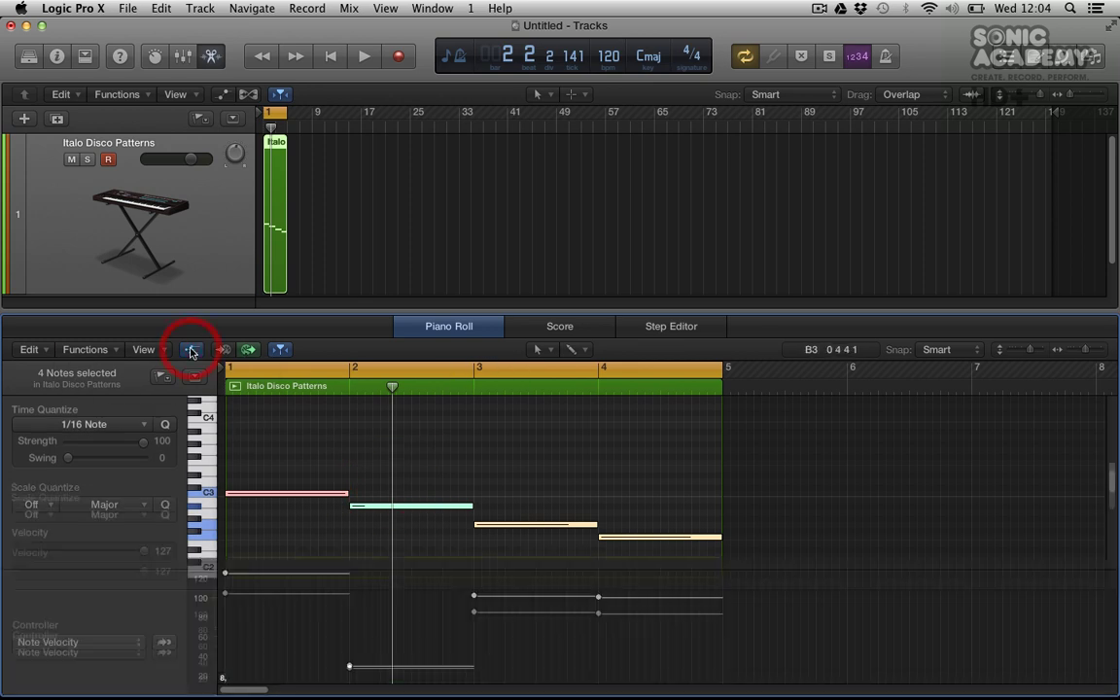
left_click(401, 662)
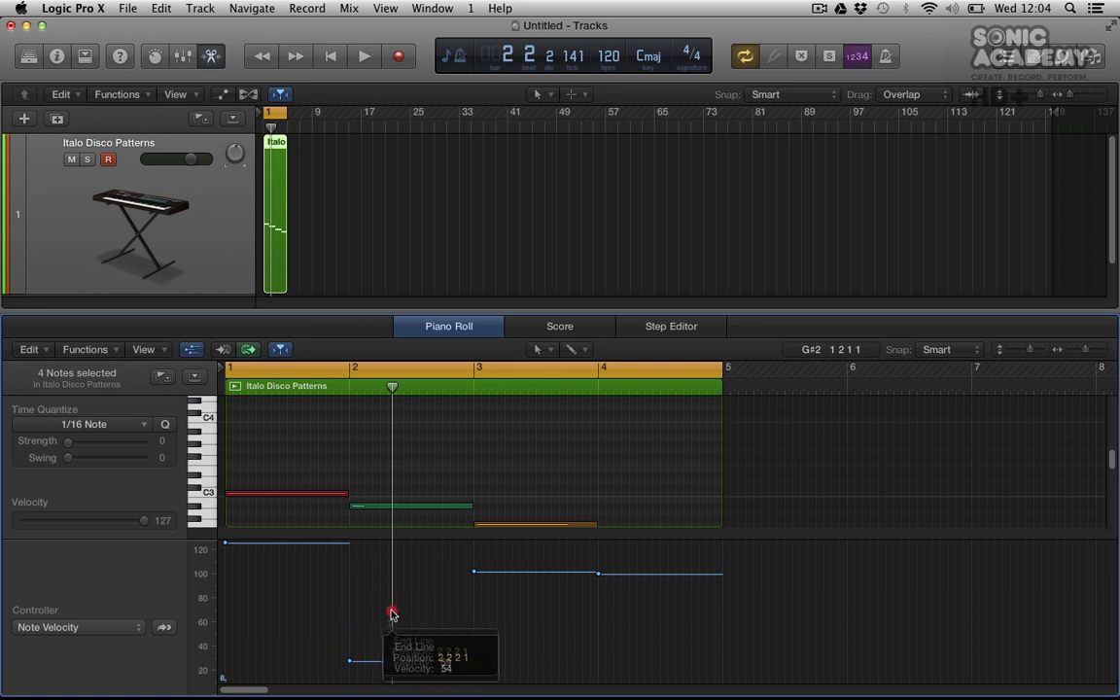
left_click(391, 613)
left_click_drag(352, 663, 352, 568)
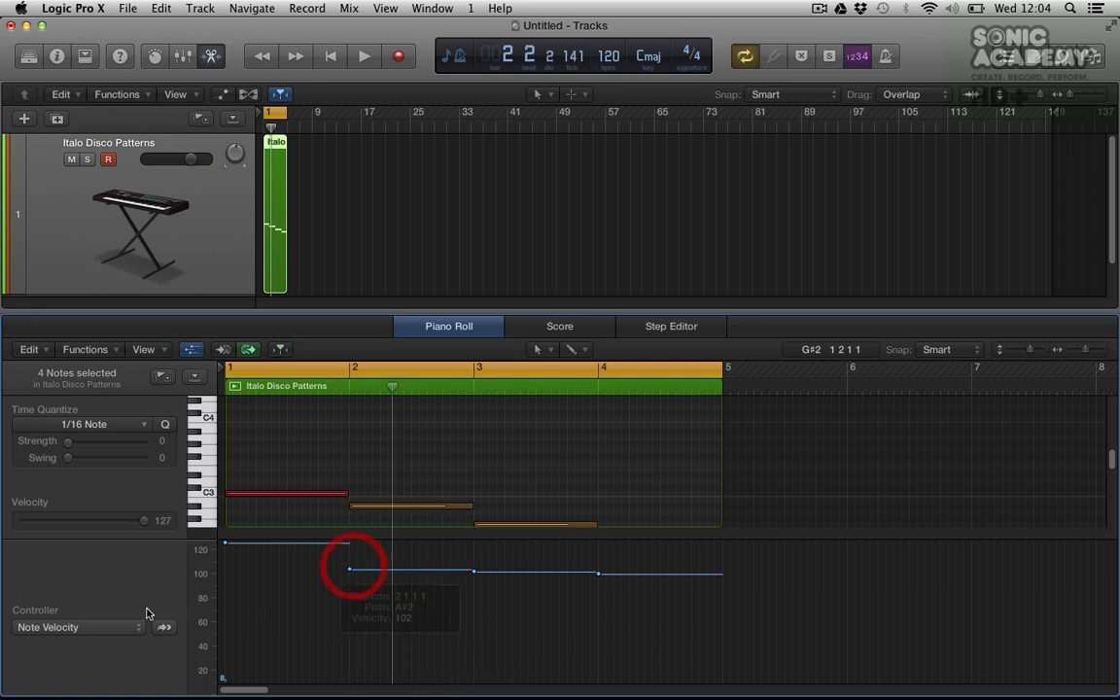
Switch the controller lane to Pitch Bend and, during playback, draw a curve peaking at 36 at bar 3 and returning to -3 at bar 5.
left_click(129, 634)
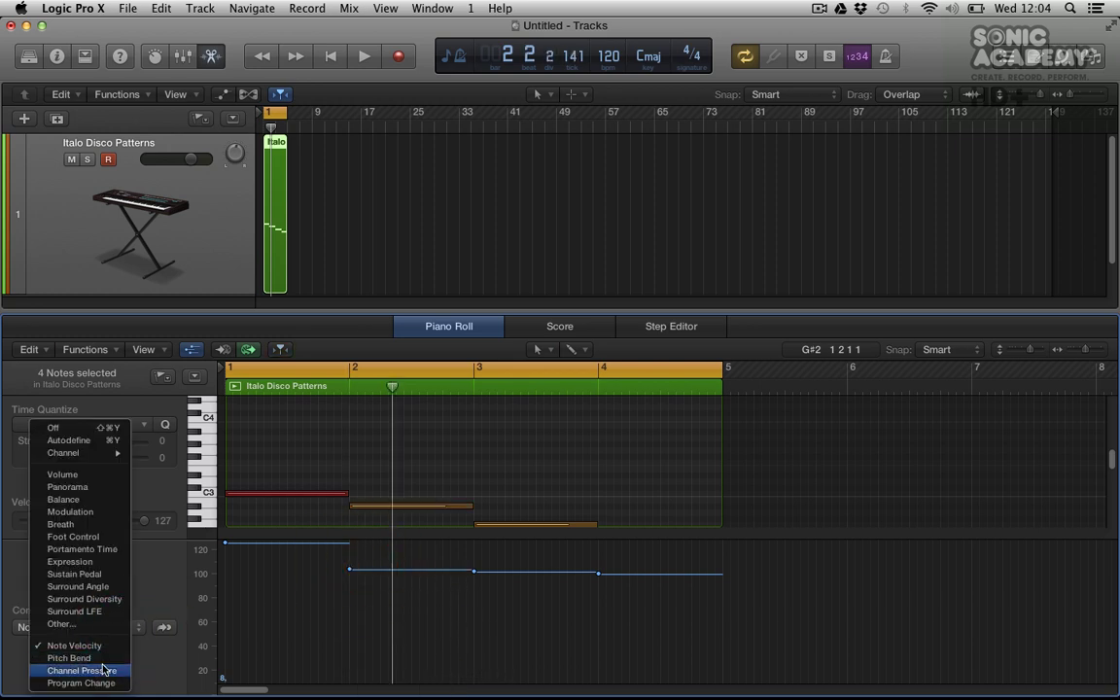
left_click(310, 632)
key("space")
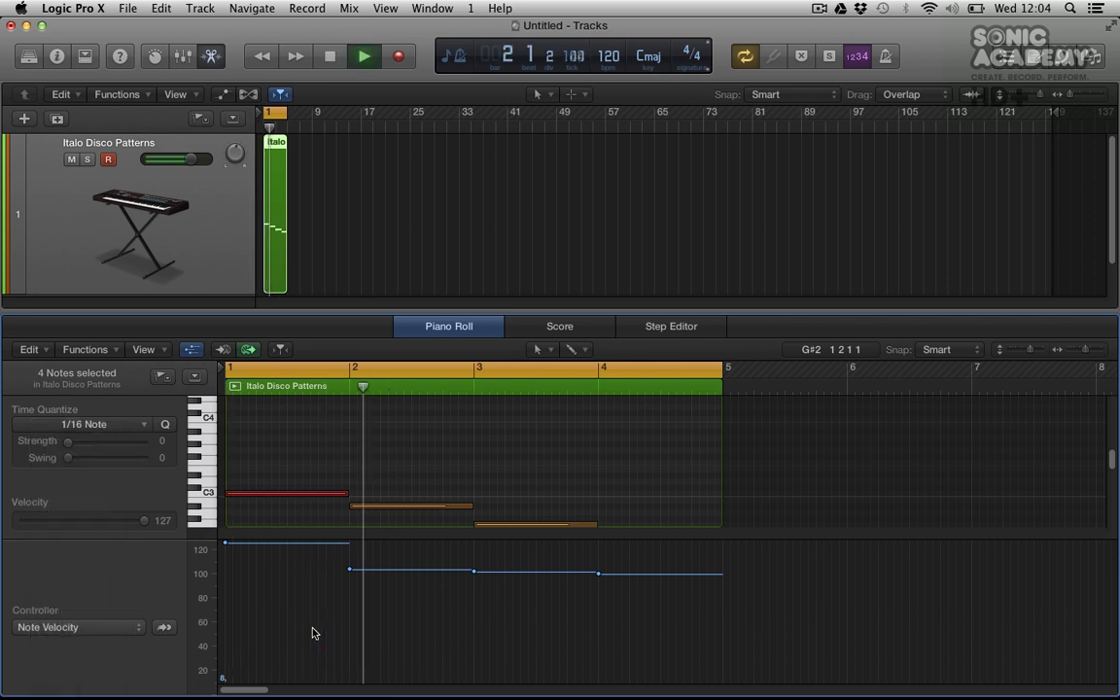
left_click(113, 624)
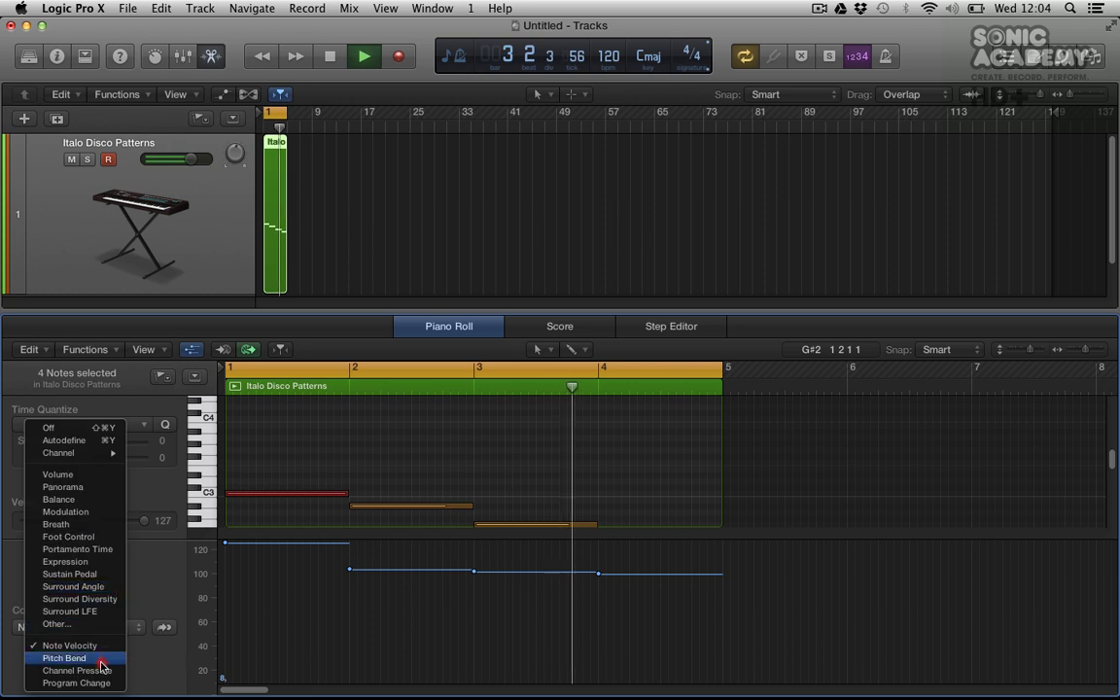
left_click(101, 660)
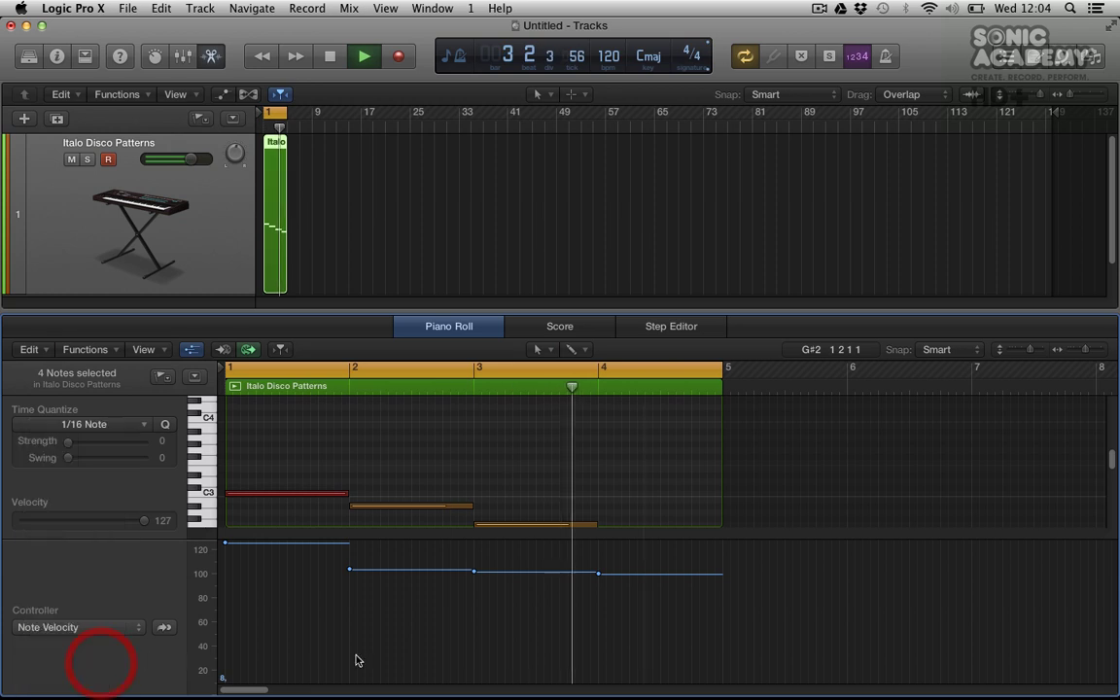
left_click(225, 615)
left_click(475, 616)
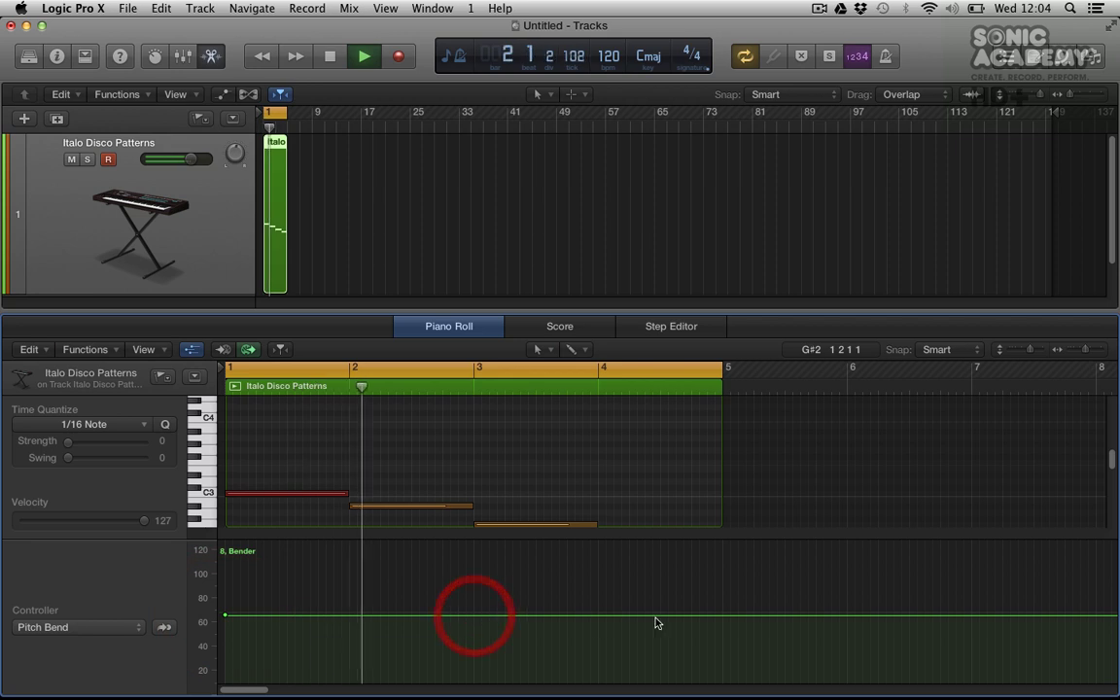
left_click(722, 616)
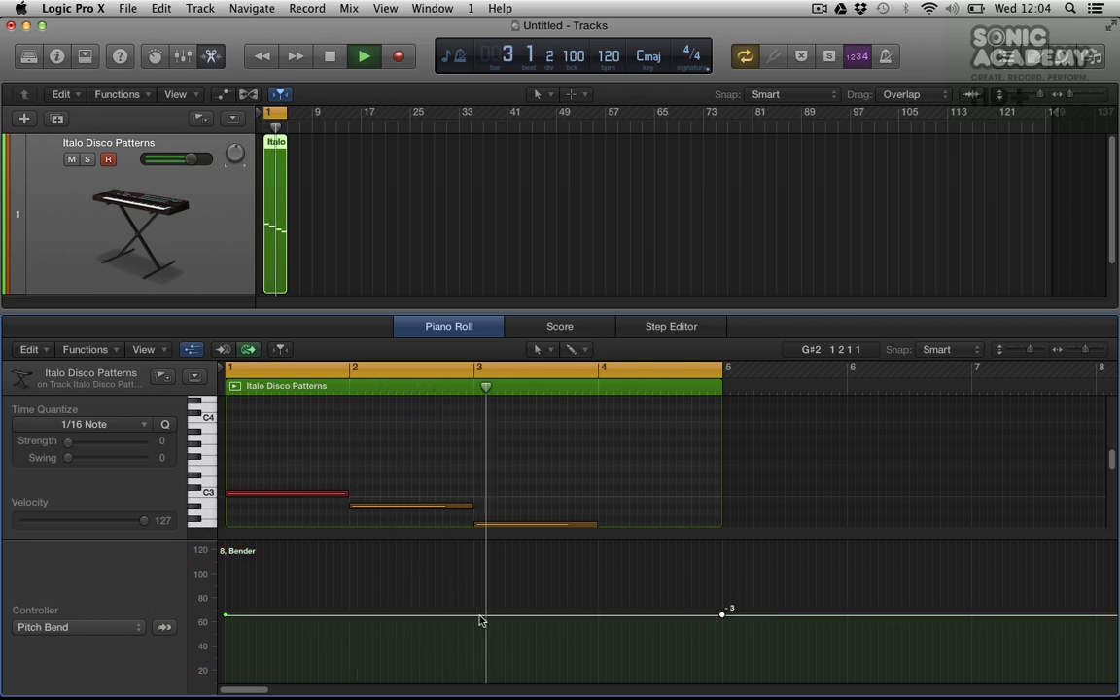
left_click_drag(474, 616, 483, 575)
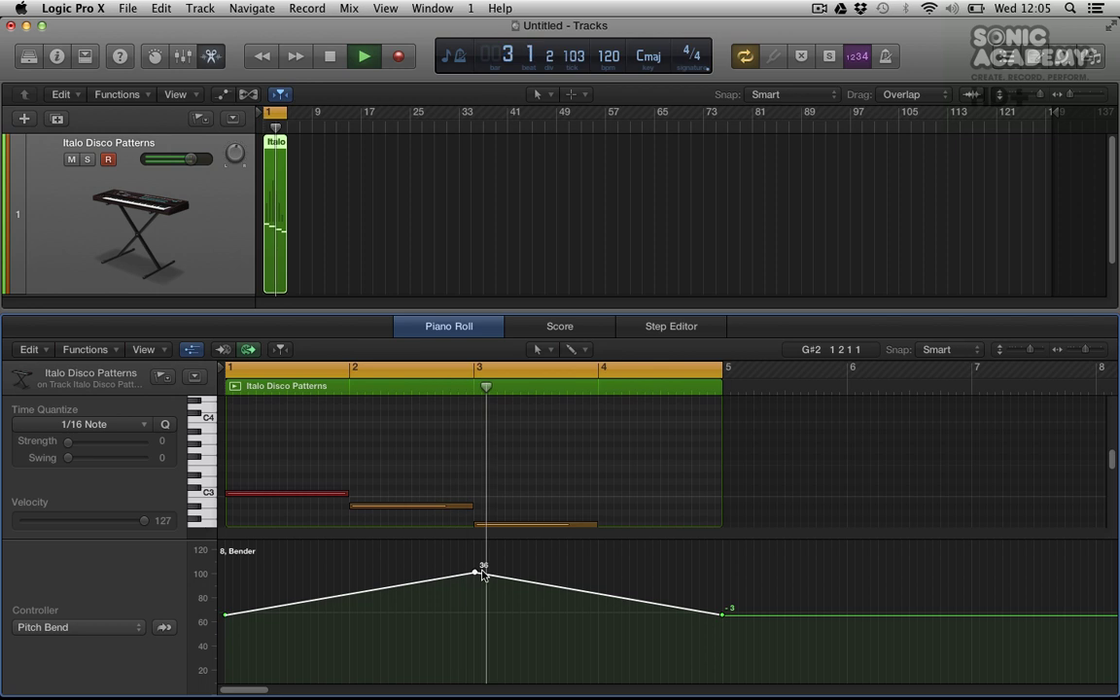
Stop playback and delete all points of the pitch bend curve.
key("space")
key("Delete")
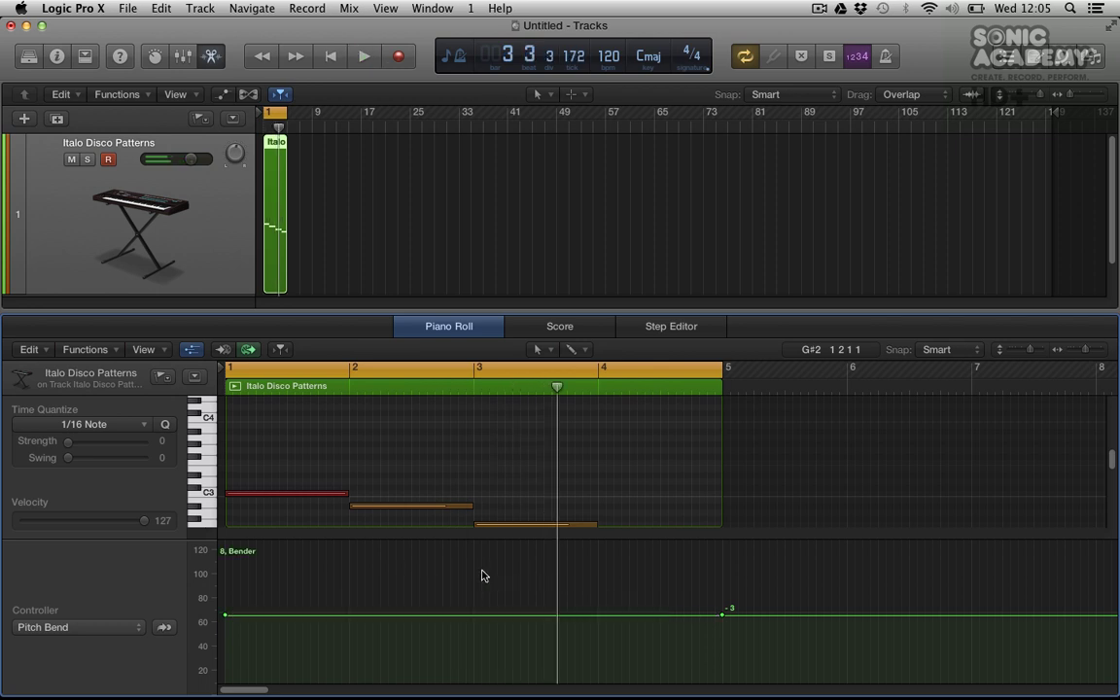
key("Delete")
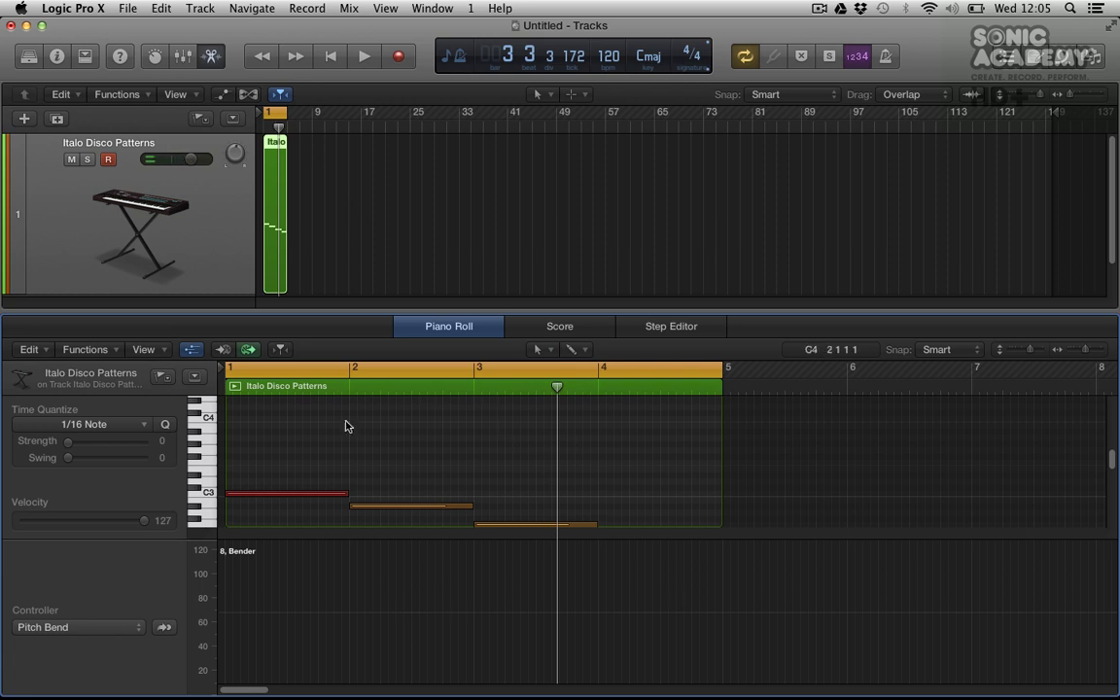
Examine the available controllers, the region's Score view and the Step Editor lanes from Volume down to All Velocities.
left_click(128, 628)
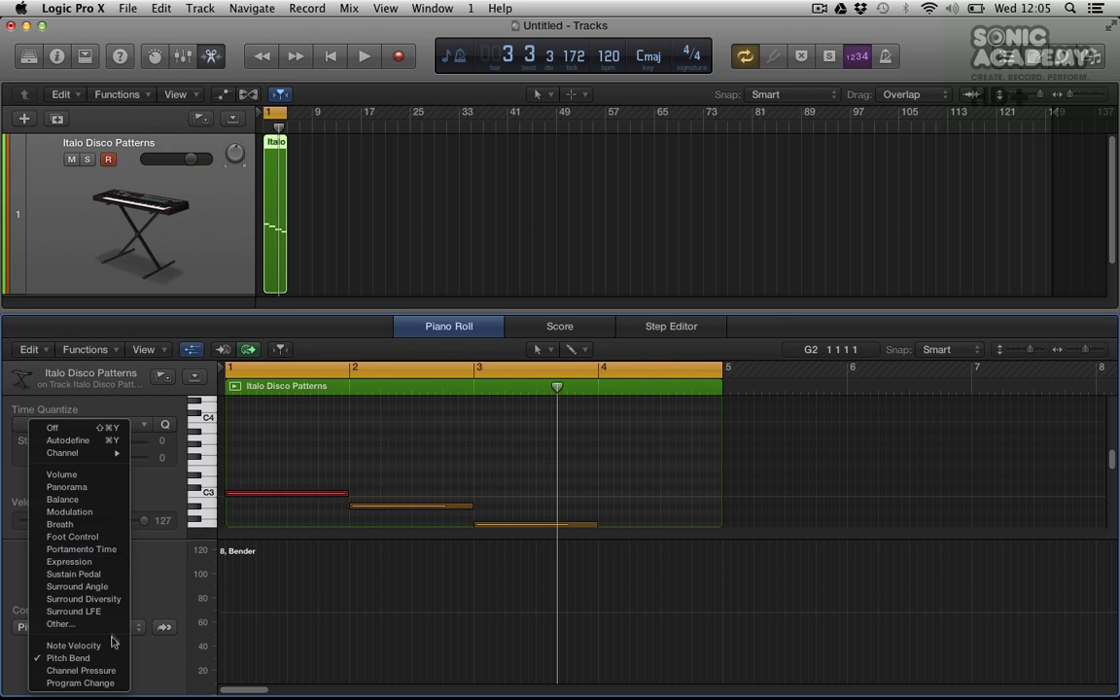
left_click(124, 394)
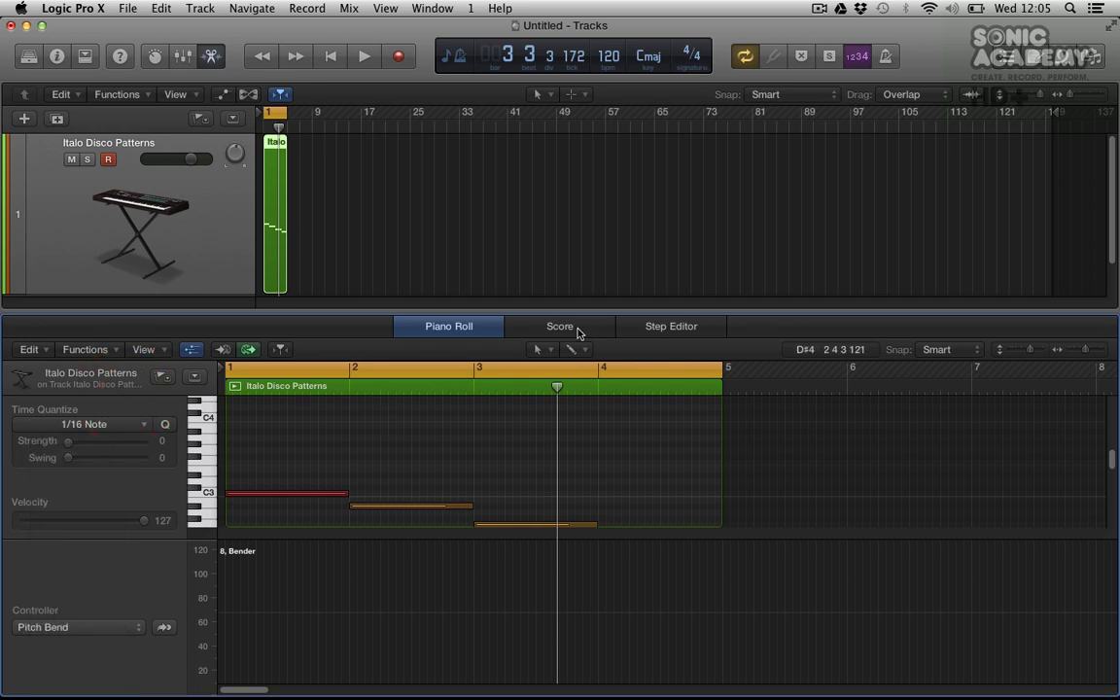
left_click(574, 328)
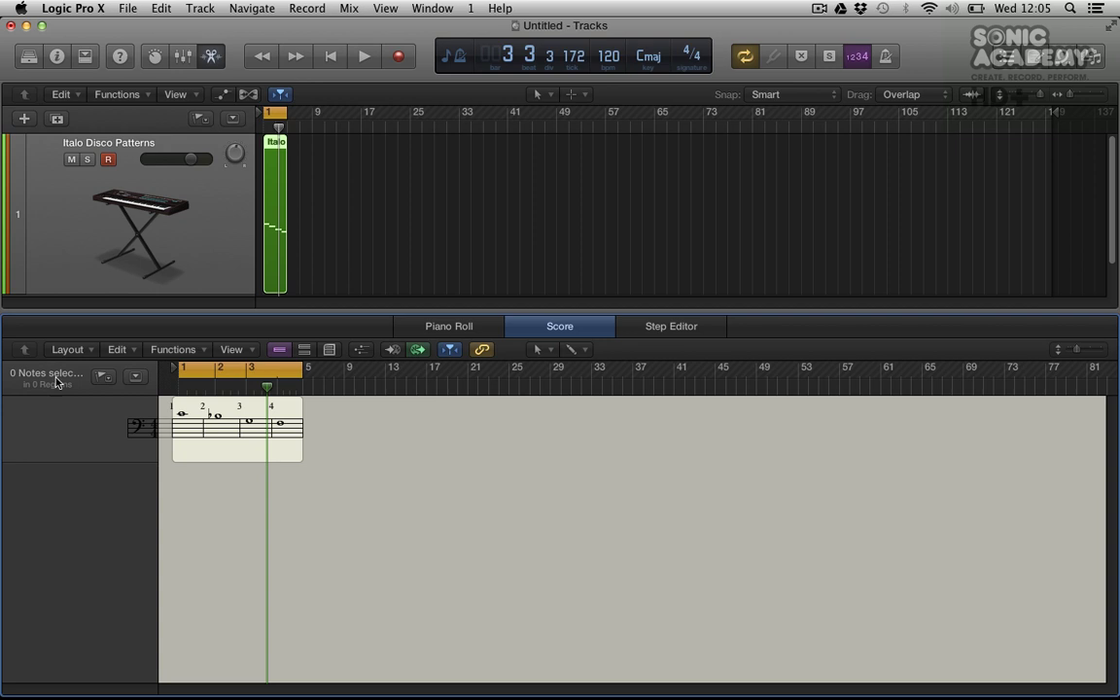
left_click(653, 326)
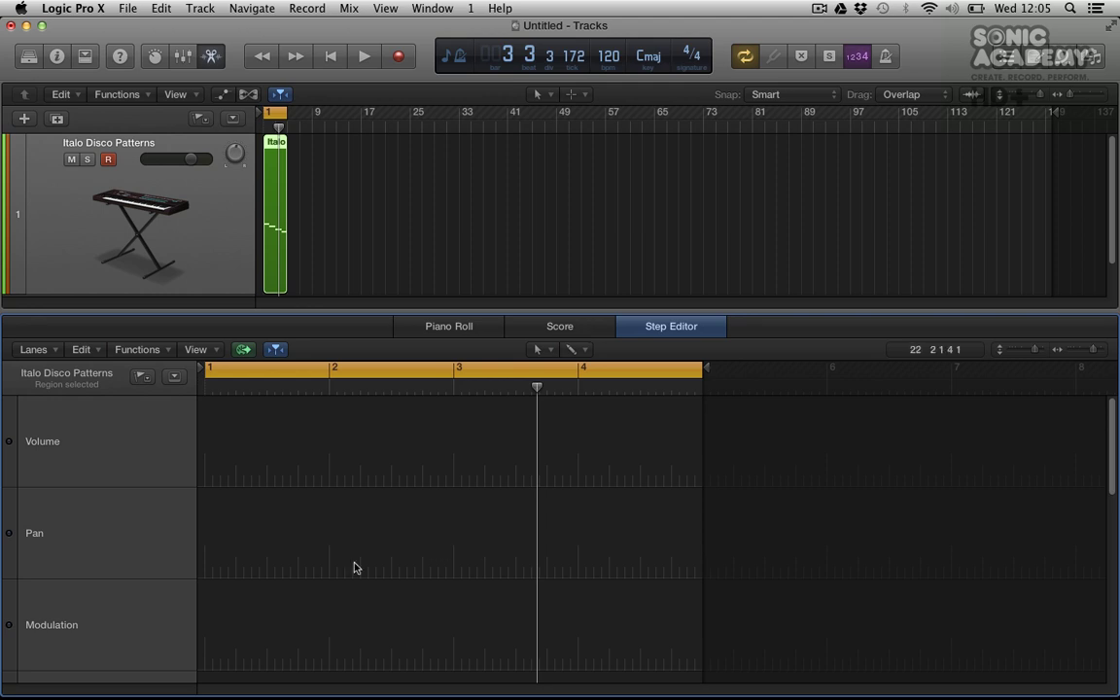
scroll(283, 548, "down", 5)
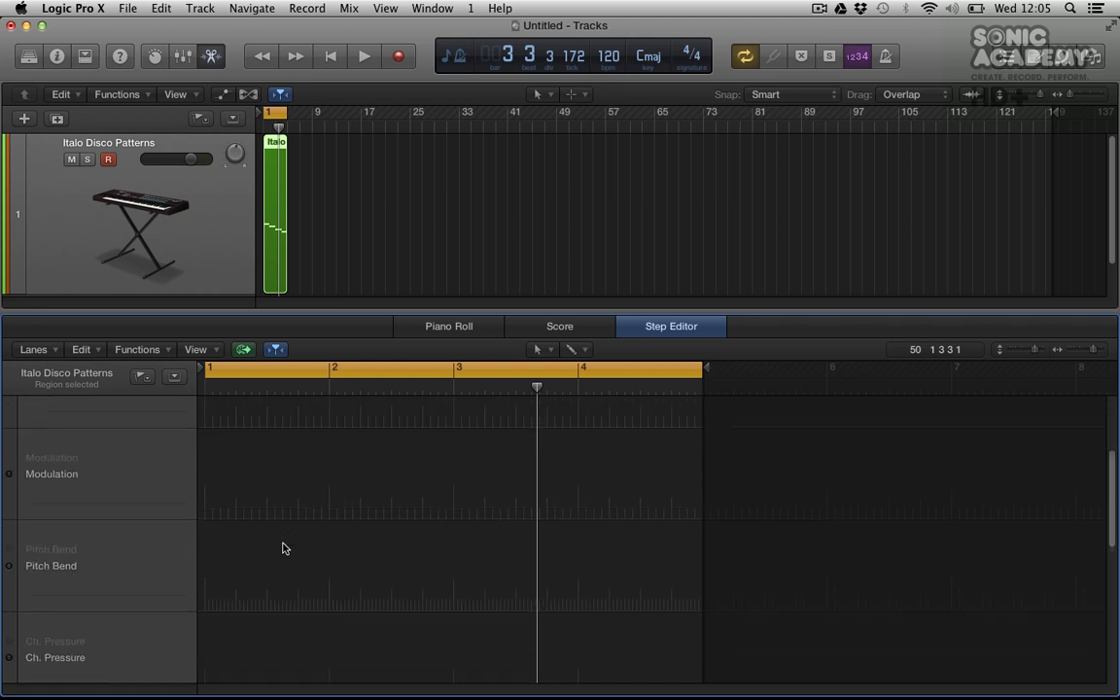
scroll(283, 549, "down", 4)
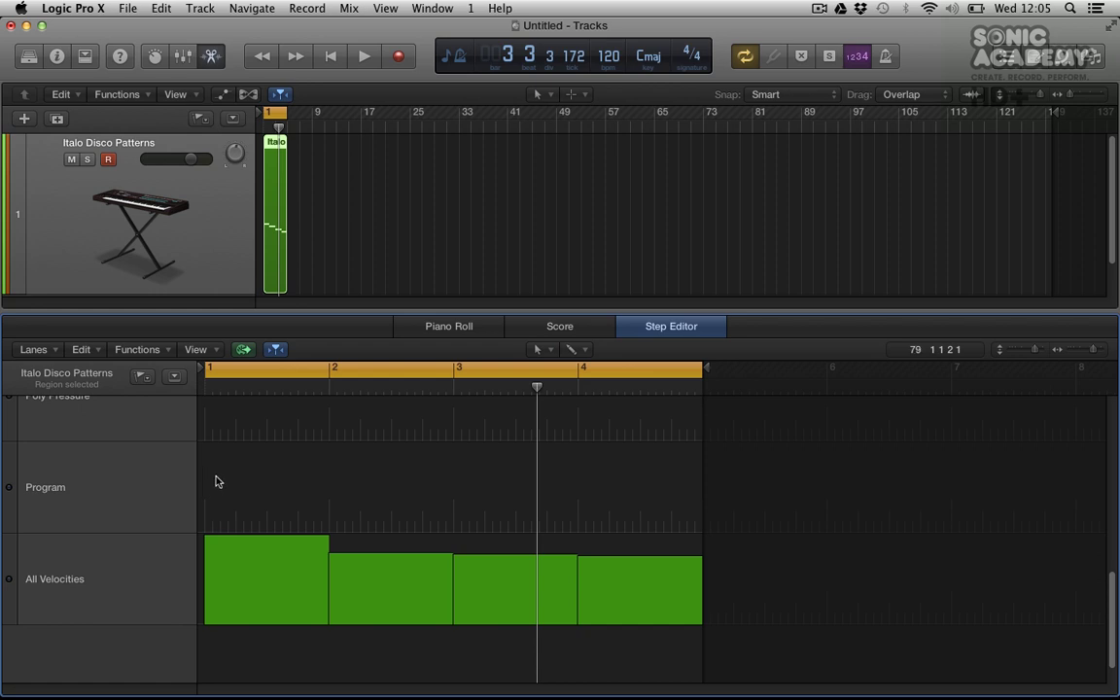
scroll(215, 480, "up", 8)
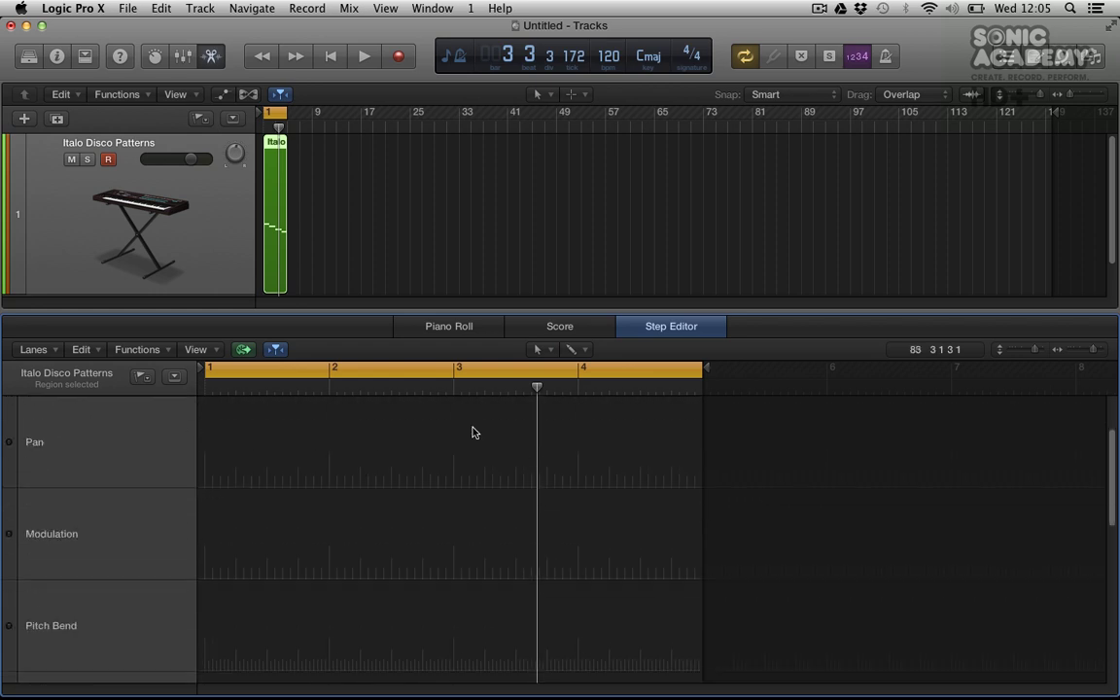
Return to the Piano Roll and view the Volume, Expression and Breath controller lanes, ending on Pitch Bend.
left_click(439, 328)
left_click(151, 627)
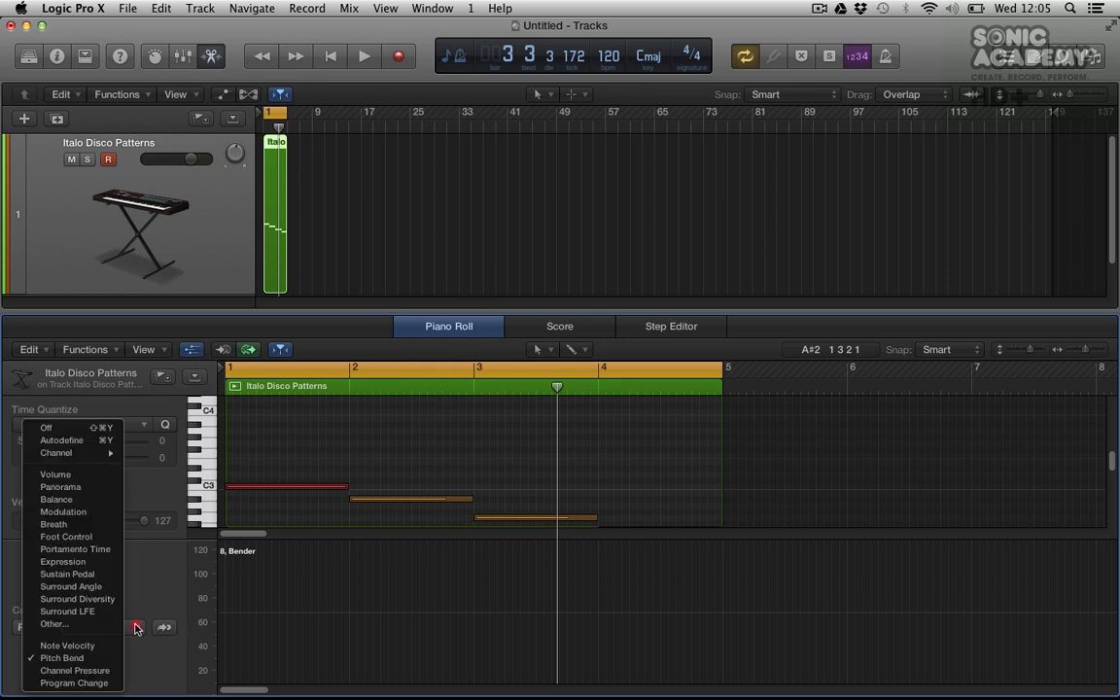
left_click(157, 500)
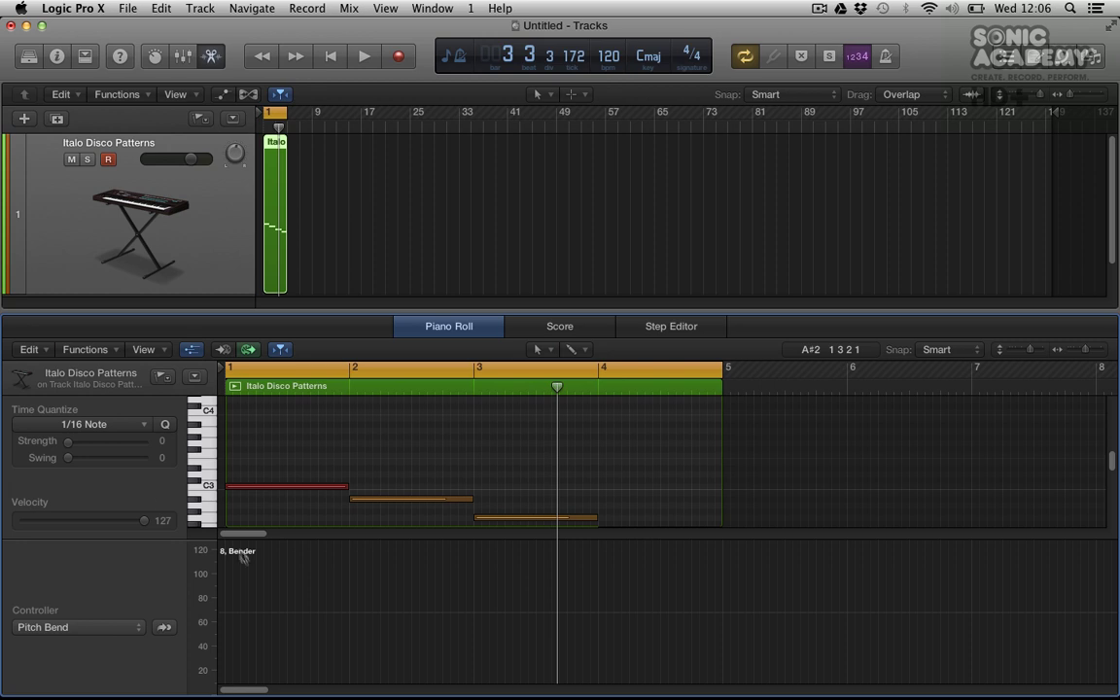
left_click(146, 630)
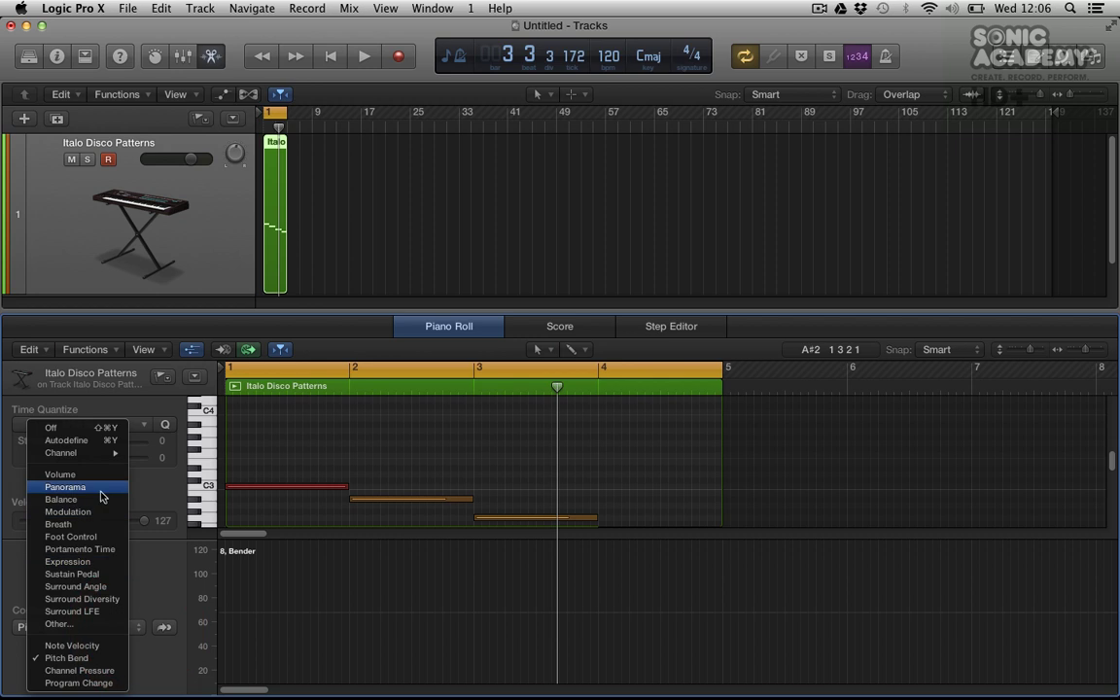
left_click(95, 474)
left_click(136, 627)
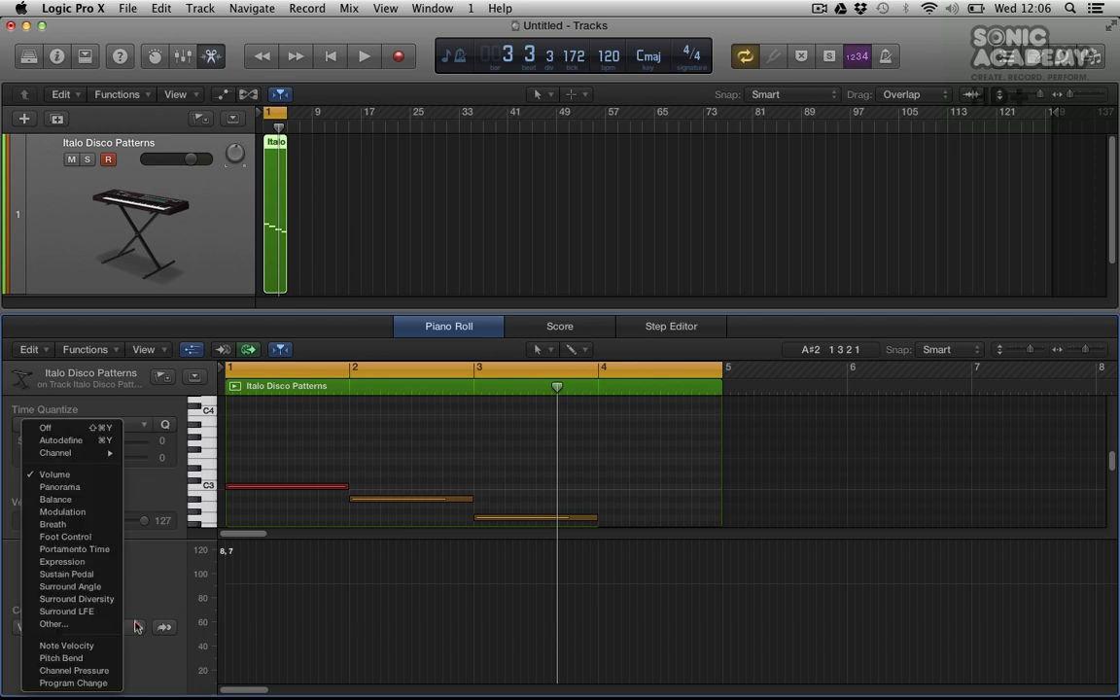
left_click(83, 562)
left_click(136, 628)
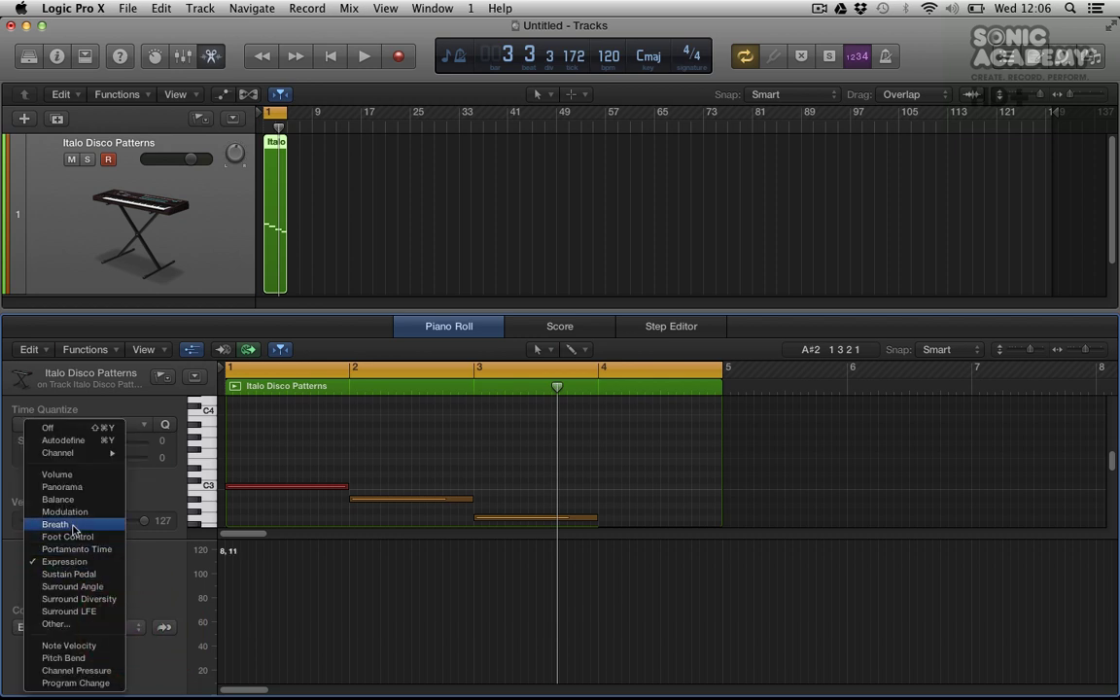
left_click(76, 457)
left_click(136, 628)
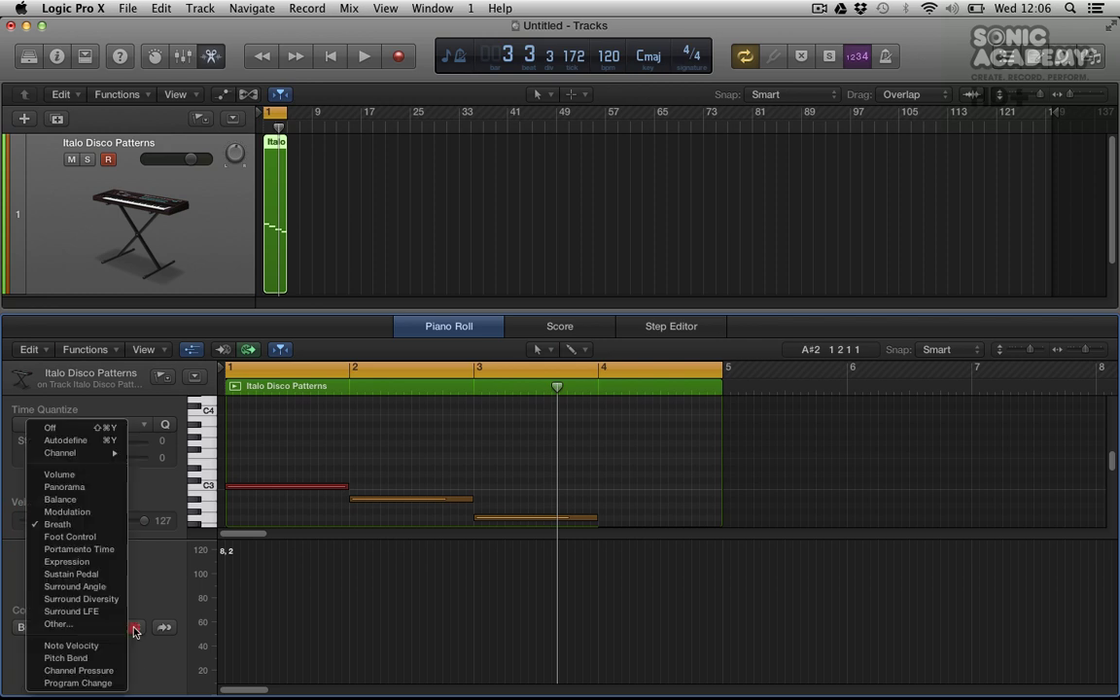
left_click(68, 660)
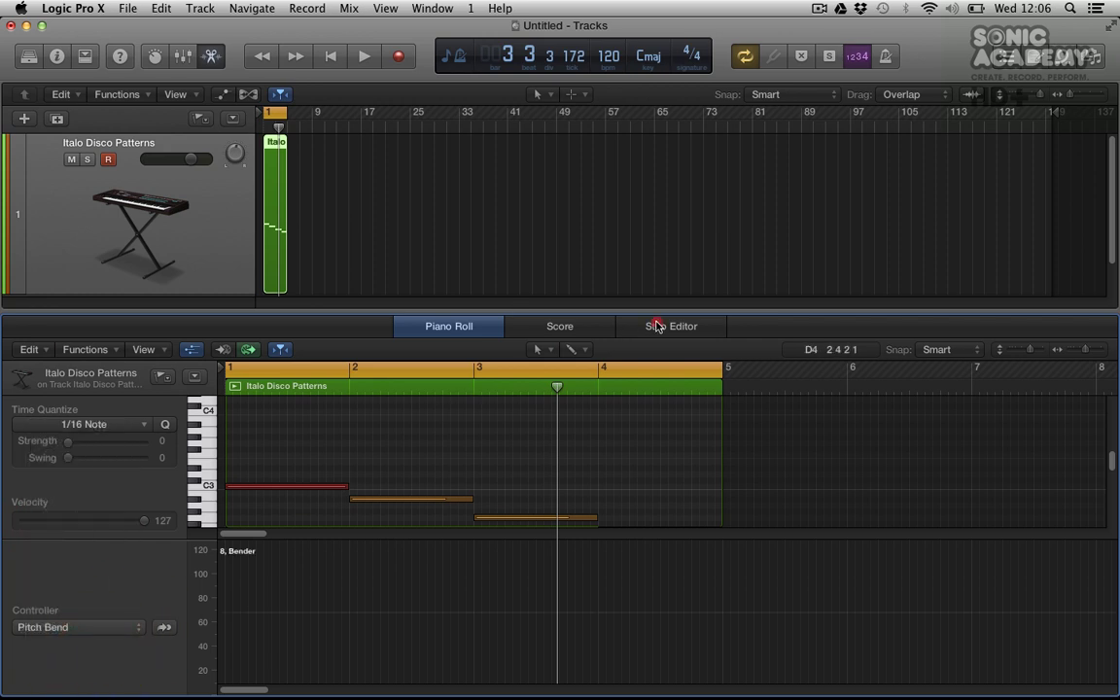
In the Step Editor's All Velocities lane, drop the second note to nearly zero, raise the third slightly, lower the fourth to about 37, and play the result.
left_click(657, 326)
scroll(168, 516, "up", 2)
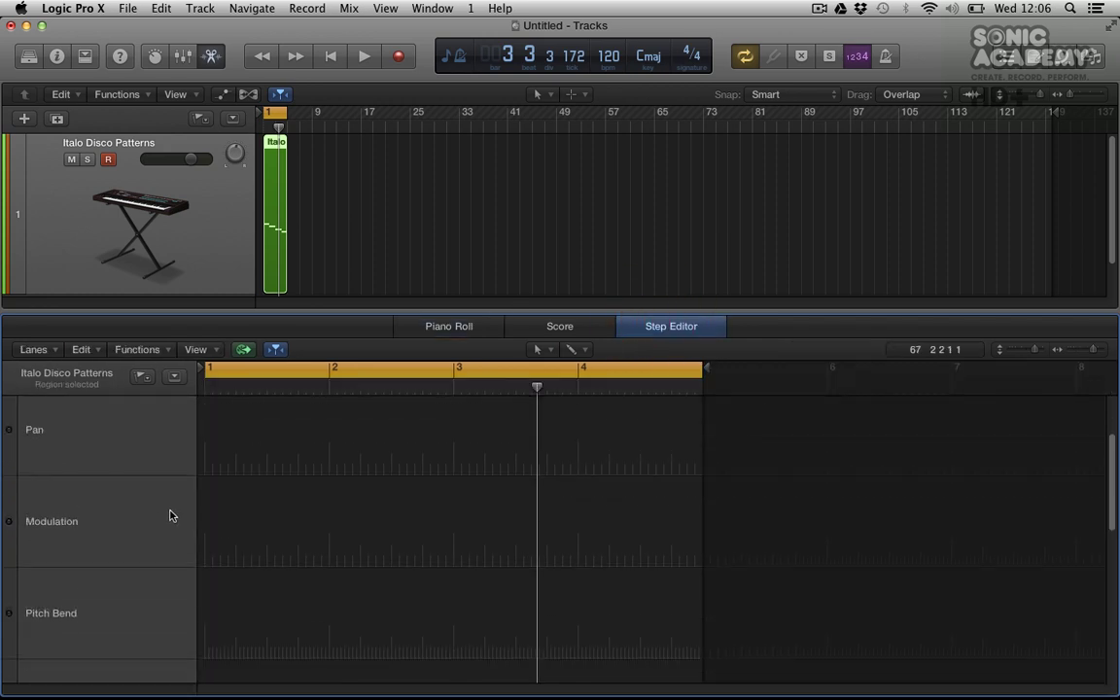
scroll(170, 515, "down", 5)
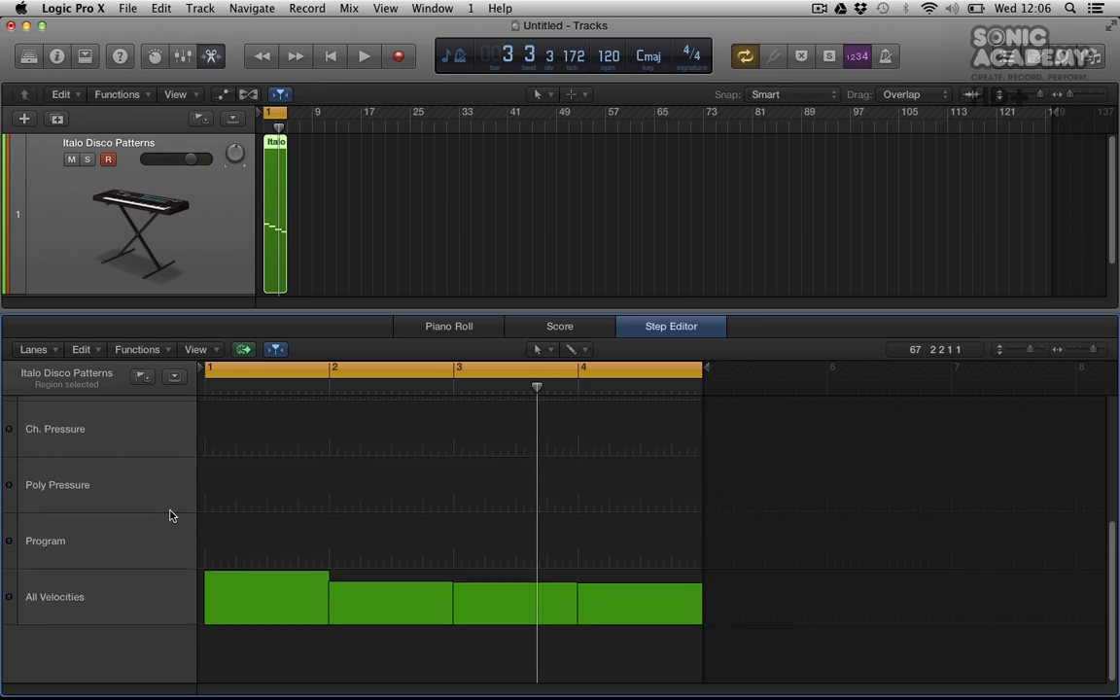
scroll(169, 516, "down", 2)
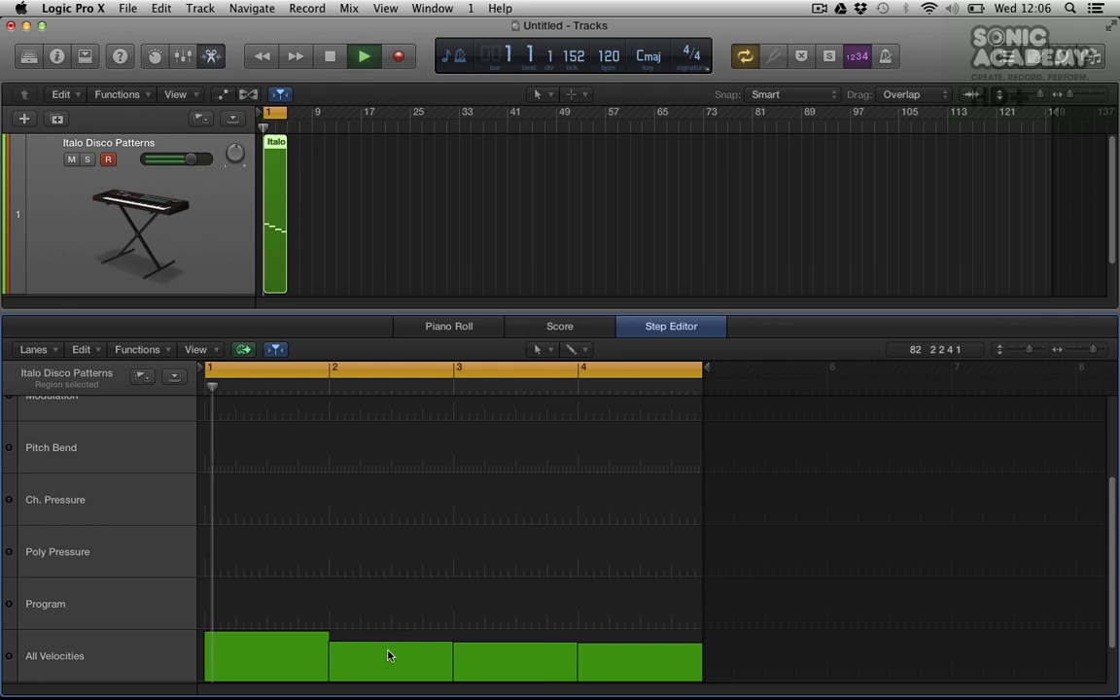
key("space")
left_click(387, 656)
left_click_drag(467, 649, 475, 656)
left_click_drag(640, 665, 640, 671)
key("space")
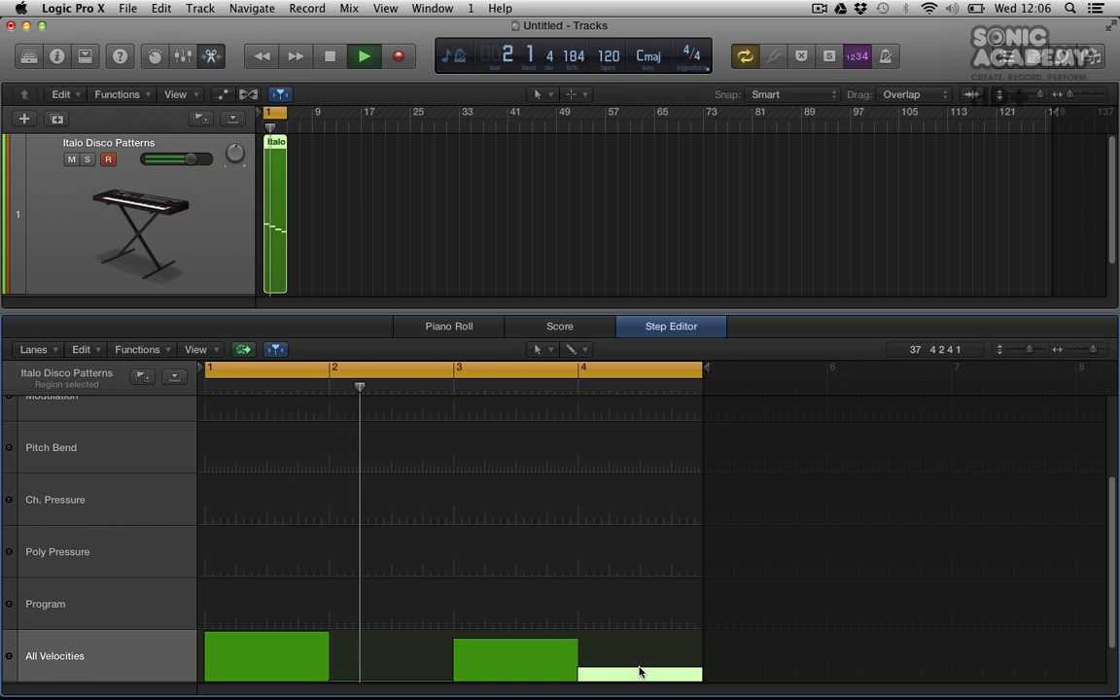
key("space")
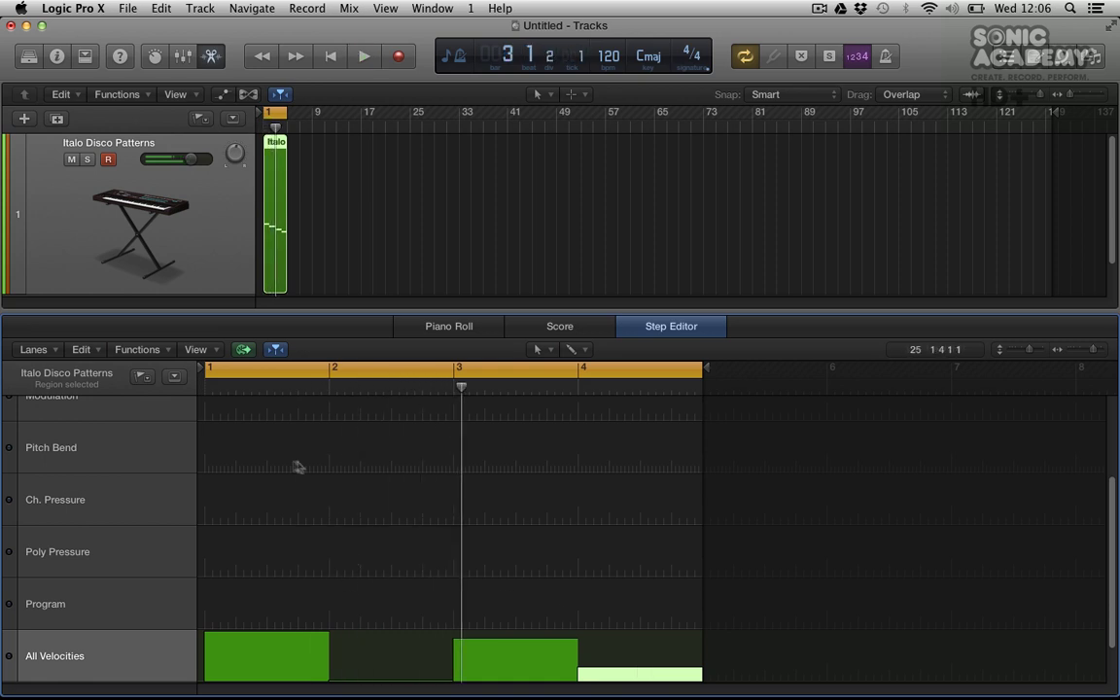
Draw a freehand series of four rises and falls with the Pencil across bars 1 to 4 of the Pitch Bend lane and play it briefly.
left_click(291, 455)
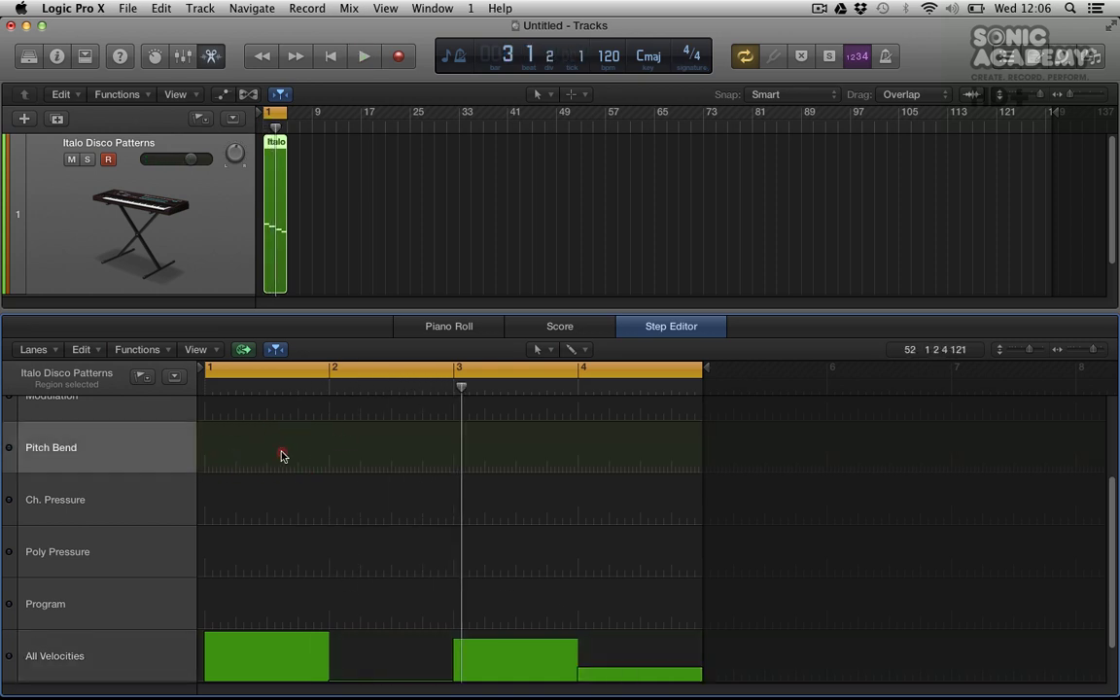
right_click(228, 467)
left_click(257, 493)
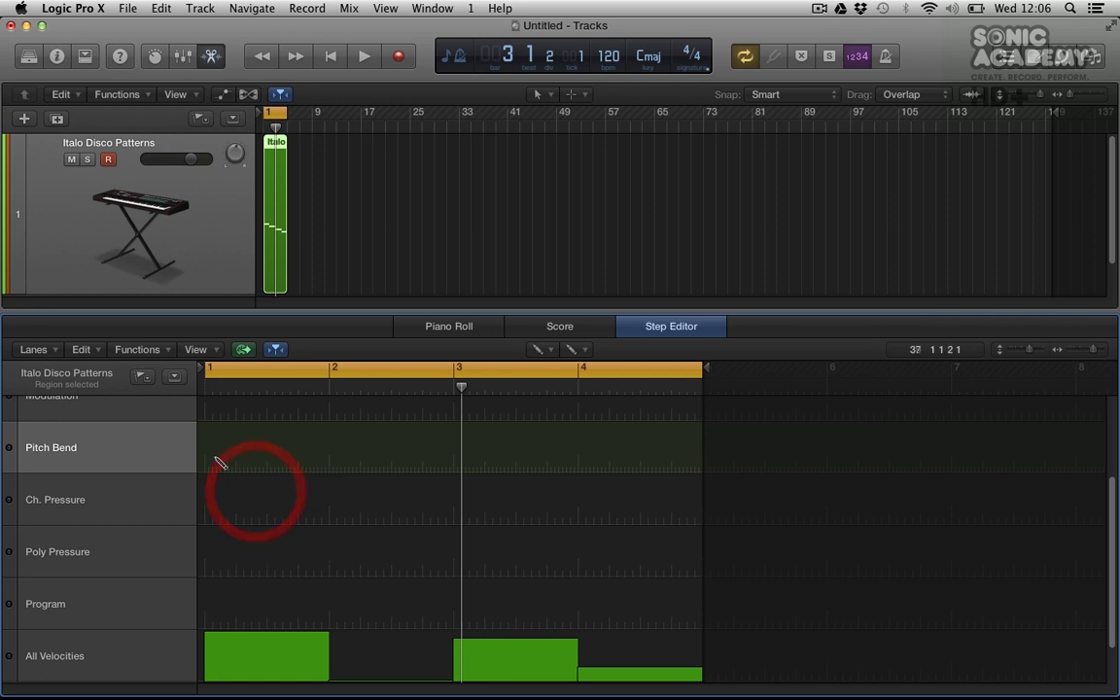
mouse_move(220, 460)
left_mouse_down()
mouse_move(337, 439)
mouse_move(457, 475)
mouse_move(521, 431)
mouse_move(586, 470)
mouse_move(650, 477)
mouse_move(679, 435)
left_mouse_up()
key("space")
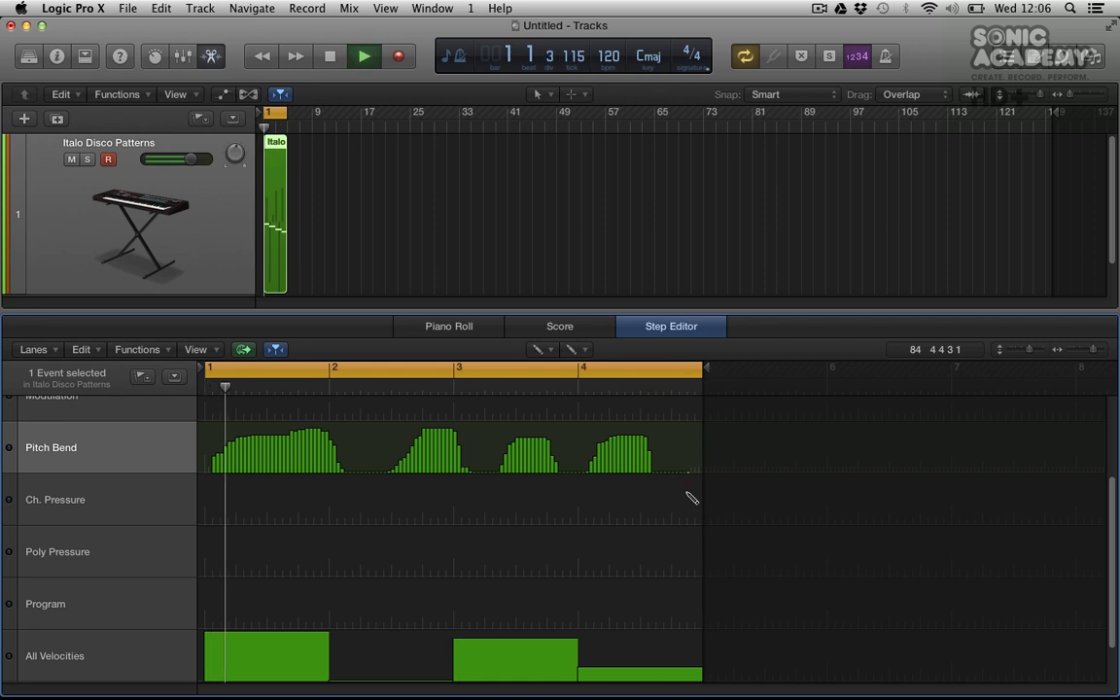
key("space")
scroll(595, 500, "up", 5)
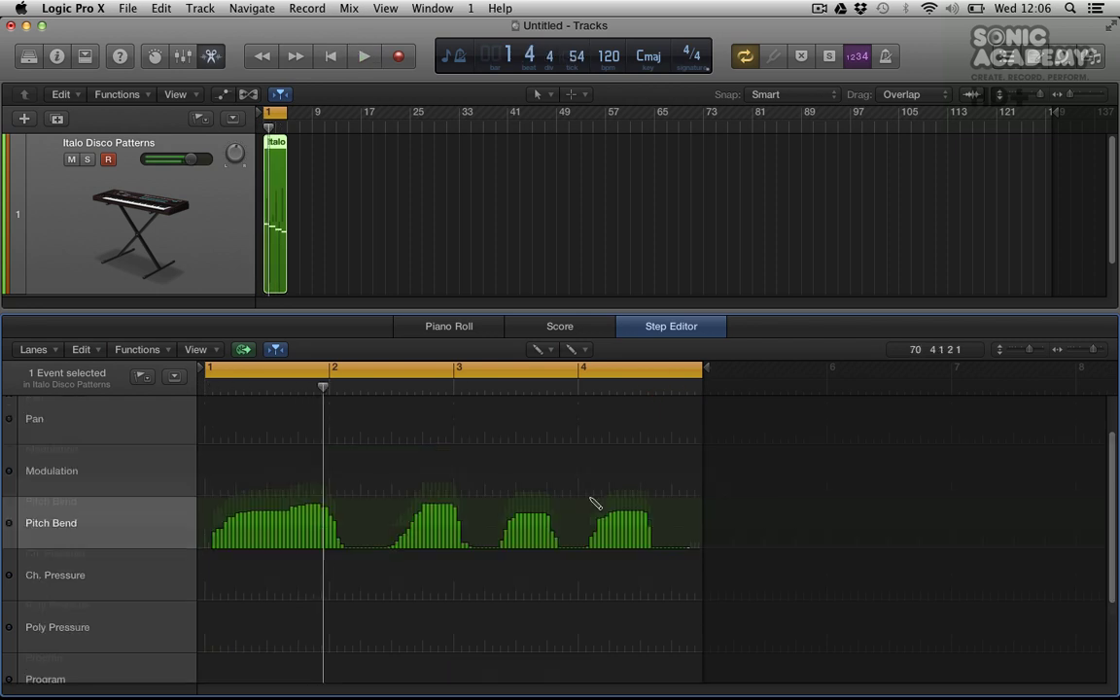
Draw freehand rises and falls across bars 1 to 4 of the Pan lane and play the result.
mouse_move(288, 483)
left_mouse_down()
mouse_move(399, 474)
mouse_move(425, 455)
mouse_move(681, 498)
mouse_move(697, 476)
left_mouse_up()
key("space")
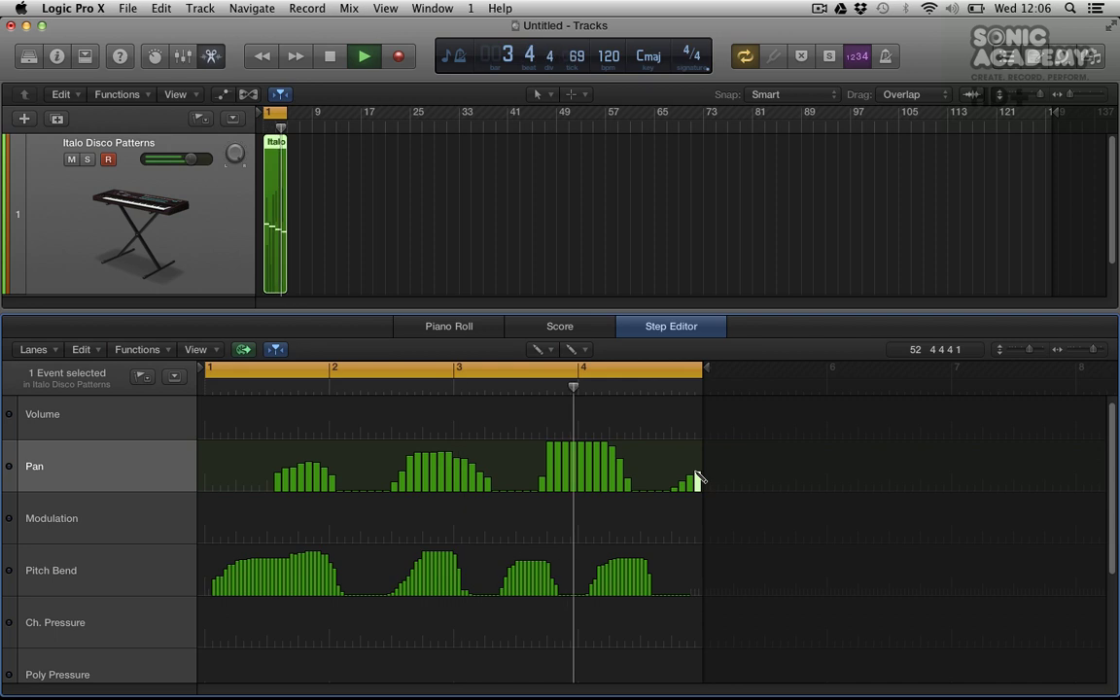
key("space")
Undo the freehand Pan and Pitch Bend drawings and briefly play the region.
key("super+z")
scroll(545, 487, "down", 6)
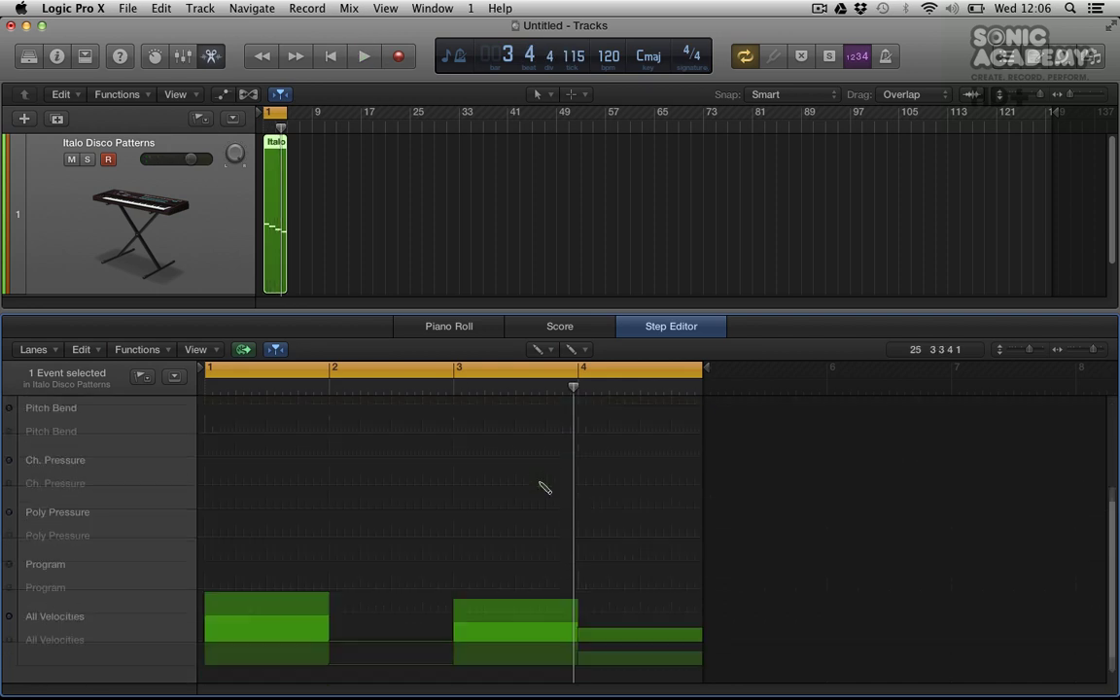
key("space")
key("space")
Close the Step Editor and look at the Smart Controls and the Mixer.
left_click(670, 326)
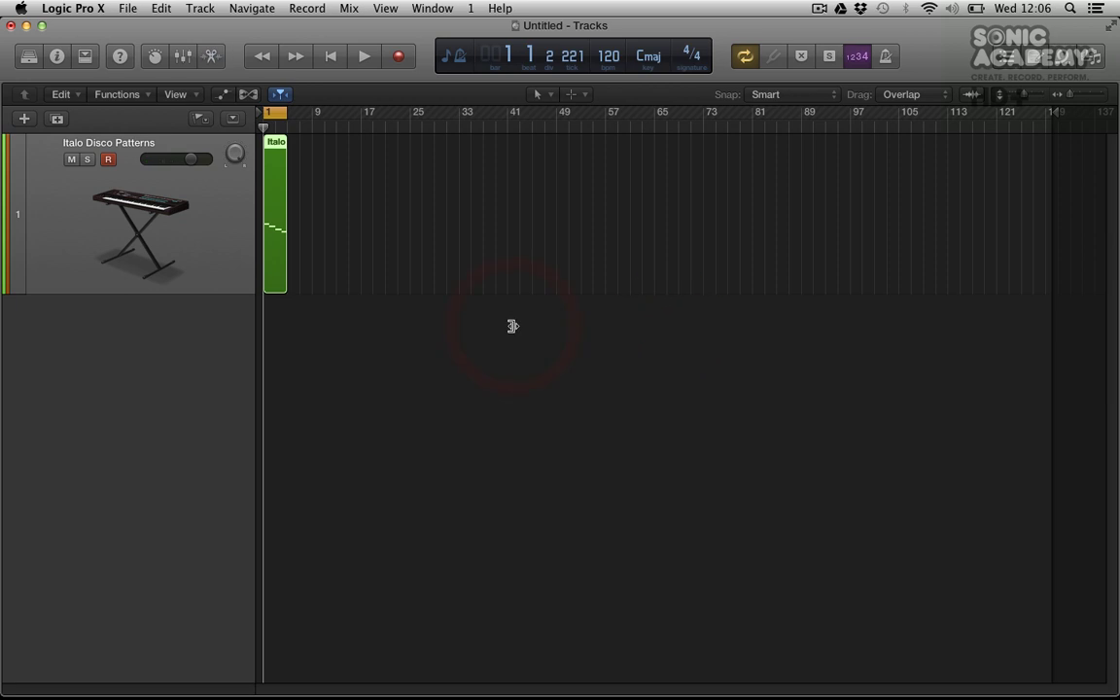
left_click(152, 60)
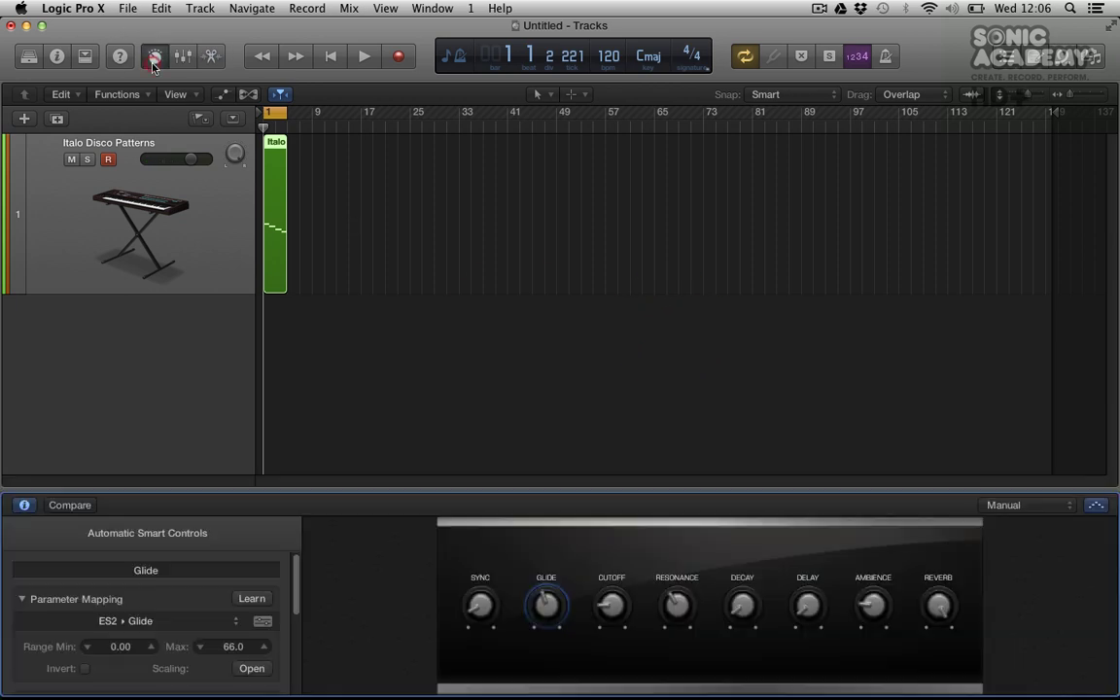
left_click(182, 57)
Reopen the region's editor on the Piano Roll and hide its MIDI Draw area.
left_click(211, 56)
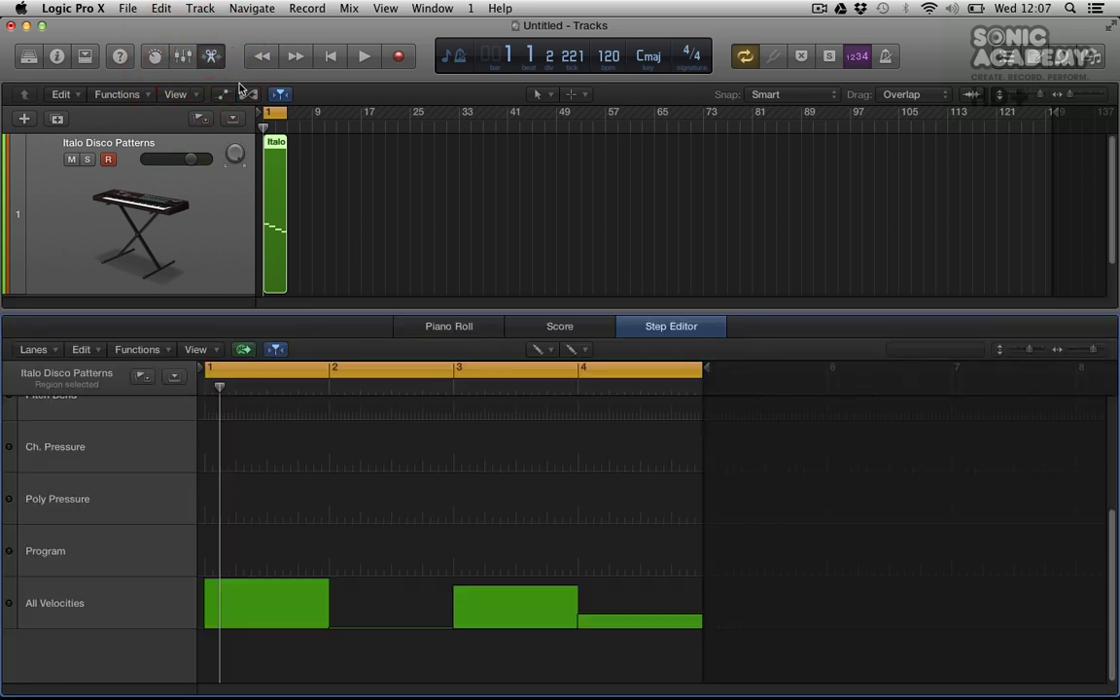
left_click(464, 331)
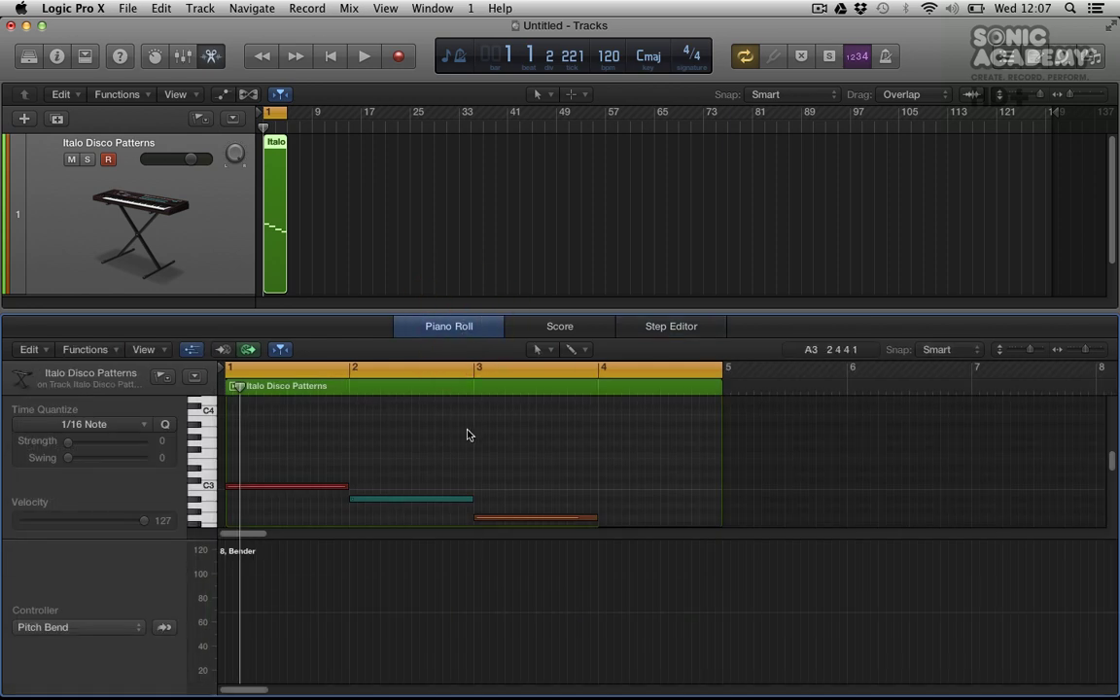
left_click(192, 349)
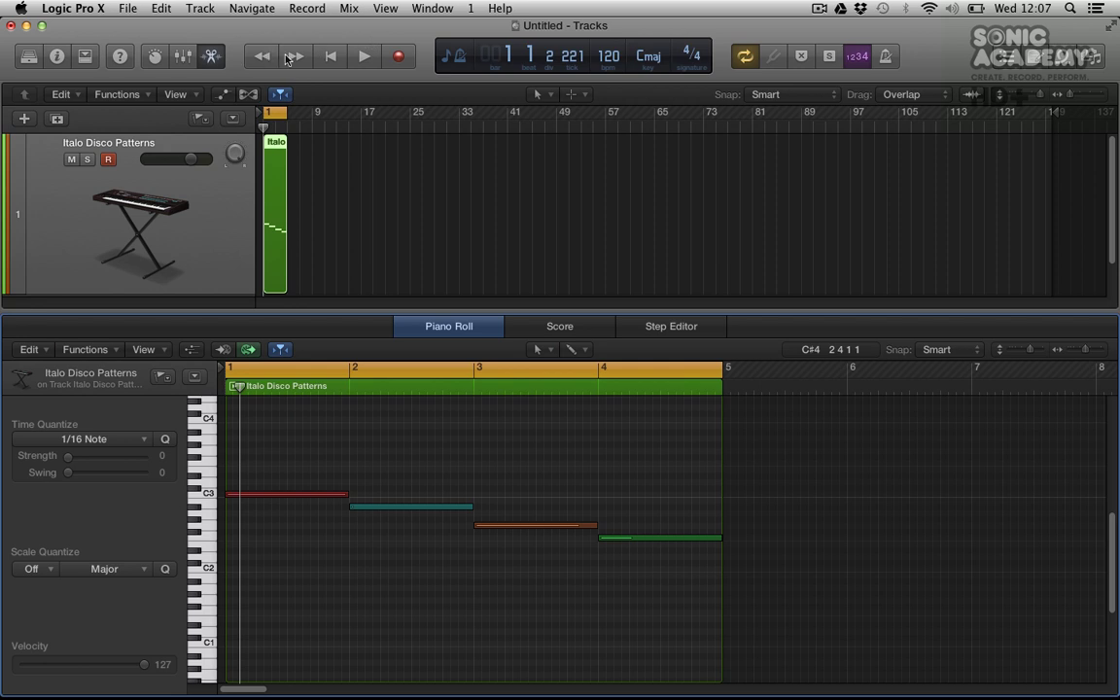
Try the forward and rewind transport controls, return the playhead to the start, and play the project briefly.
left_click(294, 57)
left_click(293, 57)
left_click(262, 57)
left_click(262, 57)
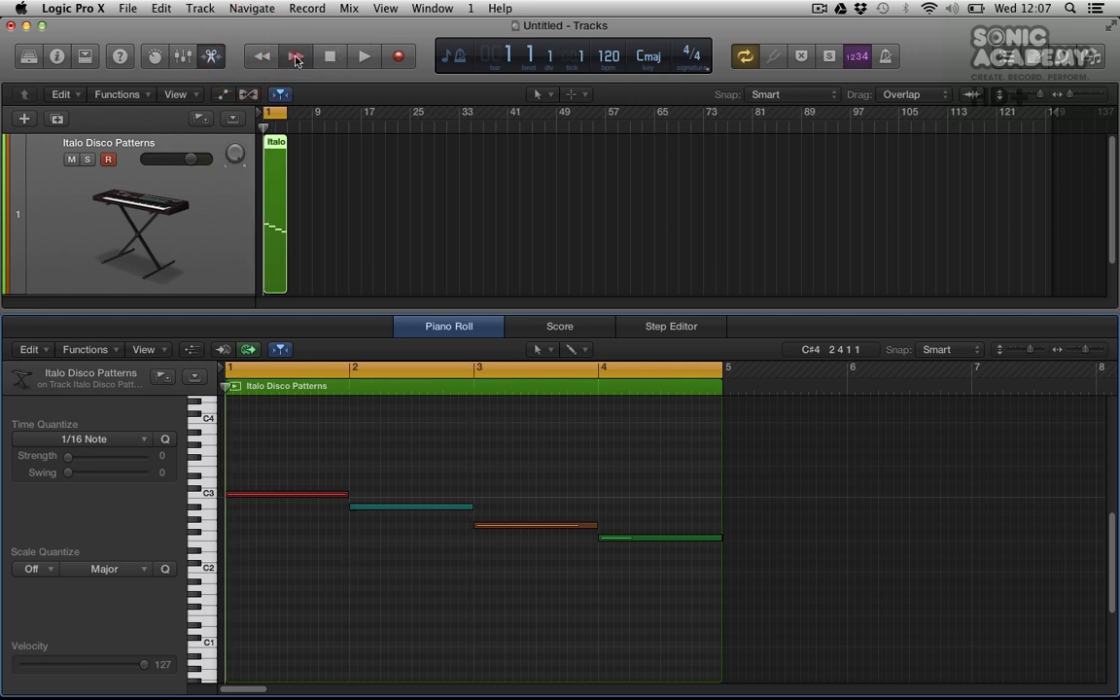
left_click(297, 59)
left_click(297, 59)
left_click(334, 59)
left_click(368, 59)
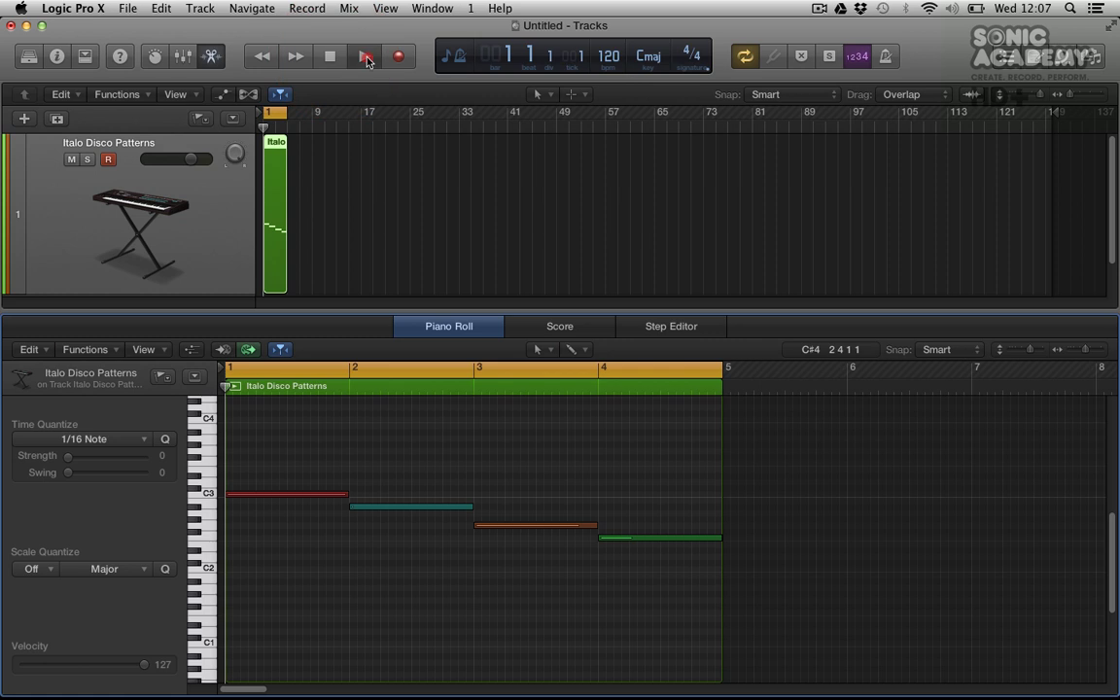
left_click(330, 56)
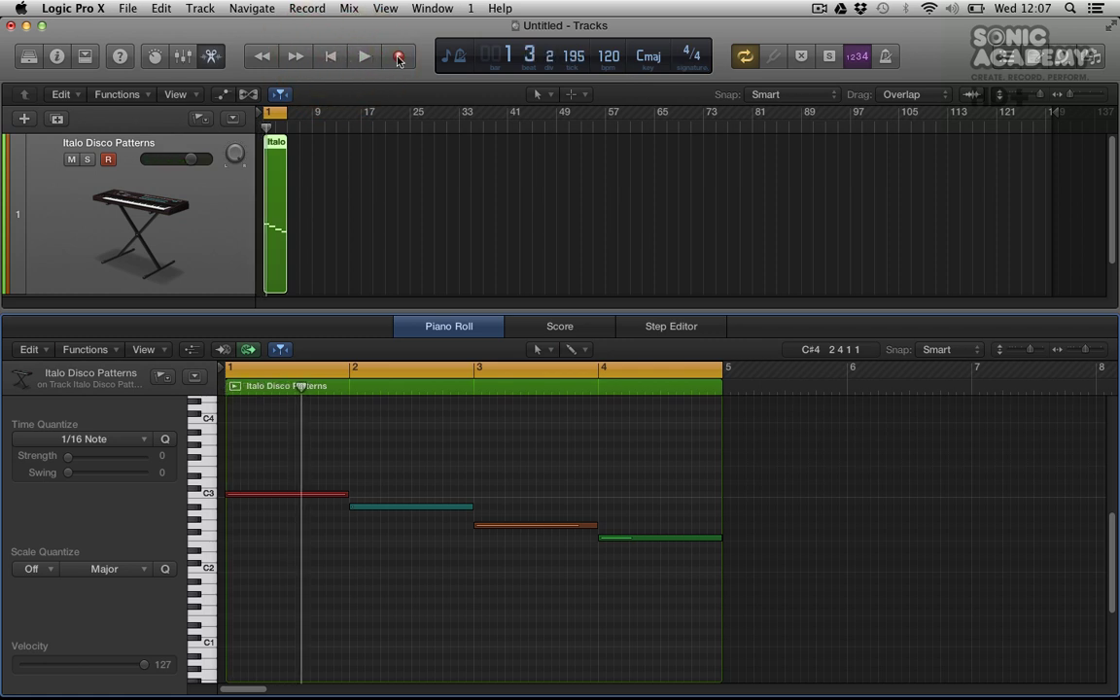
Switch the LCD to the Custom display and move the playhead through bar 3 to the start of bar 4.
left_click(452, 55)
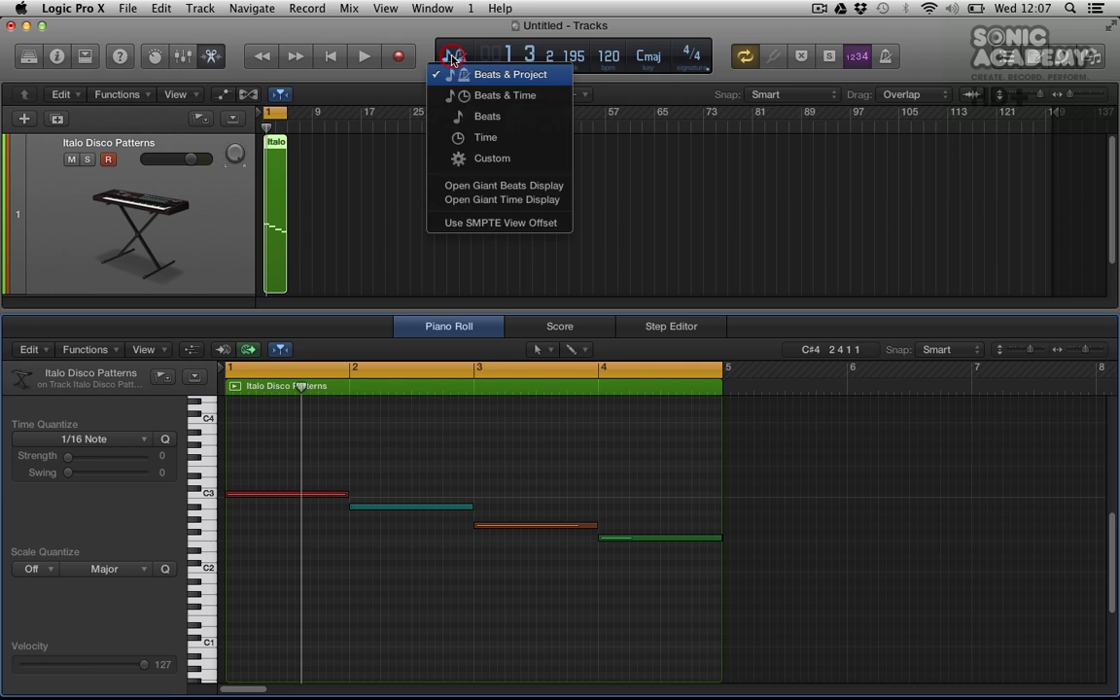
left_click(496, 158)
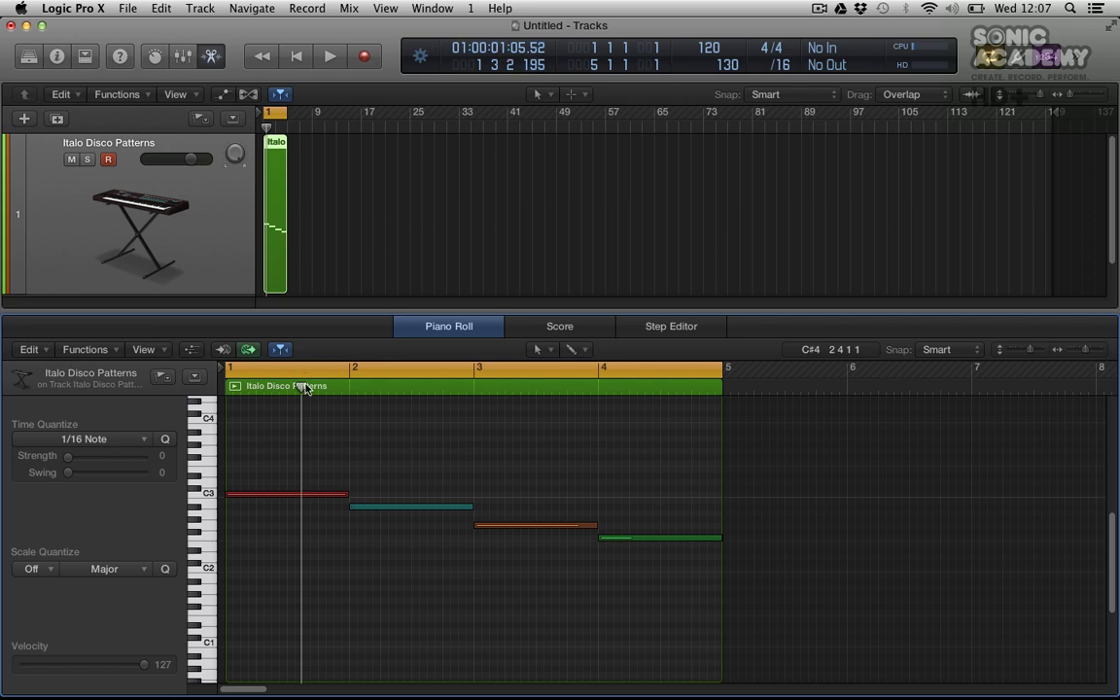
left_click_drag(304, 388, 528, 405)
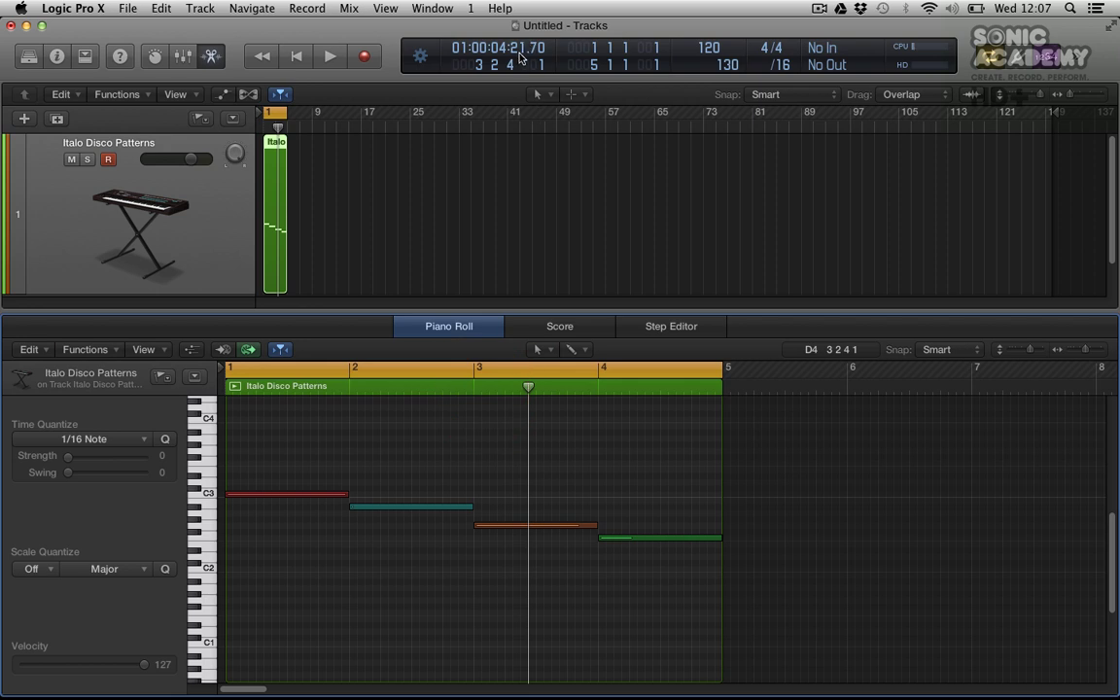
left_click_drag(520, 53, 516, 54)
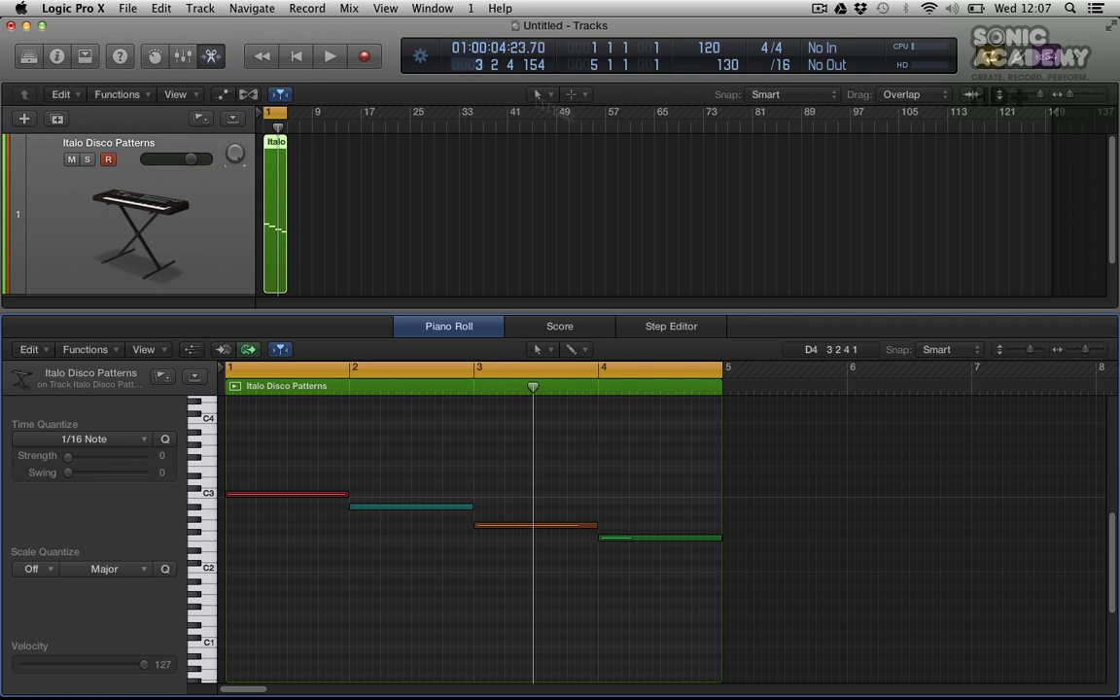
left_click_drag(533, 389, 600, 389)
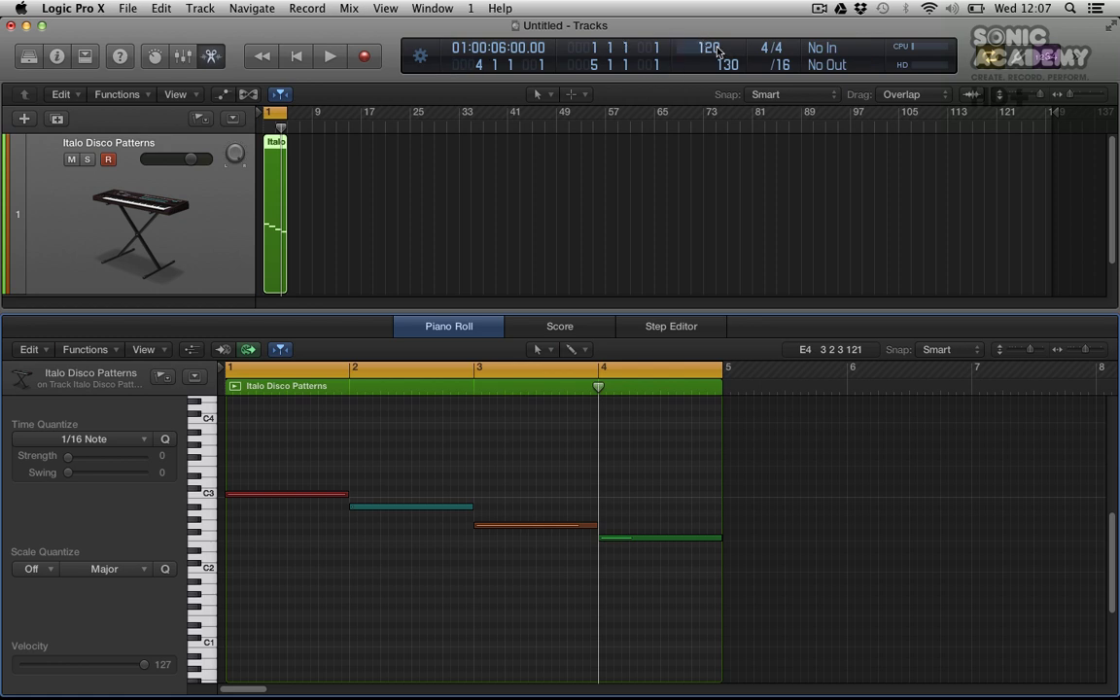
Change the LCD's division value to /8 and then to /32.
left_click(786, 68)
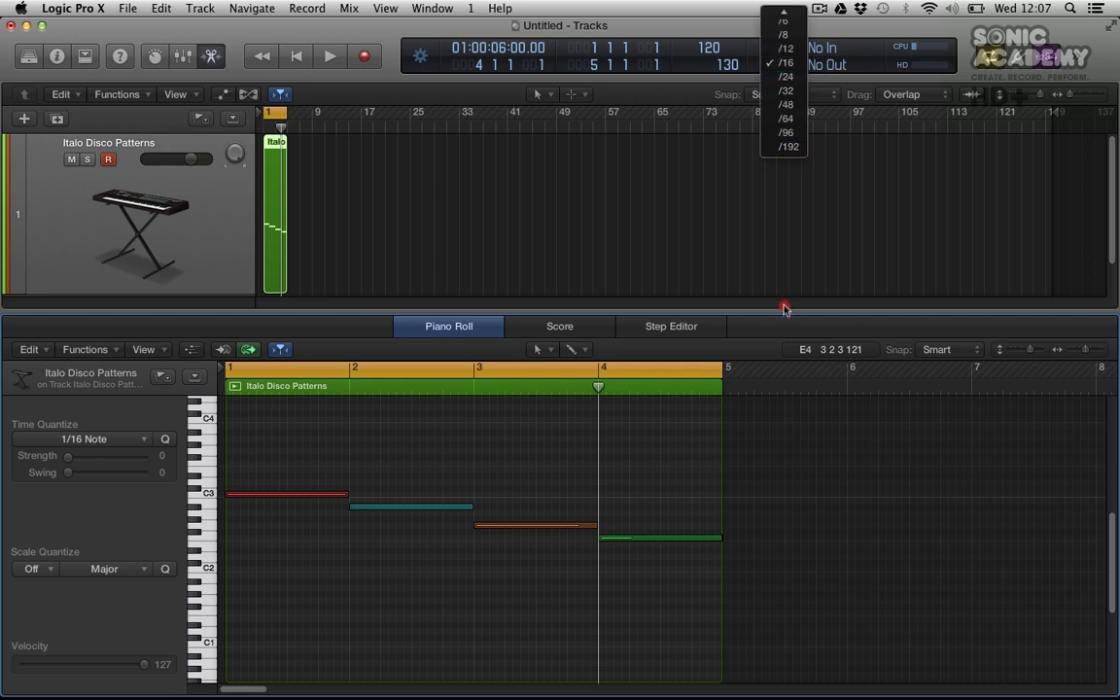
mouse_move(783, 12)
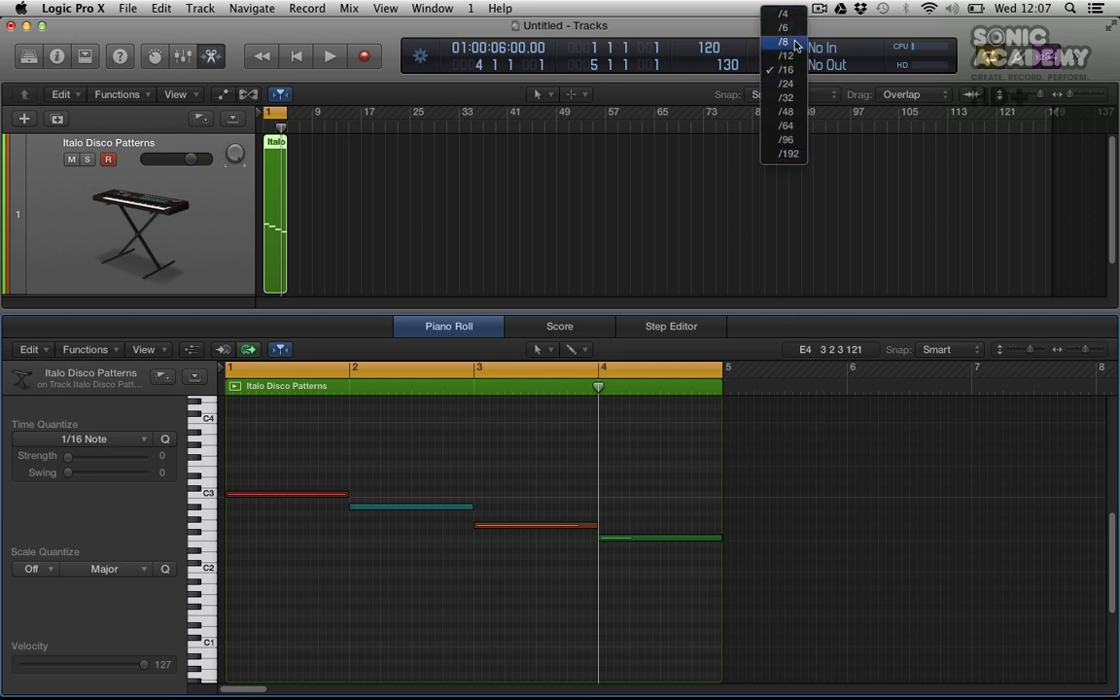
left_click(792, 42)
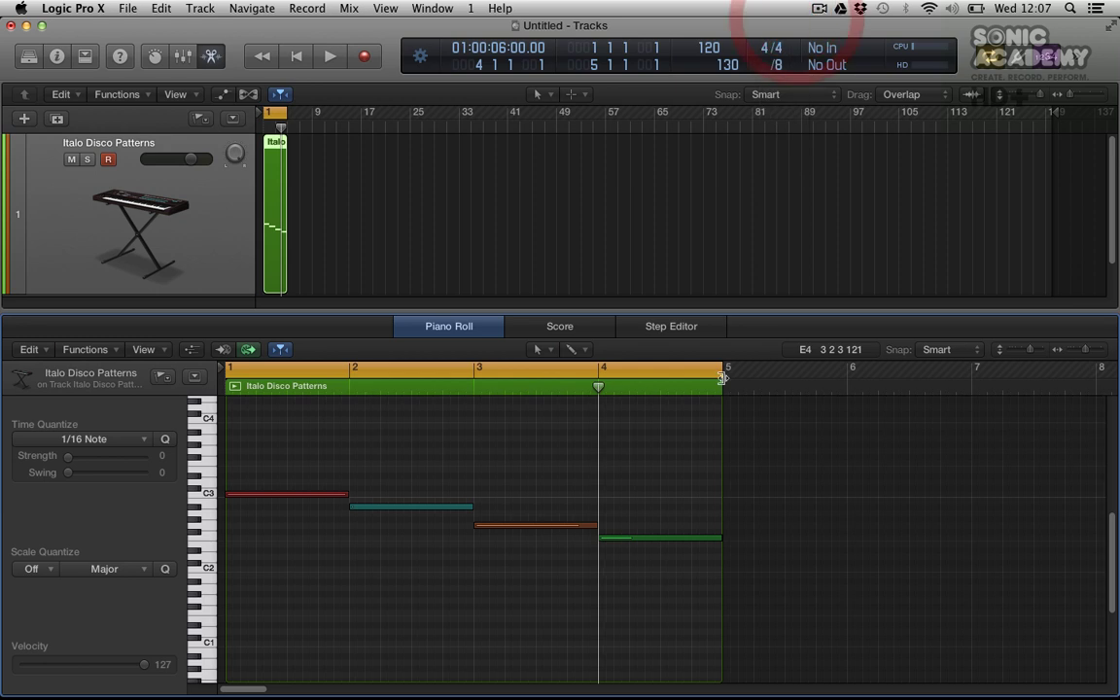
left_click(781, 64)
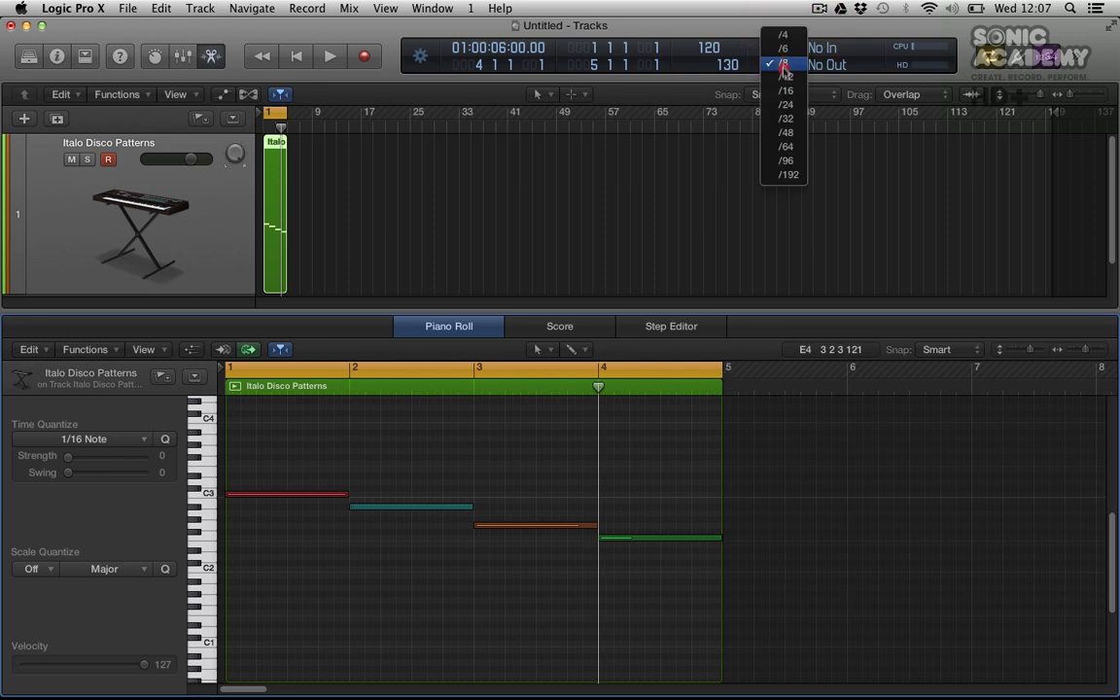
left_click(793, 121)
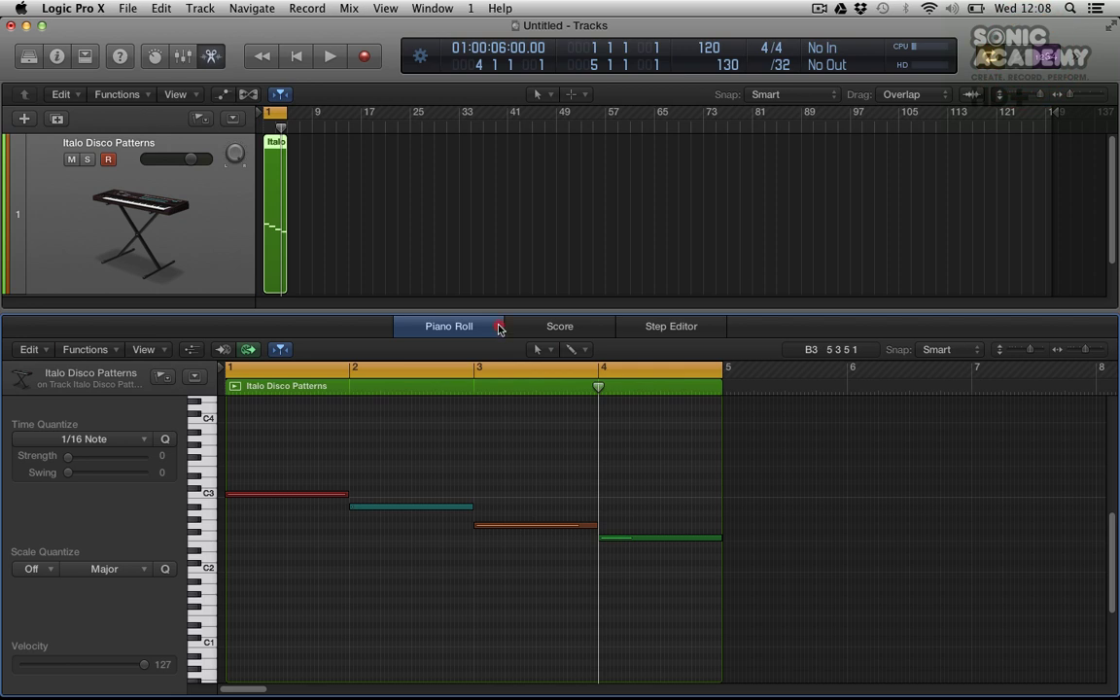
Close the Piano Roll and switch the LCD to the Beats display.
left_click(498, 328)
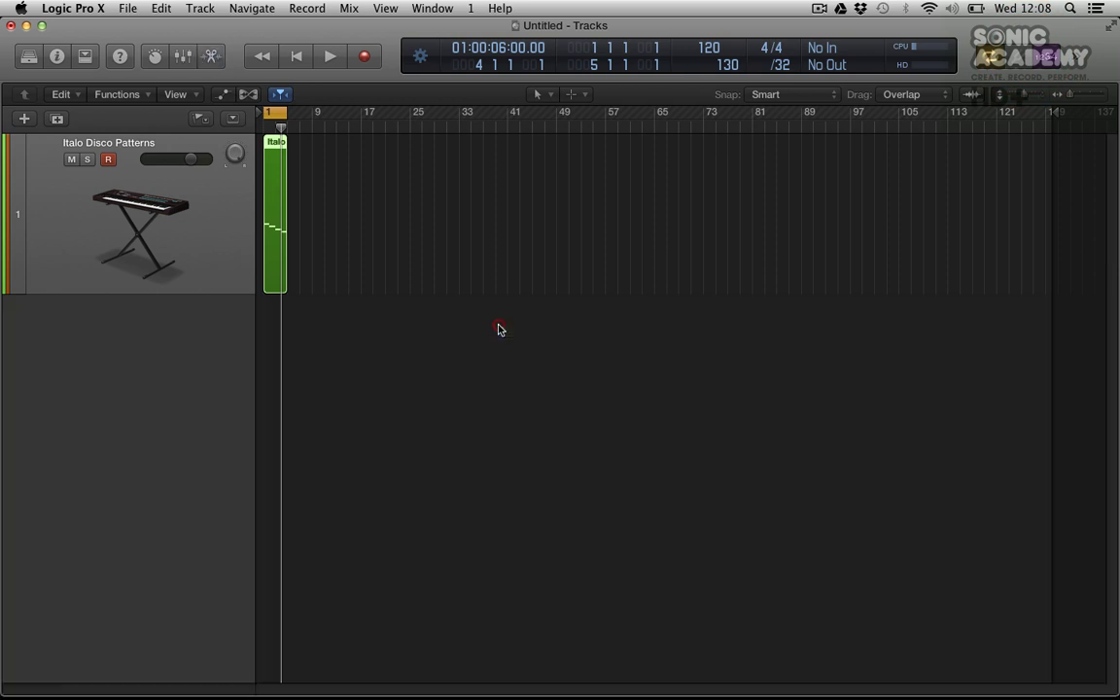
left_click(1056, 59)
left_click(1057, 58)
left_click(419, 58)
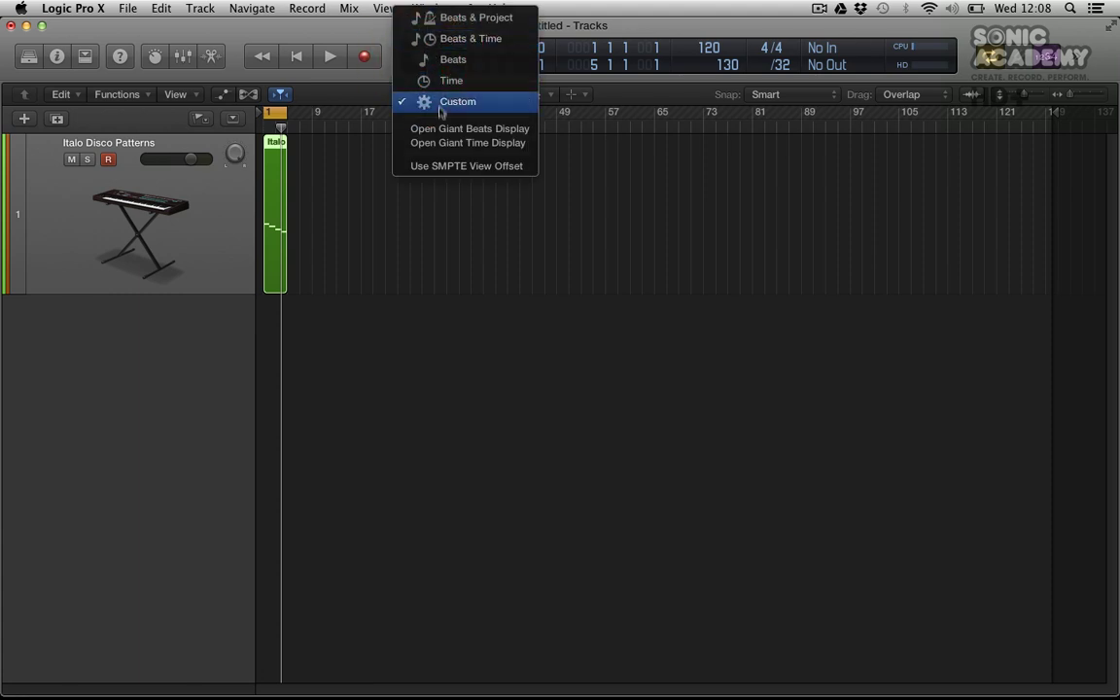
left_click(435, 59)
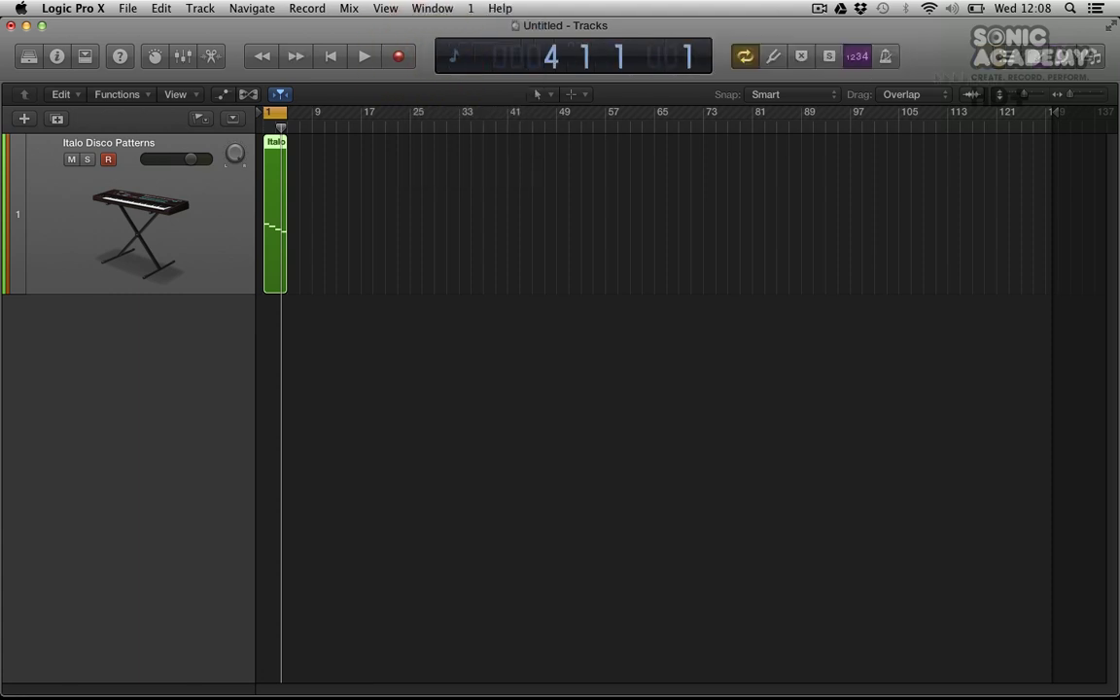
Show the Event List beside the Piano Roll, select the first three notes together, and reduce the selection to the C3 note.
left_click(1036, 58)
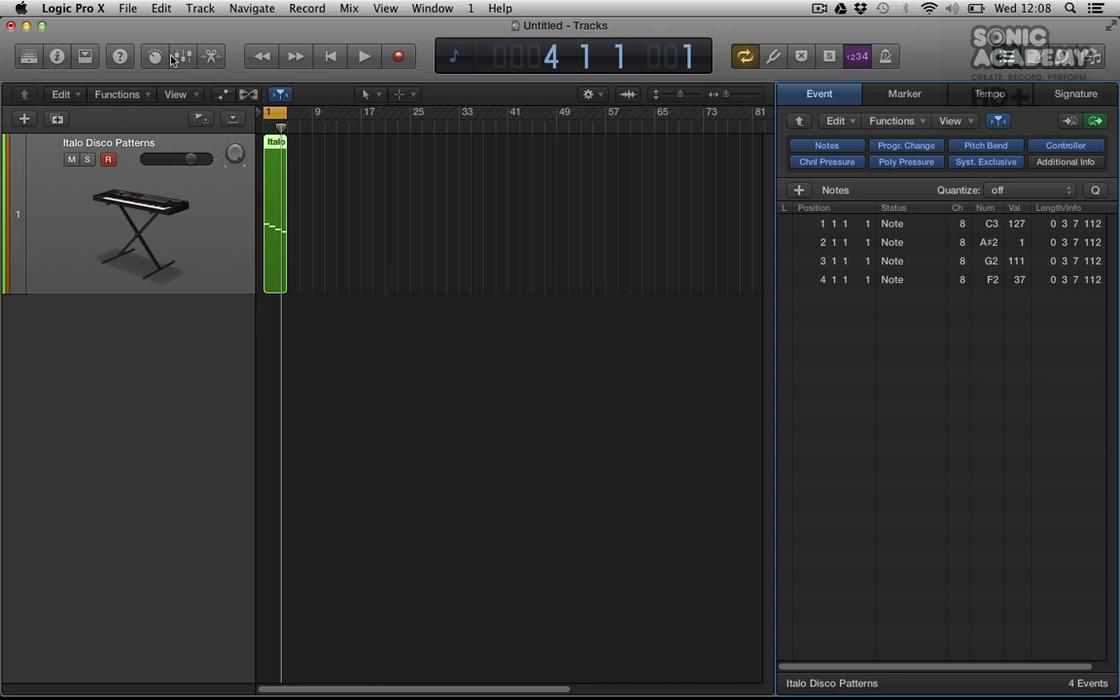
left_click(206, 57)
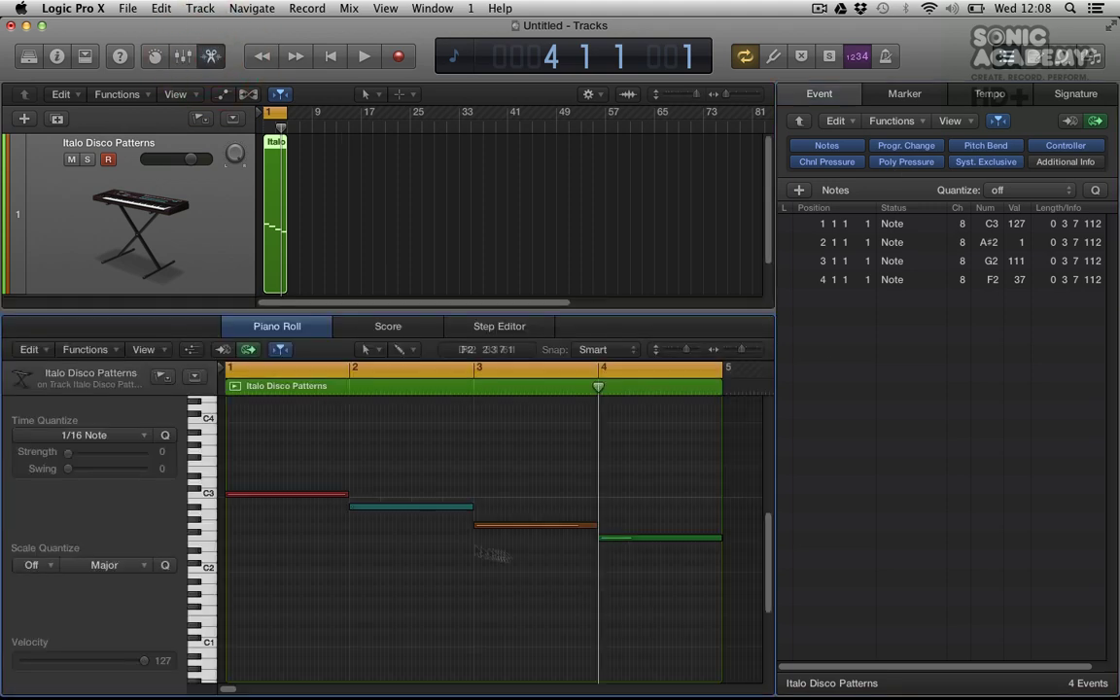
left_click_drag(329, 457, 517, 552)
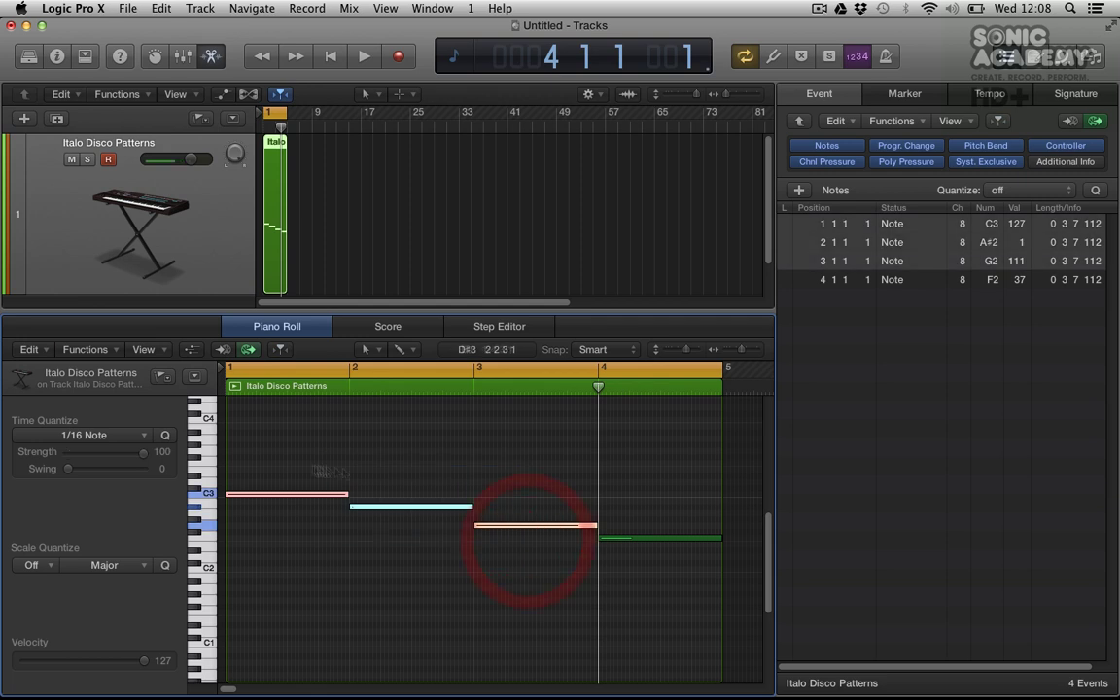
left_click(301, 450)
left_click(317, 495)
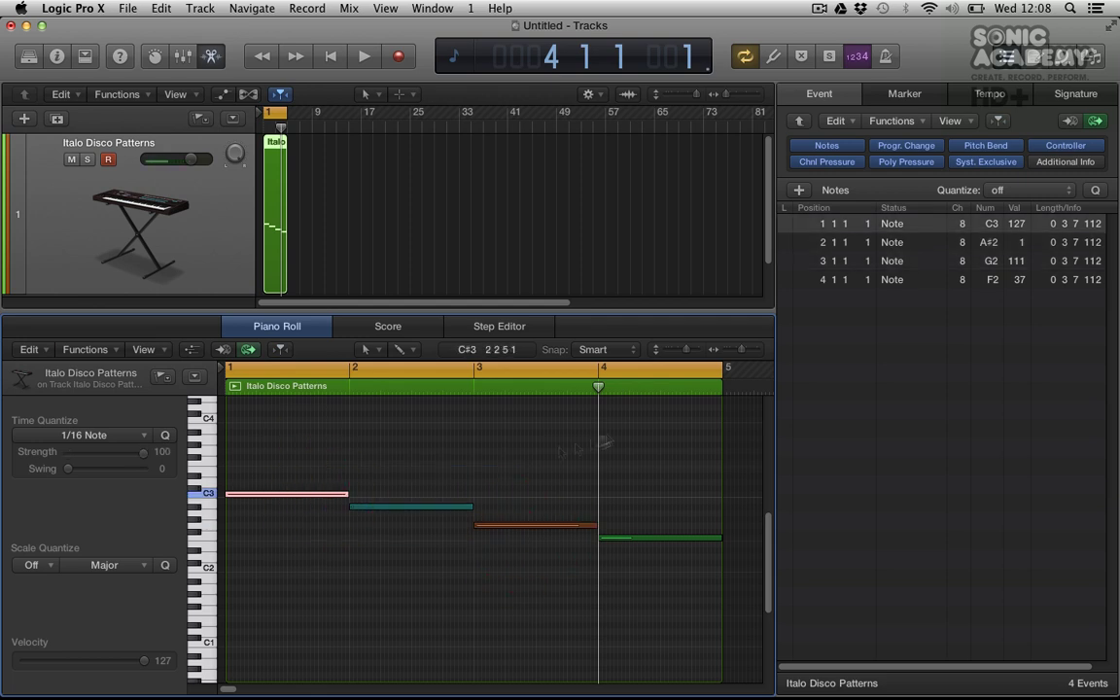
Shorten the C3 note to 0 1 0 112 in the Event List, then lengthen it to 0 3 5 0 in the Piano Roll.
left_click(1075, 225)
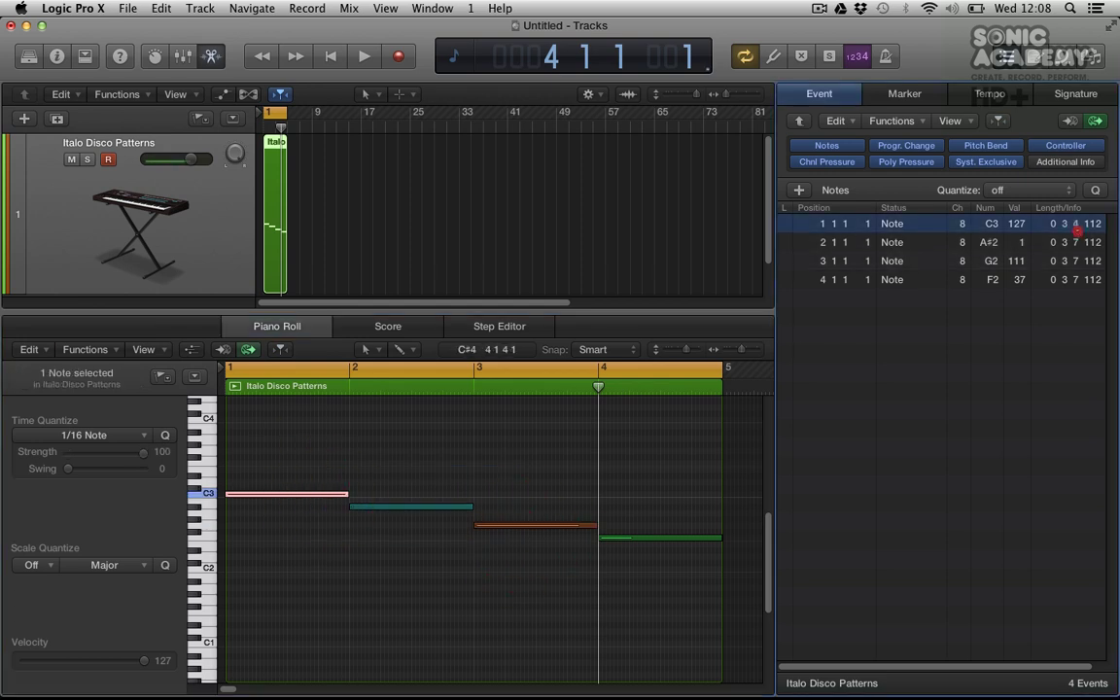
left_click_drag(1077, 265, 1073, 233)
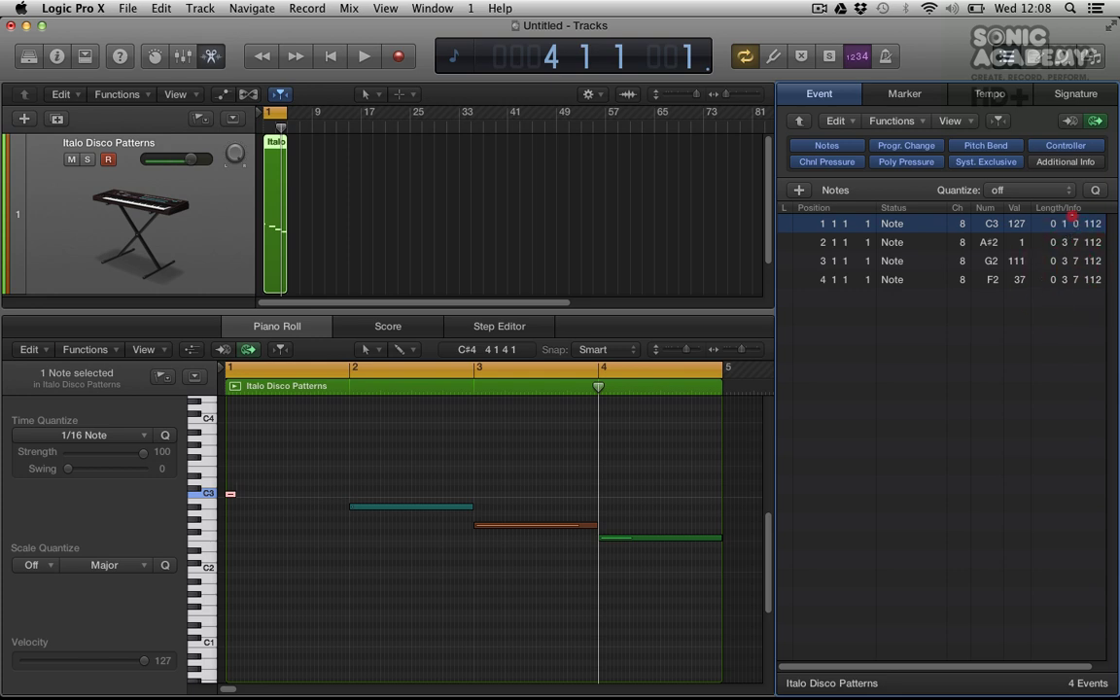
left_click_drag(235, 494, 336, 498)
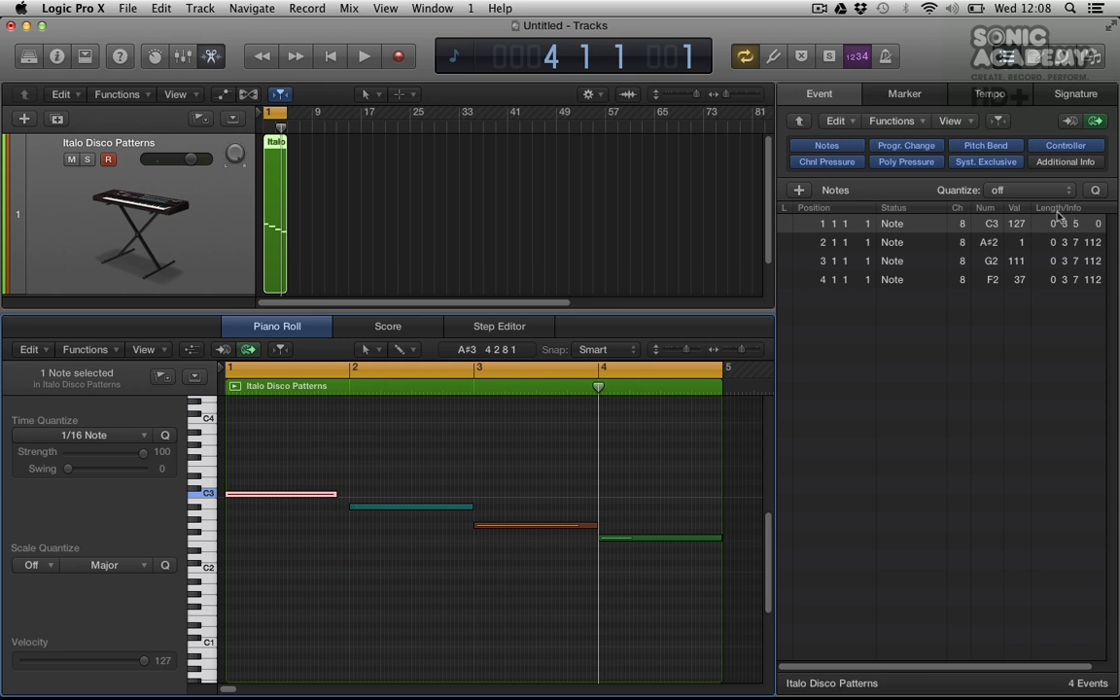
Set the C3 note's velocity to 50 in the Event List and try changing its pitch.
left_click(1018, 225)
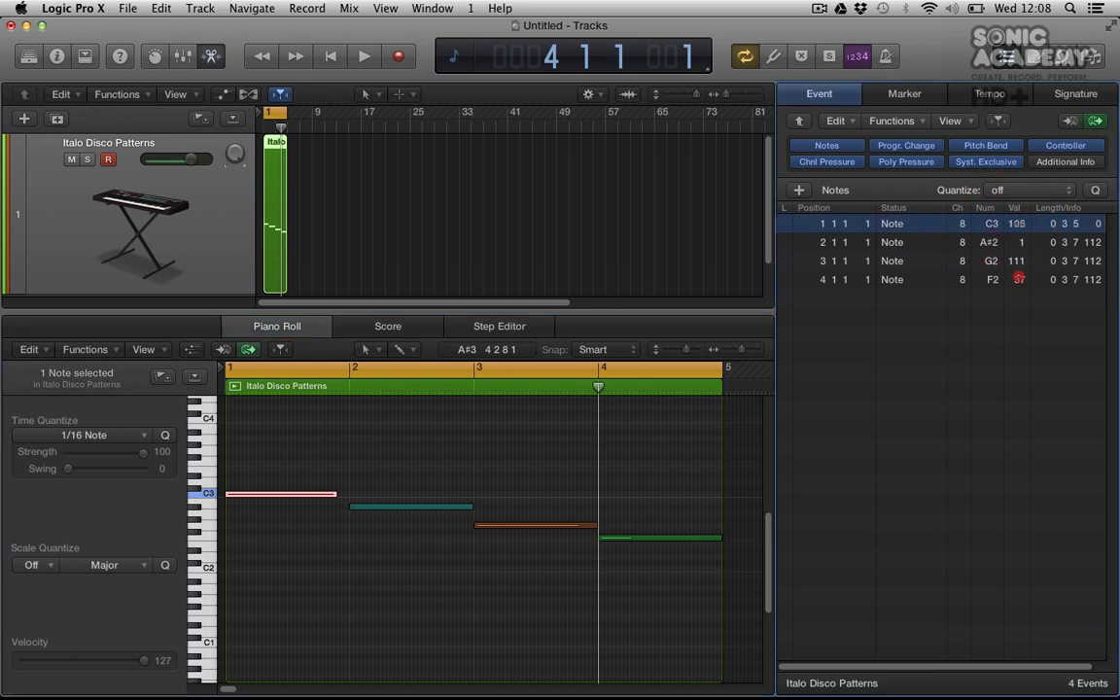
left_click_drag(1018, 341, 1012, 343)
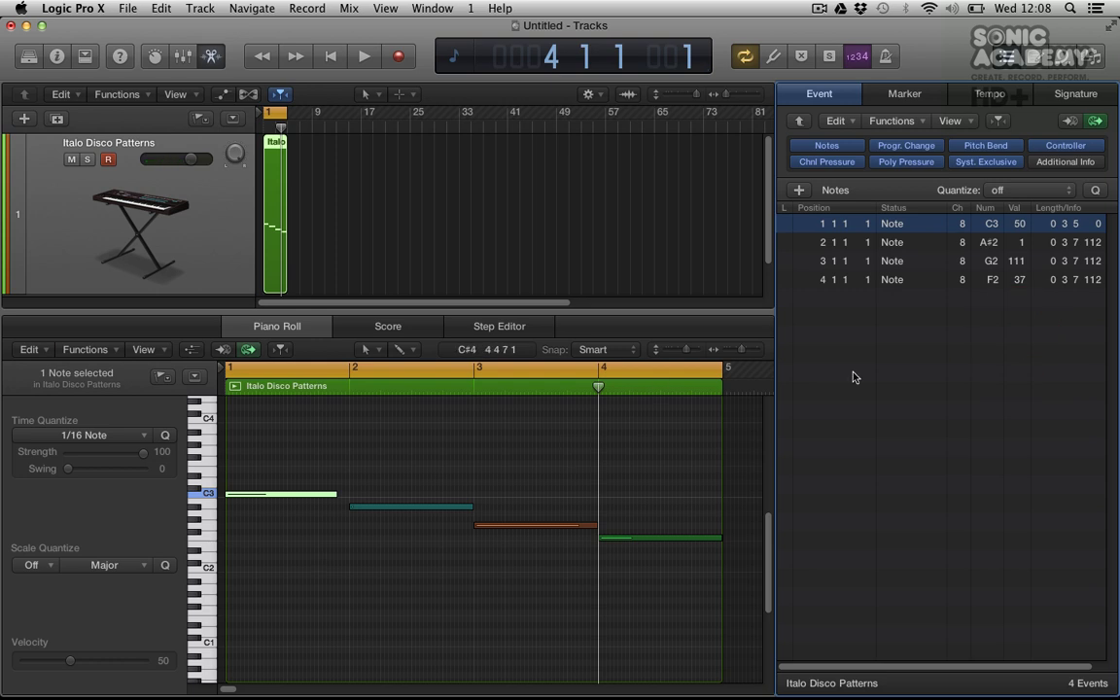
left_click(895, 350)
left_click_drag(992, 223, 987, 232)
Examine the project's Marker, Tempo and Signature lists.
left_click(902, 94)
left_click(902, 95)
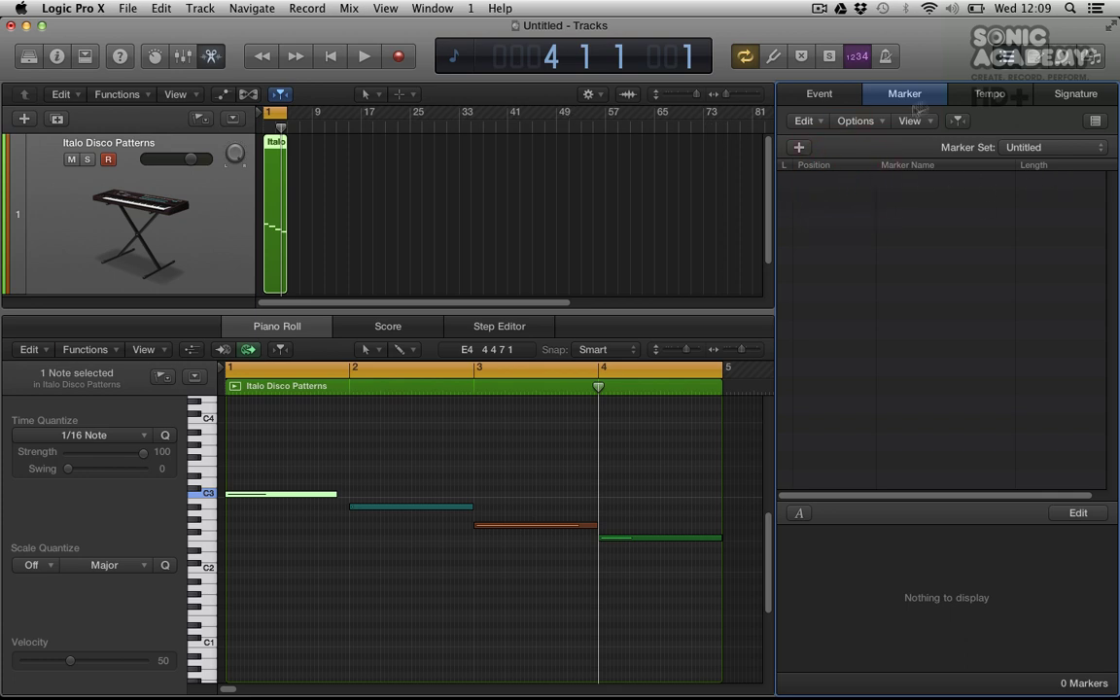
left_click(989, 93)
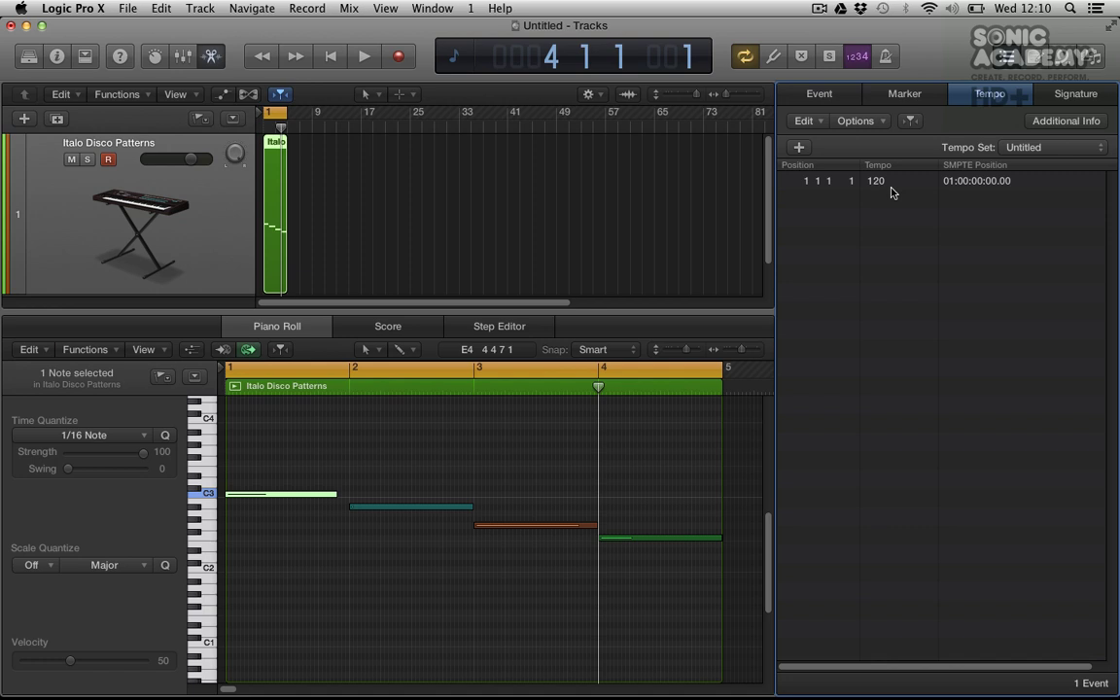
left_click(1087, 97)
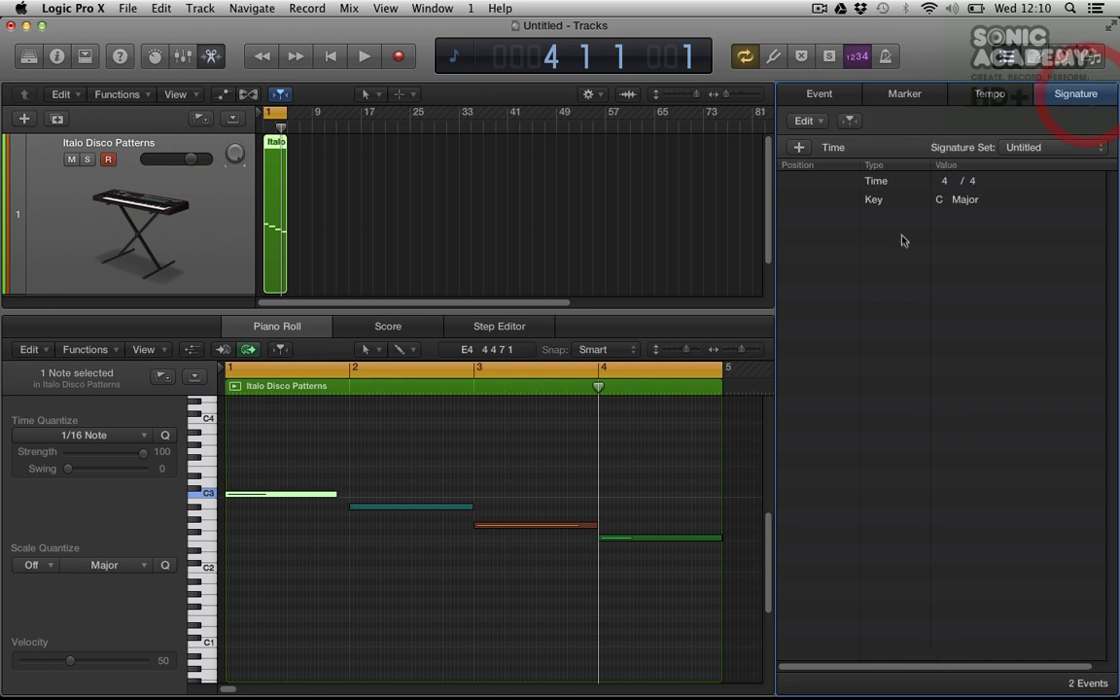
Examine the time signature entry in the Signature list and open the project's Note Pad.
left_click(966, 181)
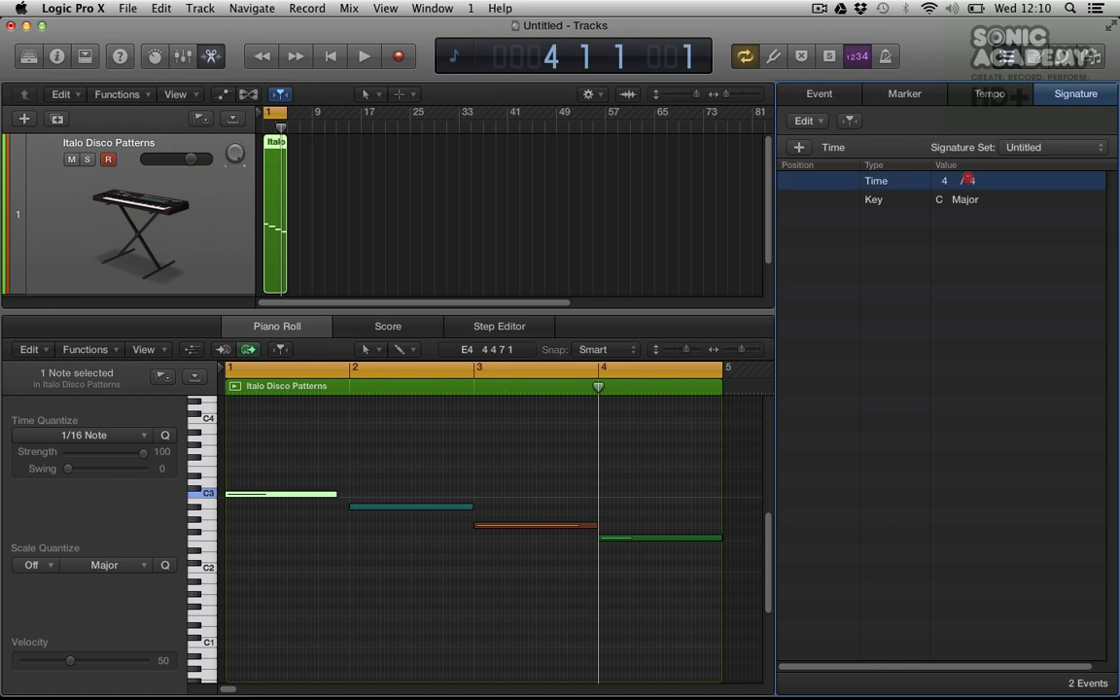
left_click(1002, 216)
left_click(924, 230)
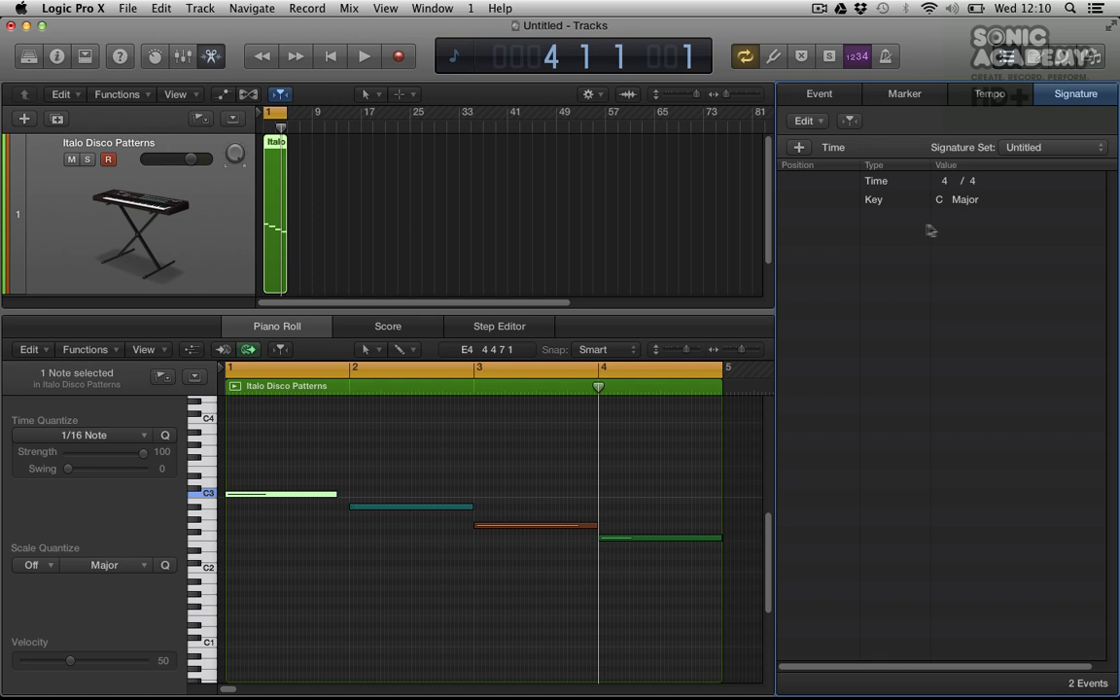
left_click(931, 184)
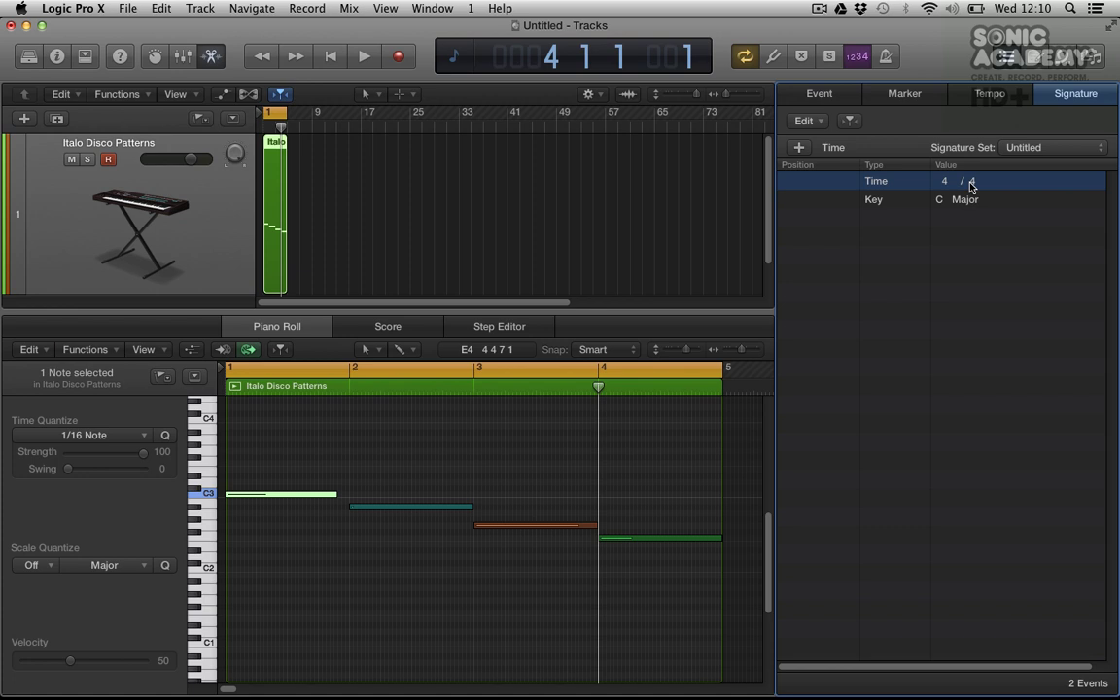
key("alt+super+p")
left_click(995, 224)
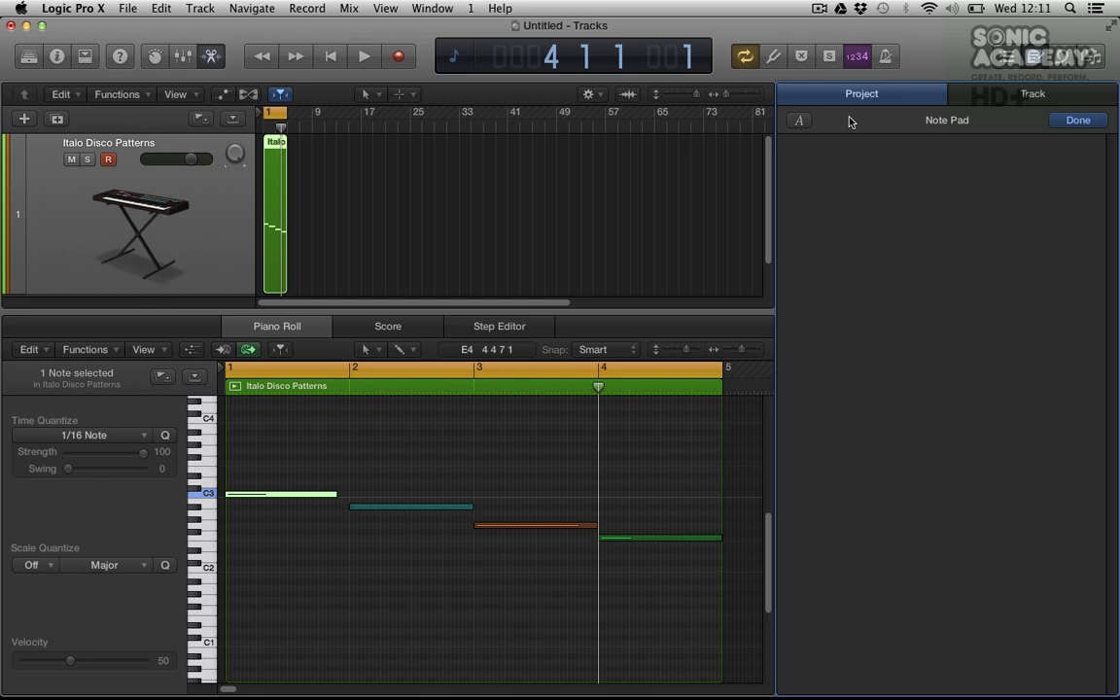
Filter the Apple Loops in column view to Beats within Favorites and audition Club Dance Beat 069.
left_click(1065, 55)
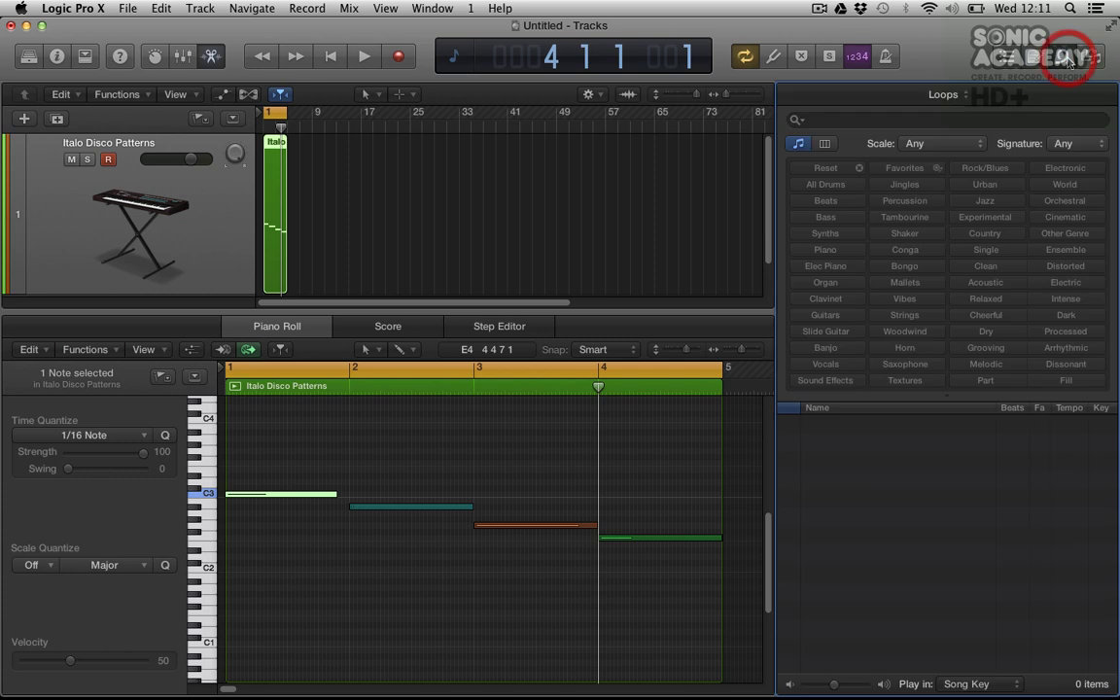
left_click(952, 100)
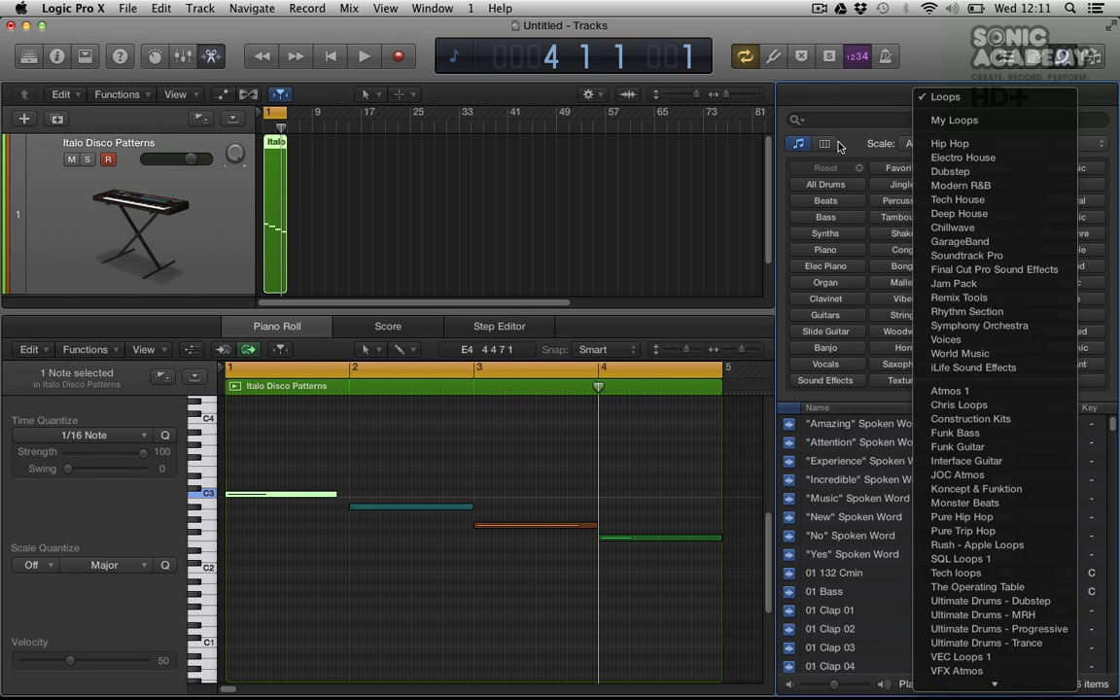
left_click(853, 143)
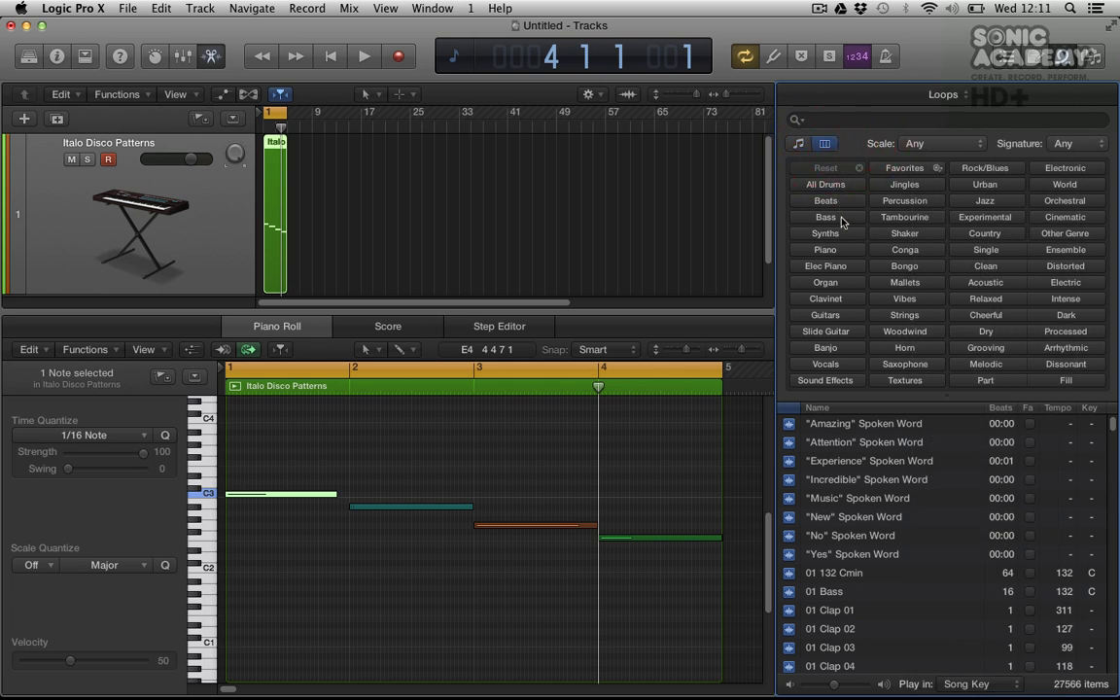
left_click(850, 183)
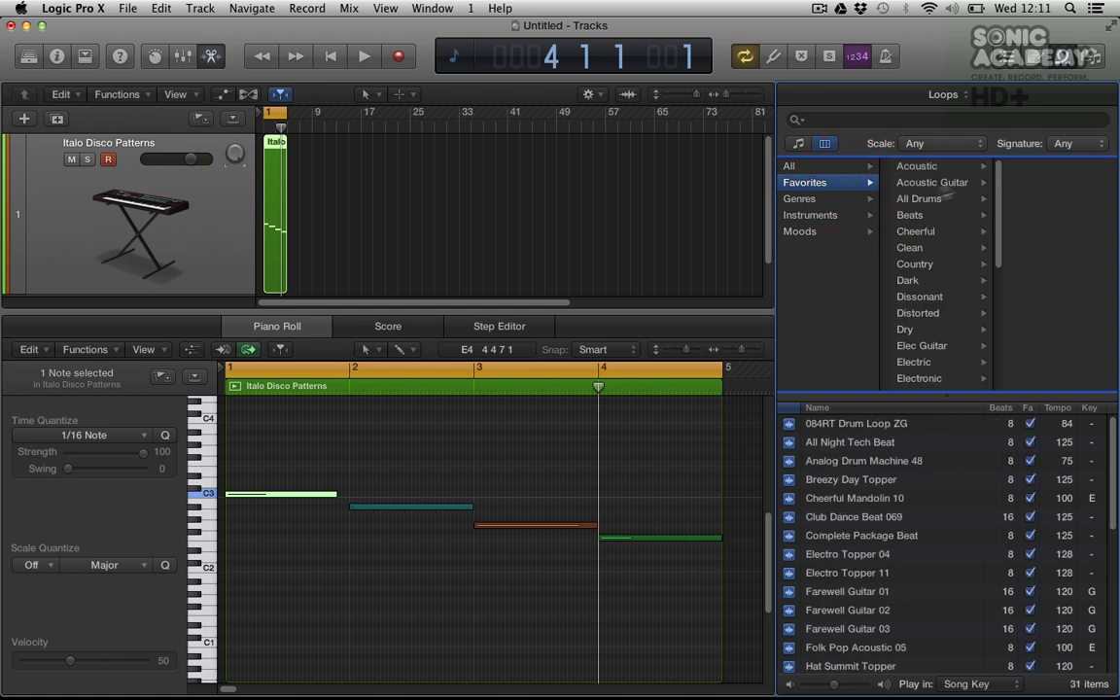
left_click(926, 217)
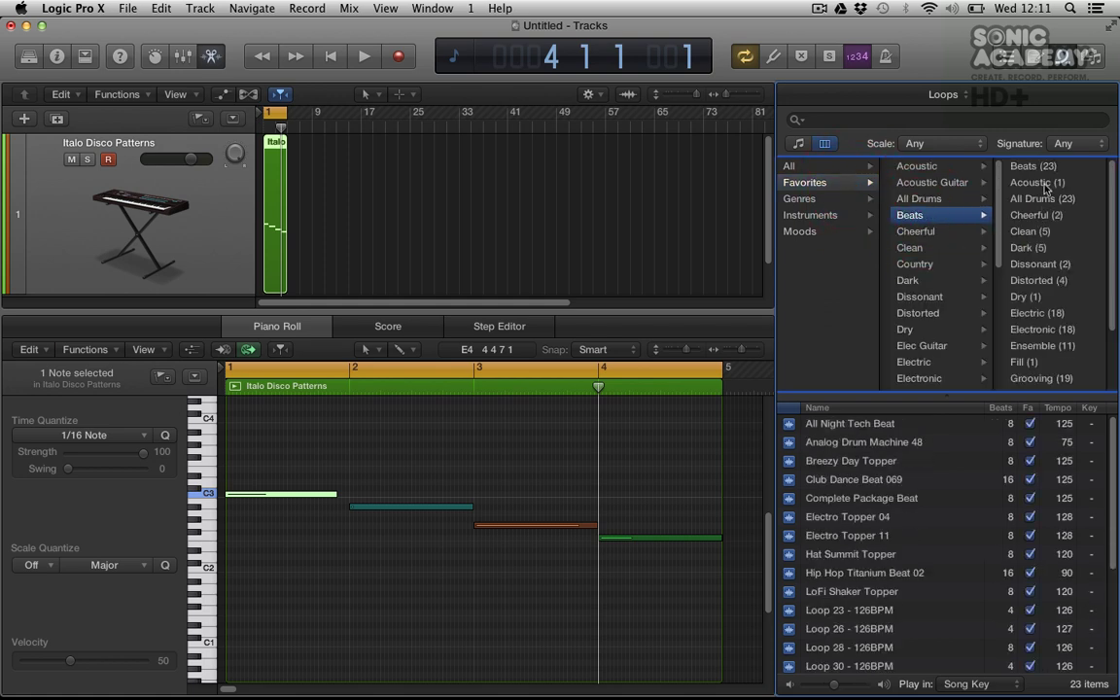
left_click(919, 482)
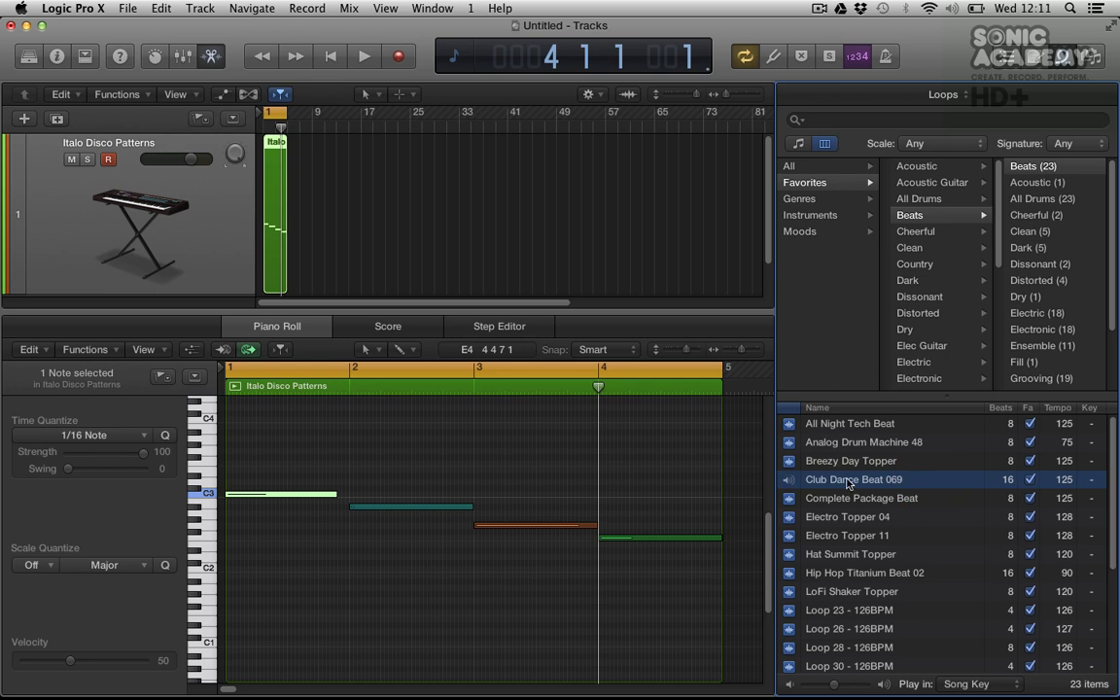
Add the Club Dance Beat 069 loop at bar 1 on a new track below Italo Disco Patterns and select that track.
left_click(320, 331)
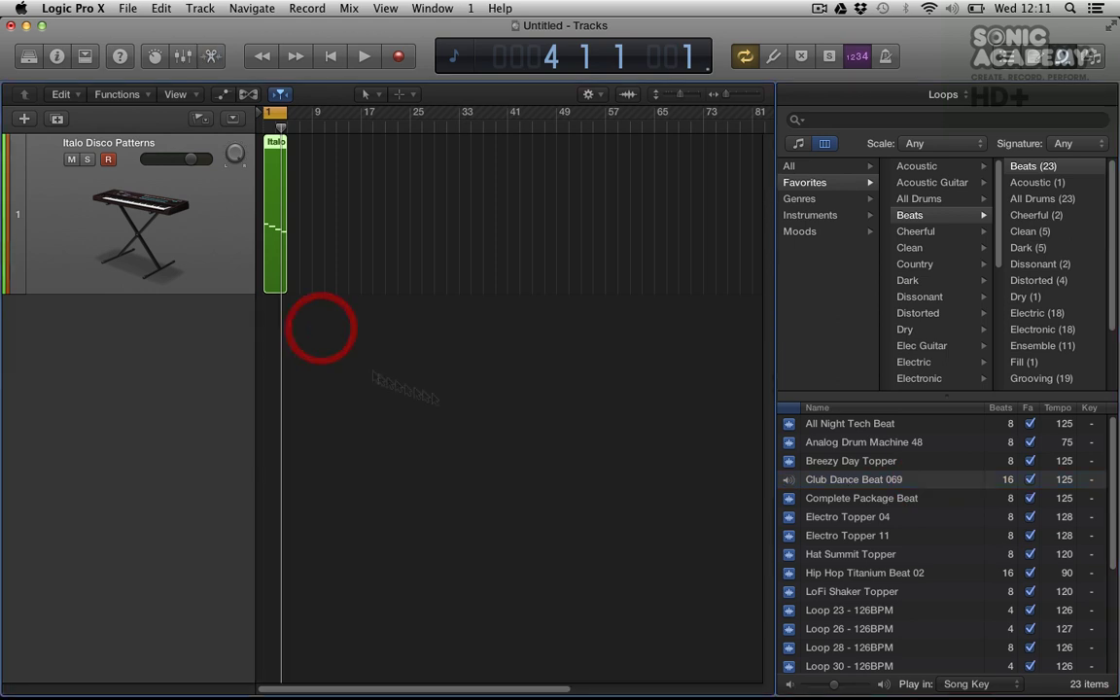
key("space")
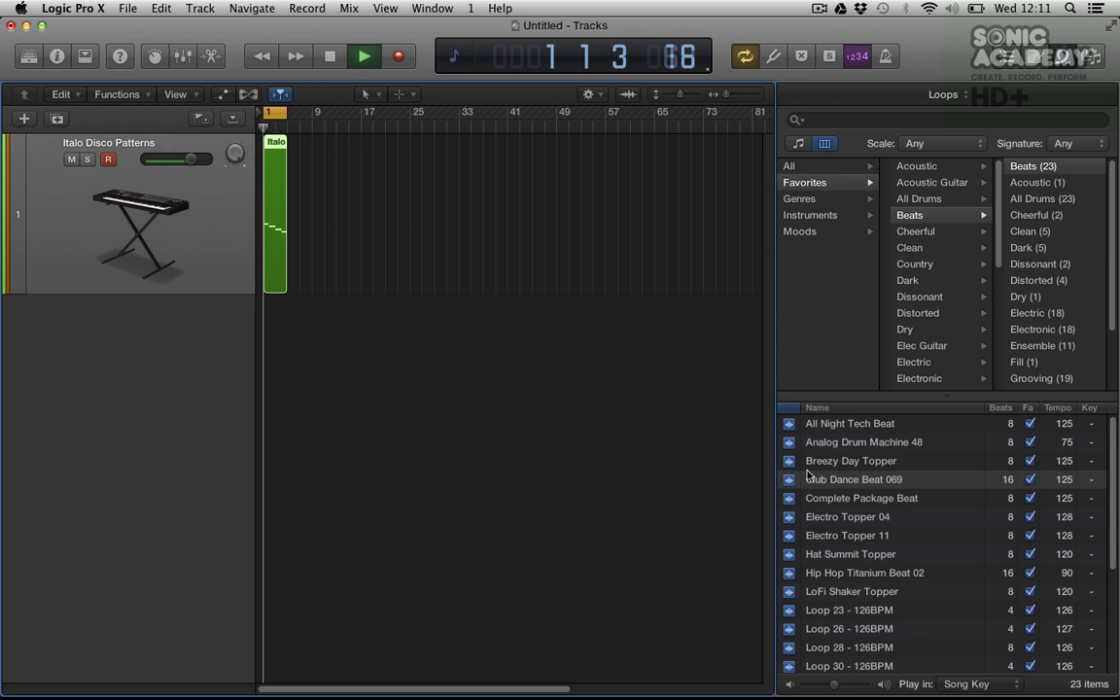
left_click_drag(818, 484, 268, 317)
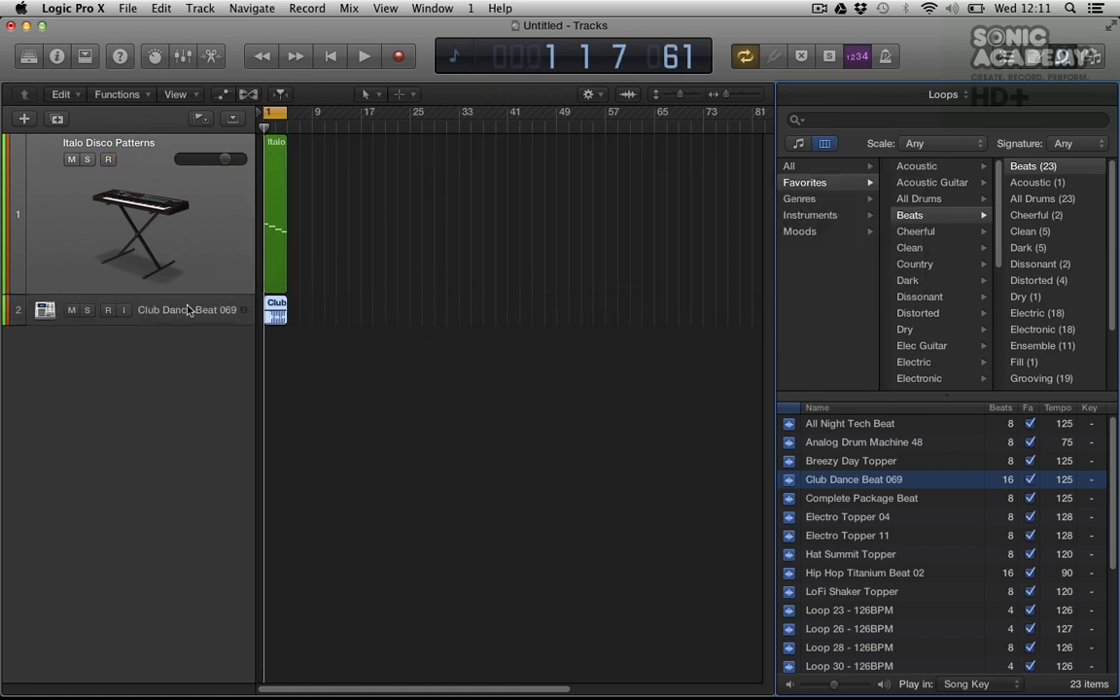
left_click(187, 310)
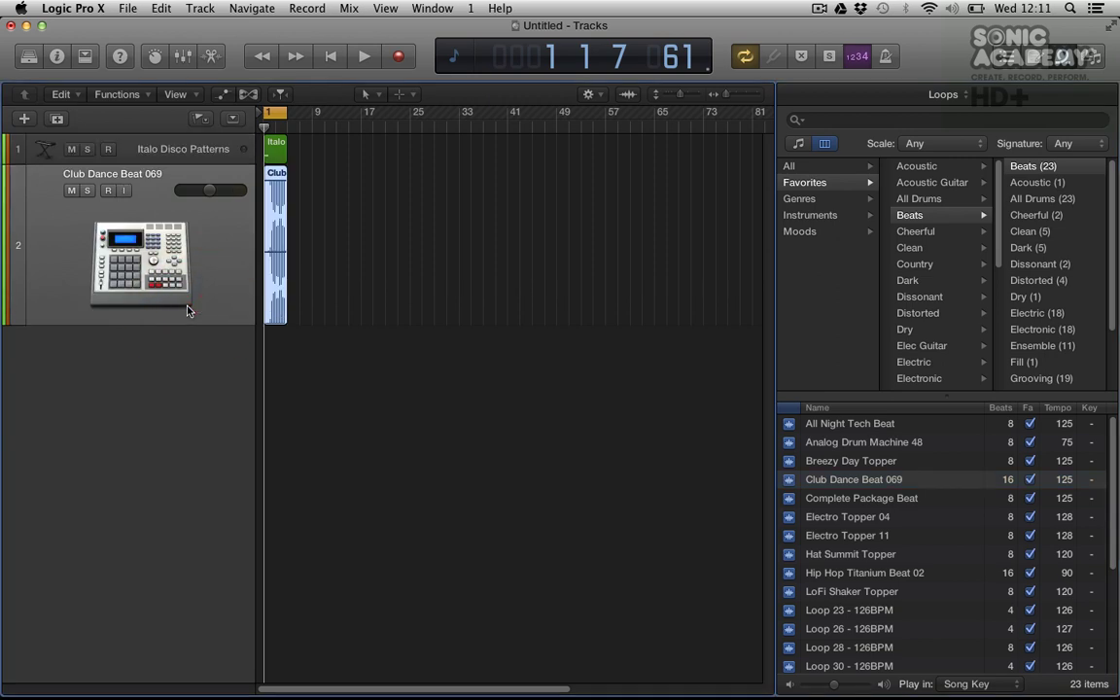
Play the Italo Disco Patterns region together with the drum loop, enlarged horizontally in the Tracks area.
key("super+Right")
key("super+Right")
key("super+Right")
key("super+Right")
key("super+Right")
key("super+Right")
key("space")
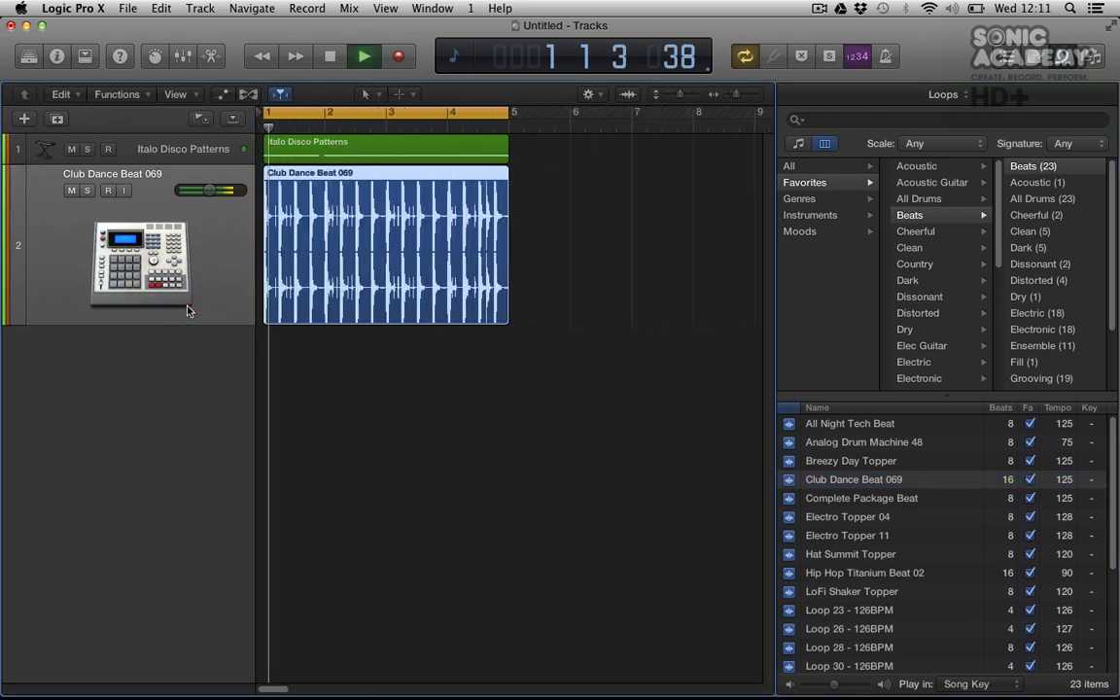
left_click(173, 214)
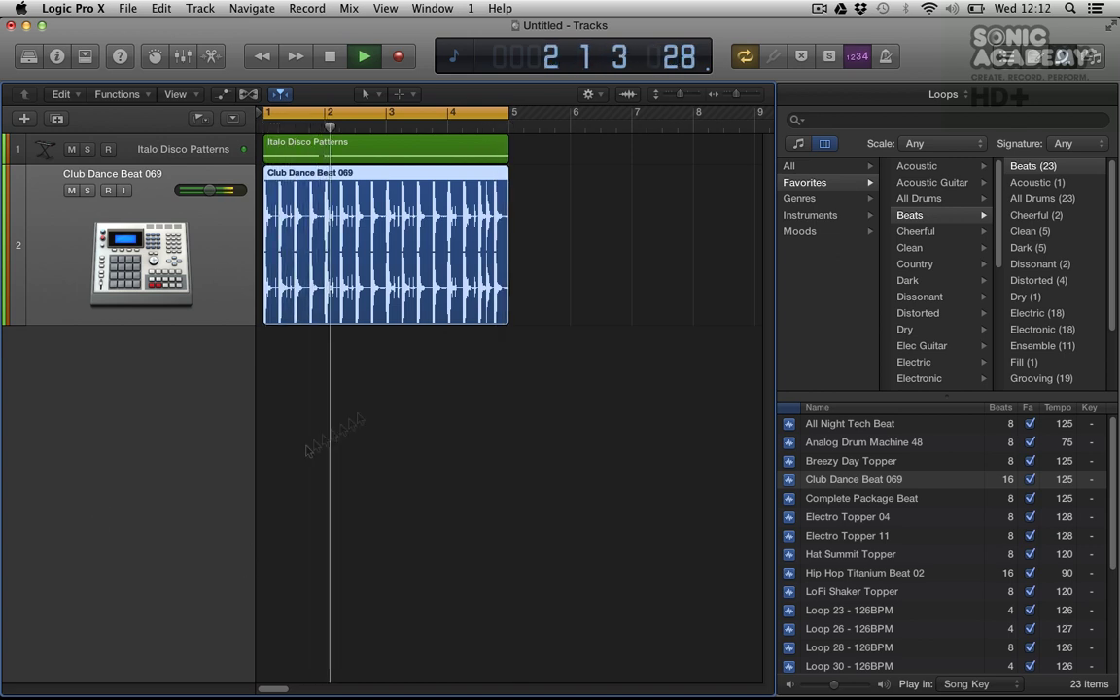
Switch the LCD to the Custom display, stop playback, and set the project tempo to 132 BPM.
left_click(460, 55)
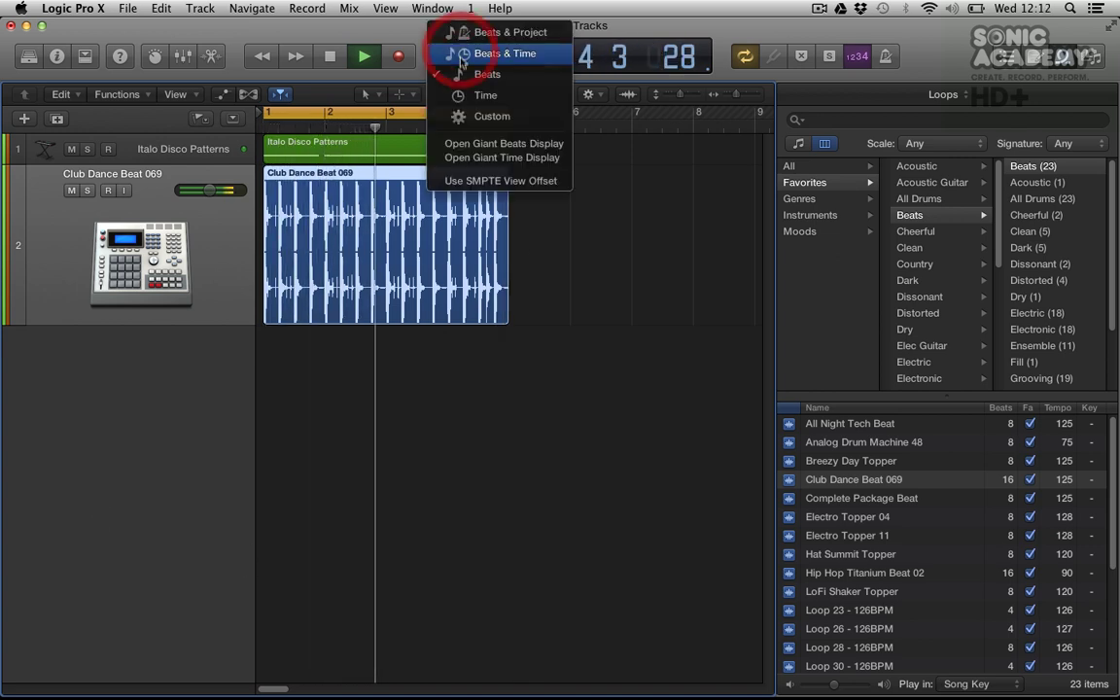
left_click(474, 127)
key("space")
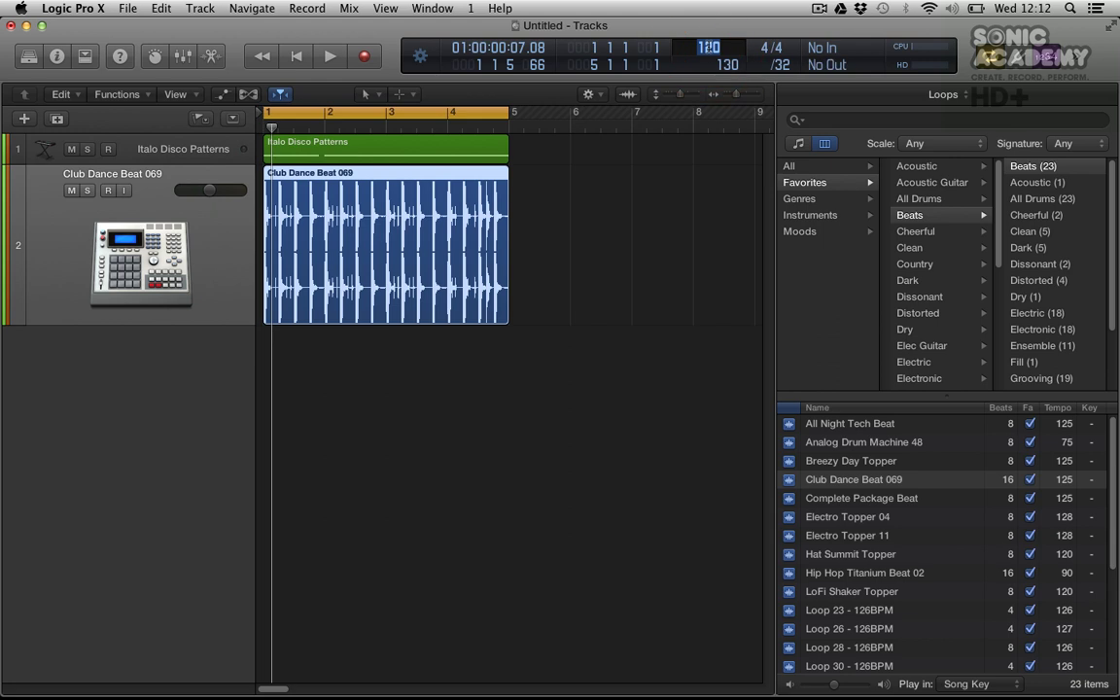
left_click_drag(708, 51, 708, 43)
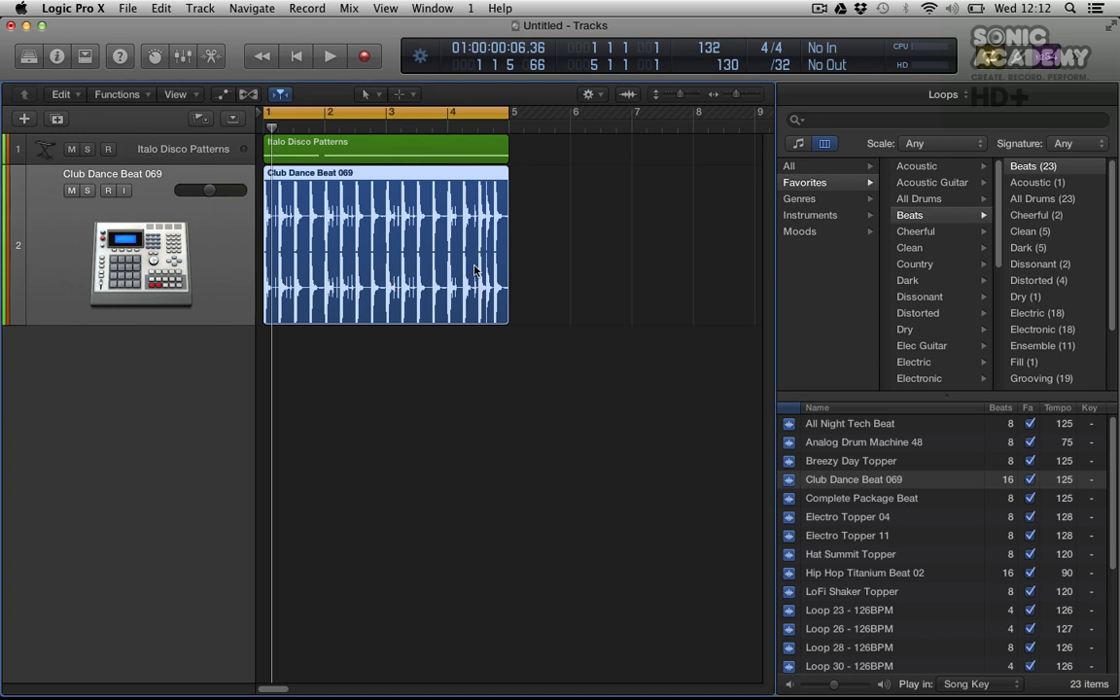
Deselect the drum loop region and play both tracks at the new tempo, stopping once the cycle has repeated.
left_click(596, 213)
key("space")
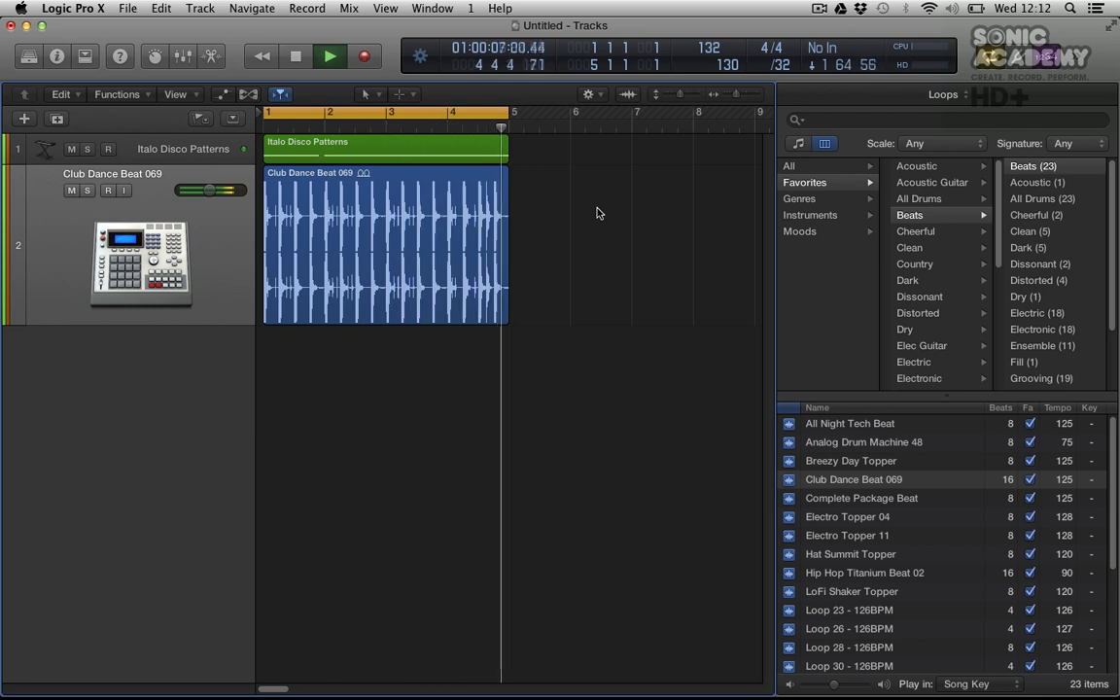
key("space")
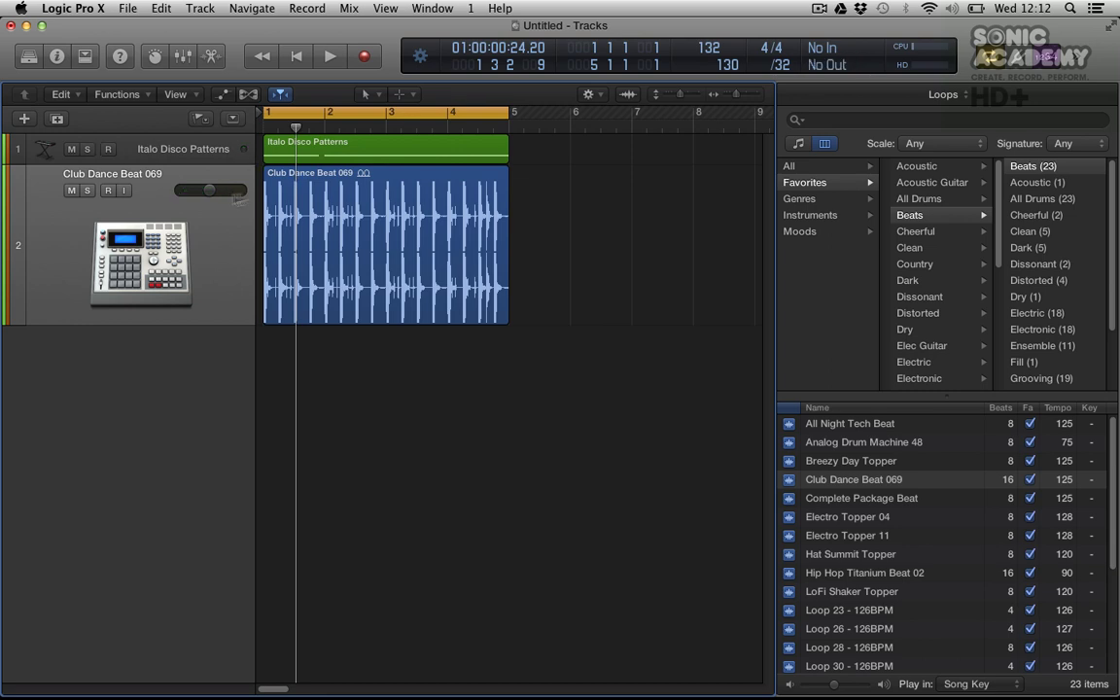
Select the Italo Disco Patterns and Club Dance Beat 069 tracks in turn, and switch the LCD to Beats & Project.
left_click(133, 145)
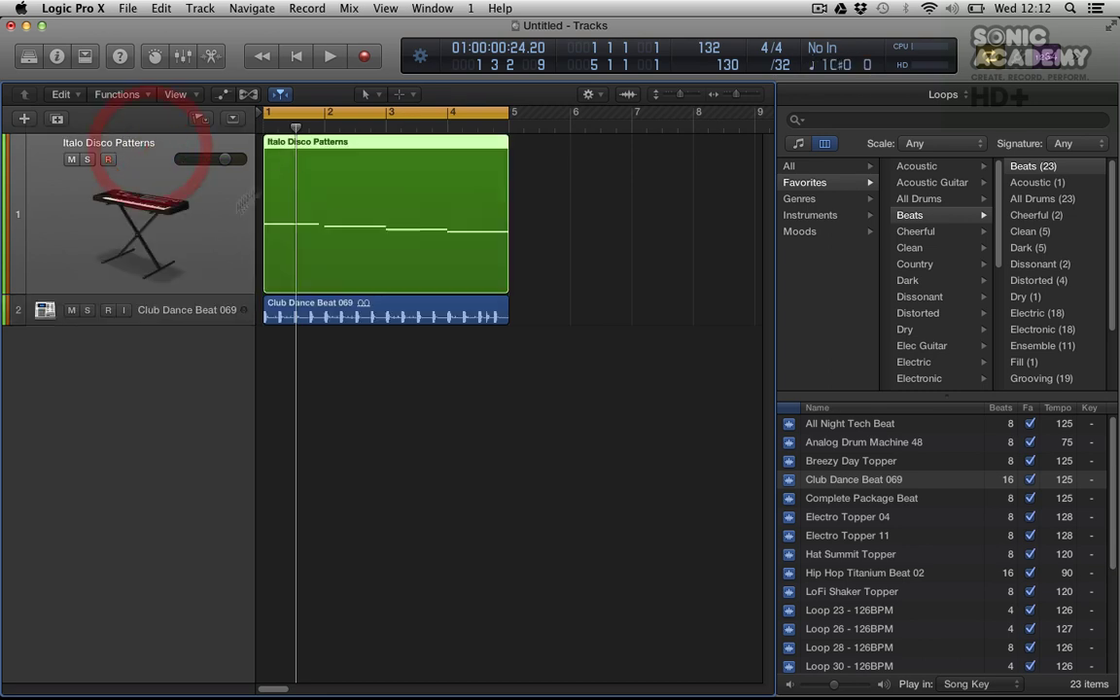
left_click(178, 308)
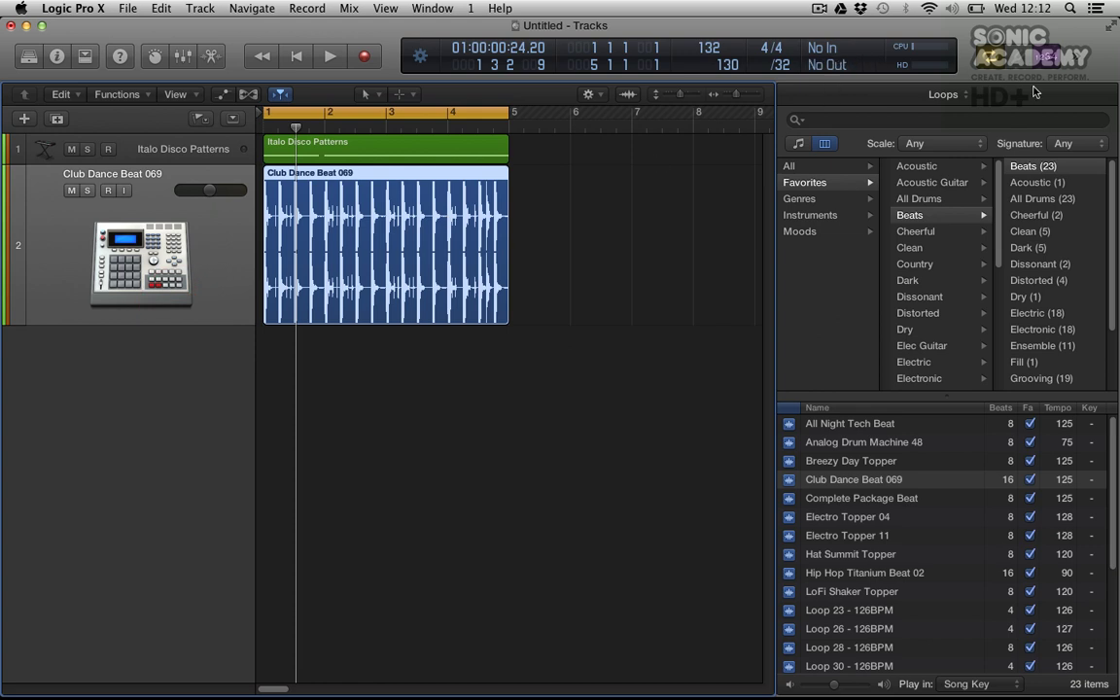
left_click(409, 58)
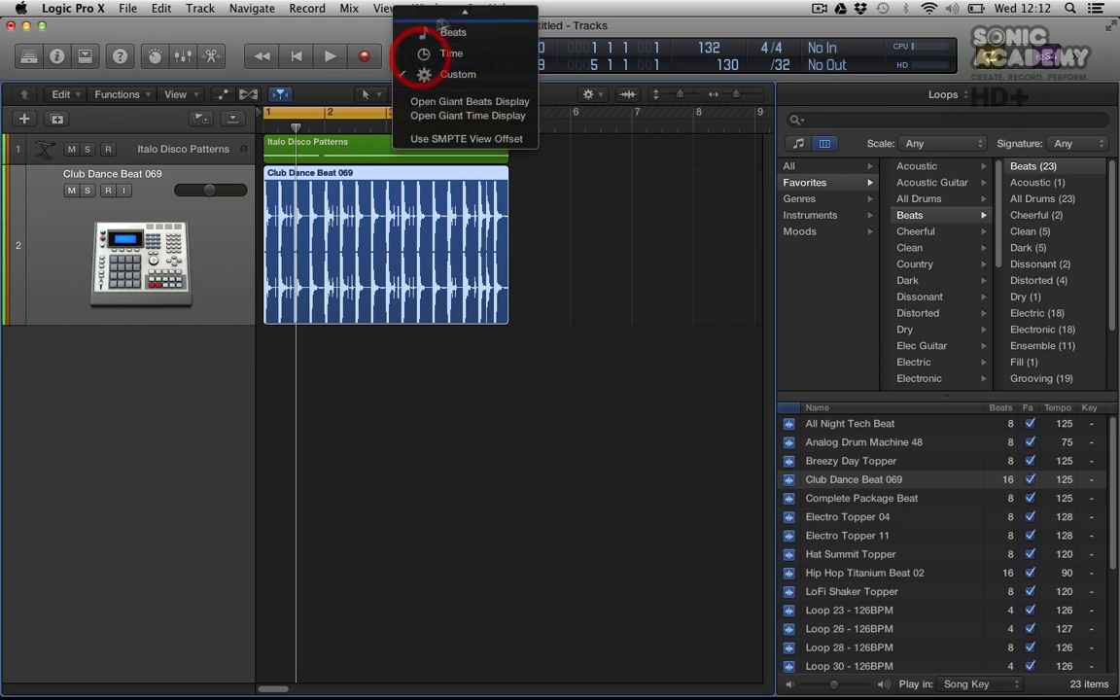
left_click(463, 17)
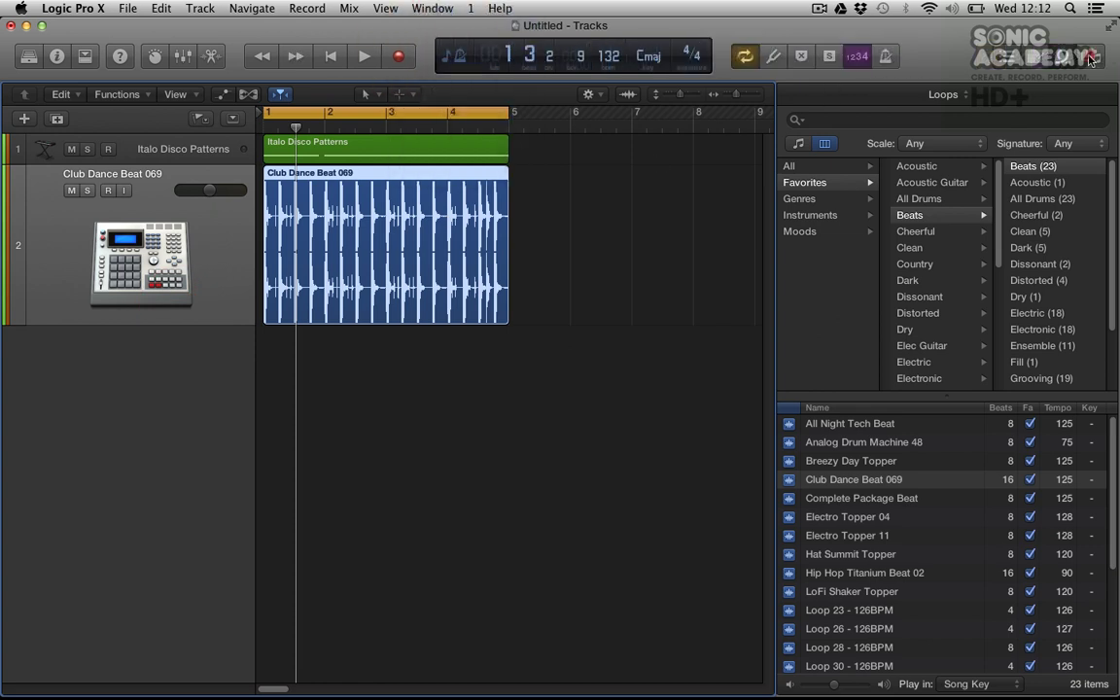
Examine the project's audio files, the Media browser and the All Files browser.
left_click(1093, 56)
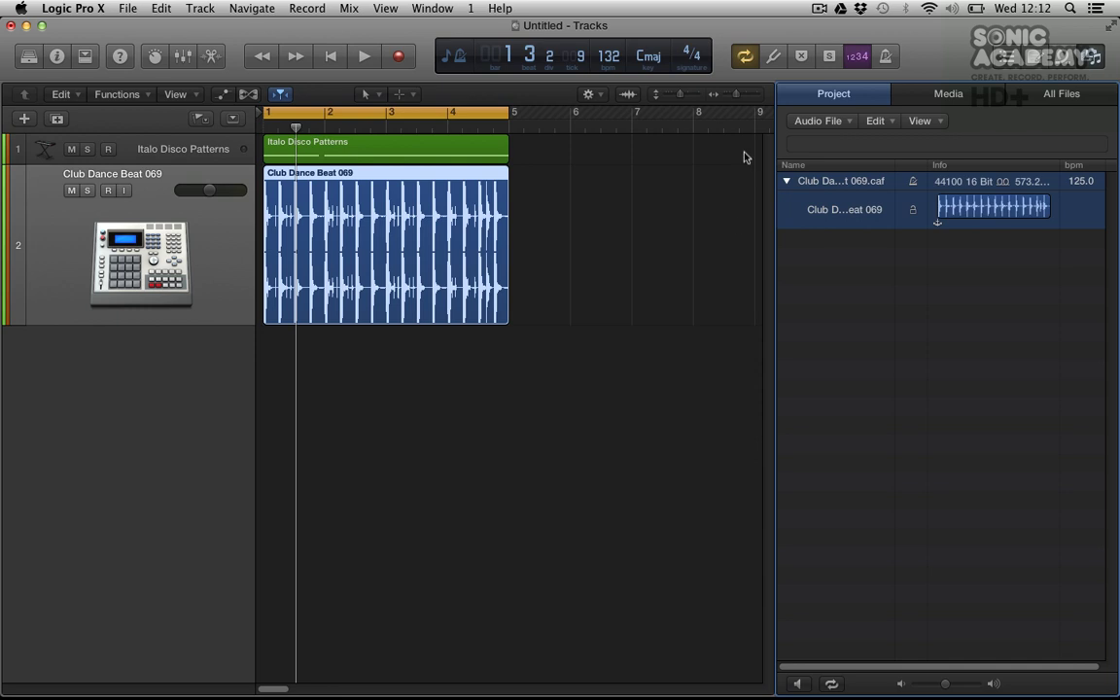
left_click(950, 99)
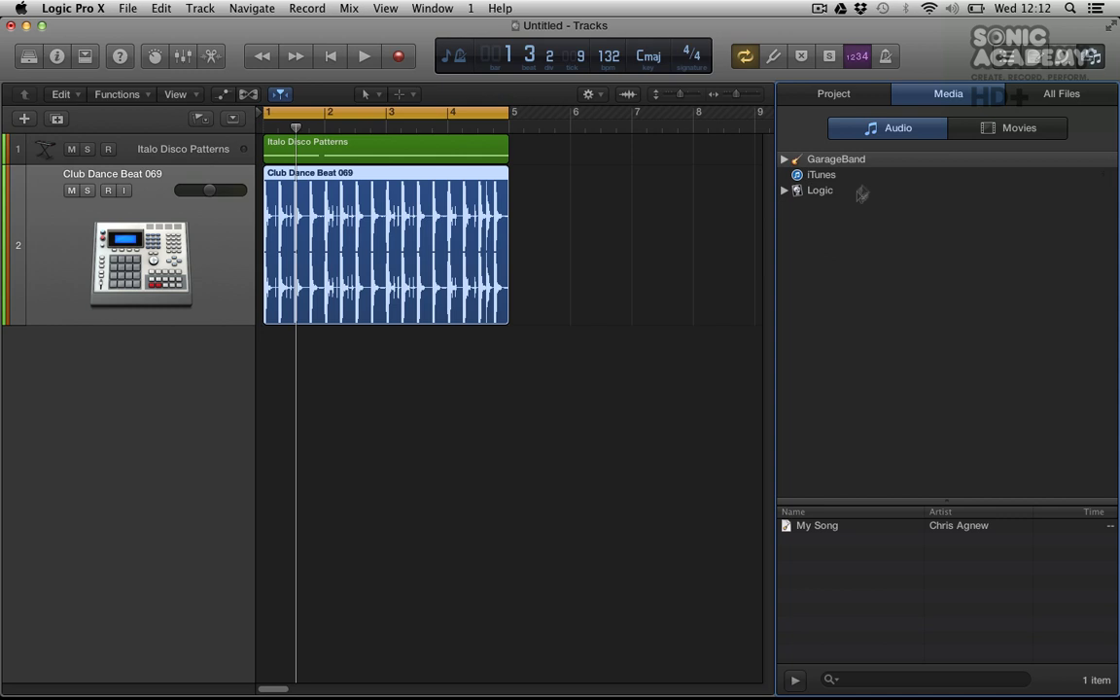
left_click(1075, 94)
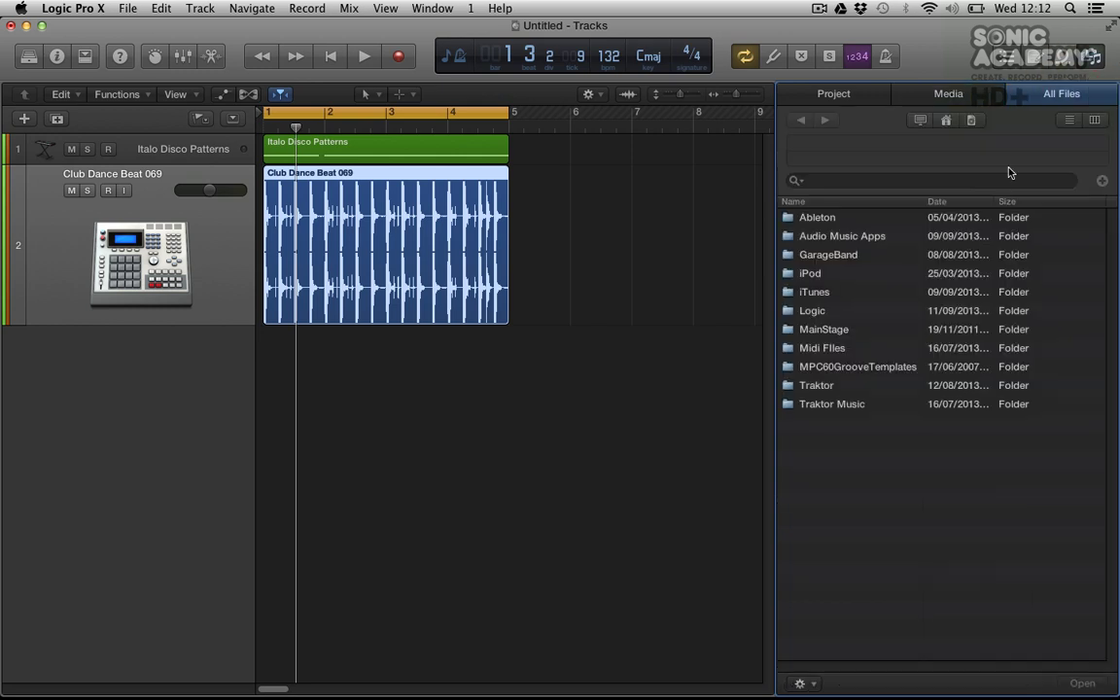
Browse from the home folder through Audio Samples and Drum Machine Samples to the [KB6]_AcidLab_Miami folder.
left_click(947, 120)
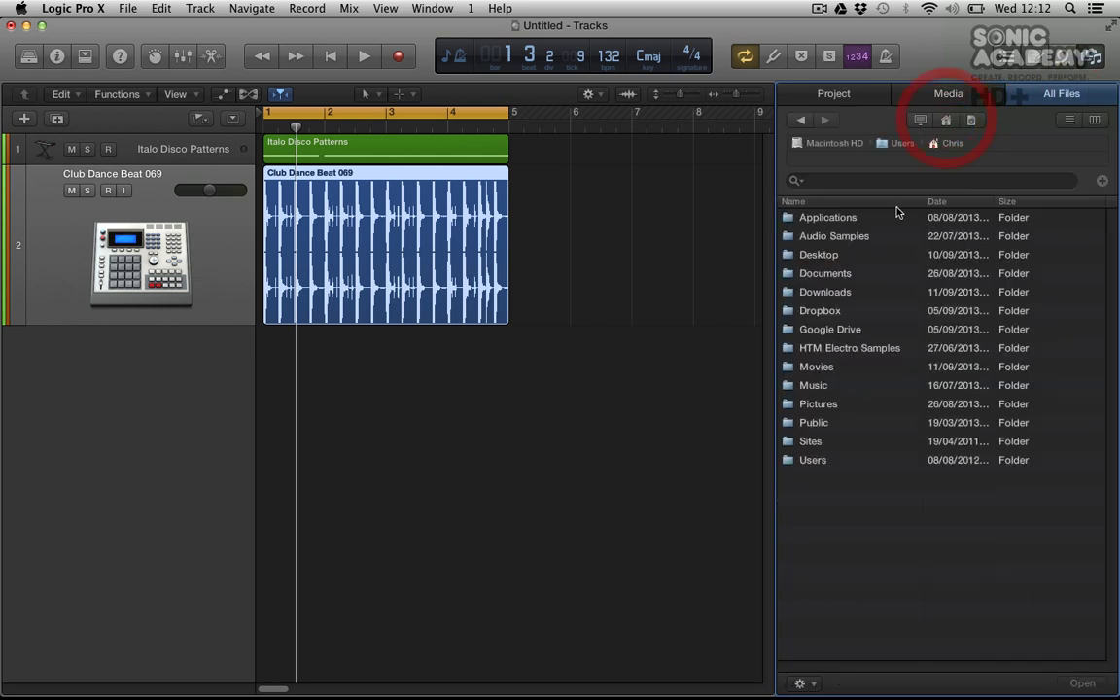
double_click(870, 237)
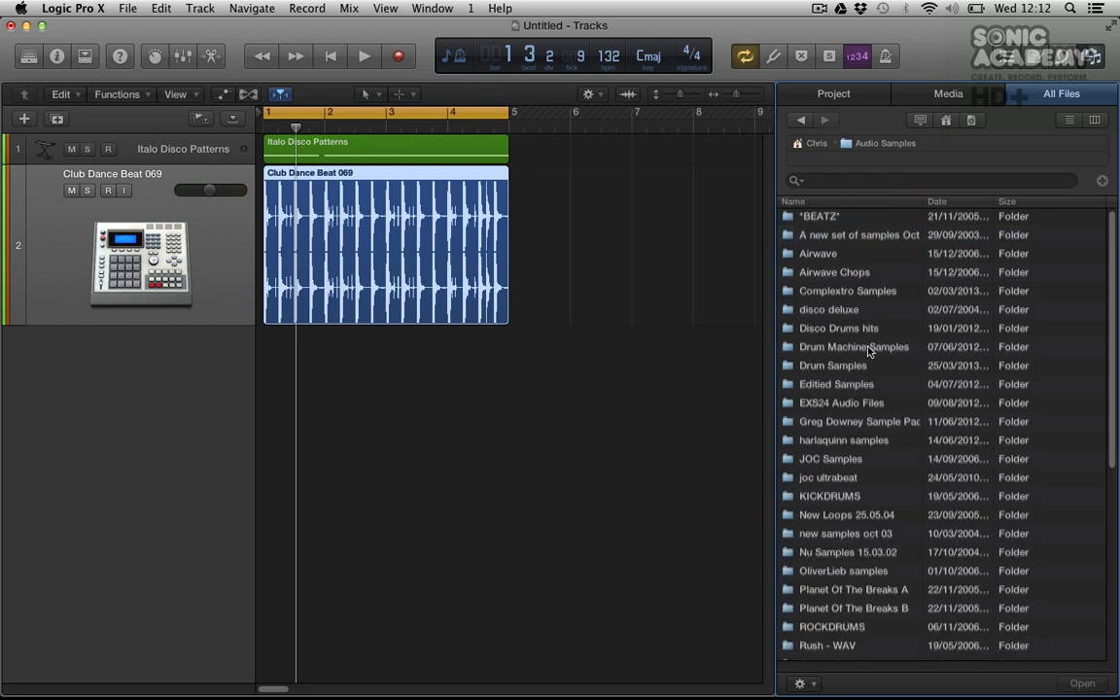
scroll(872, 291, "down", 10)
scroll(870, 331, "up", 10)
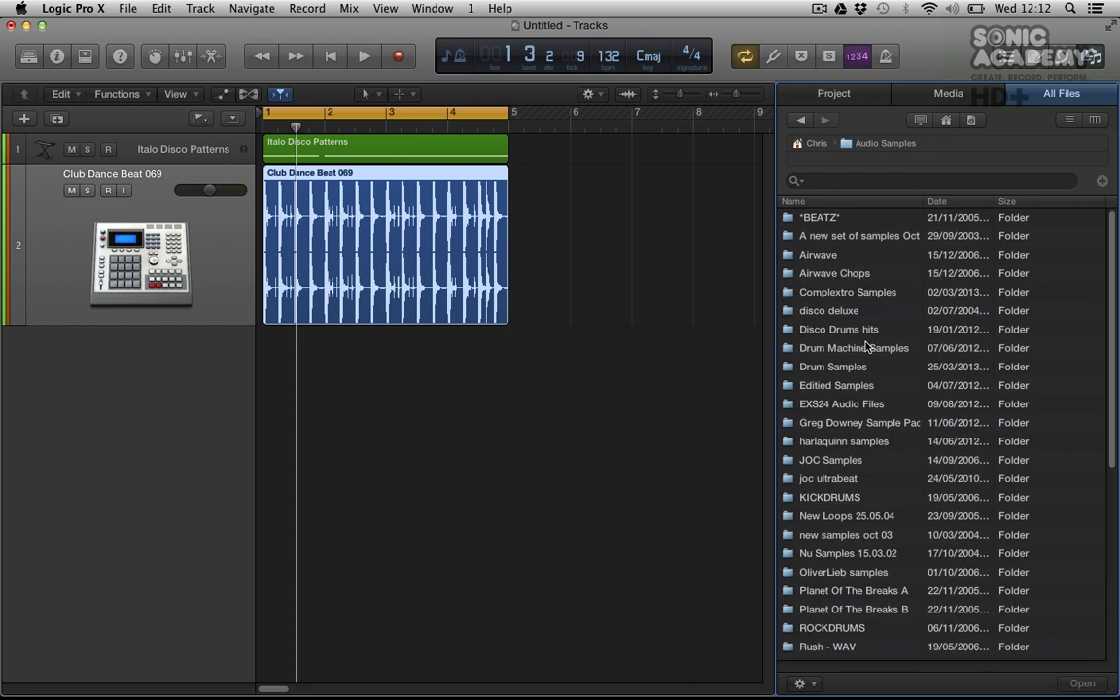
left_click(869, 347)
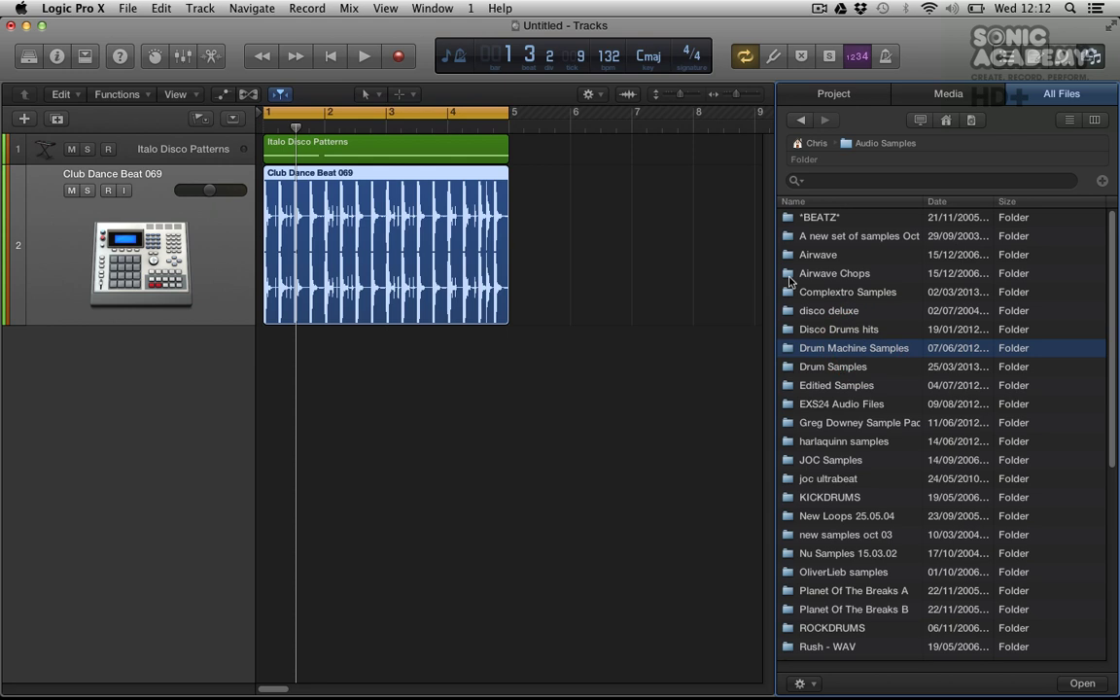
double_click(845, 345)
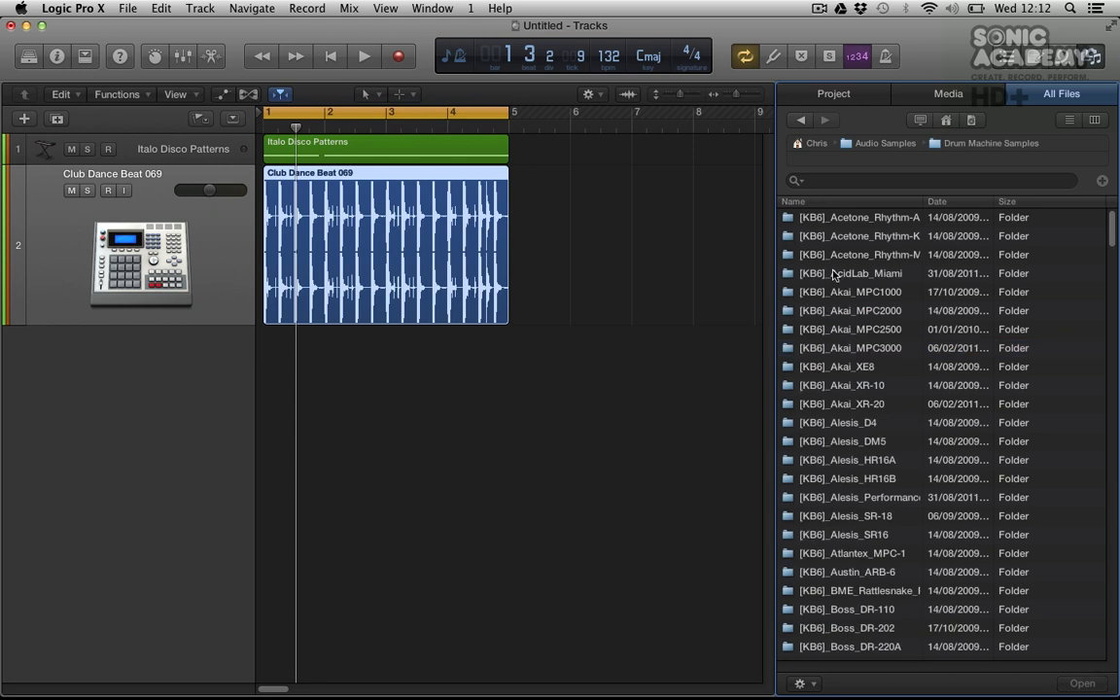
double_click(834, 275)
Enable audio file preview in the All Files browser and audition Miami_Conga2.wav.
left_click(833, 292)
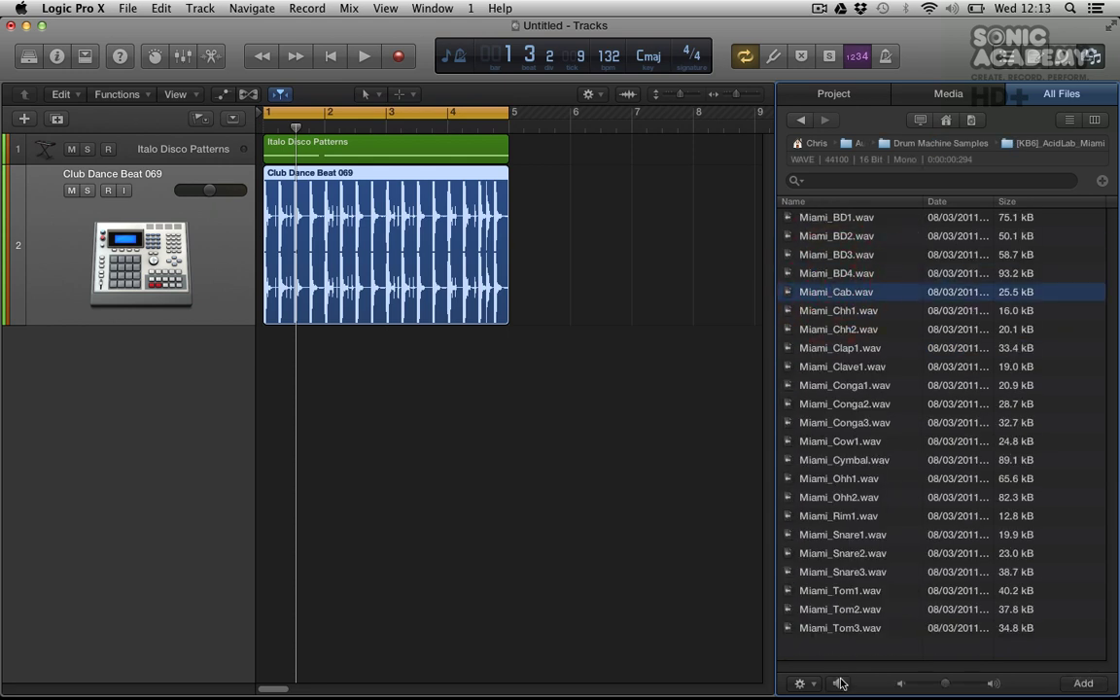
left_click(840, 683)
left_click(838, 403)
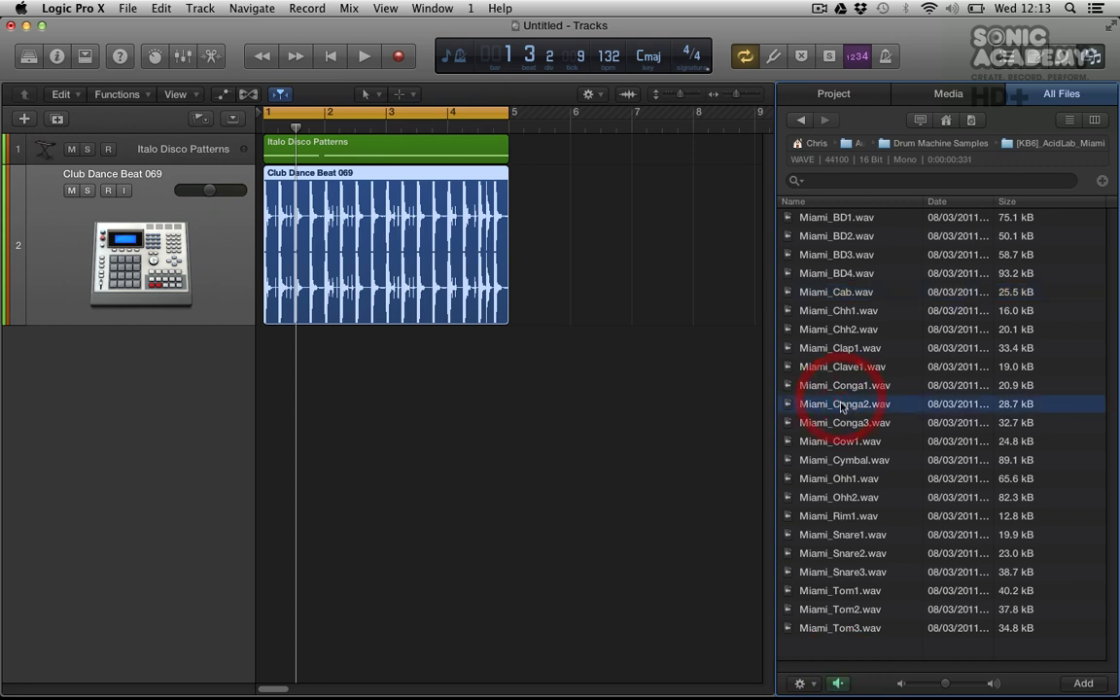
Audition Miami_Conga3.wav, Miami_Cow1.wav and Miami_Cymbal.wav, and place Miami_Cymbal.wav on a new track at bar 1 and play it back.
left_click(842, 424)
left_click(843, 442)
left_click(844, 461)
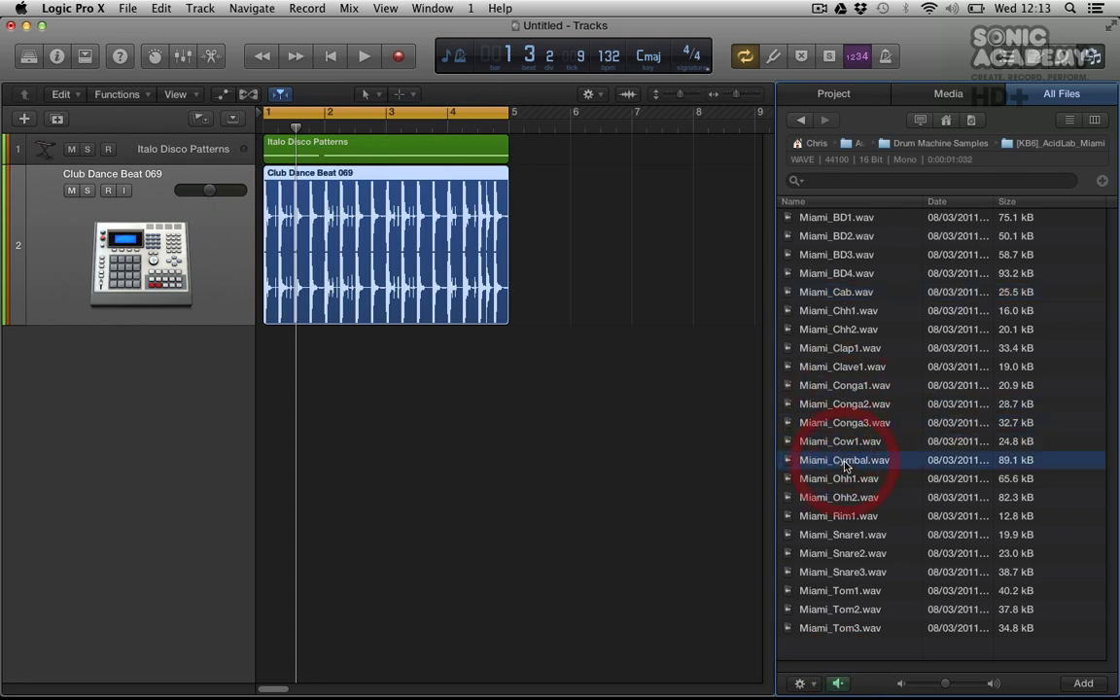
left_click_drag(844, 461, 277, 369)
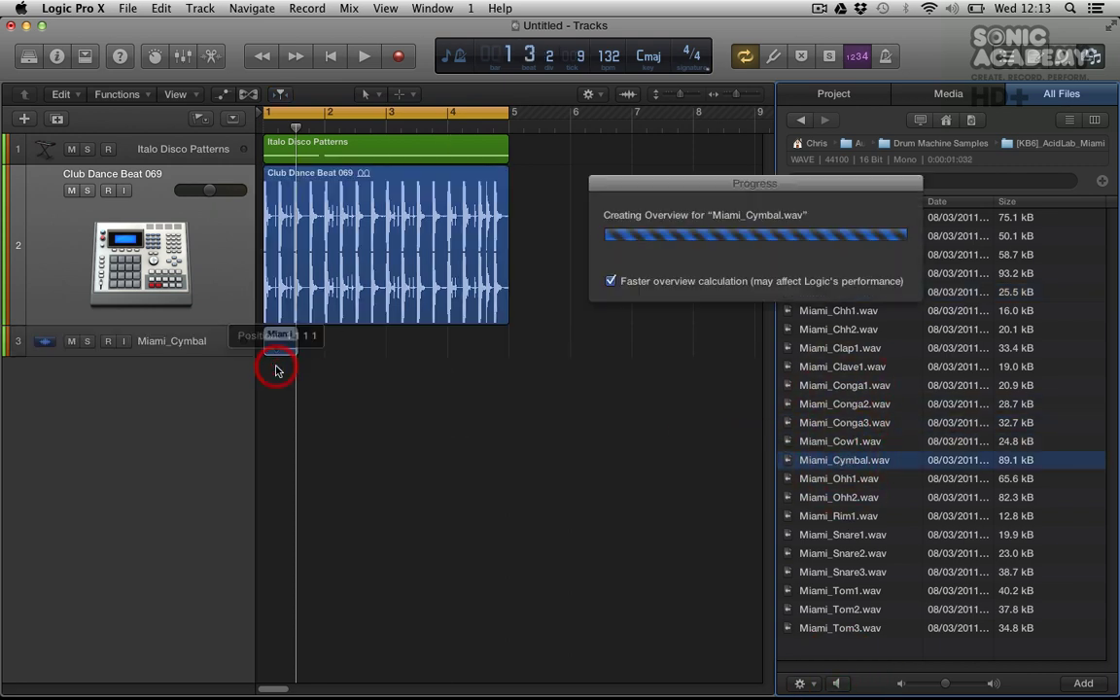
left_click(216, 348)
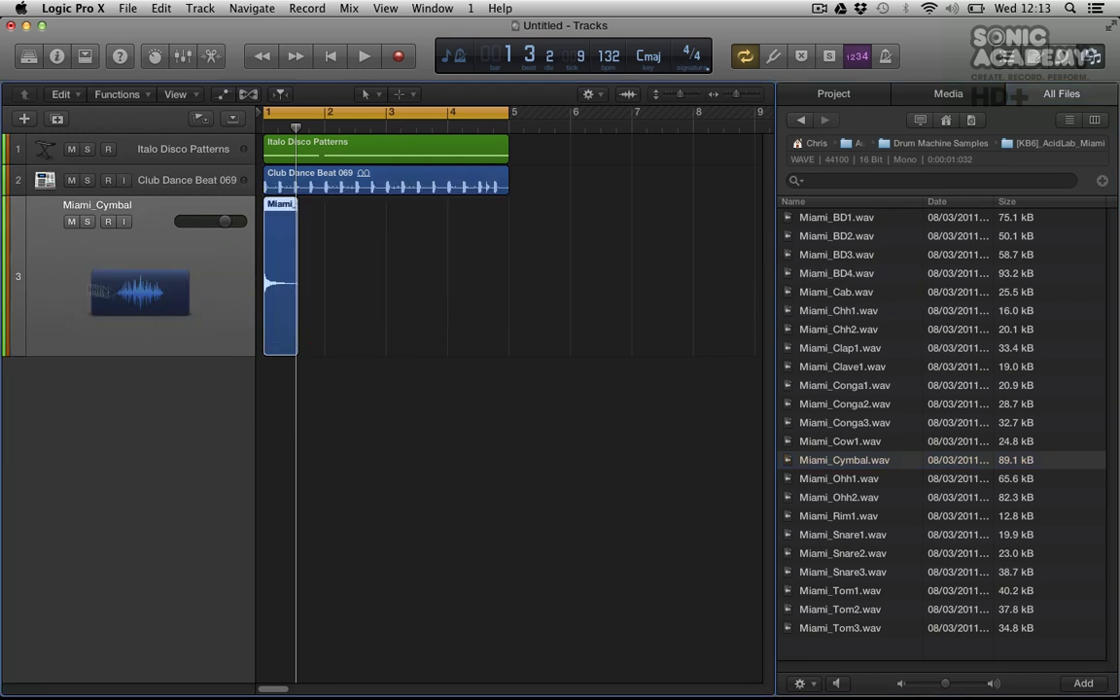
key("space")
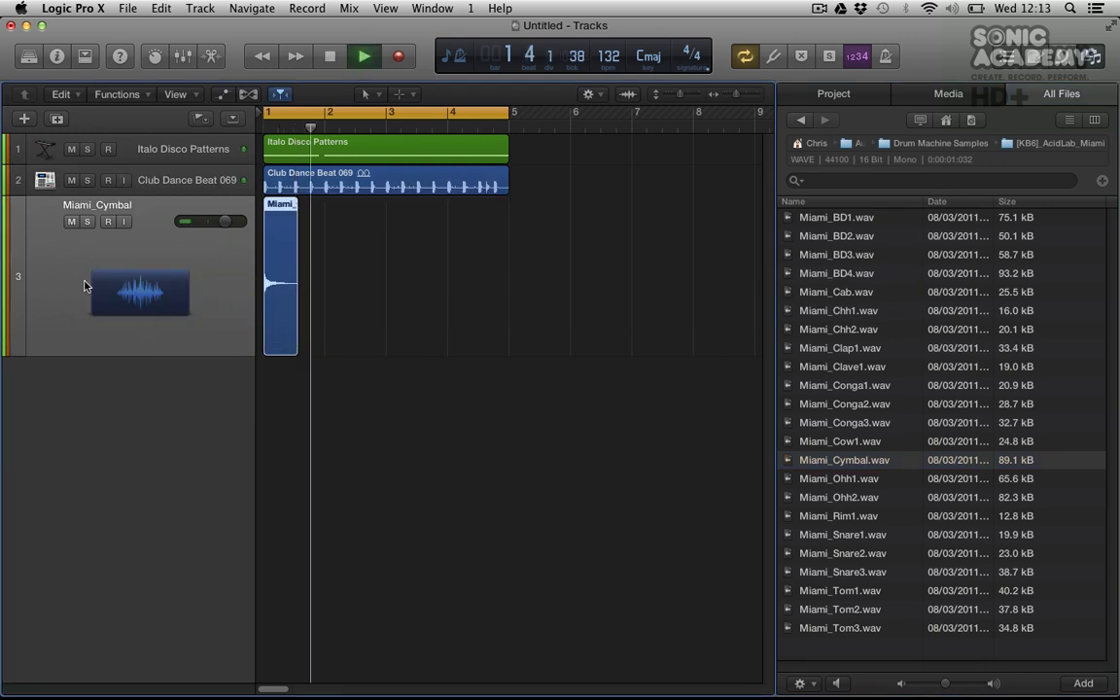
key("space")
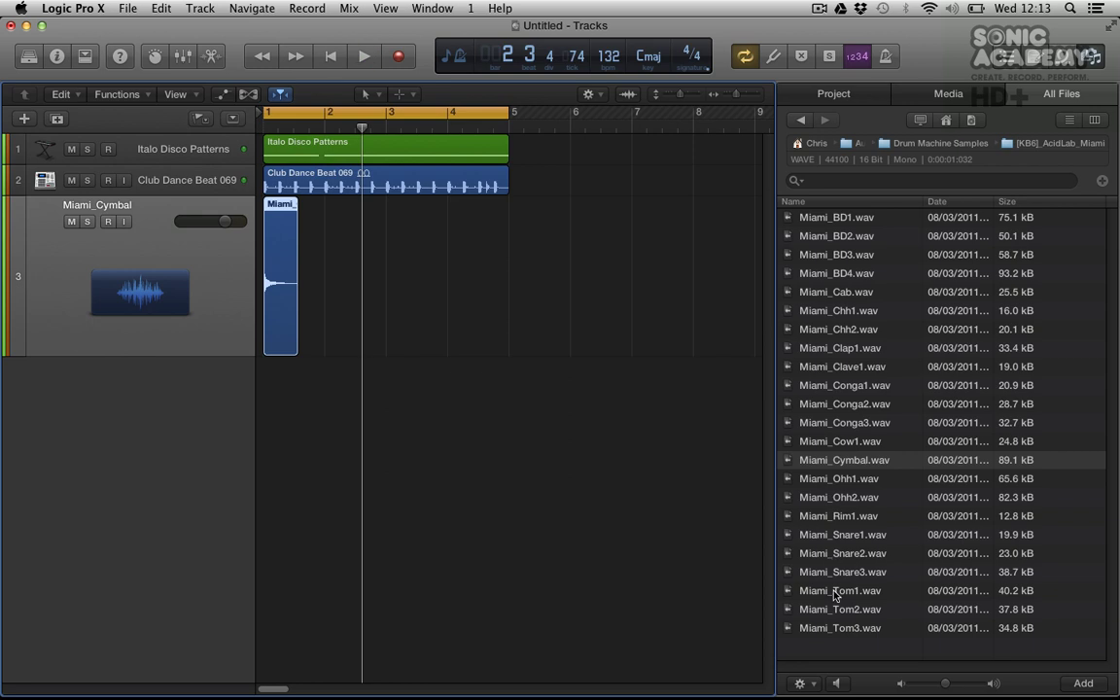
Place a Miami tom sample at bar 3 and Miami_Tom3.wav at beat 3 of that bar on the Miami_Cymbal track, and play the arrangement.
left_click_drag(842, 460, 395, 271)
left_click(860, 617)
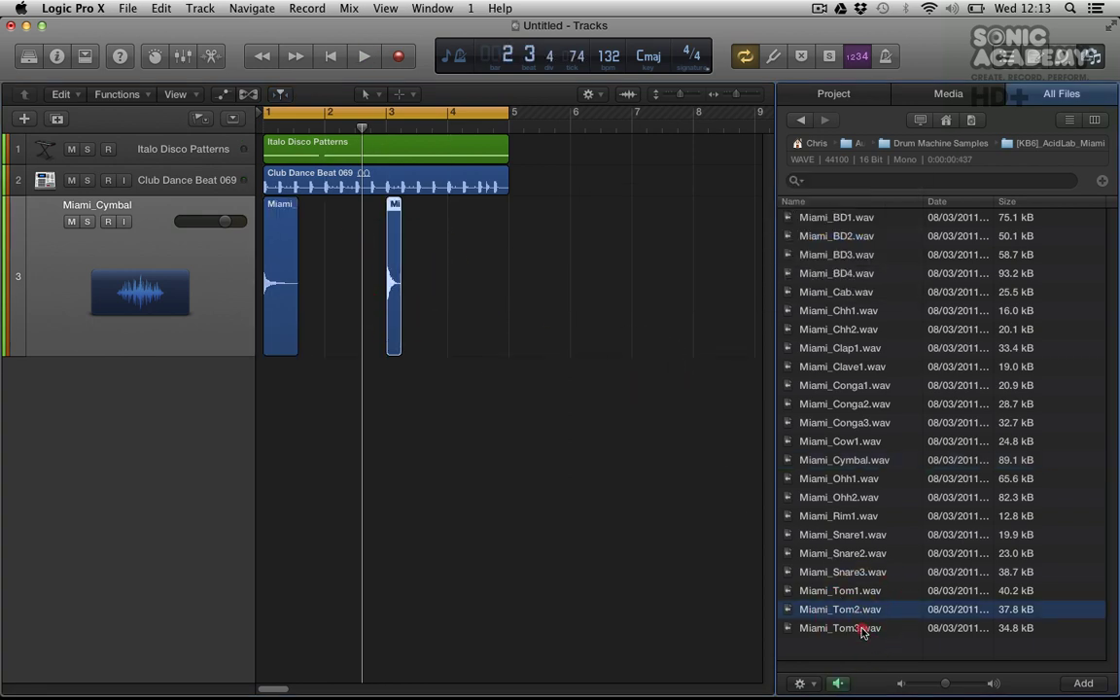
left_click_drag(858, 628, 440, 311)
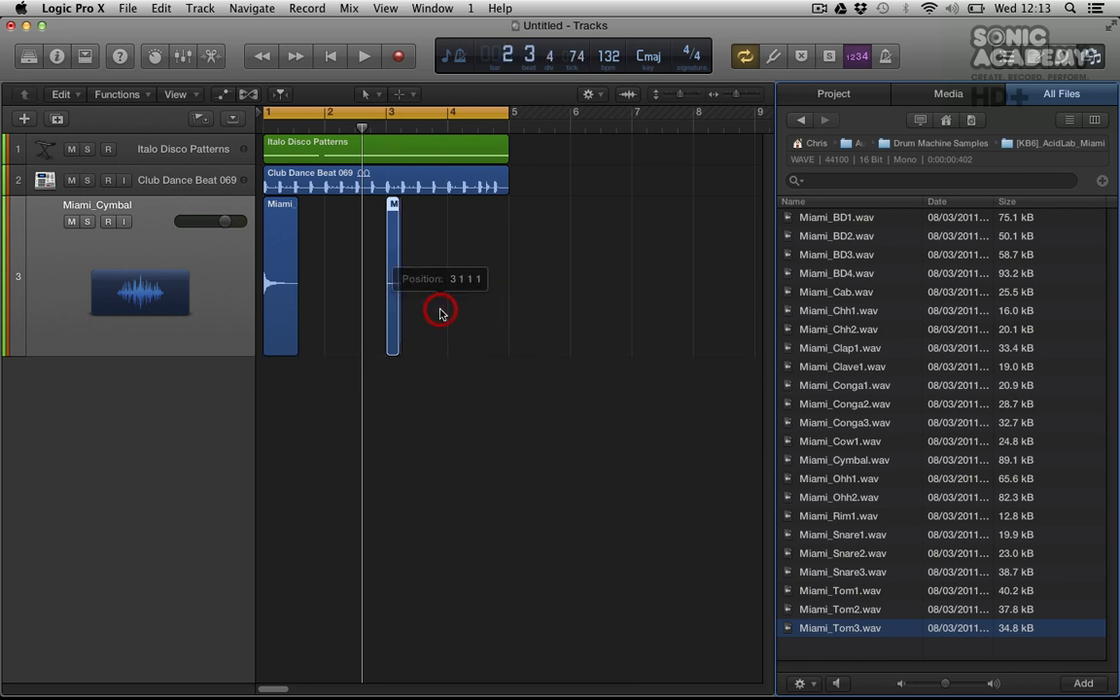
left_click_drag(393, 274, 426, 279)
key("space")
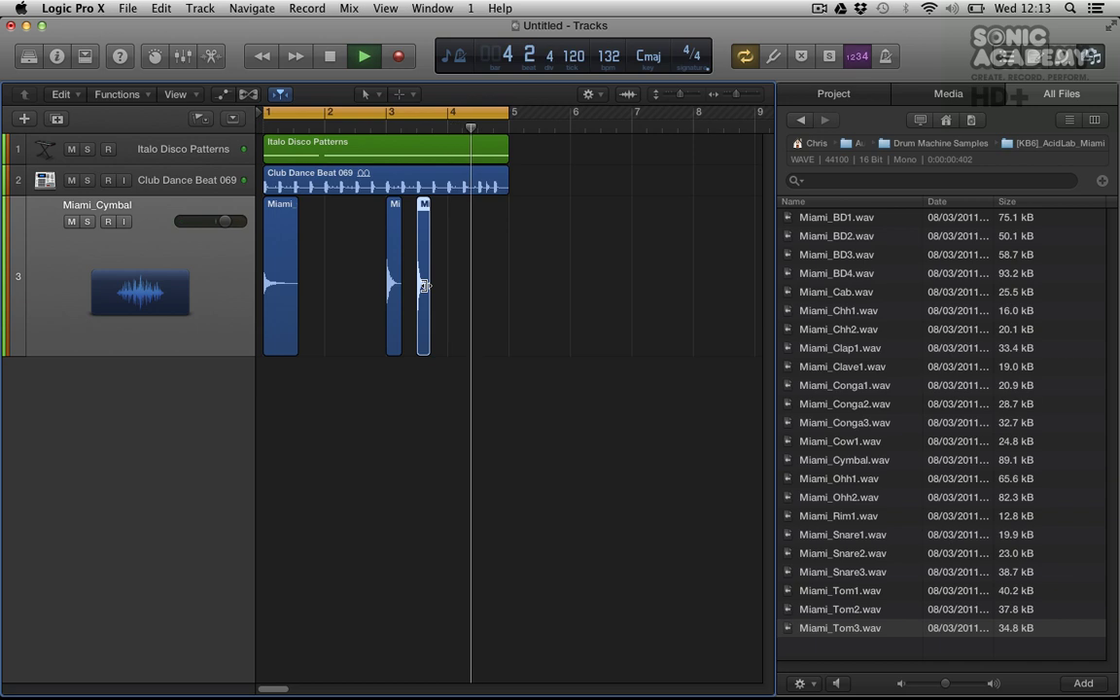
key("space")
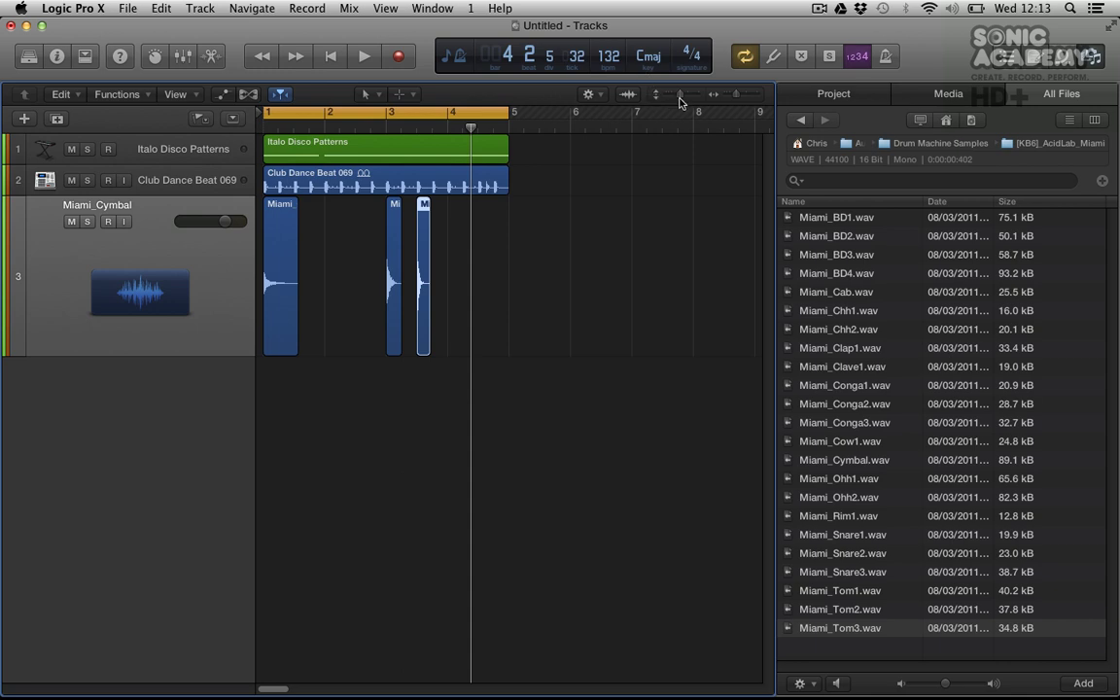
Examine the Snap options and try moving the Miami_Tom3 region to a later position and back.
left_click_drag(736, 95, 740, 98)
left_click(590, 94)
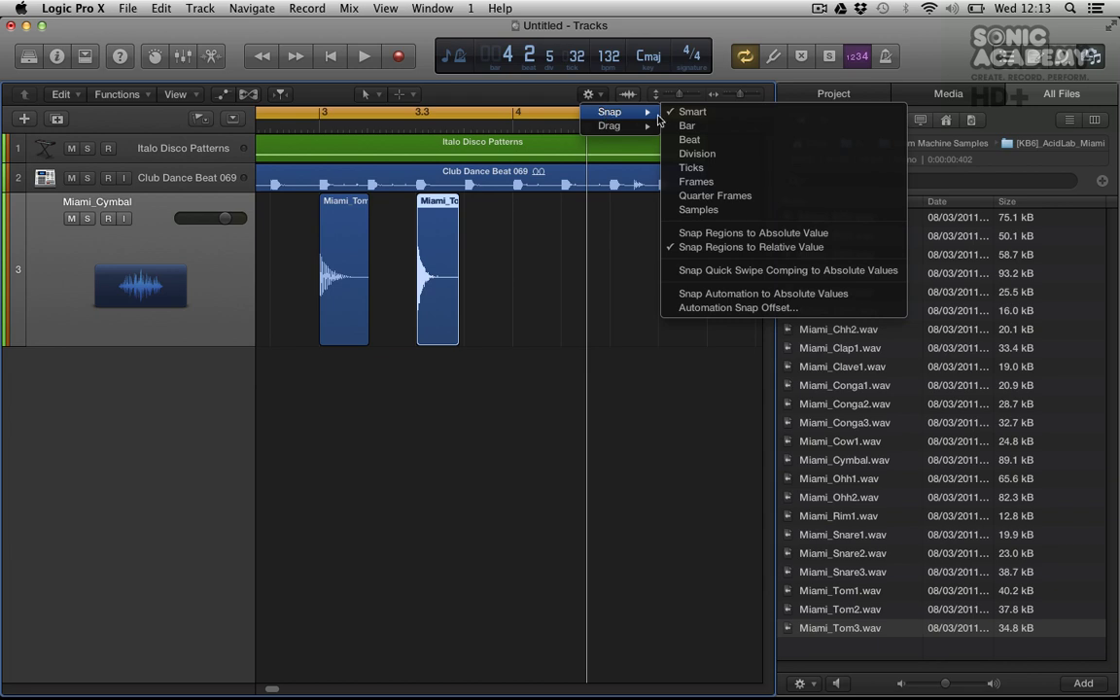
left_click(397, 250)
left_click_drag(424, 247, 463, 250)
left_click_drag(463, 250, 419, 249)
left_click(589, 94)
left_click(457, 92)
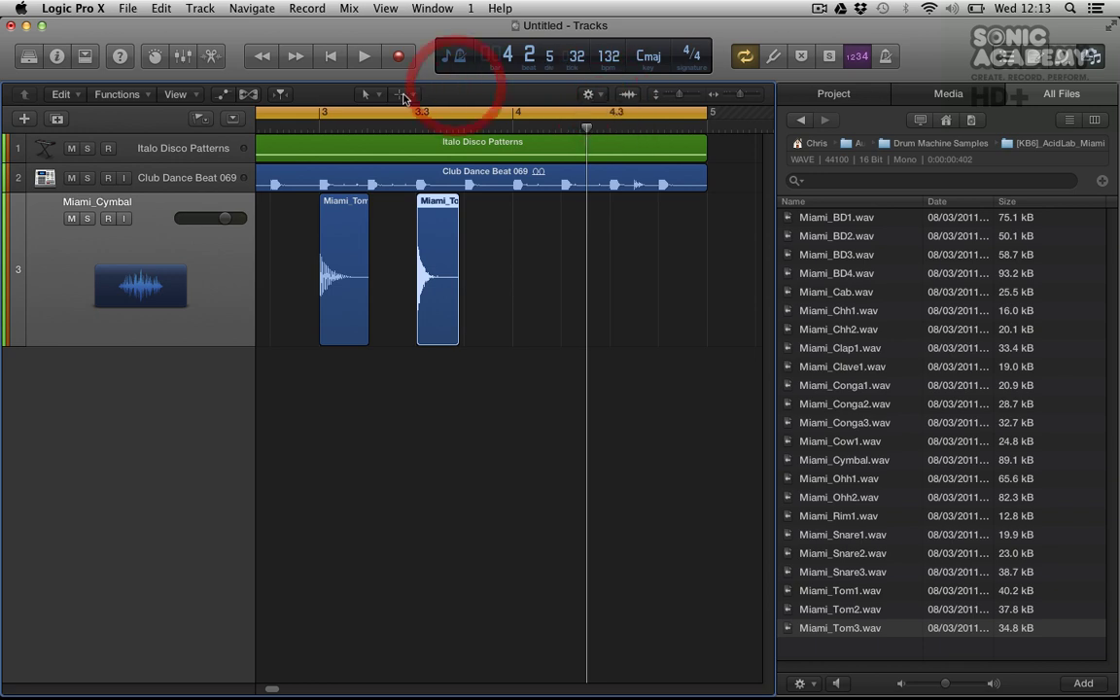
Set the primary editing tool to the Pencil Tool, review the available region functions, and deselect the region.
left_click(367, 94)
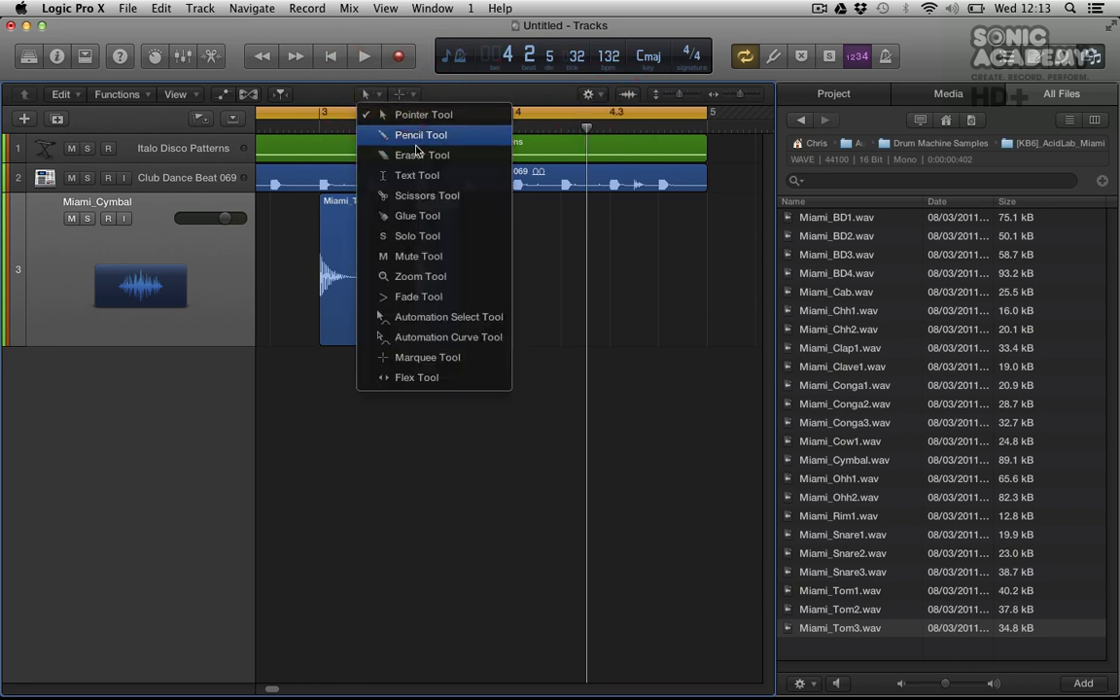
left_click(416, 137)
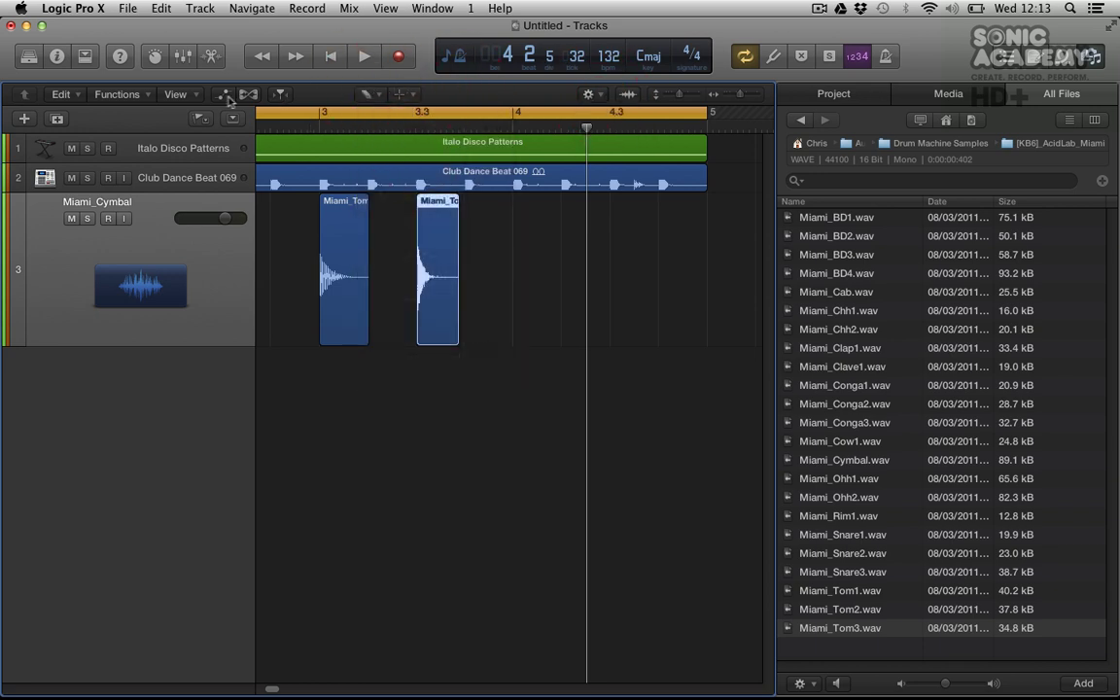
left_click(117, 94)
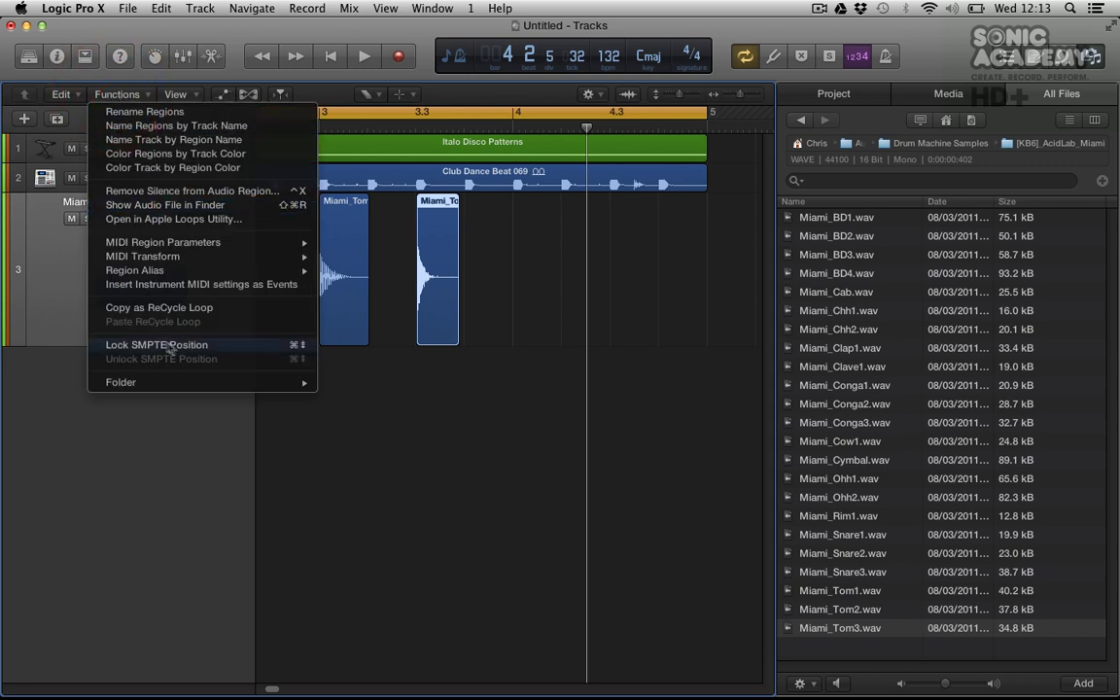
left_click(415, 420)
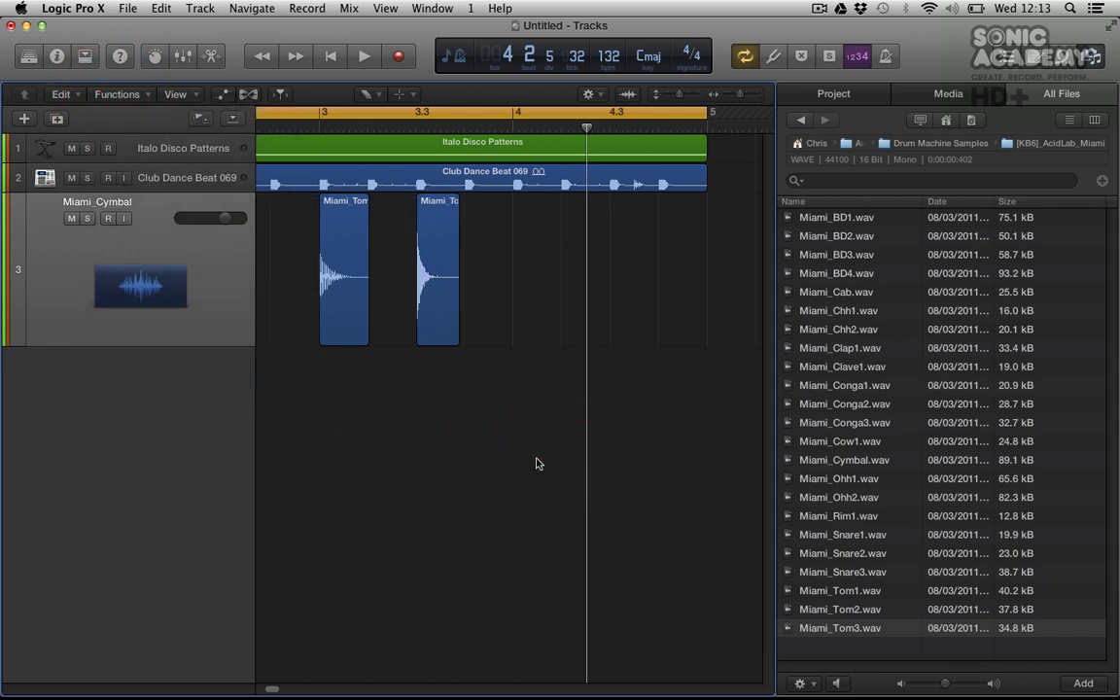